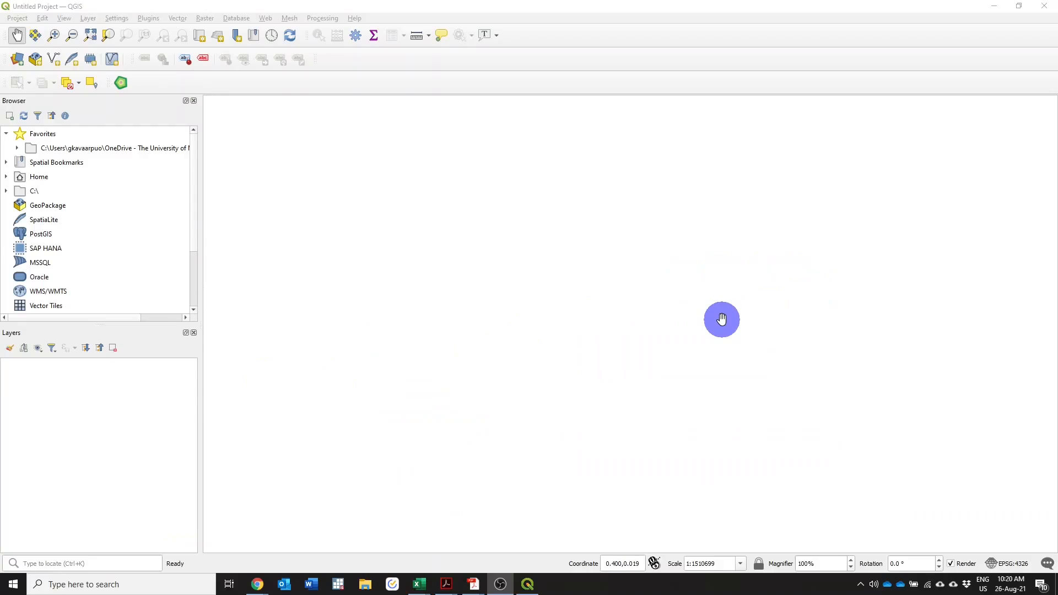
pyautogui.moveTo(722, 320); pyautogui.dragTo(561, 161)
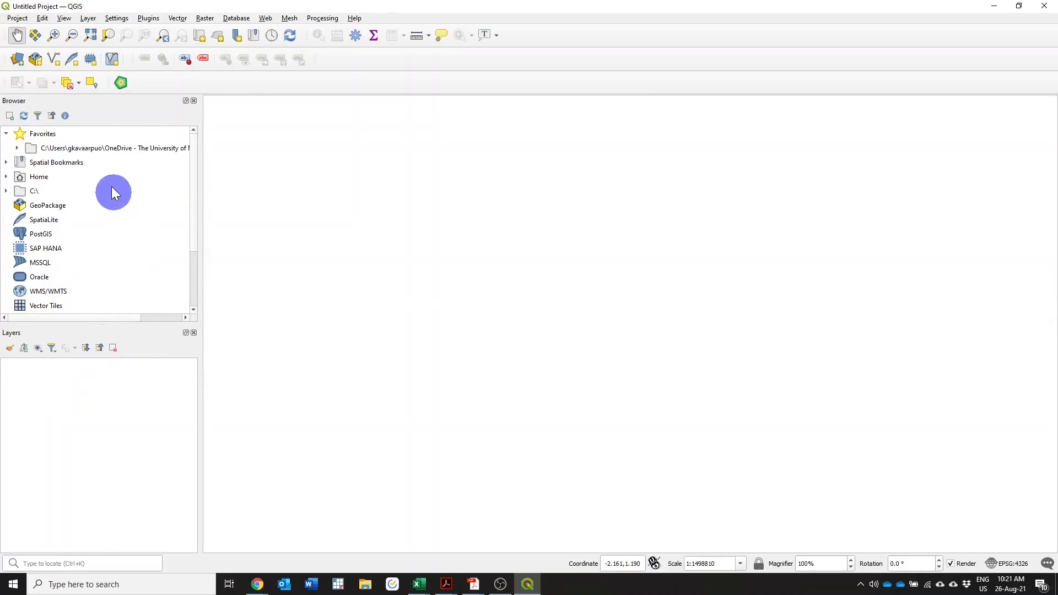
pyautogui.click(65, 19)
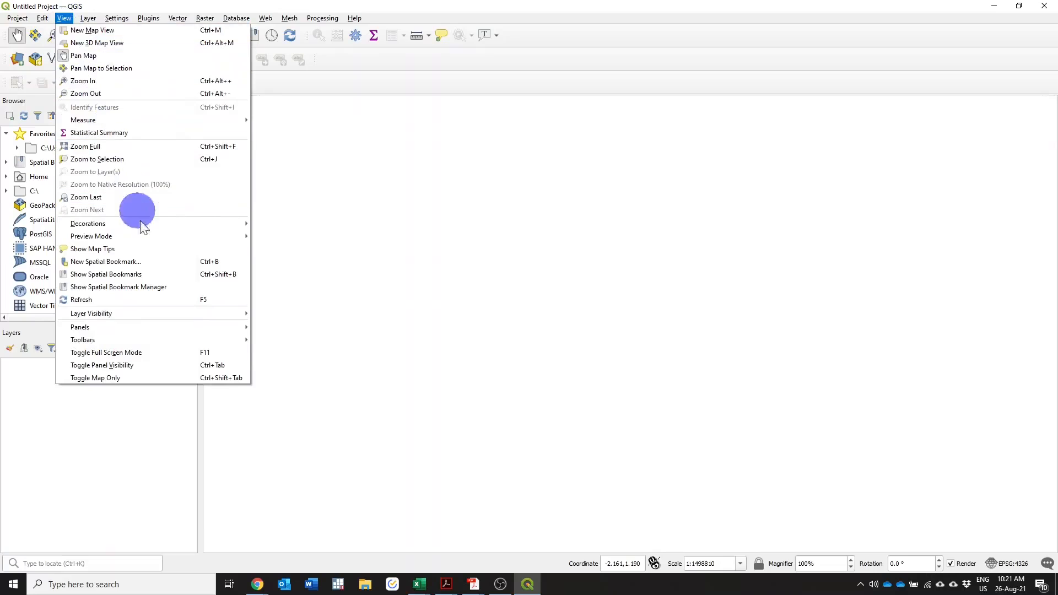
pyautogui.moveTo(170, 325)
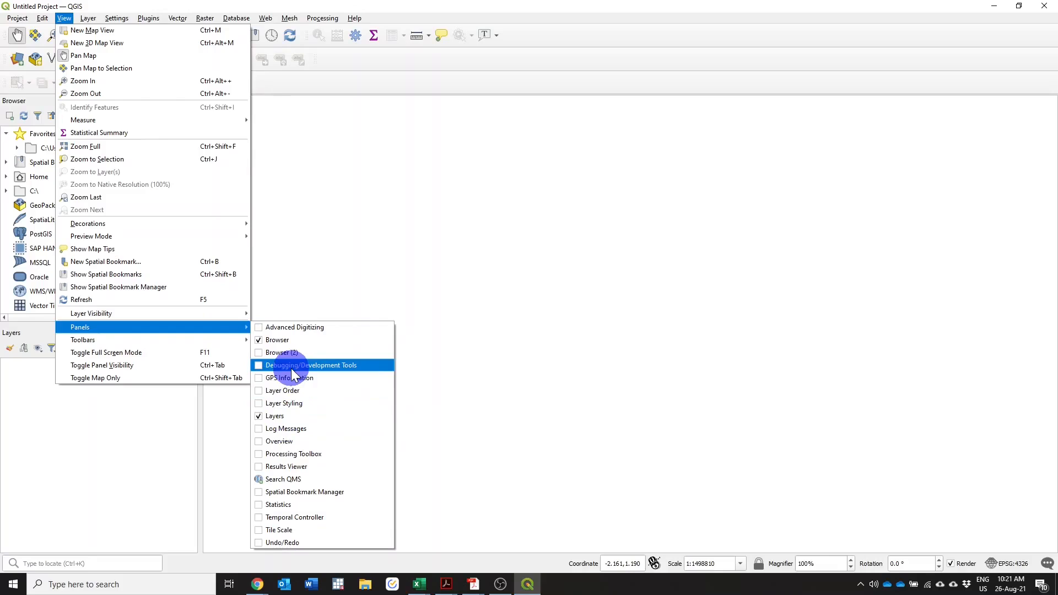
pyautogui.click(373, 90)
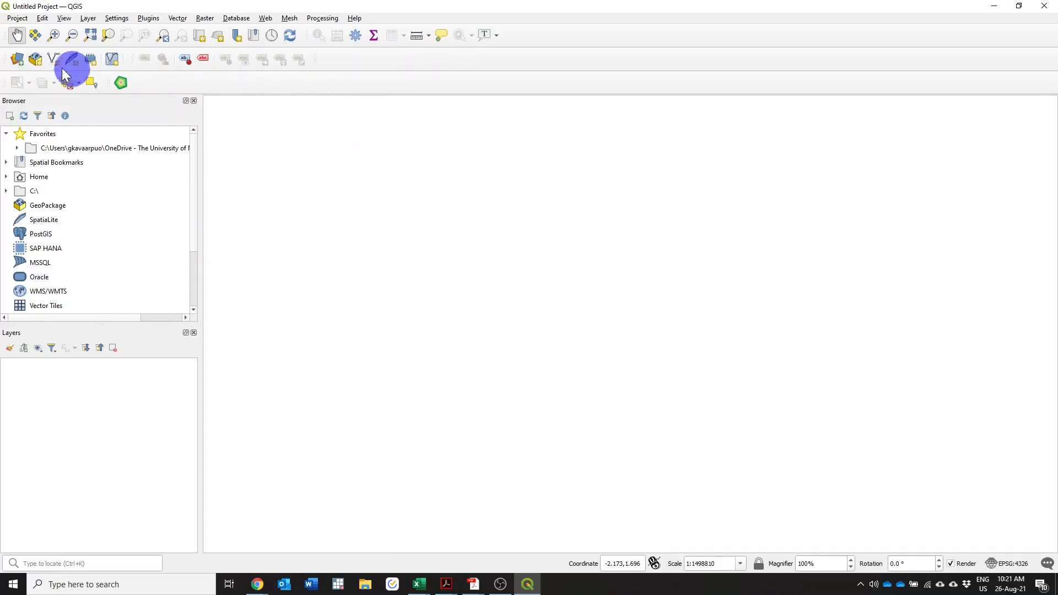
# - Open the project properties at the coordinate reference system settings and select GDA94 among the recently used systems
pyautogui.click(18, 18)
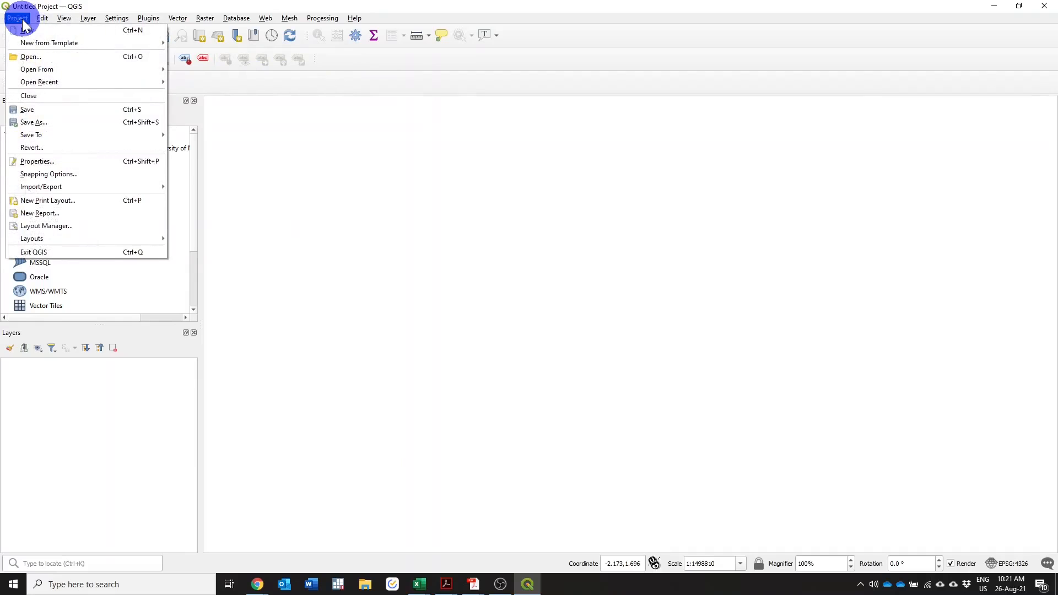
pyautogui.click(71, 161)
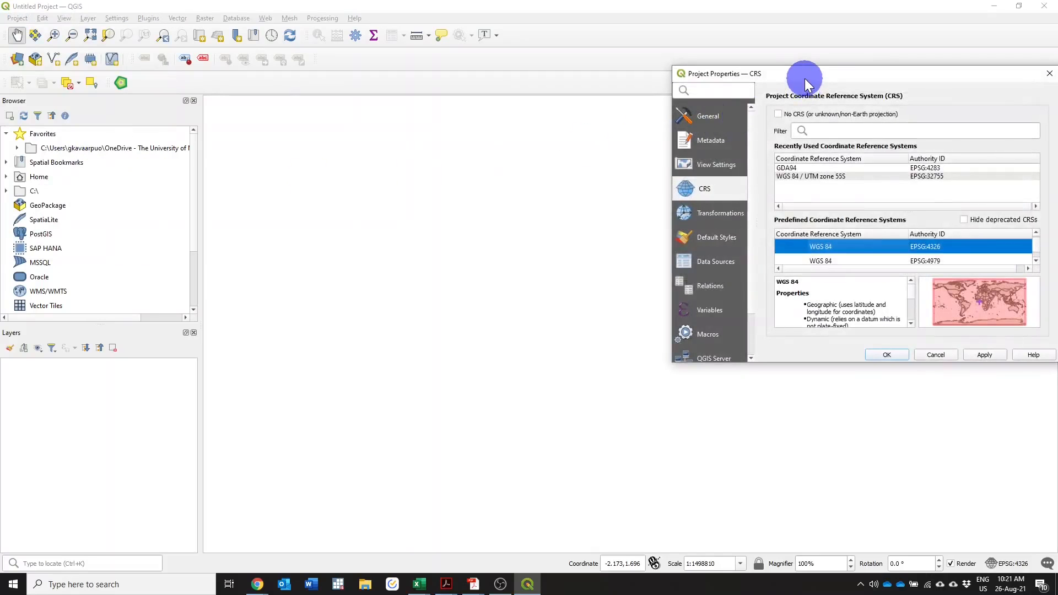
pyautogui.moveTo(805, 78); pyautogui.dragTo(451, 103)
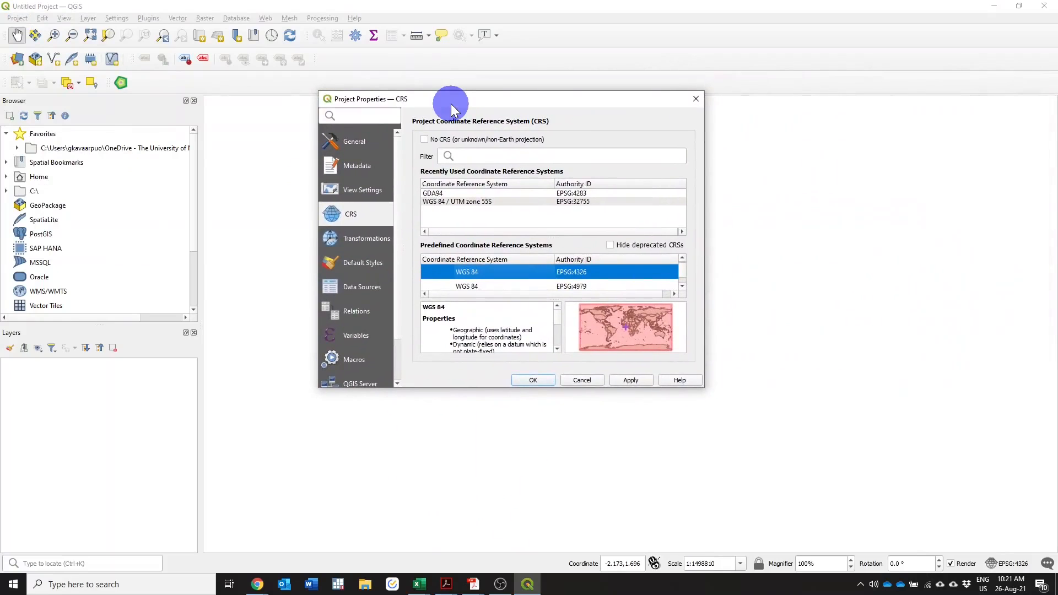
pyautogui.click(358, 218)
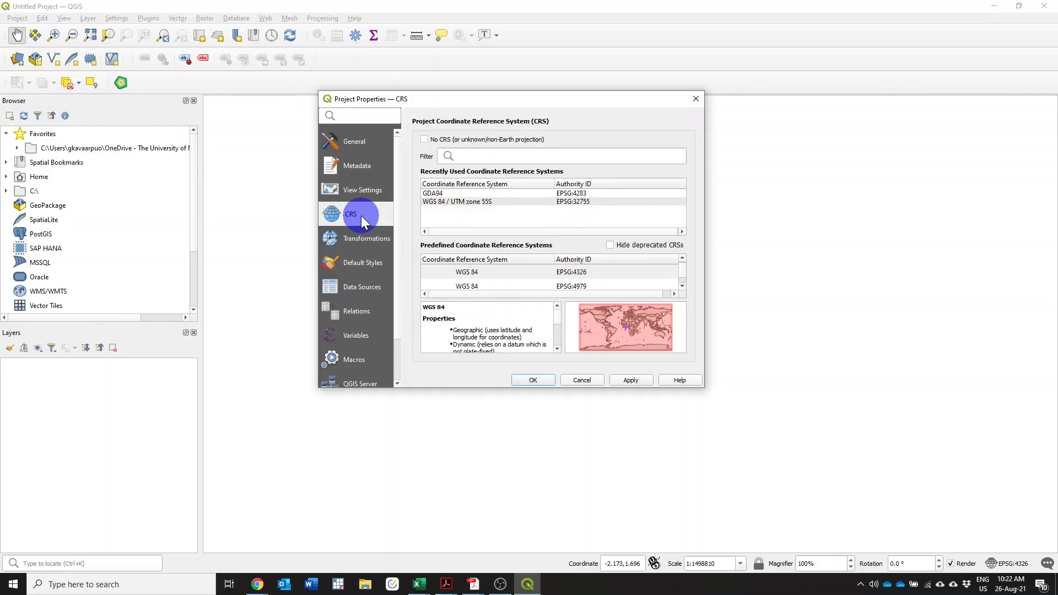
pyautogui.click(454, 192)
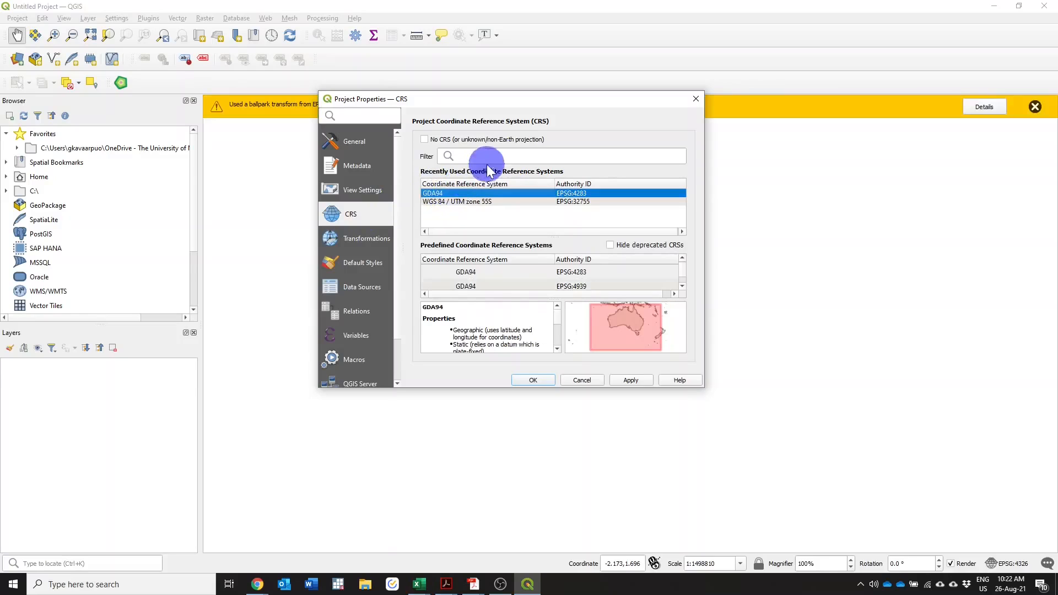
# - Filter the coordinate reference systems for gda94 and apply GDA94 (EPSG:4283) as the project's system
pyautogui.click(494, 157)
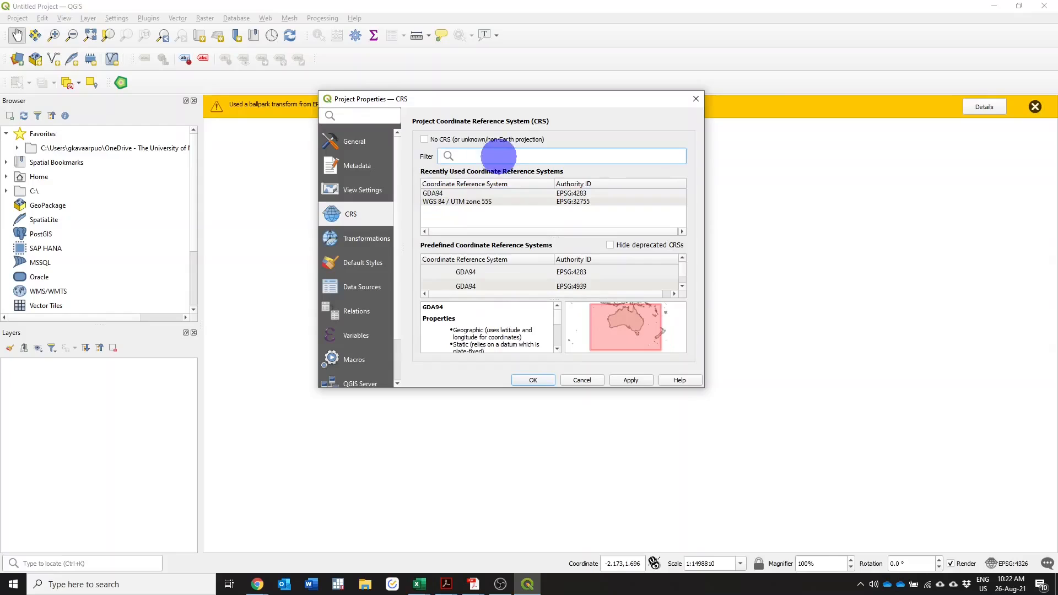
pyautogui.write('g')
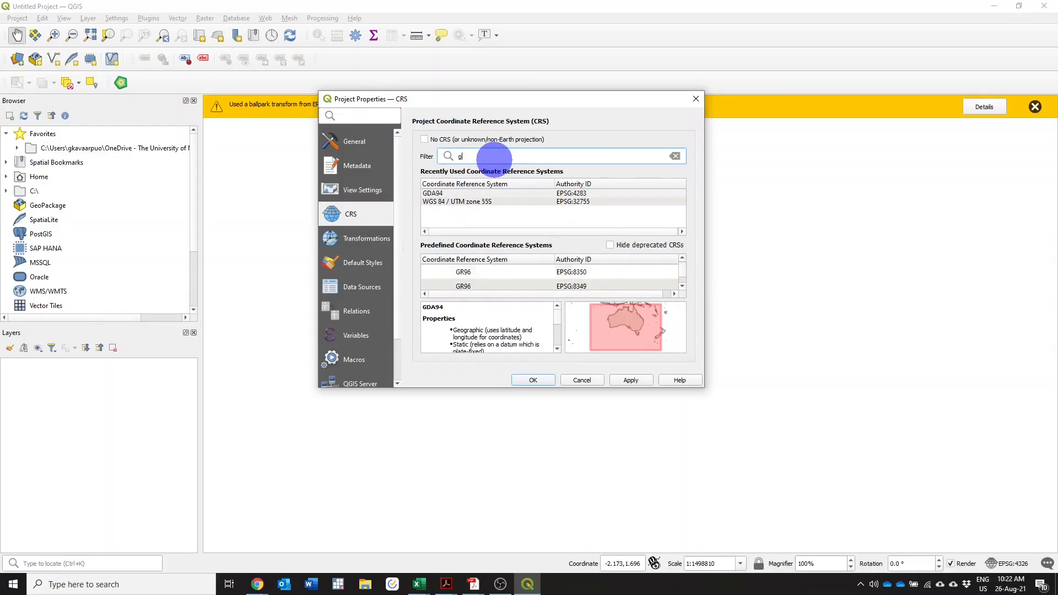
pyautogui.write('da9')
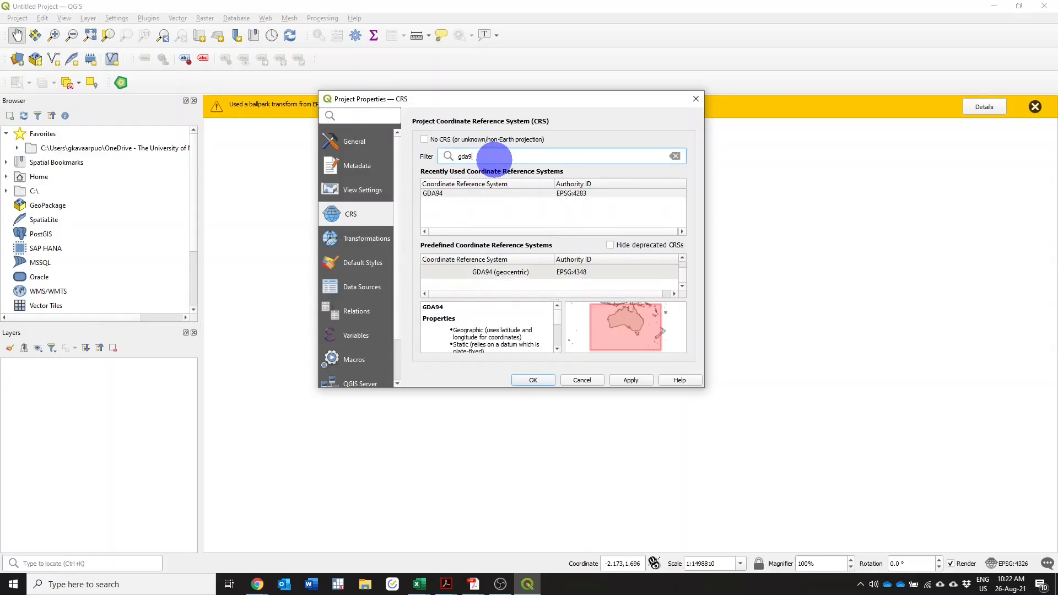
pyautogui.write('5')
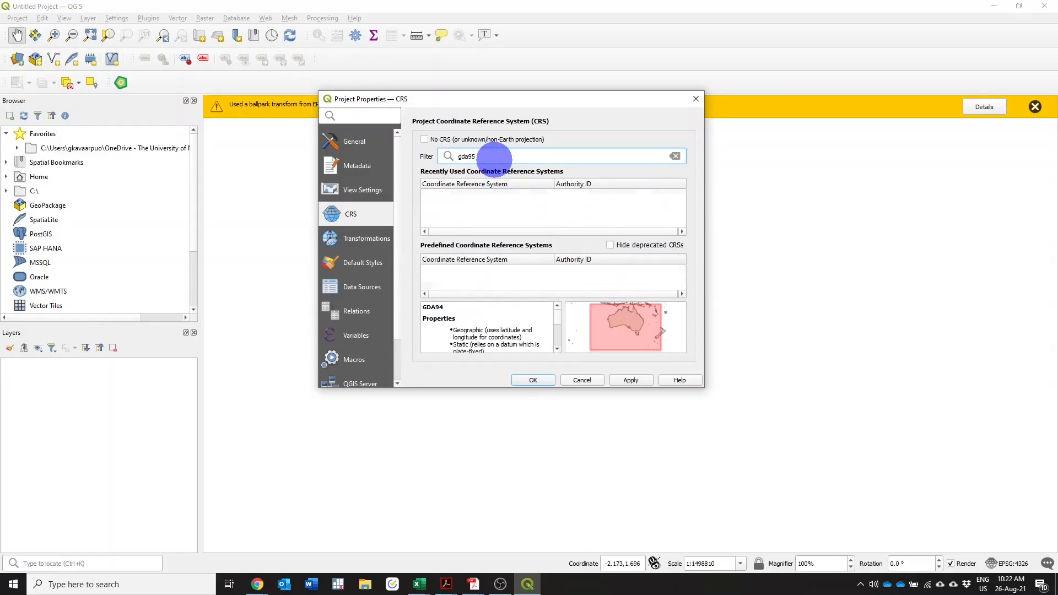
pyautogui.press('BackSpace')
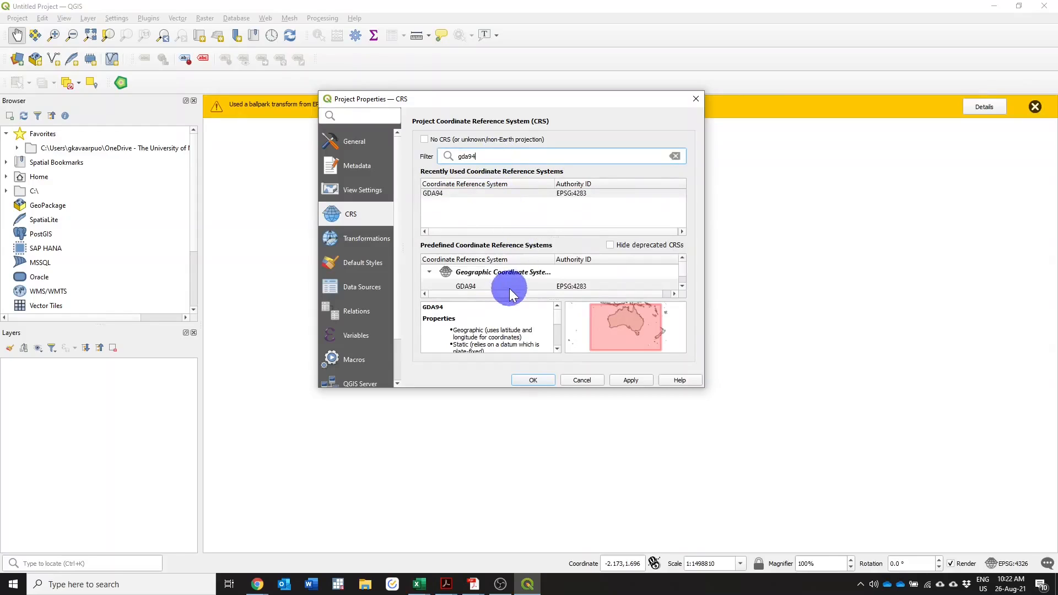
pyautogui.click(683, 286)
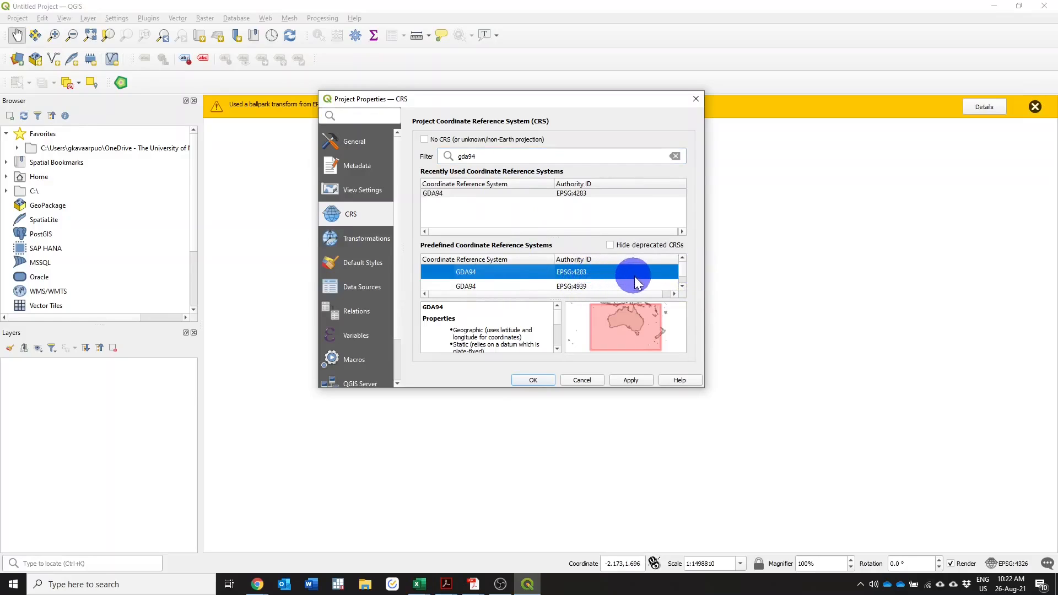
pyautogui.click(685, 258)
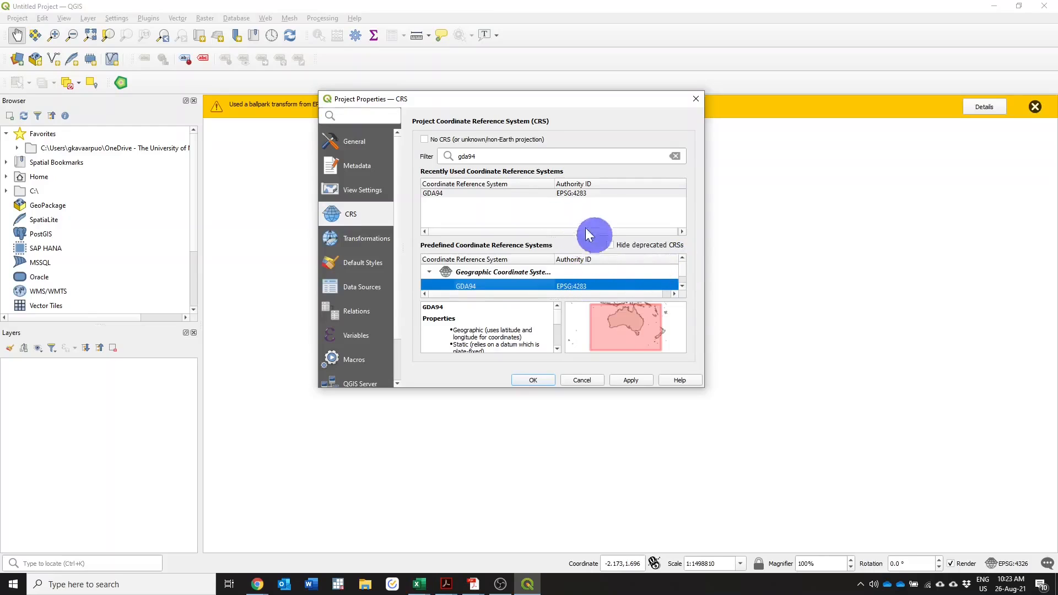
pyautogui.click(504, 193)
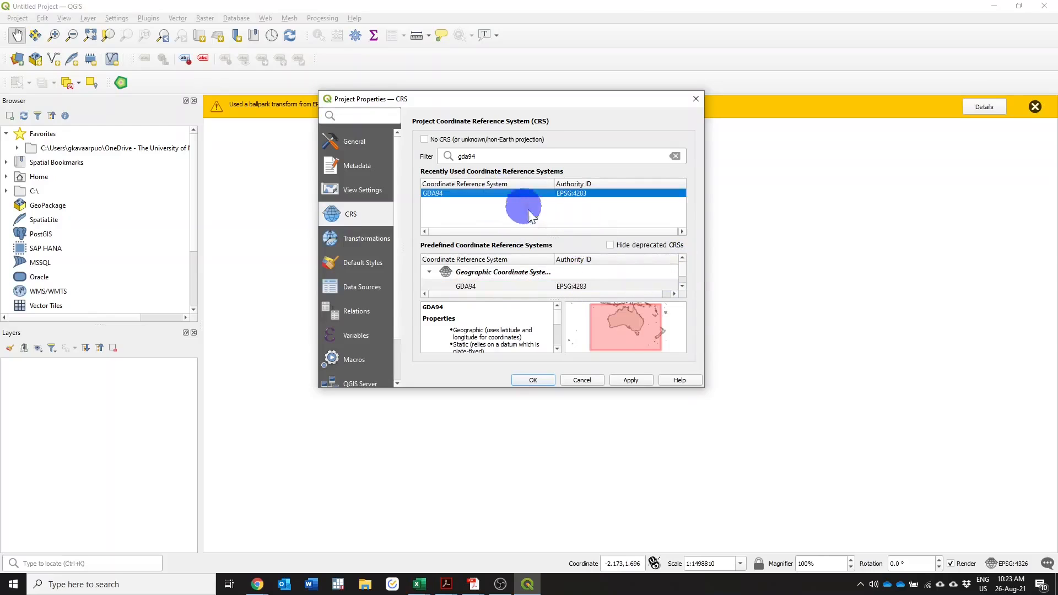
pyautogui.click(631, 381)
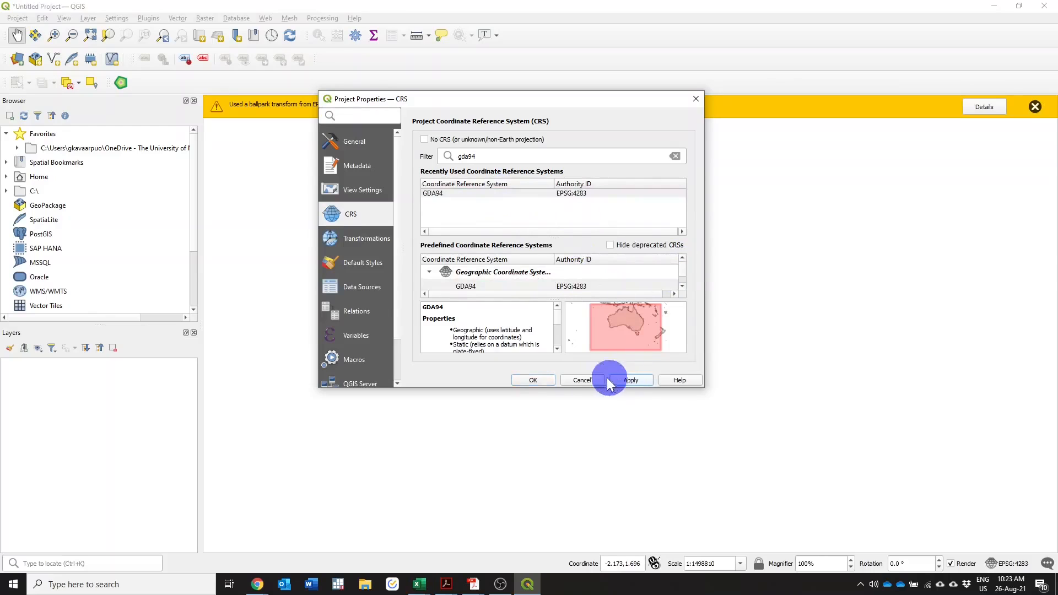
pyautogui.click(532, 381)
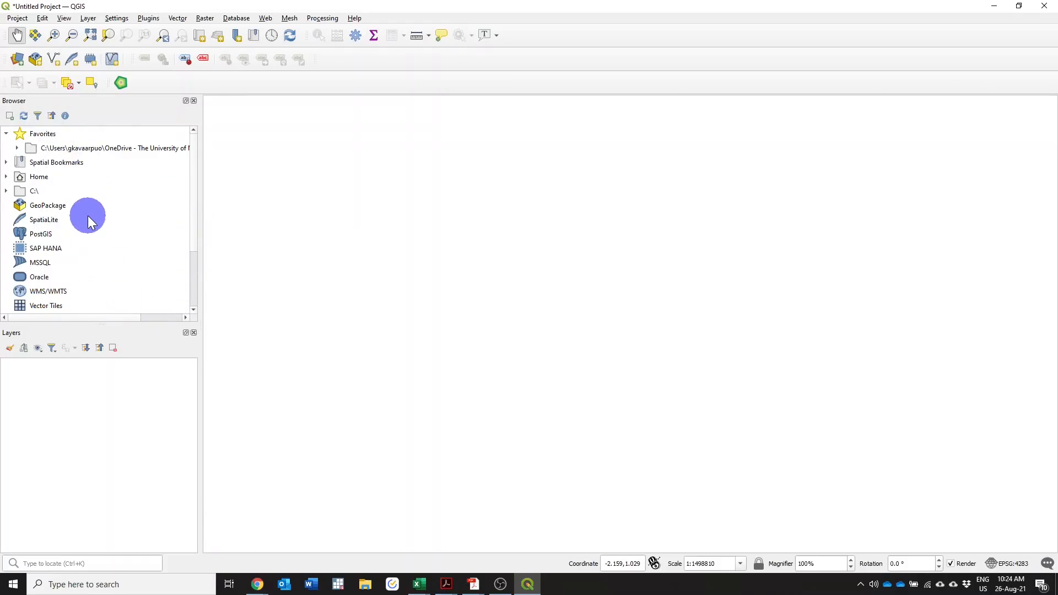
# - Expand the C: drive in the file browser down through Users to the user's home folder
pyautogui.click(6, 192)
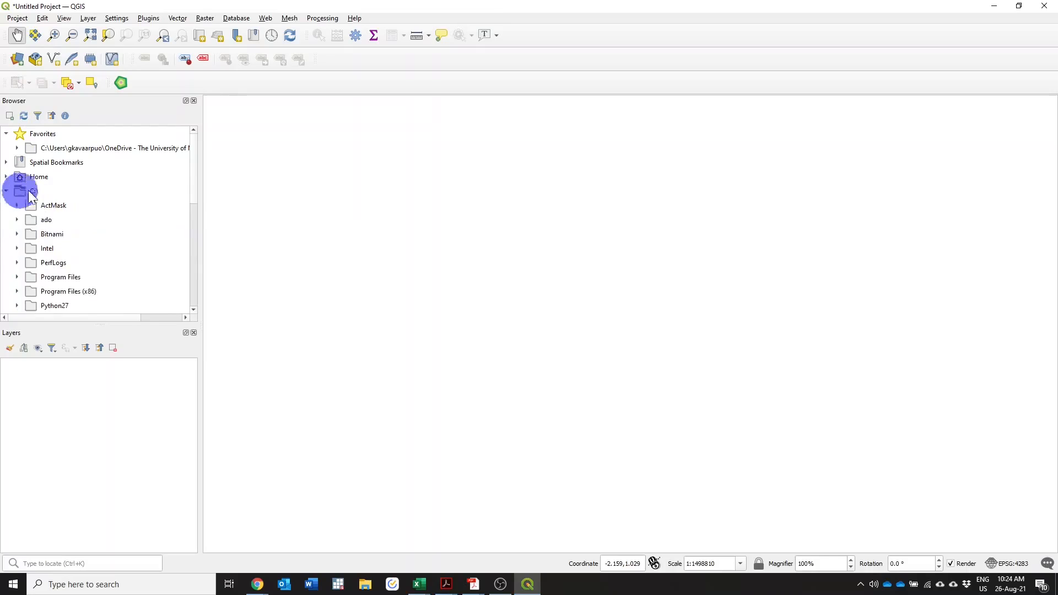
pyautogui.scroll(-3, 66, 220)
pyautogui.scroll(-1, 67, 226)
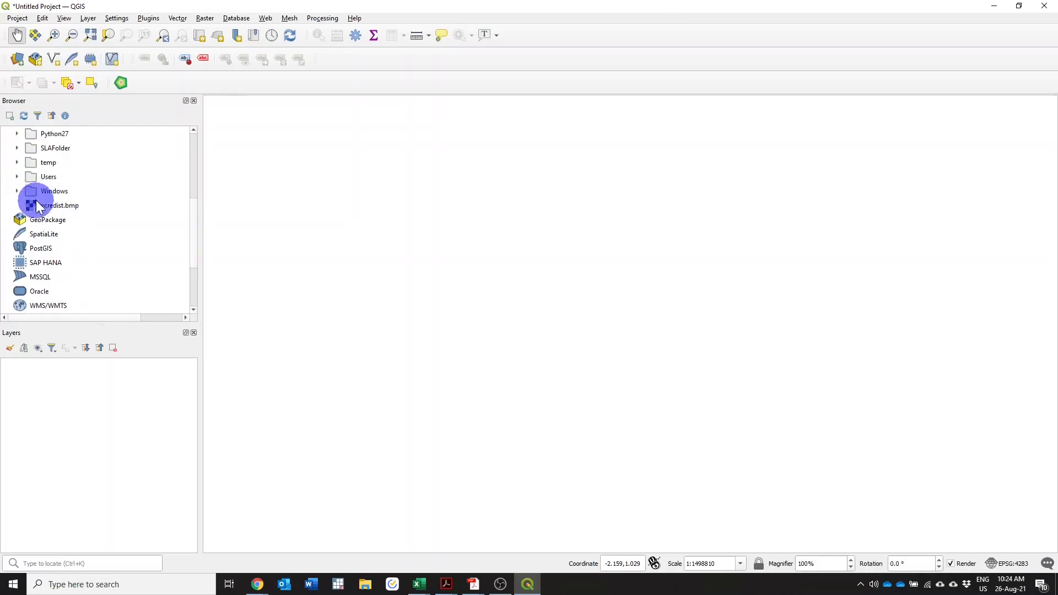
pyautogui.click(17, 177)
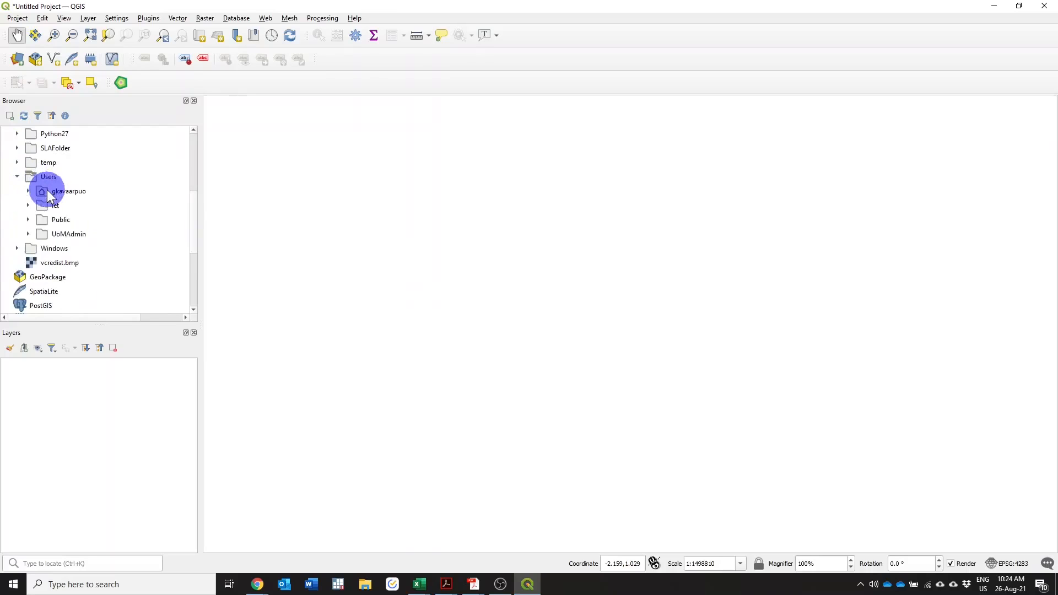
pyautogui.click(28, 191)
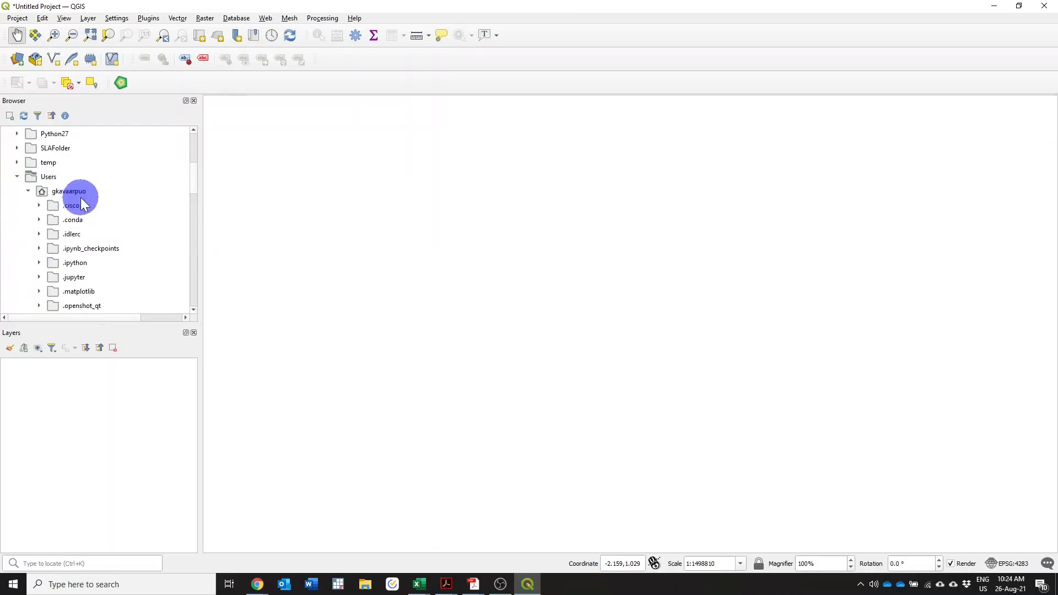
pyautogui.scroll(-4, 83, 207)
pyautogui.scroll(-7, 83, 218)
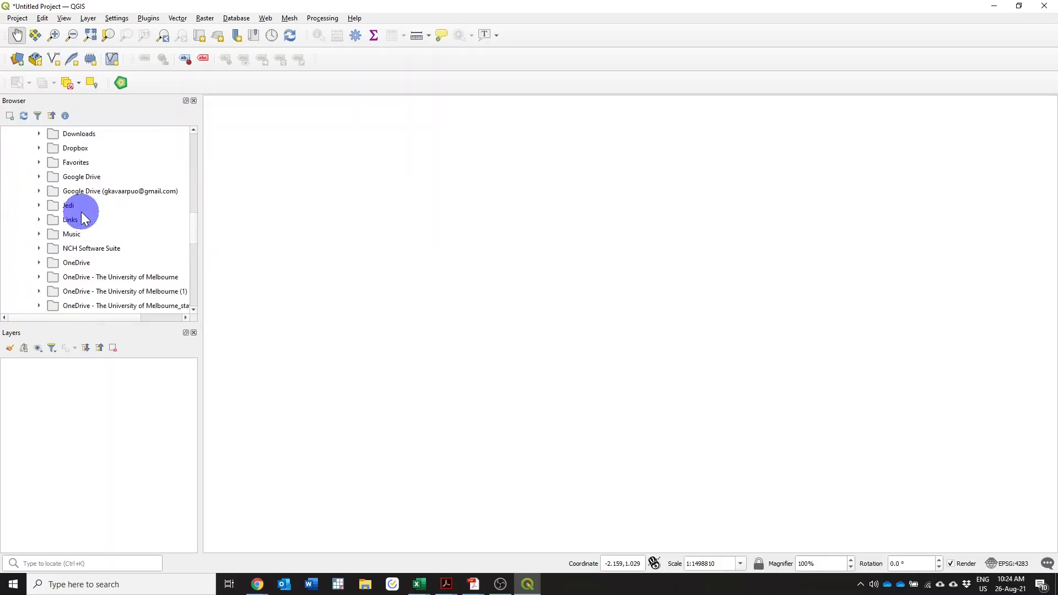
pyautogui.scroll(2, 82, 218)
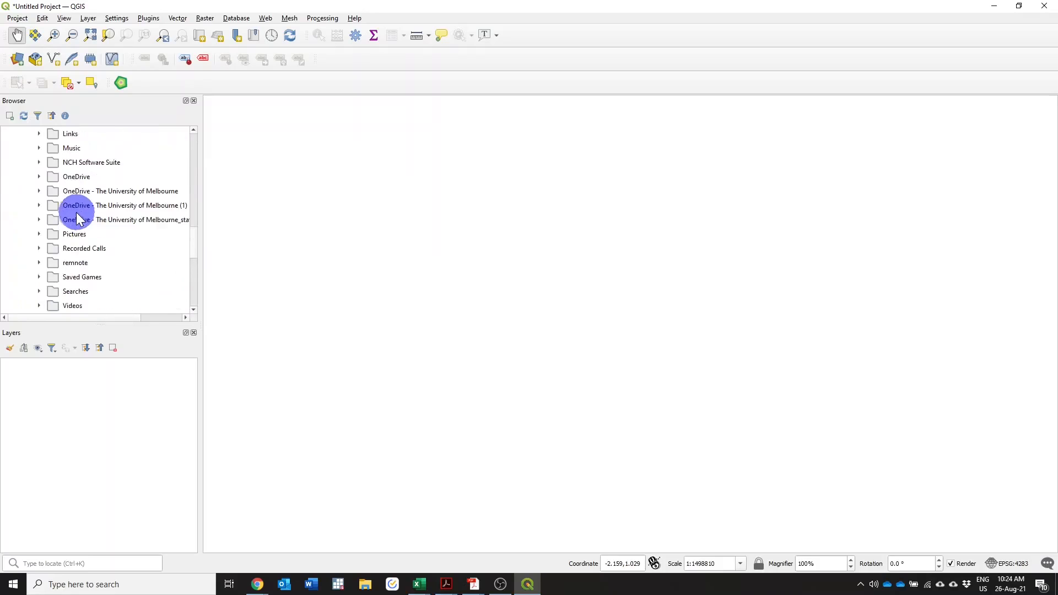
# - Expand OneDrive - The University of Melbourne down through Lectures and Land and Property Economics to the QGIS tutorial folder's contents
pyautogui.click(39, 191)
pyautogui.scroll(-1, 88, 215)
pyautogui.scroll(-1, 88, 215)
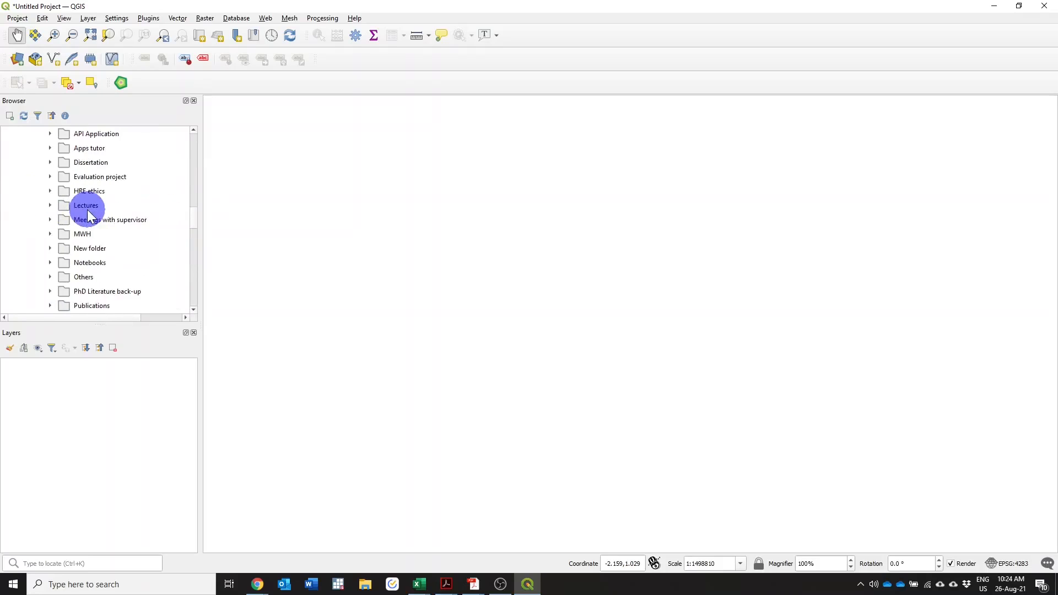
pyautogui.click(50, 205)
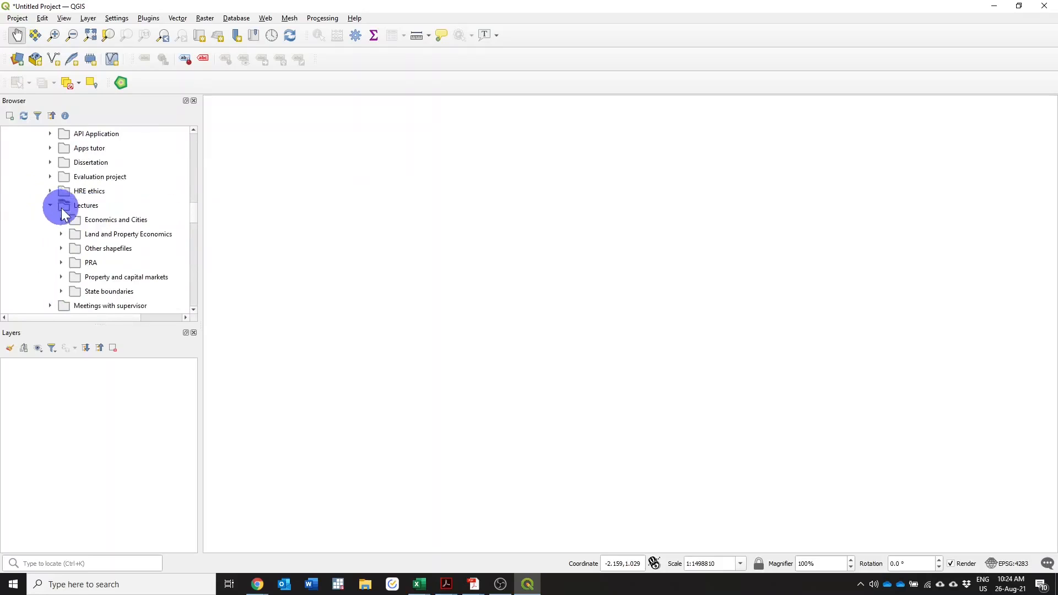
pyautogui.click(61, 233)
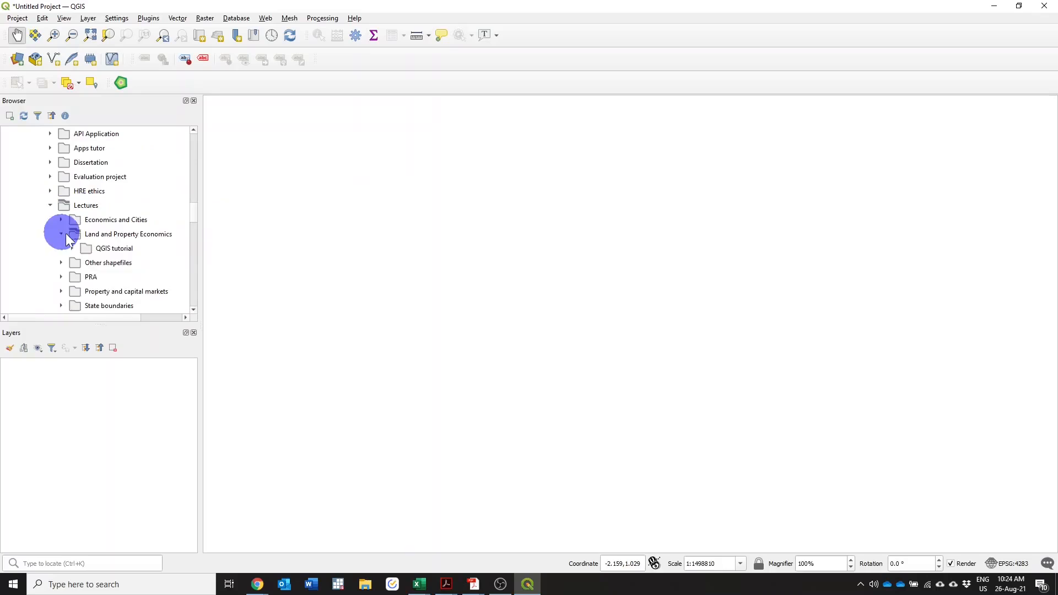
pyautogui.click(72, 249)
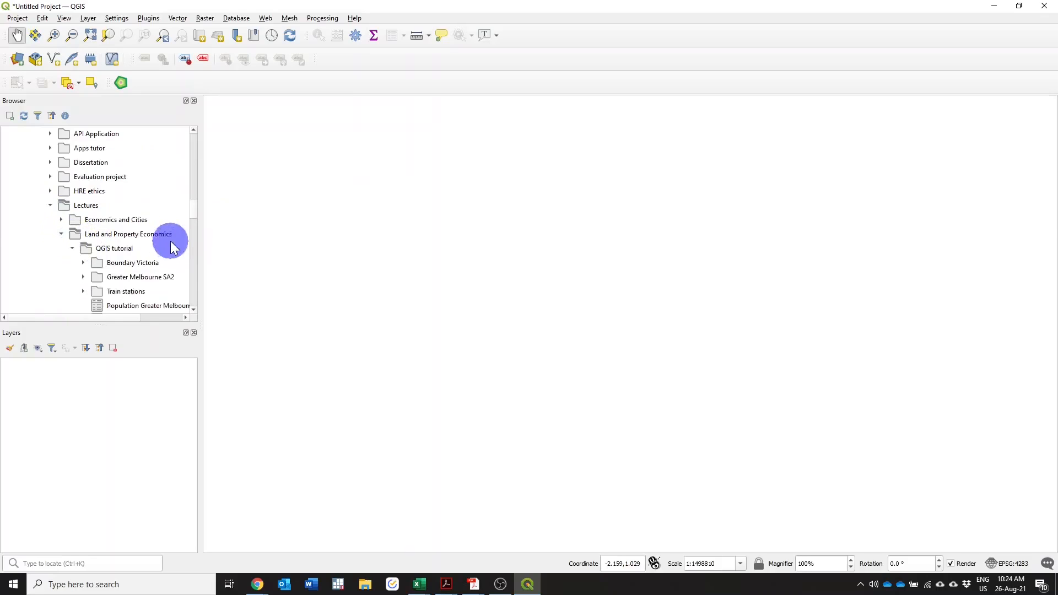
# - Add the Greater Melbourne SA2 shapefile from its folder in QGIS tutorial to the project as a layer
pyautogui.scroll(-1, 157, 249)
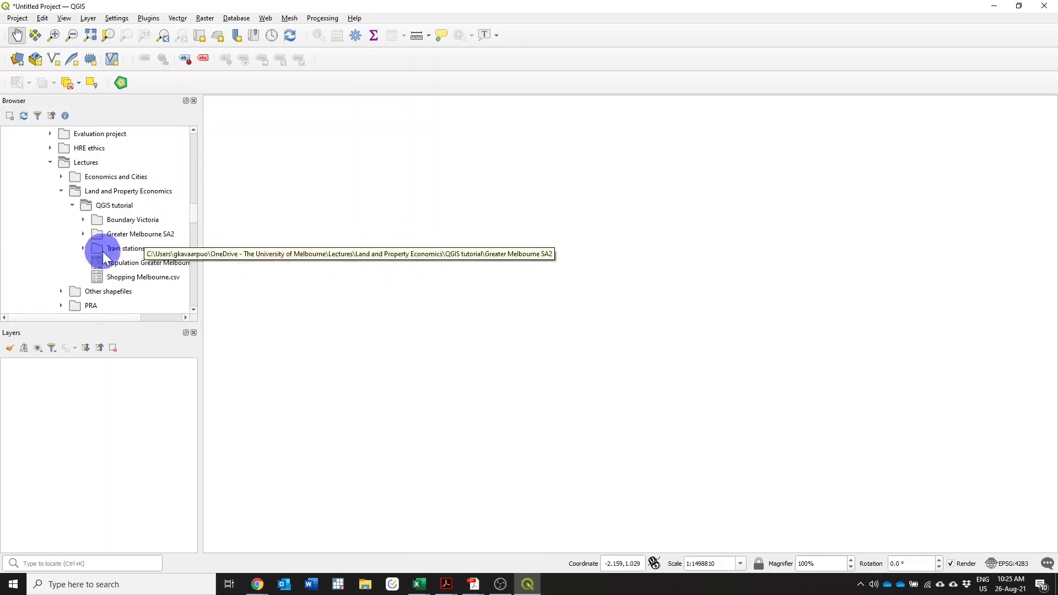
pyautogui.click(83, 234)
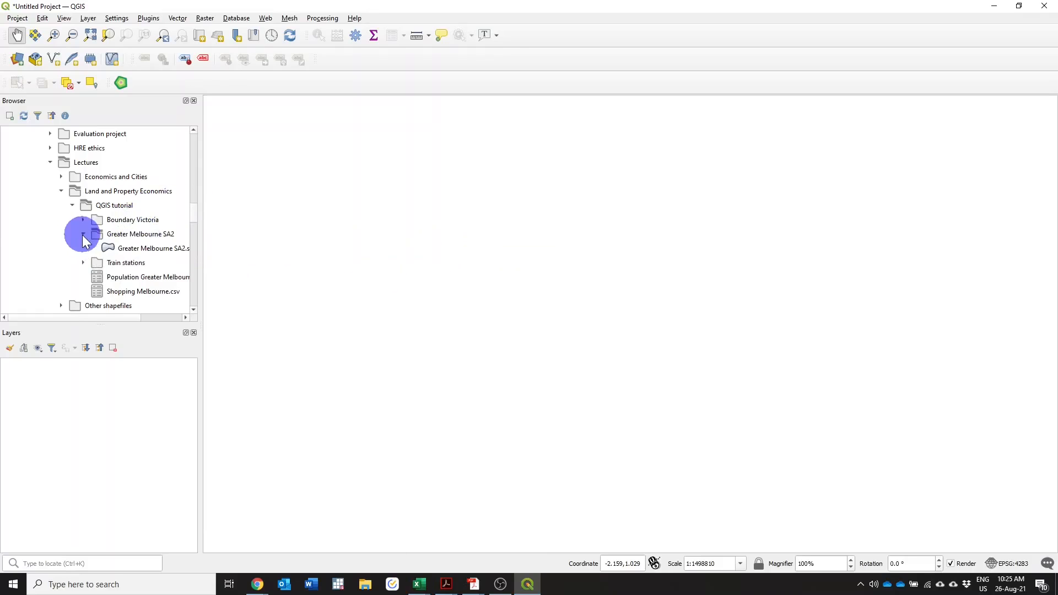
pyautogui.click(124, 250)
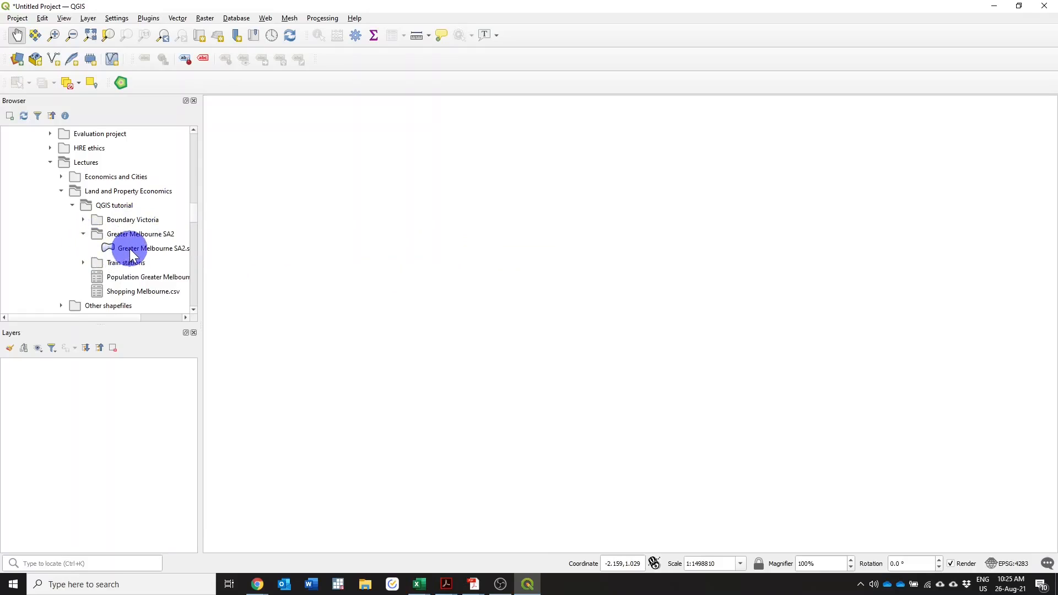
pyautogui.click(130, 249)
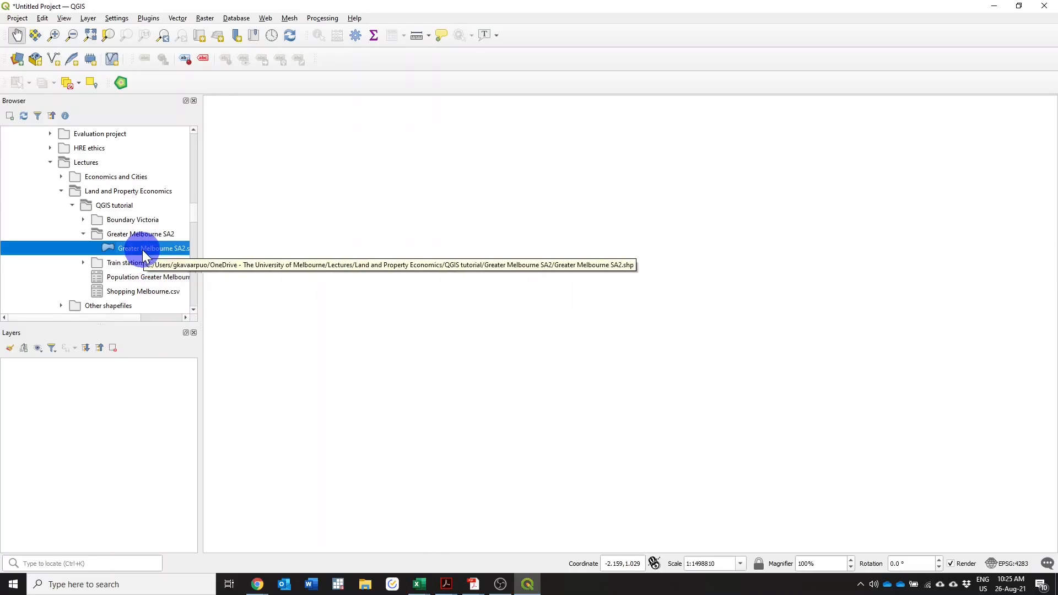
pyautogui.moveTo(142, 250); pyautogui.dragTo(98, 411)
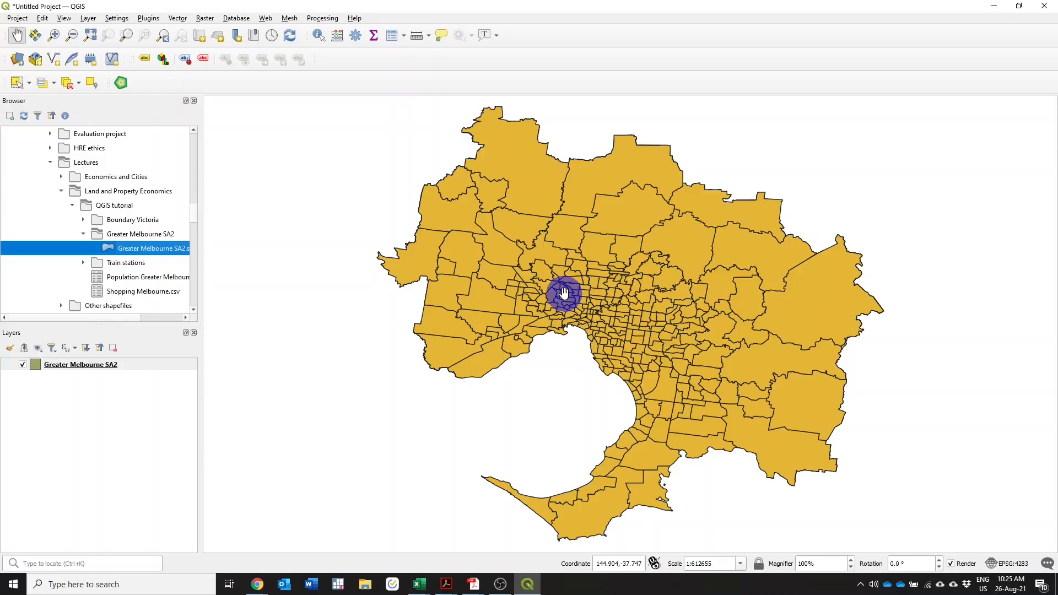
pyautogui.moveTo(655, 307); pyautogui.dragTo(598, 291)
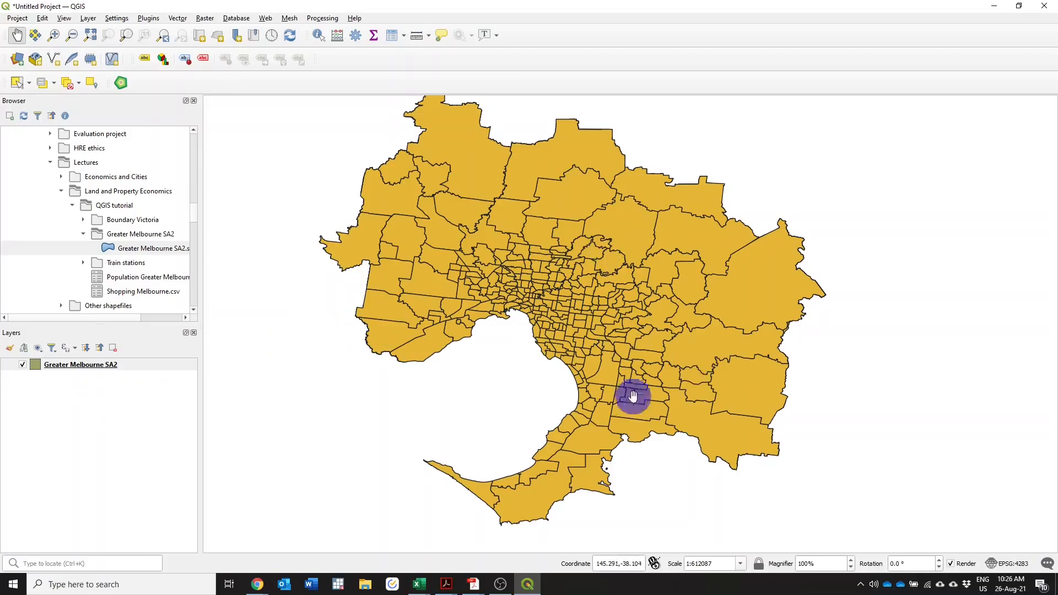
# - Open the Greater Melbourne SA2 layer's attribute table, examine its area names, codes and AREA_SQKM values, and close it
pyautogui.rightClick(109, 372)
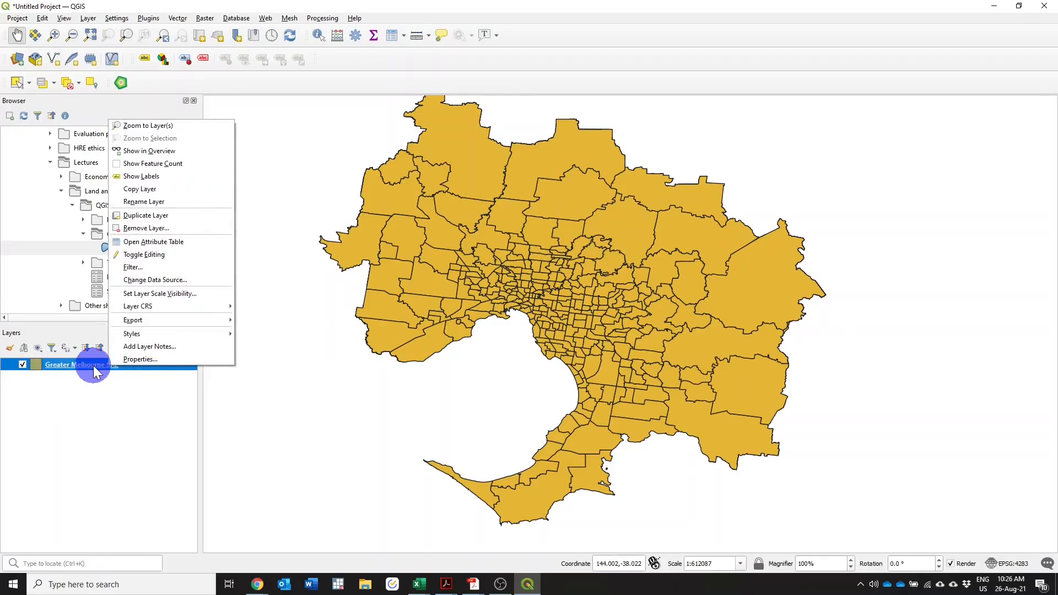
pyautogui.click(161, 243)
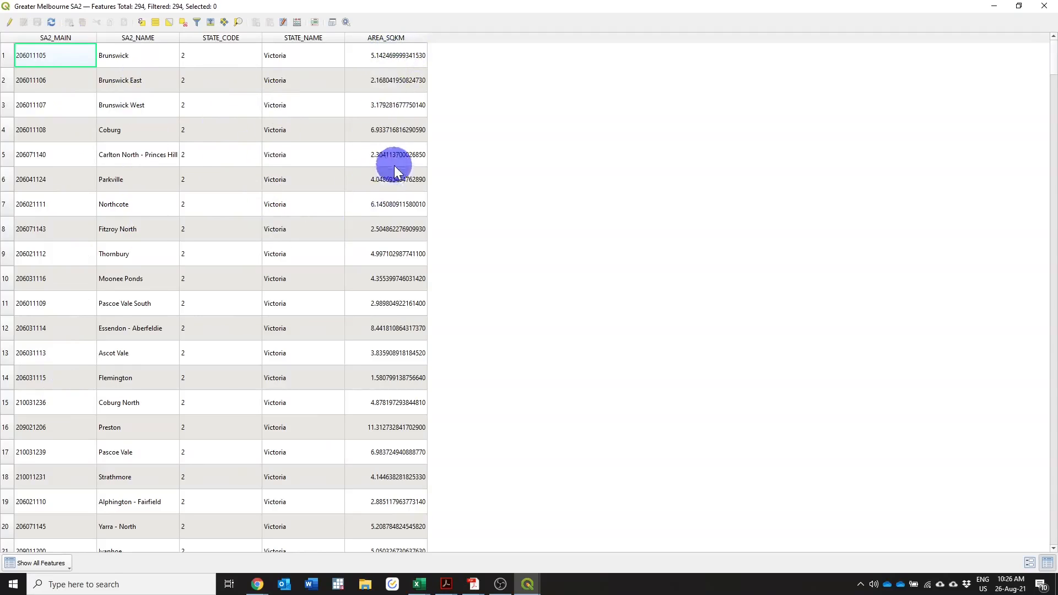
pyautogui.scroll(-20, 394, 166)
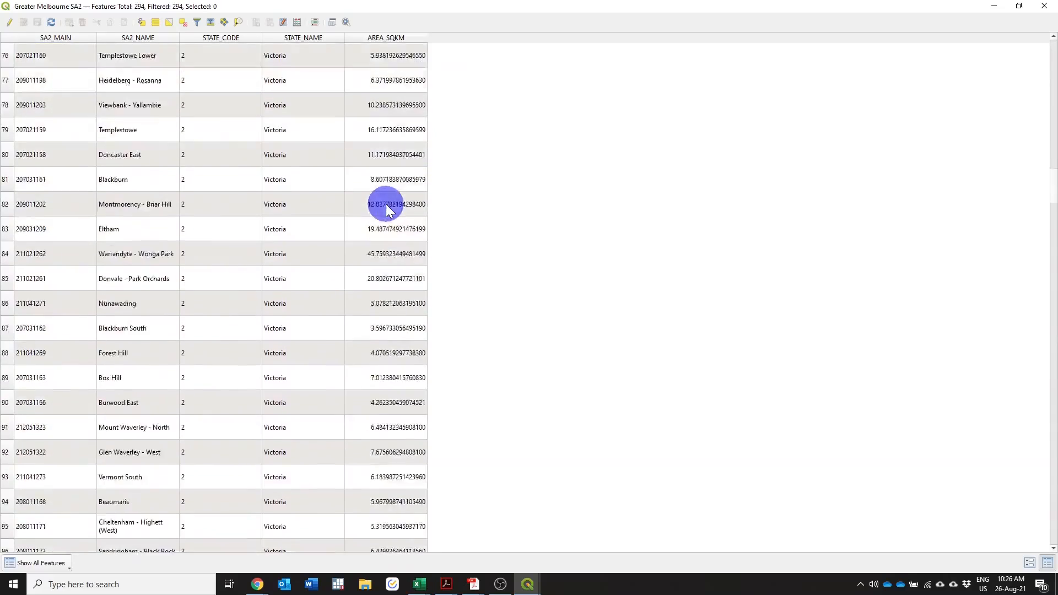
pyautogui.scroll(-2, 386, 207)
pyautogui.scroll(-3, 388, 207)
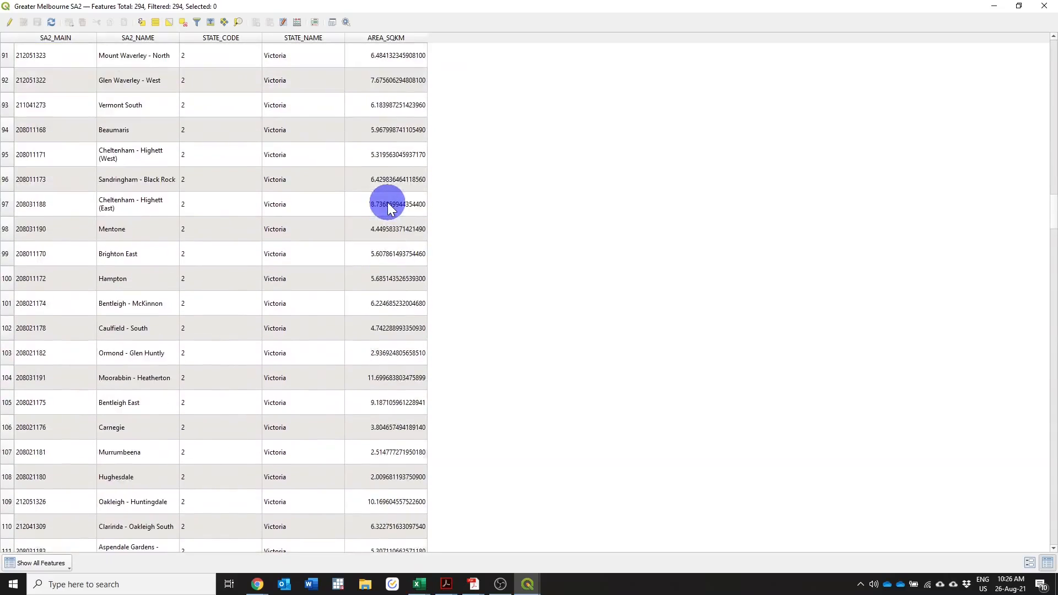
pyautogui.scroll(-3, 388, 204)
pyautogui.scroll(16, 390, 208)
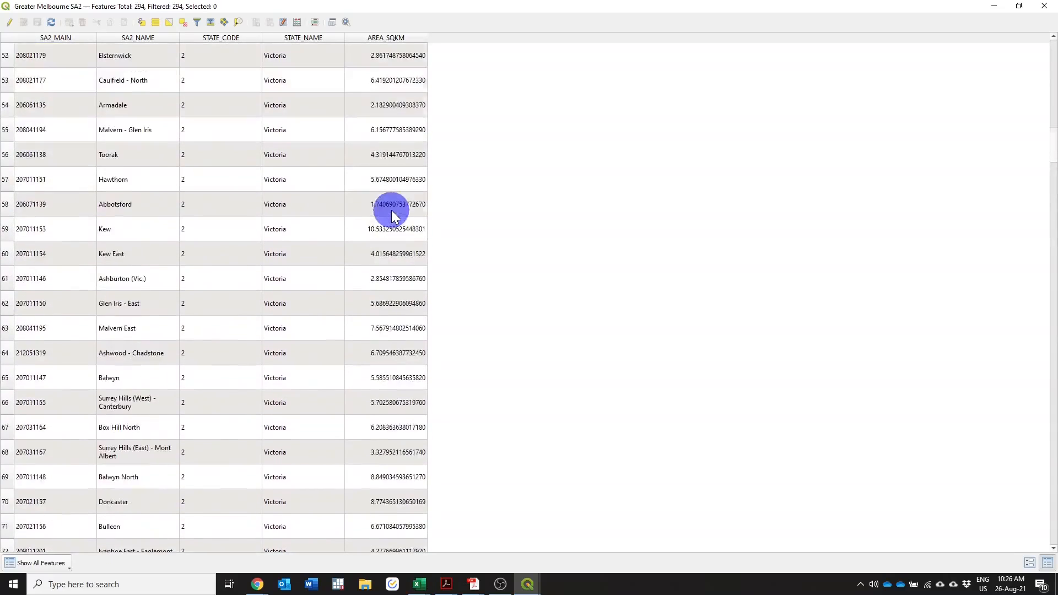
pyautogui.scroll(6, 391, 210)
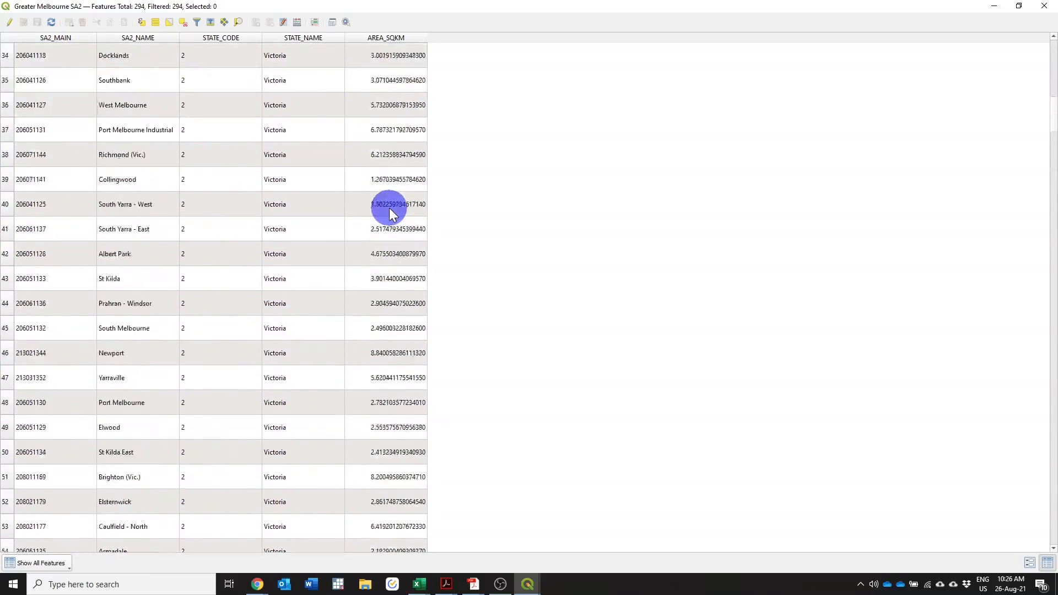
pyautogui.scroll(-5, 389, 207)
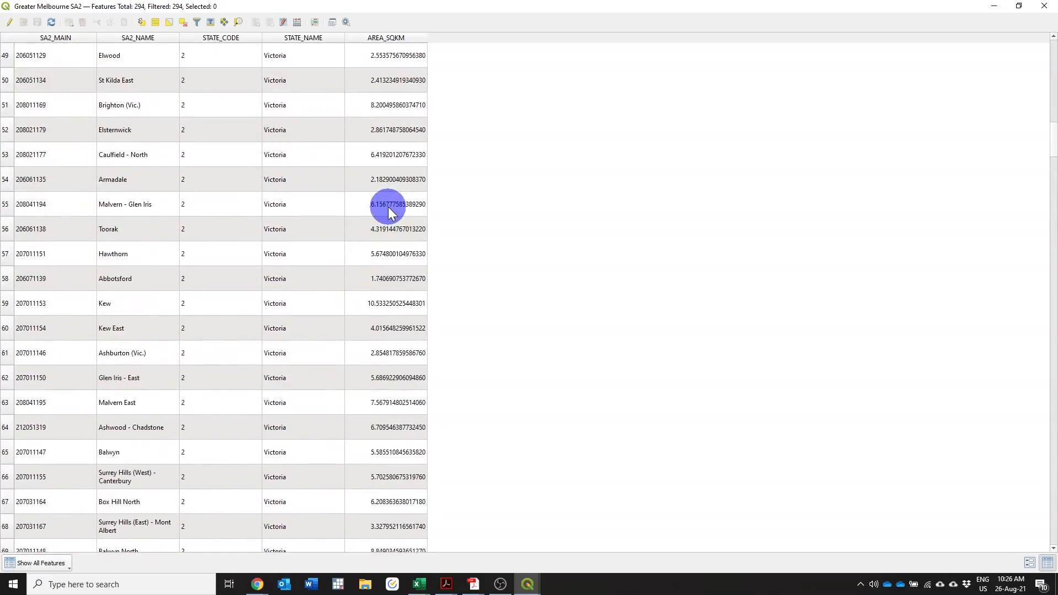
pyautogui.scroll(-6, 388, 207)
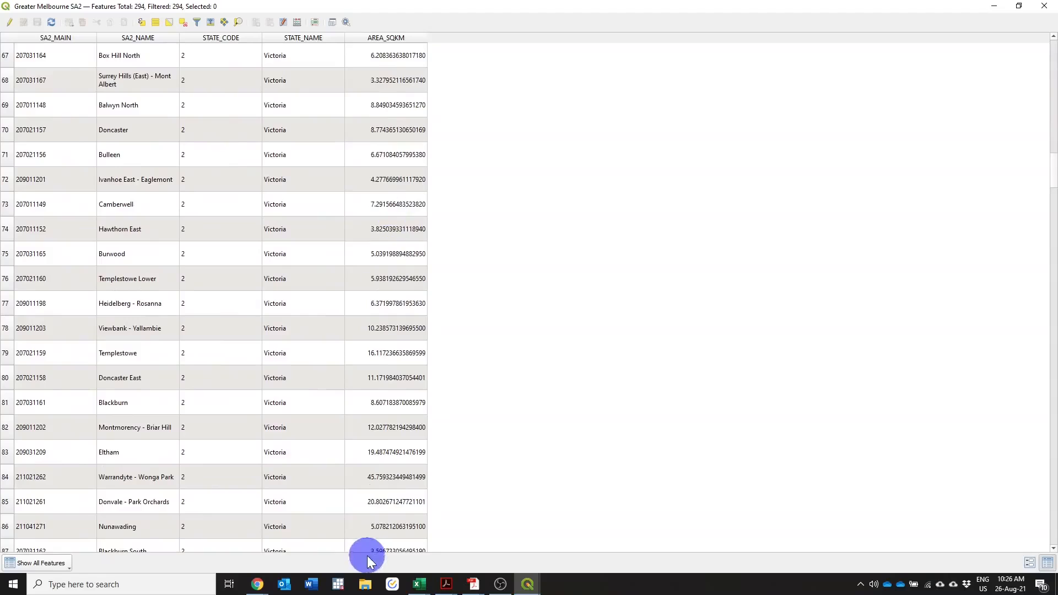
pyautogui.click(390, 500)
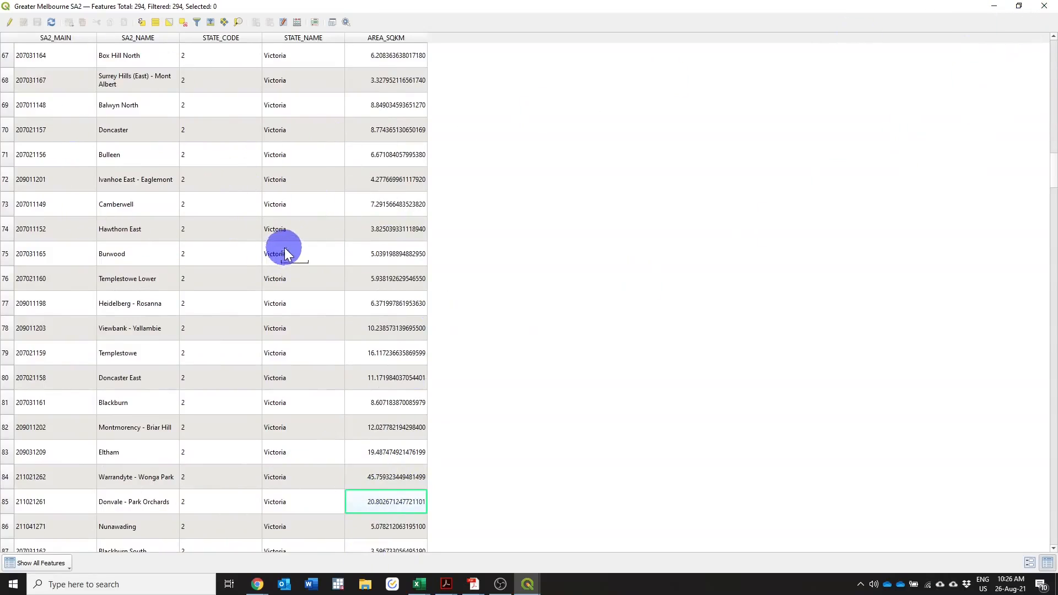
pyautogui.click(1045, 8)
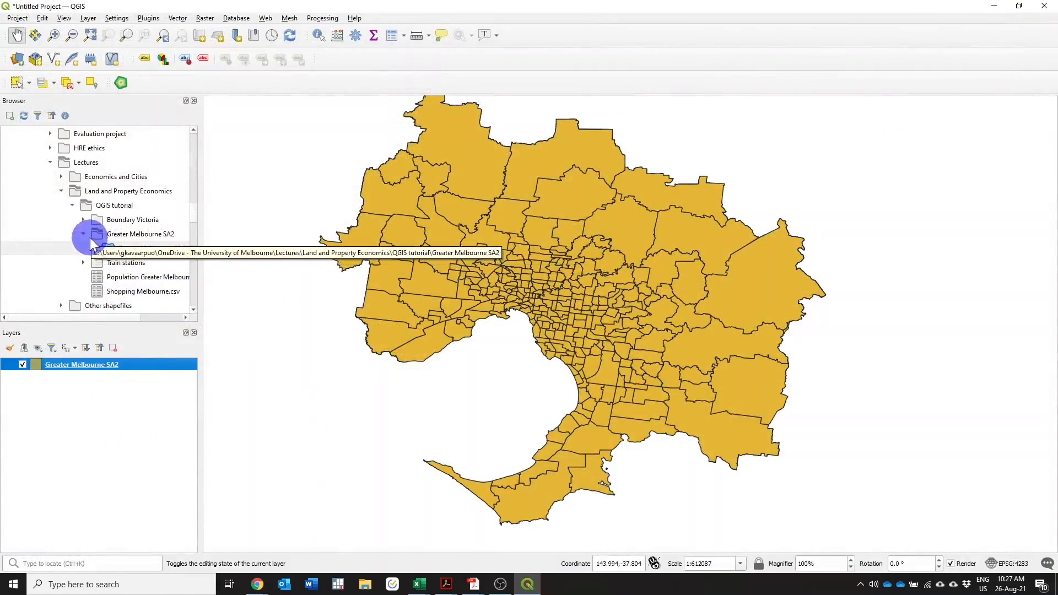
# - Add the Victoria - Boundary shapefile from the Boundary Victoria folder to the project as a layer
pyautogui.click(84, 220)
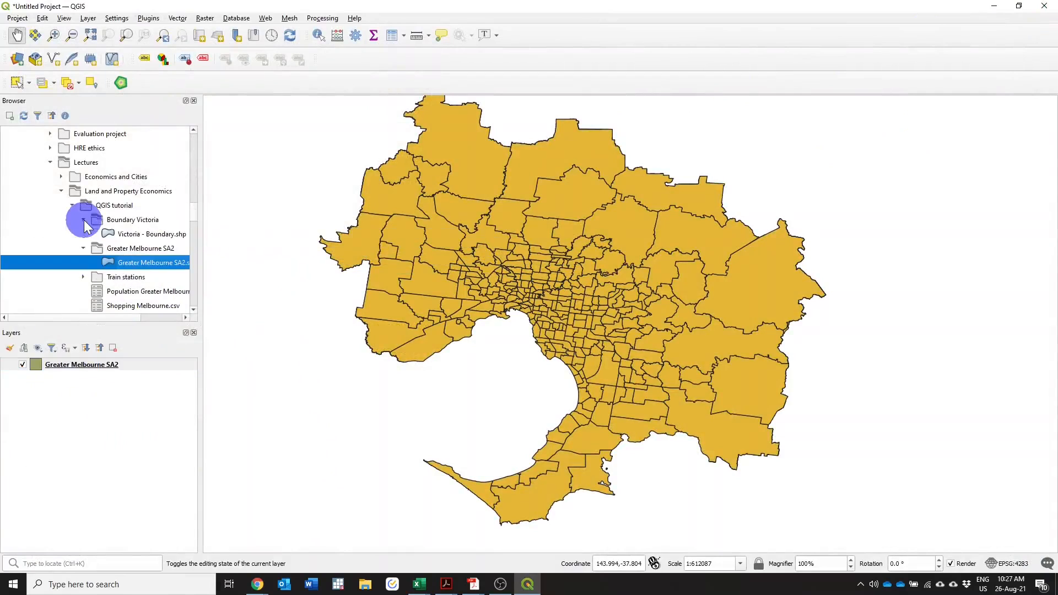
pyautogui.click(116, 233)
pyautogui.moveTo(121, 231); pyautogui.dragTo(74, 395)
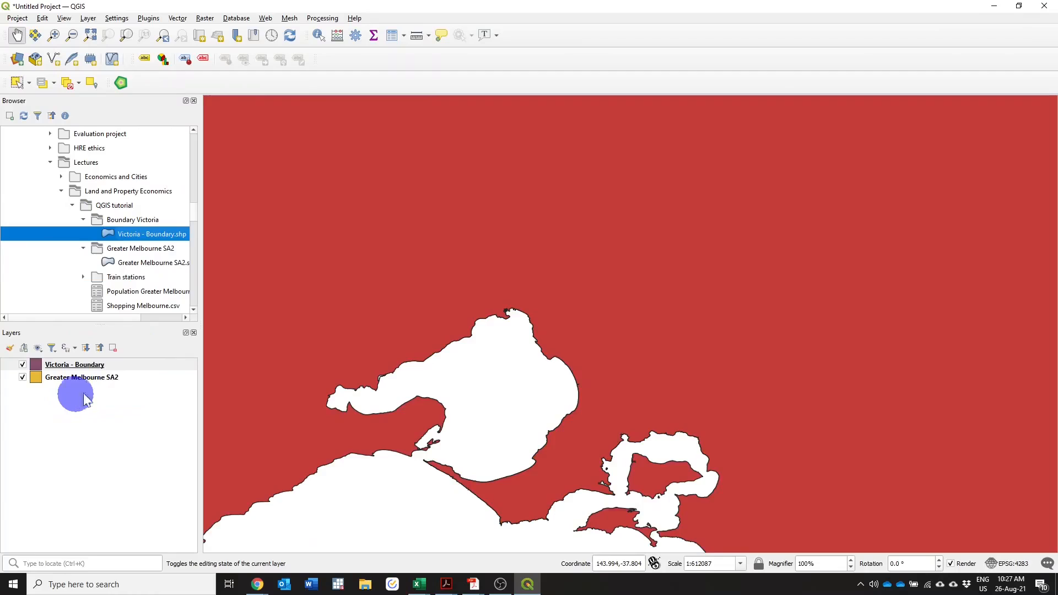
pyautogui.scroll(-2, 640, 284)
pyautogui.scroll(-1, 609, 302)
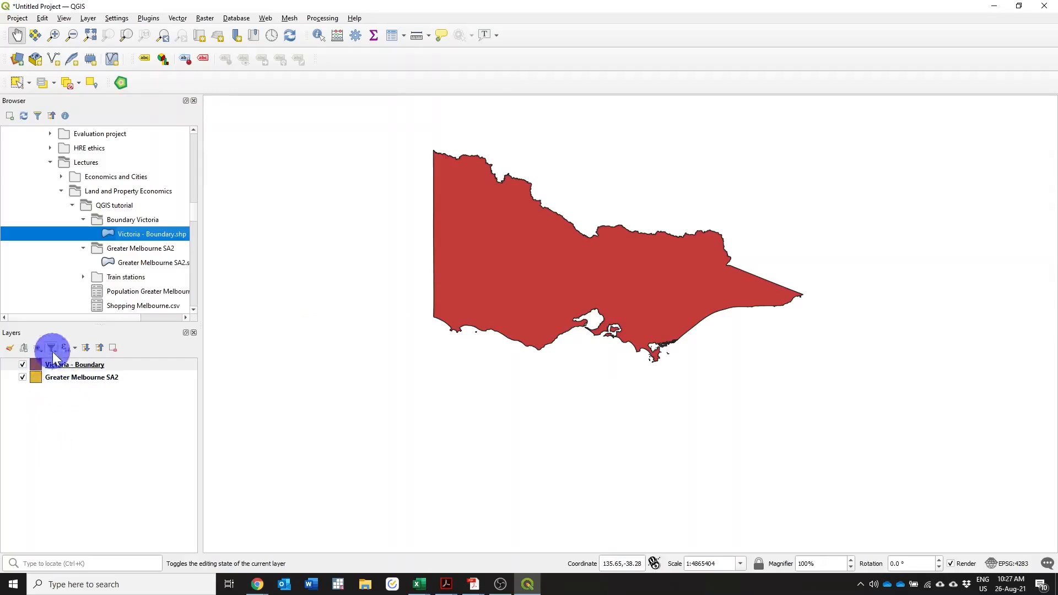
# - Move the Greater Melbourne SA2 layer above Victoria - Boundary in the layer order
pyautogui.moveTo(63, 388)
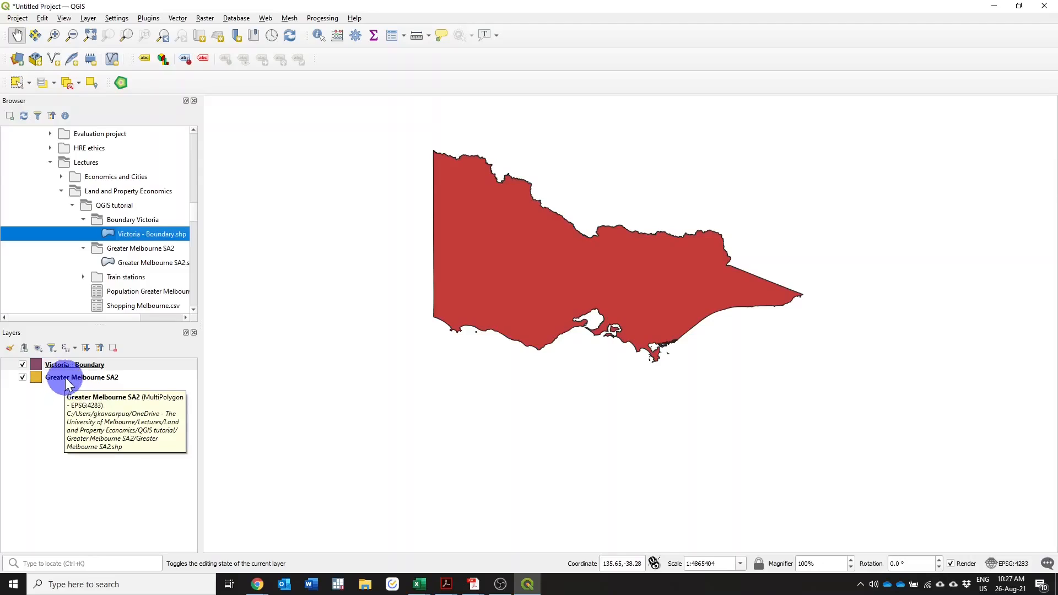
pyautogui.click(67, 380)
pyautogui.moveTo(66, 384); pyautogui.dragTo(65, 368)
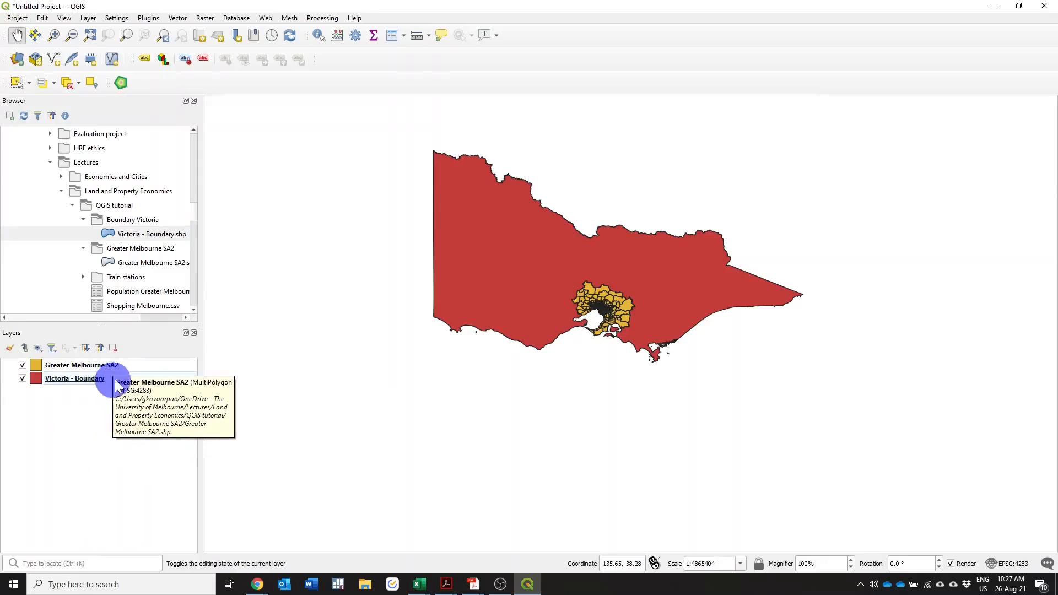
pyautogui.scroll(2, 619, 298)
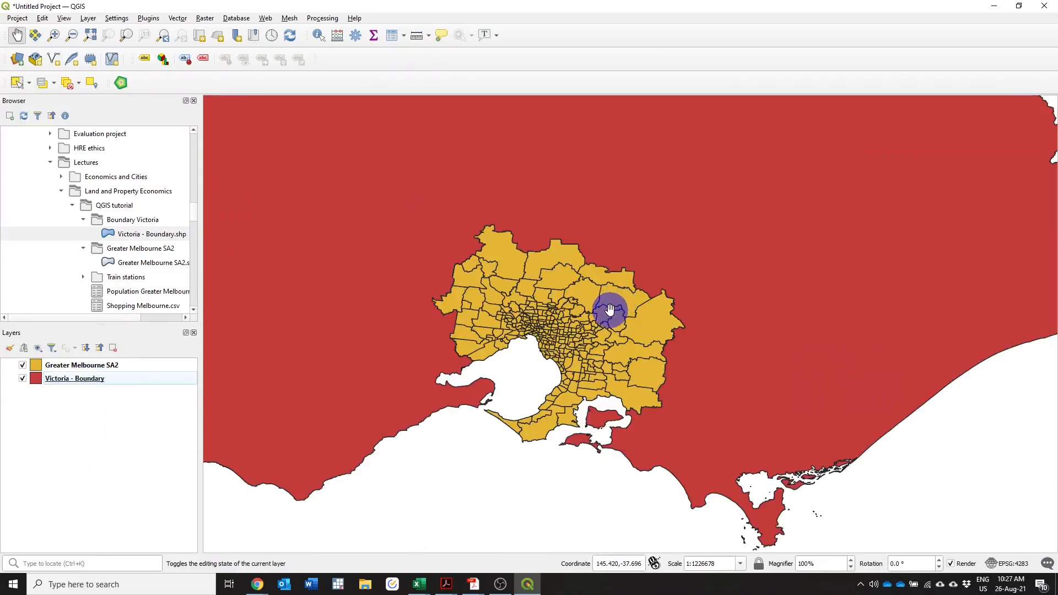
pyautogui.scroll(-1, 613, 303)
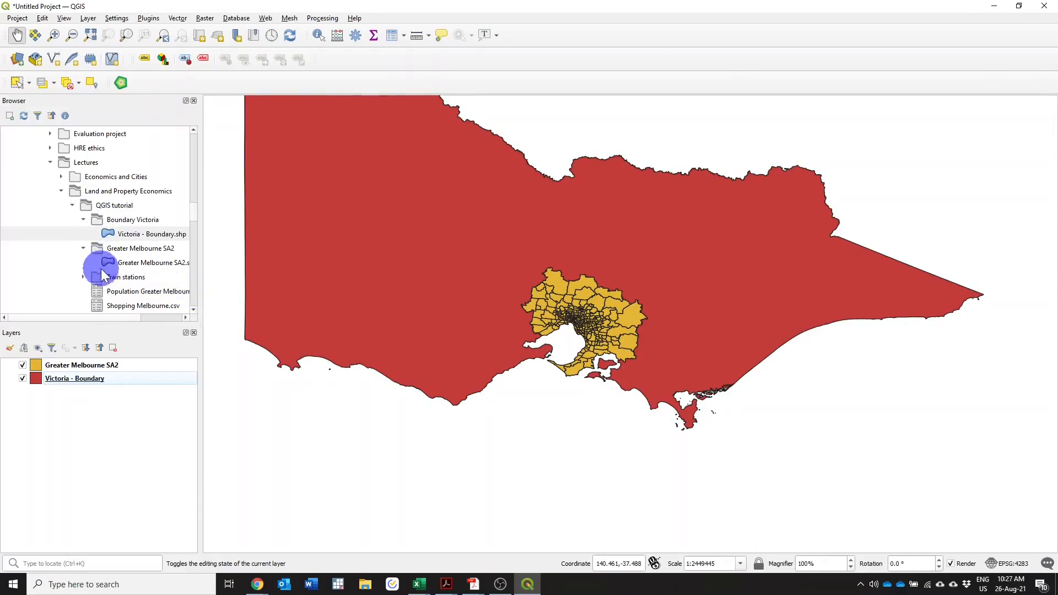
# - Add the Train stations shapefile from its folder as a layer and place it above Greater Melbourne SA2
pyautogui.click(84, 277)
pyautogui.scroll(-2, 94, 273)
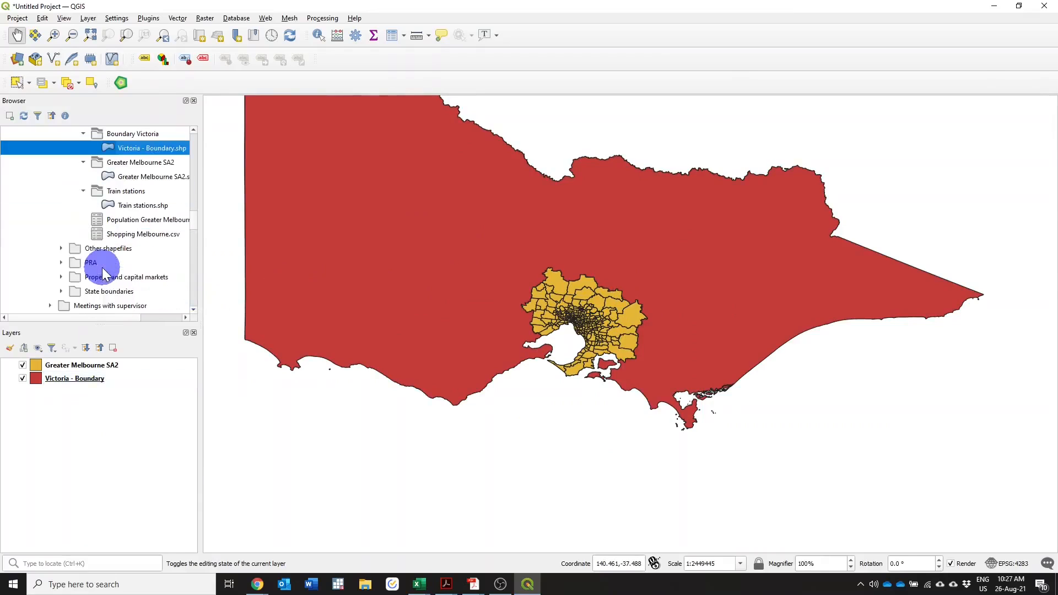
pyautogui.moveTo(138, 211); pyautogui.dragTo(57, 364)
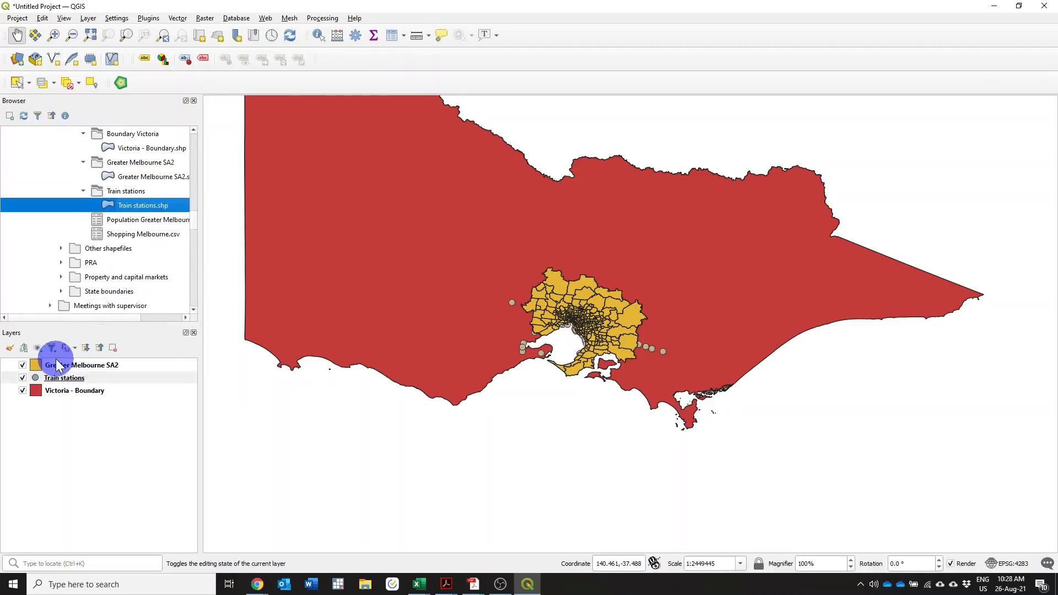
pyautogui.scroll(3, 593, 332)
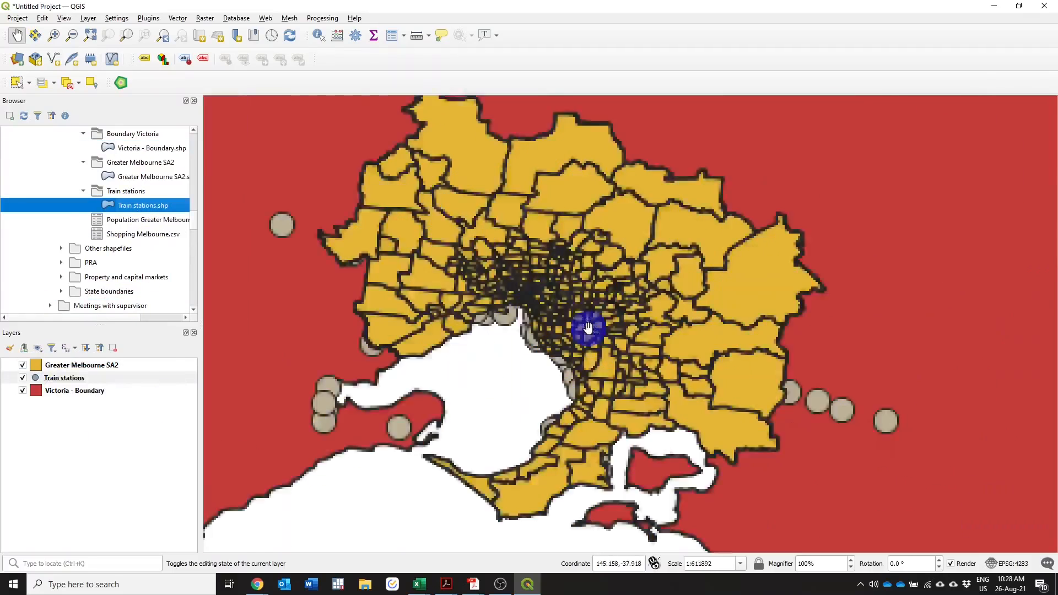
pyautogui.scroll(-2, 589, 327)
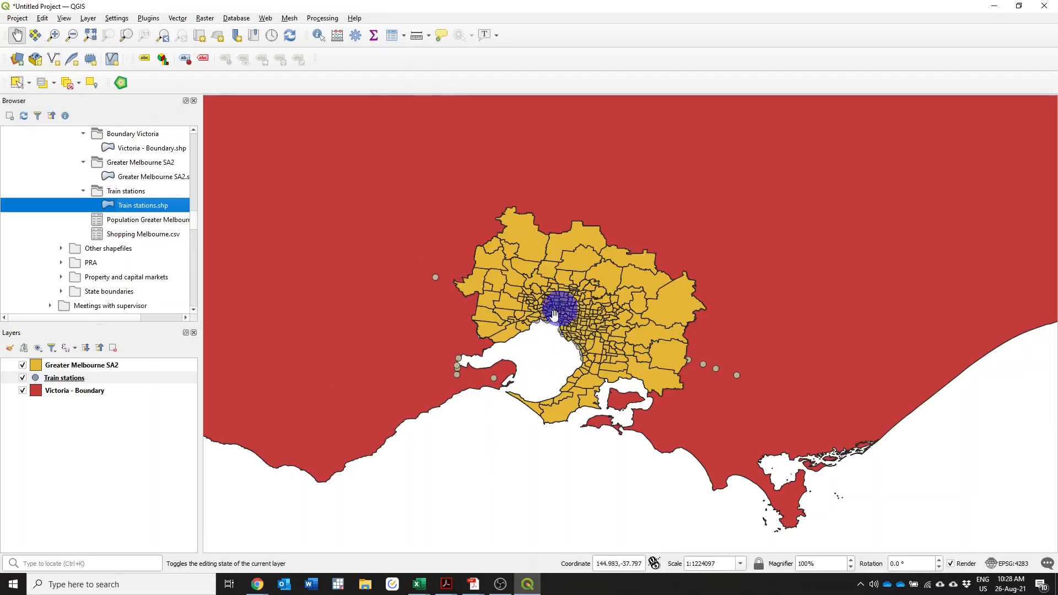
pyautogui.moveTo(76, 381); pyautogui.dragTo(65, 360)
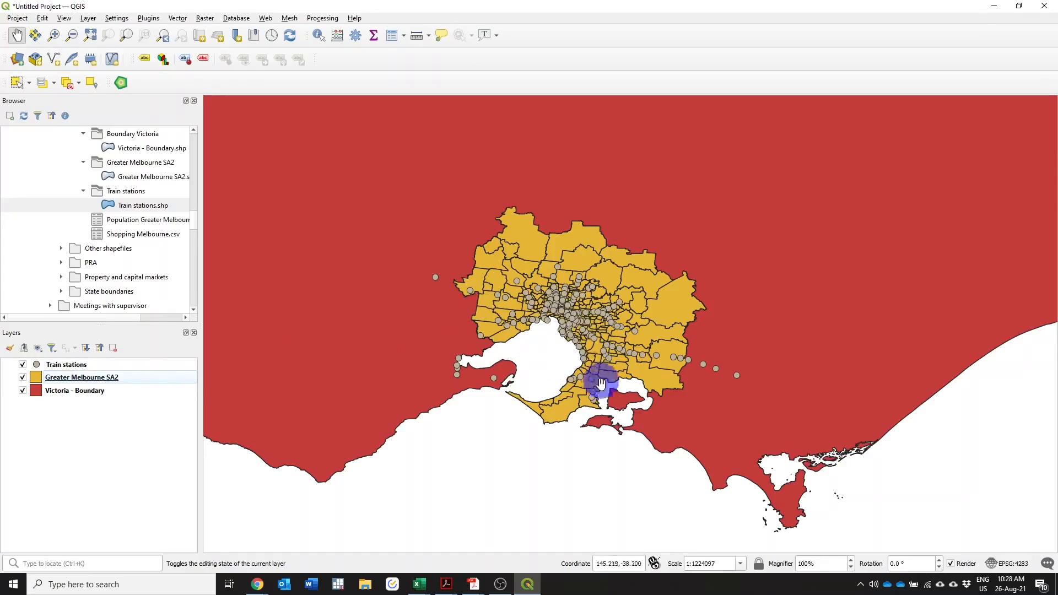
pyautogui.scroll(-1, 556, 433)
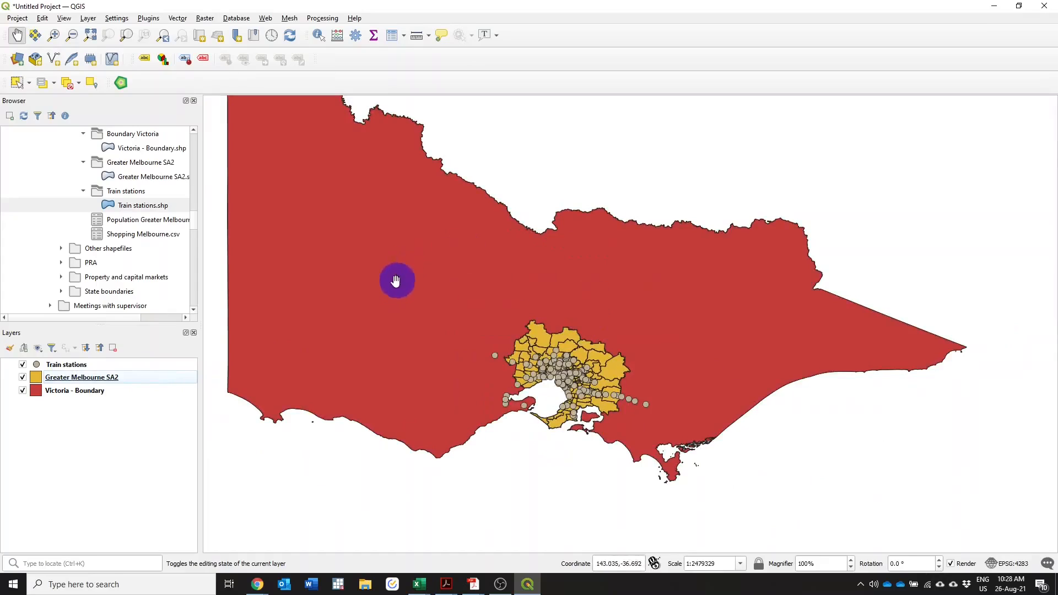
# - Open the symbology properties of the Victoria - Boundary layer and select its Simple Fill symbol layer
pyautogui.click(96, 391)
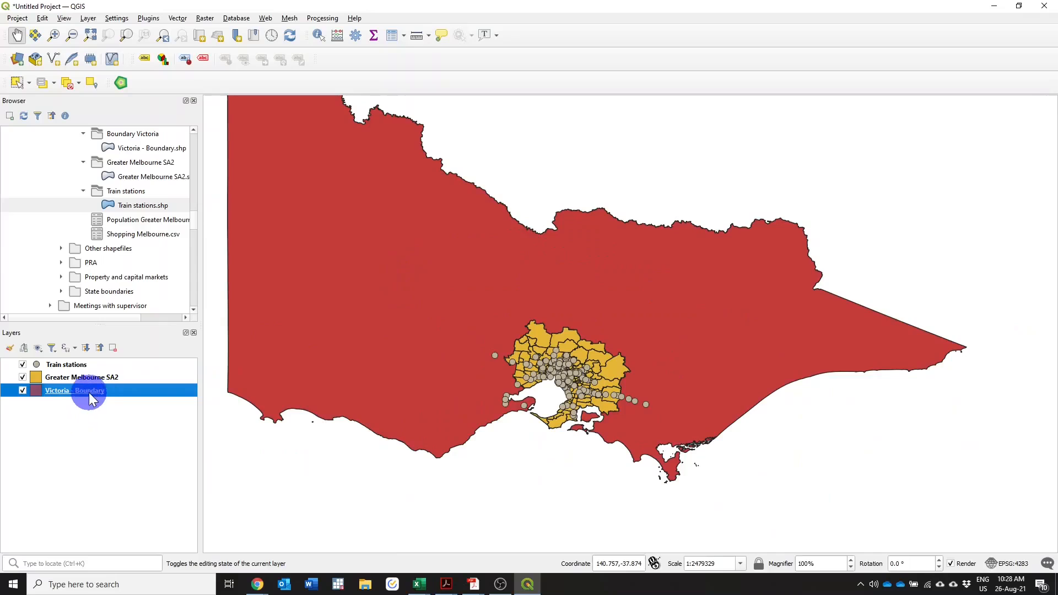
pyautogui.rightClick(90, 392)
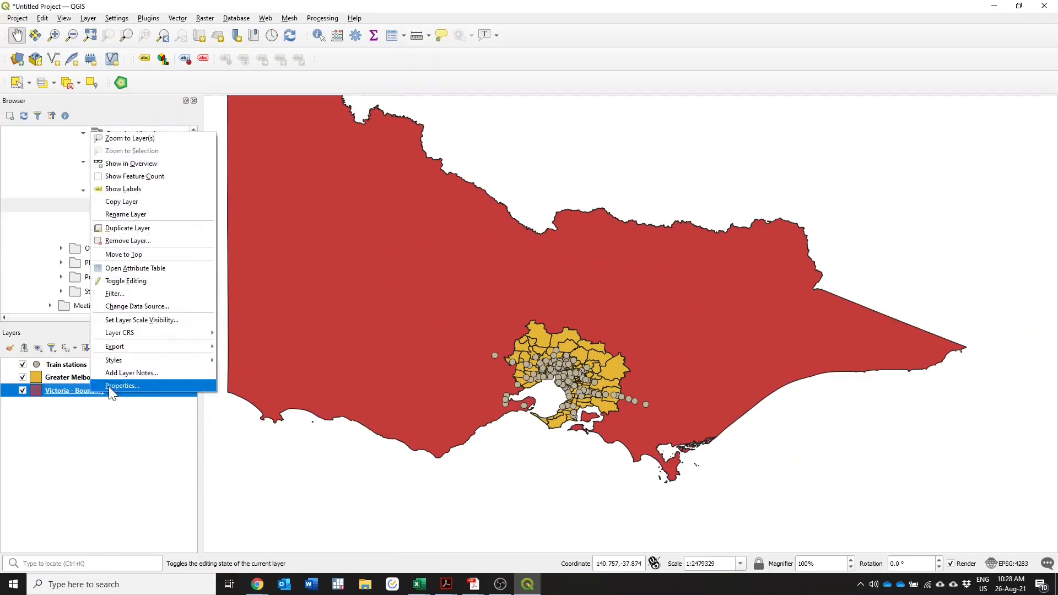
pyautogui.click(110, 386)
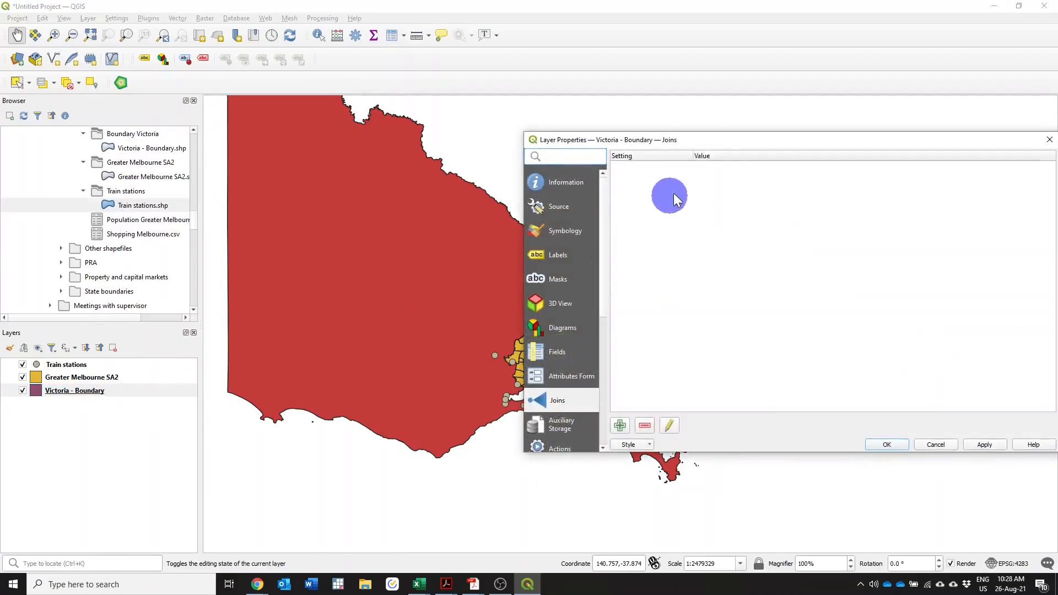
pyautogui.moveTo(700, 142); pyautogui.dragTo(380, 87)
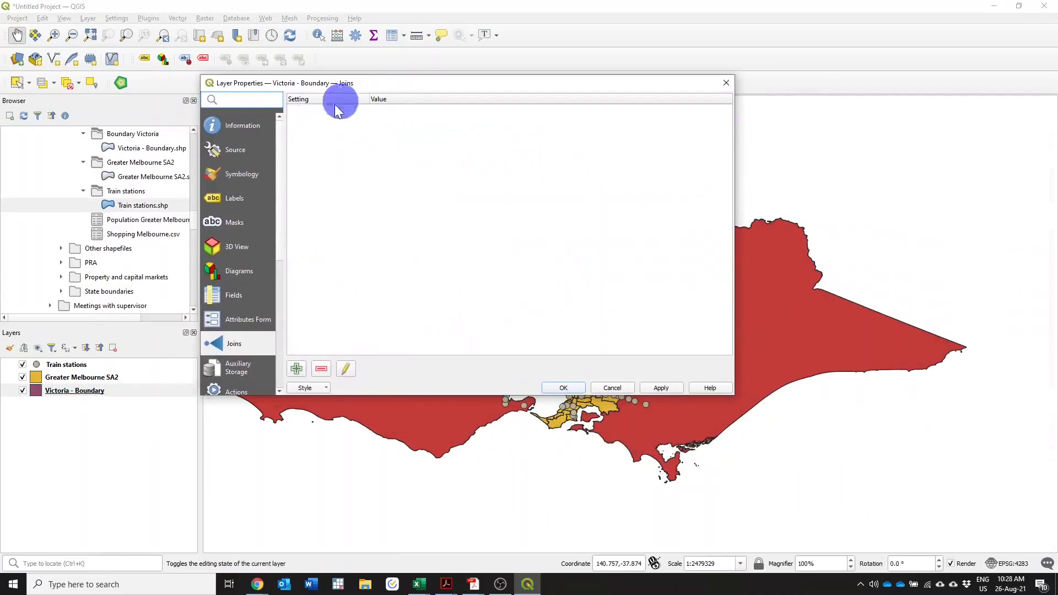
pyautogui.click(241, 182)
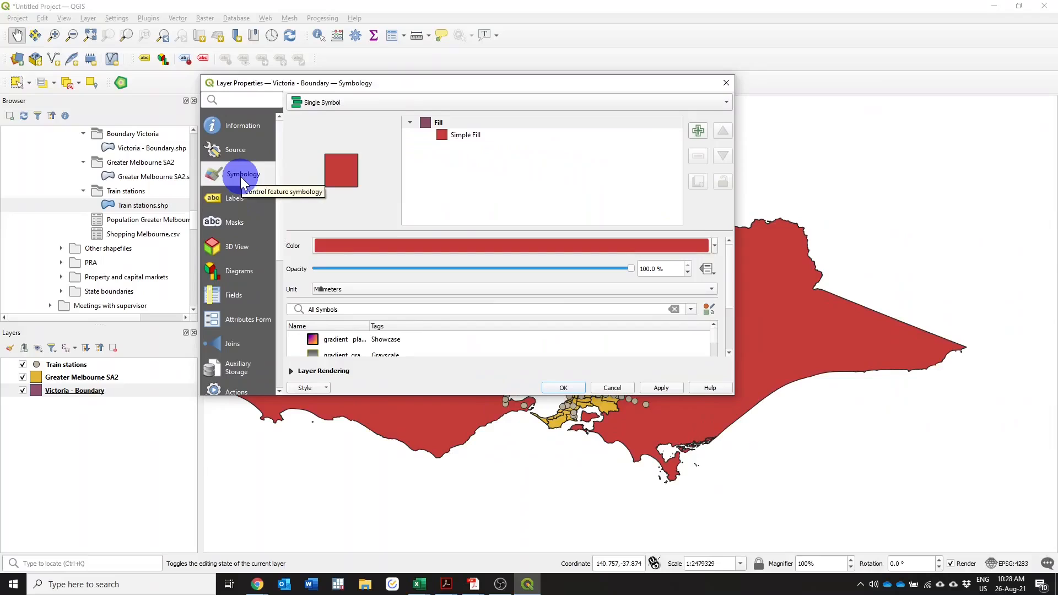
pyautogui.click(459, 141)
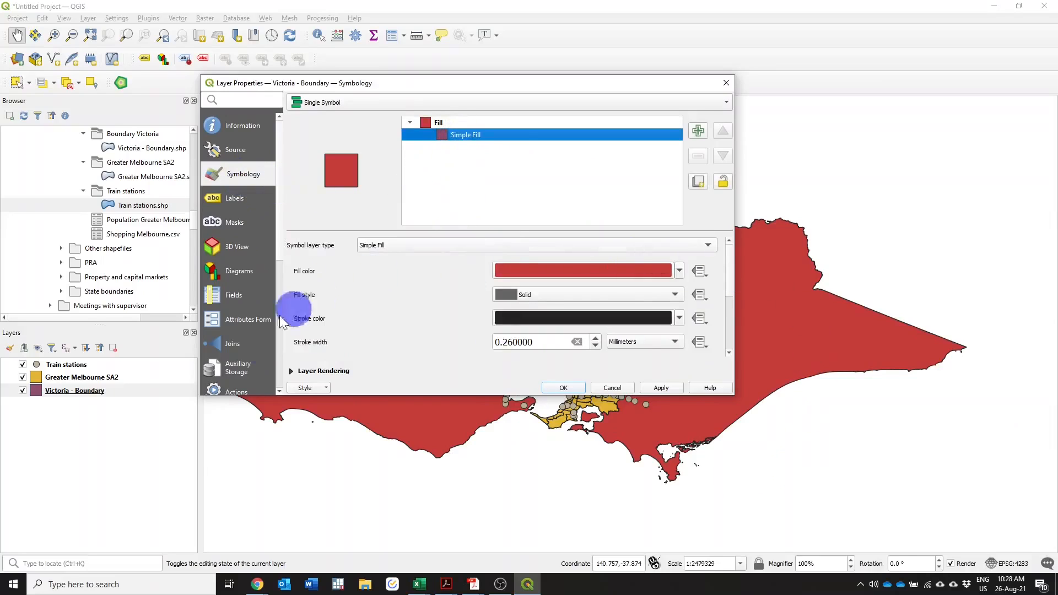
pyautogui.click(580, 296)
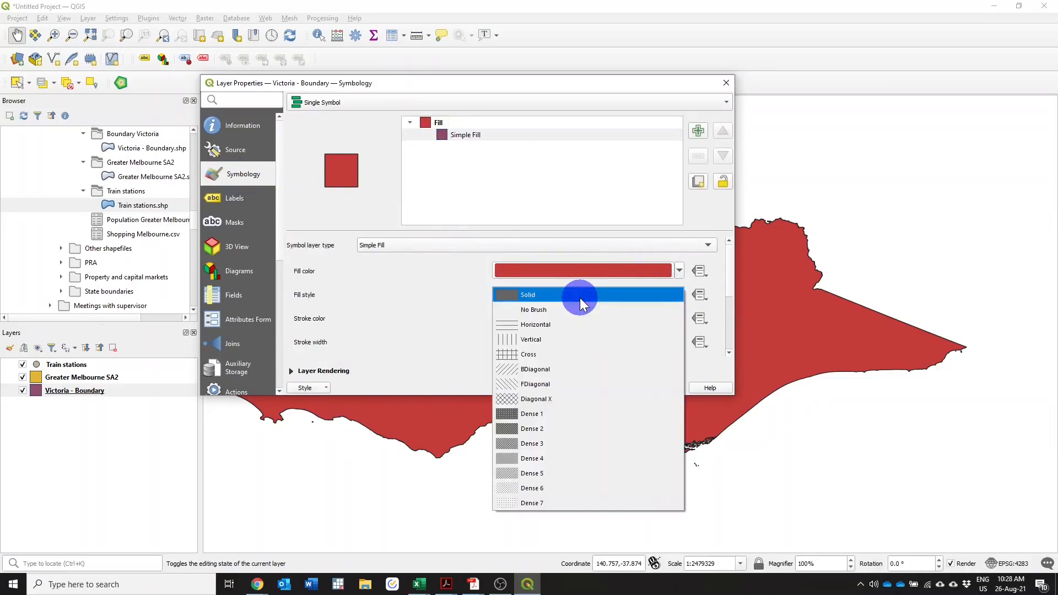
pyautogui.click(581, 296)
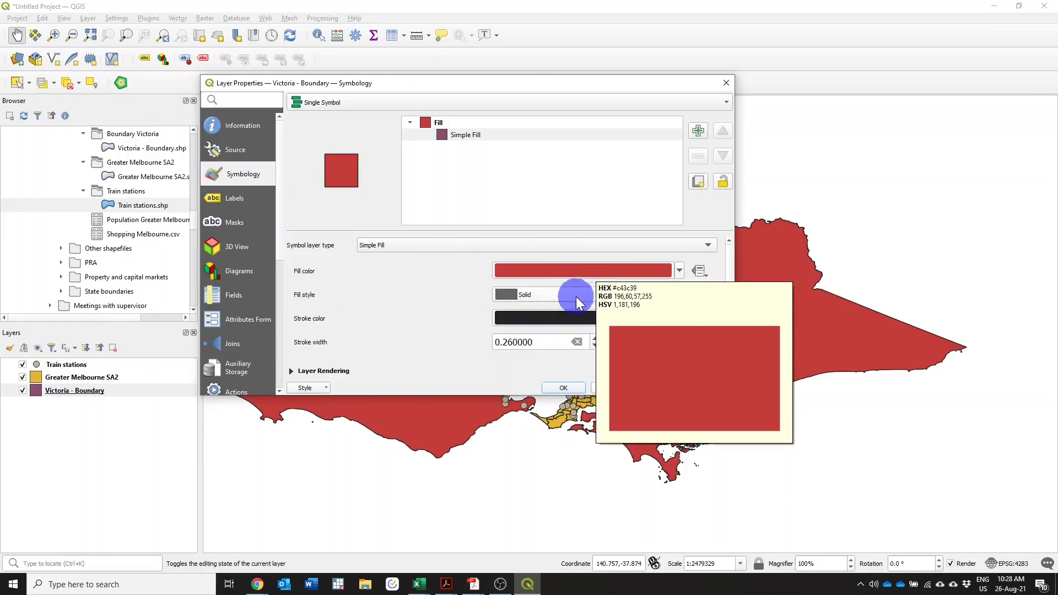
pyautogui.click(579, 275)
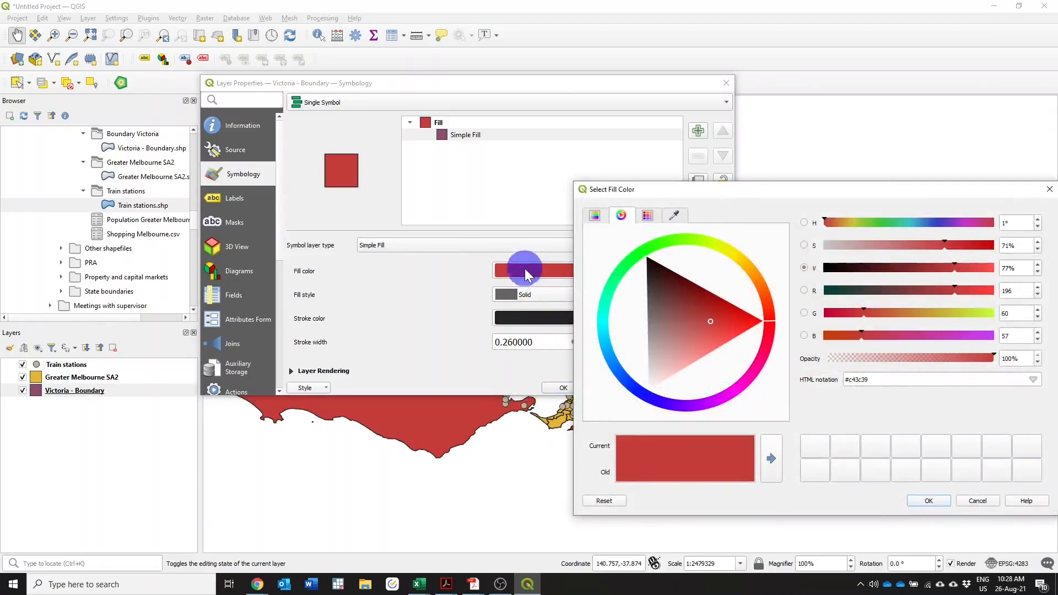
pyautogui.moveTo(784, 193); pyautogui.dragTo(510, 146)
pyautogui.click(696, 458)
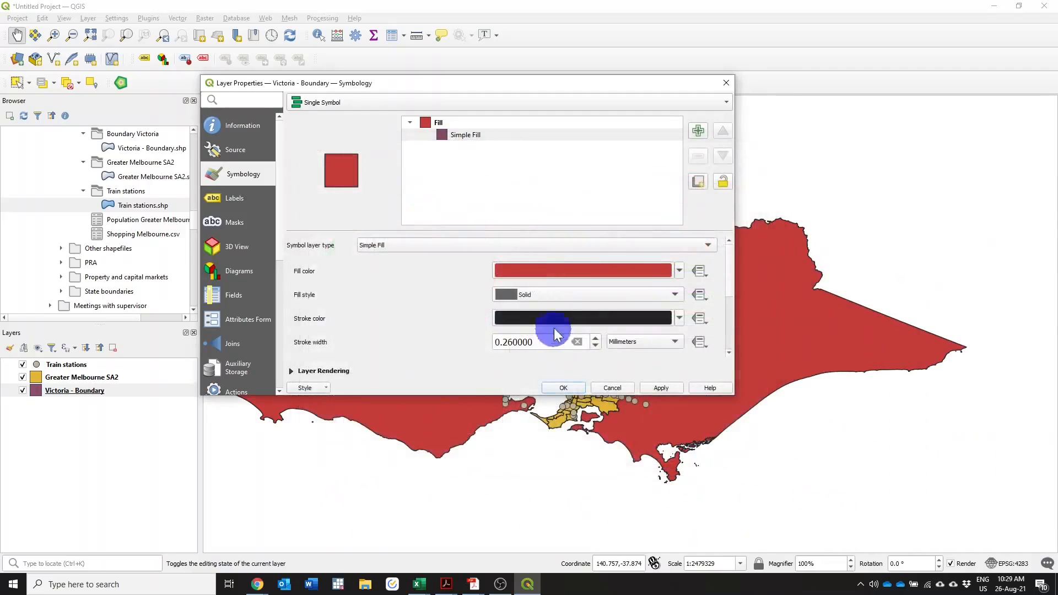
# - Set the fill style of the Victoria - Boundary layer's Simple Fill to No Brush
pyautogui.click(573, 297)
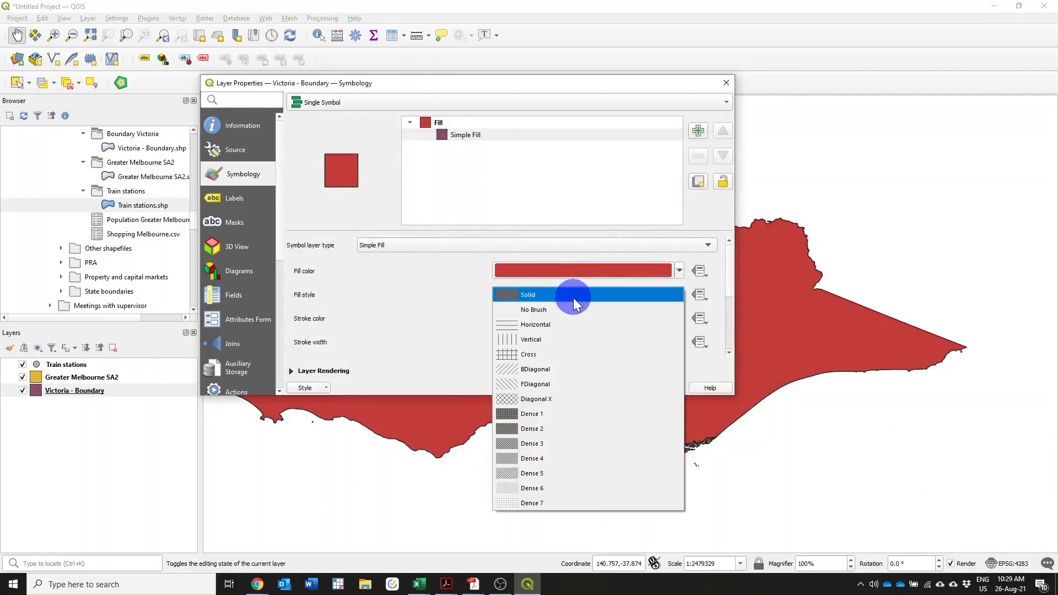
pyautogui.click(572, 313)
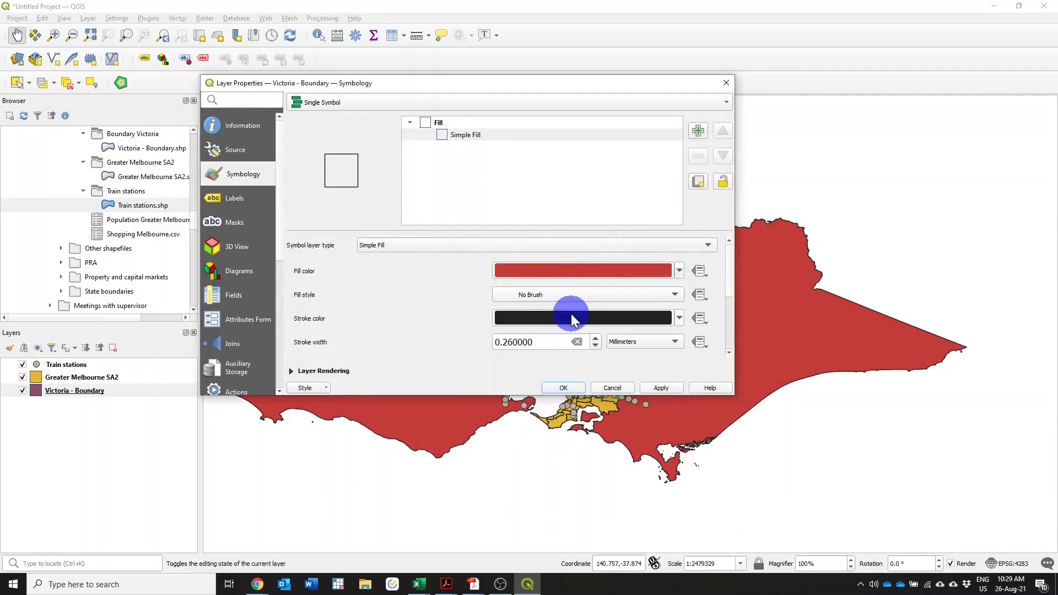
# - Apply the No Brush fill to the Victoria - Boundary layer and close its properties
pyautogui.click(659, 388)
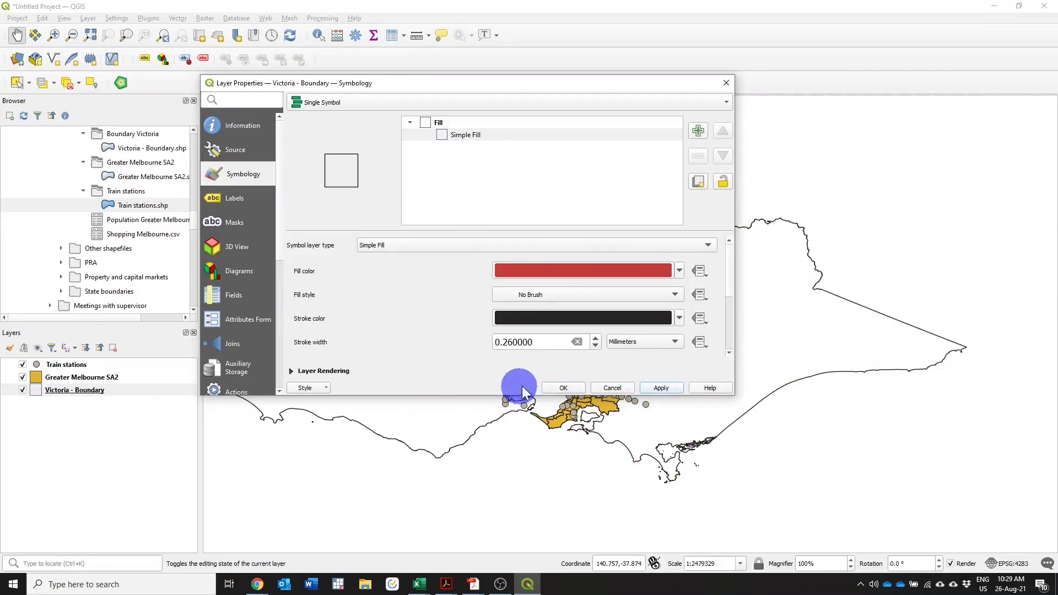
pyautogui.click(555, 387)
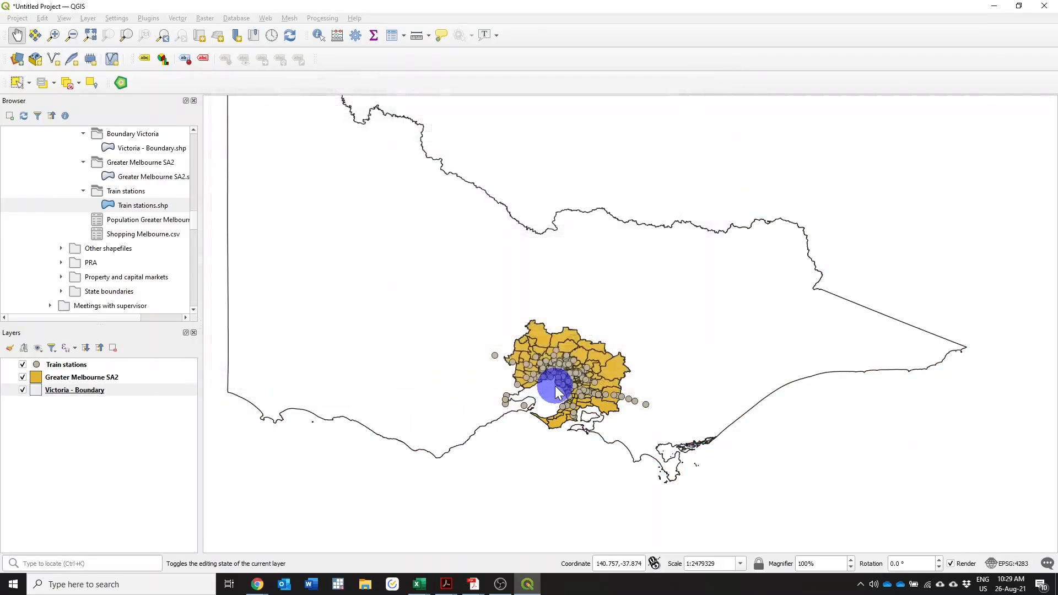
pyautogui.moveTo(331, 250); pyautogui.dragTo(361, 286)
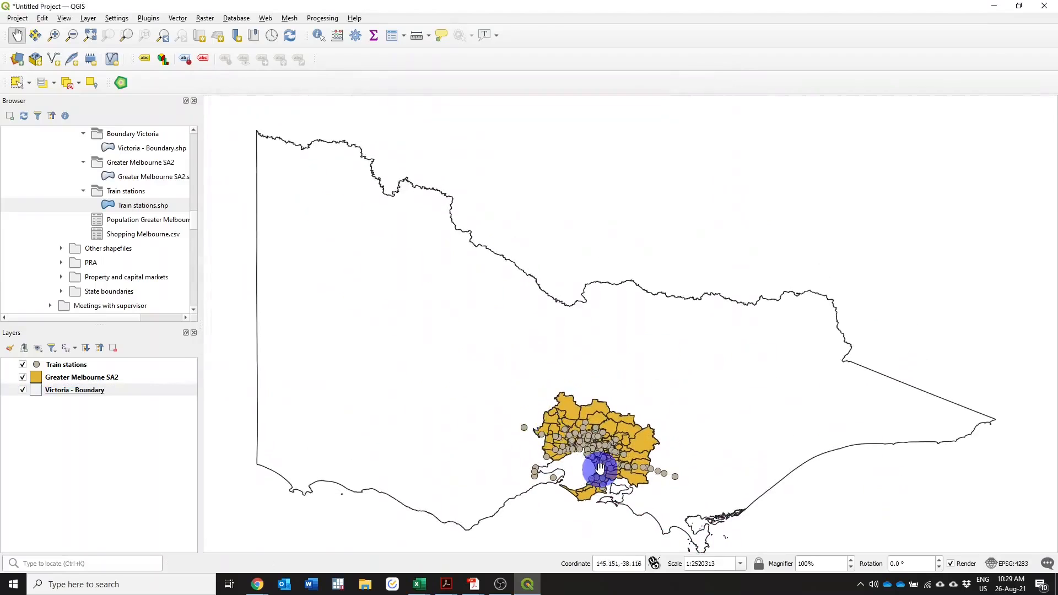
pyautogui.moveTo(618, 408); pyautogui.dragTo(610, 359)
pyautogui.moveTo(549, 304); pyautogui.dragTo(568, 337)
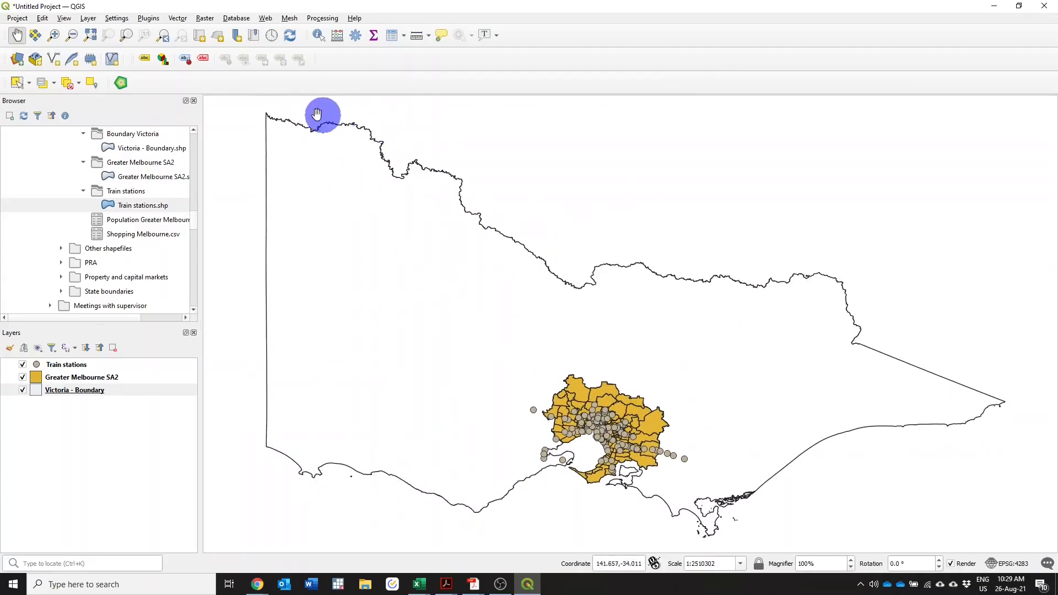
pyautogui.scroll(2, 612, 442)
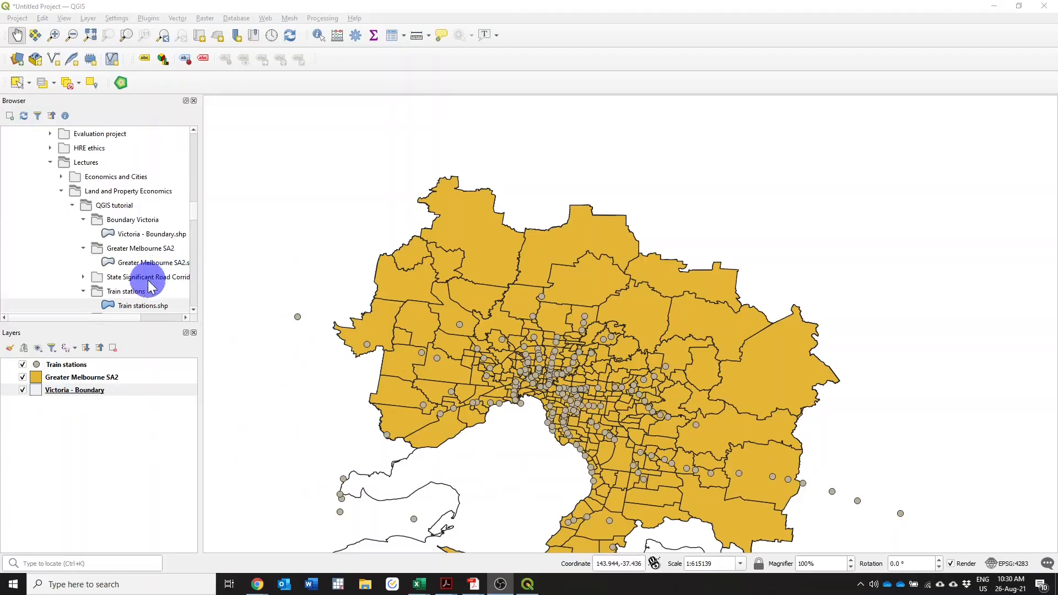
# - Add the StateSigRdCorridor_polyline shapefile from the State Significant Road Corridors folder as a layer and place it above Greater Melbourne SA2
pyautogui.scroll(1, 102, 234)
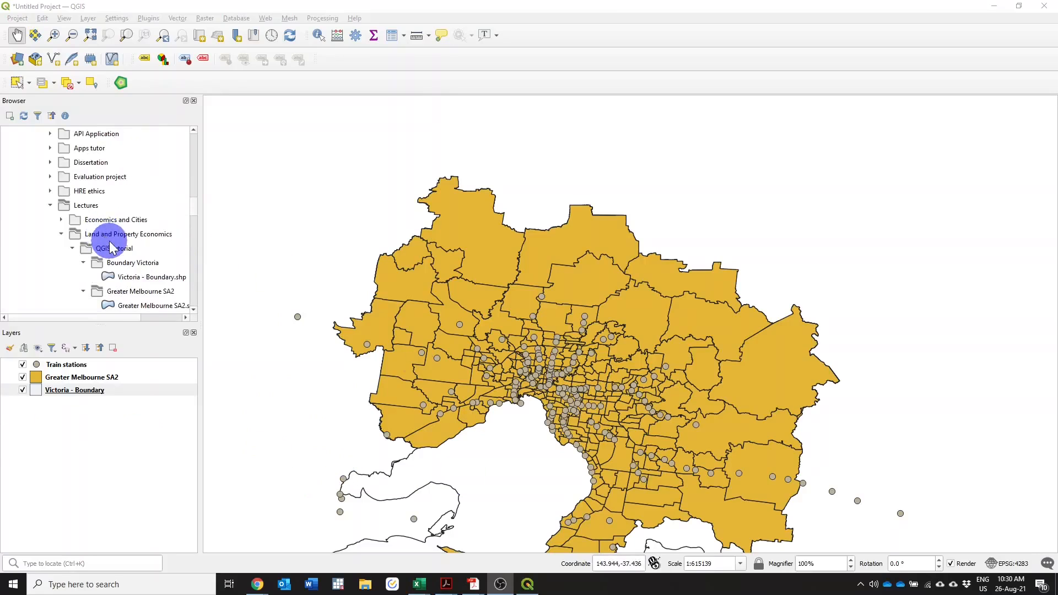
pyautogui.scroll(-1, 111, 253)
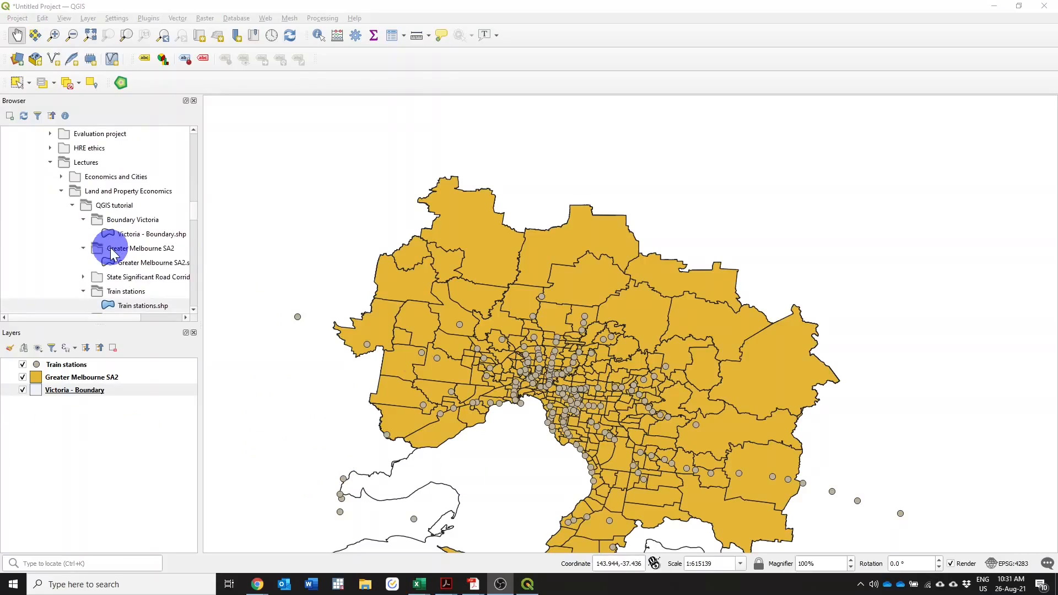
pyautogui.click(84, 278)
pyautogui.scroll(-1, 102, 276)
pyautogui.click(108, 276)
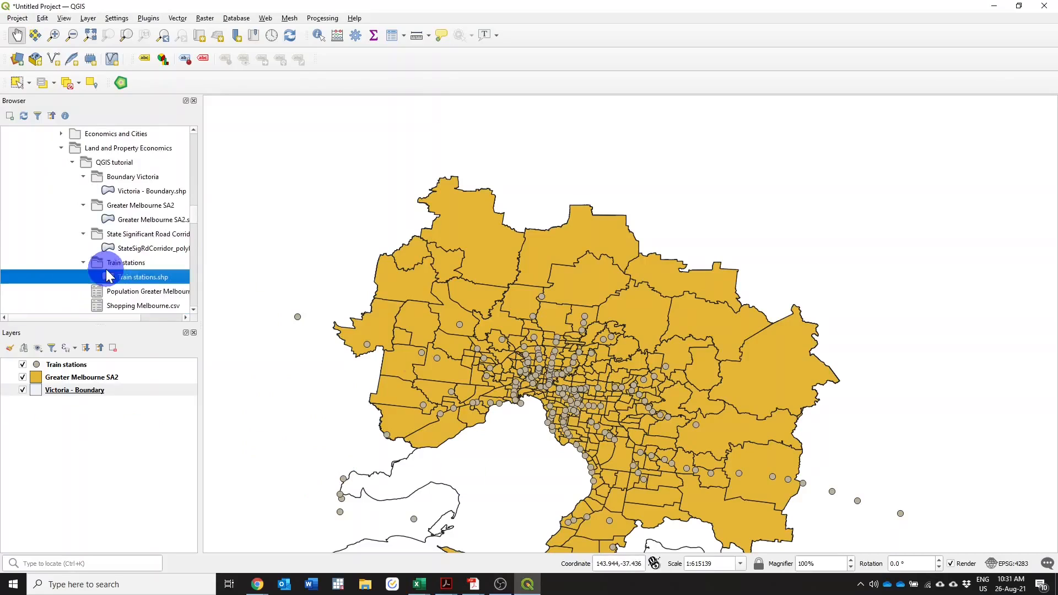
pyautogui.moveTo(130, 253); pyautogui.dragTo(75, 359)
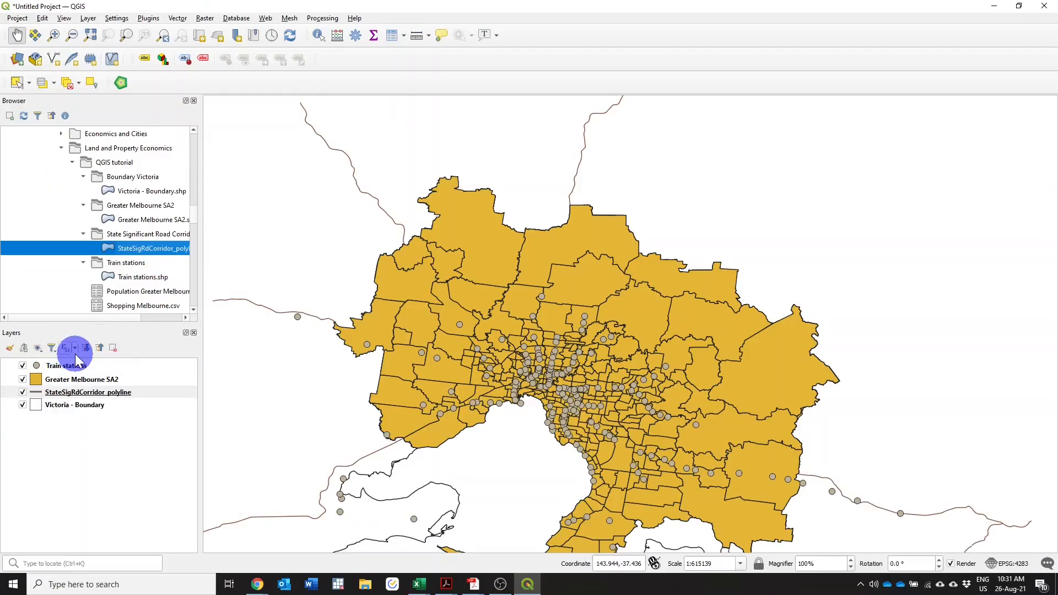
pyautogui.moveTo(84, 395)
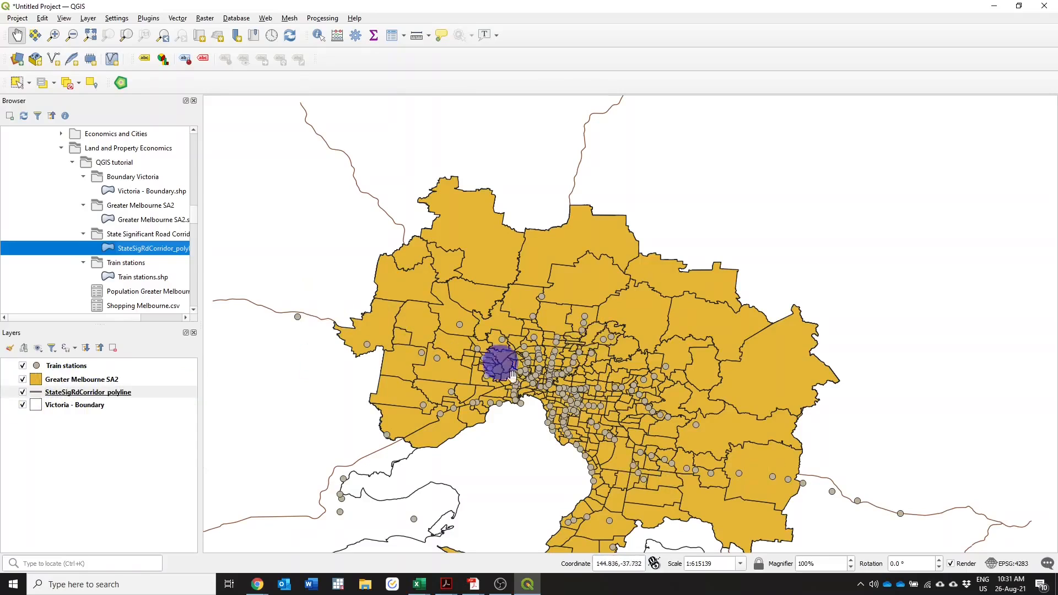
pyautogui.moveTo(55, 392); pyautogui.dragTo(54, 372)
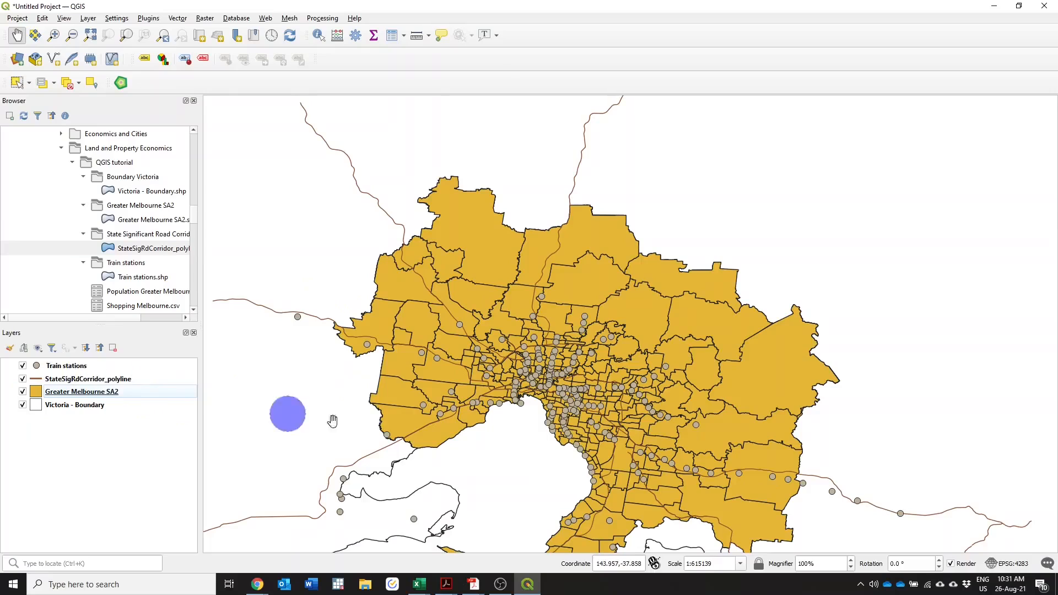
# - Open the symbology properties of the StateSigRdCorridor_polyline layer
pyautogui.scroll(-1, 551, 386)
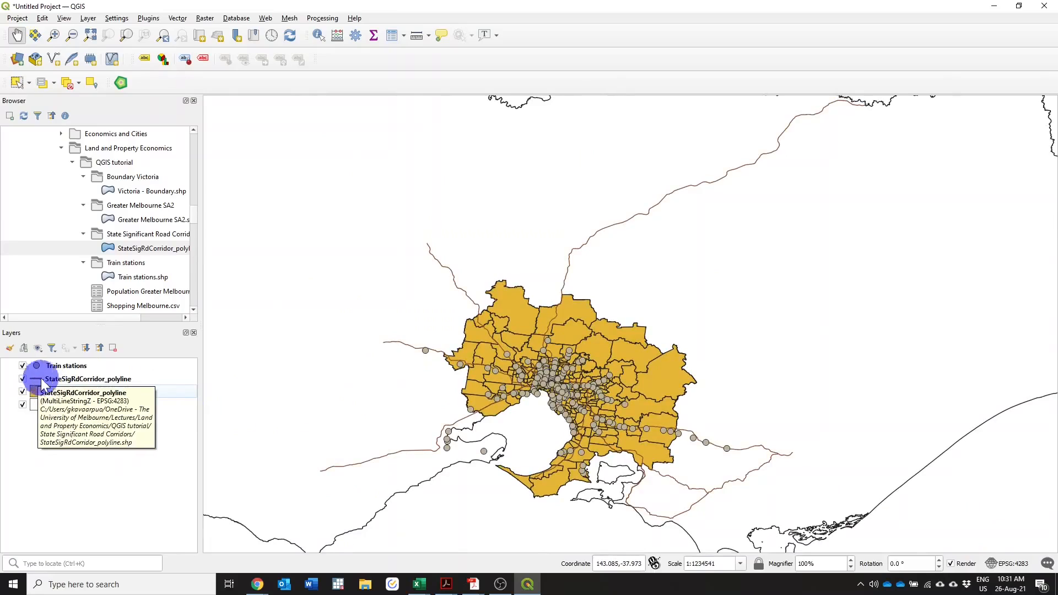
pyautogui.click(58, 380)
pyautogui.rightClick(58, 378)
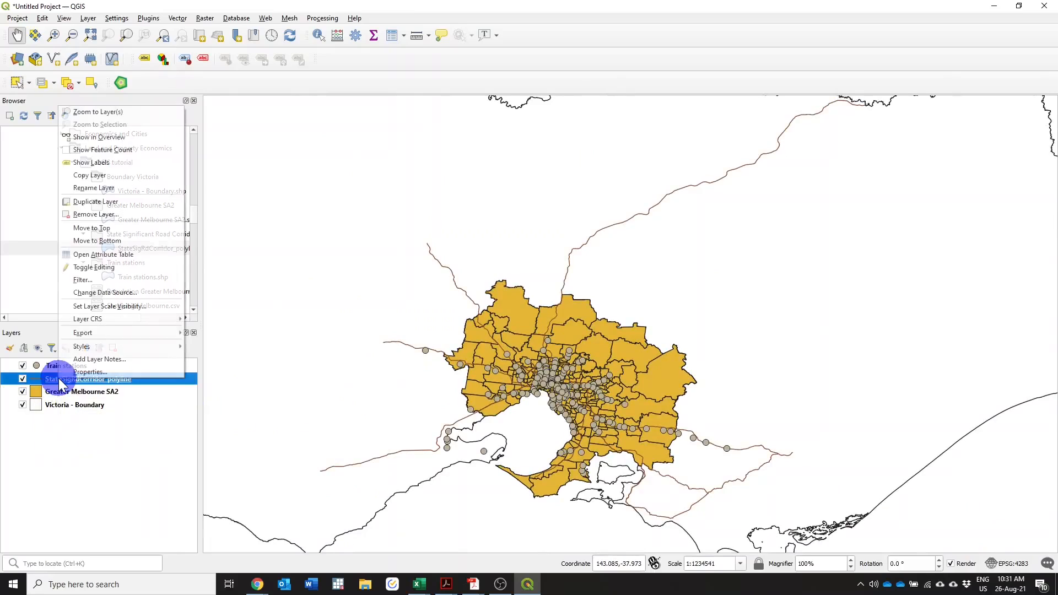
pyautogui.click(83, 372)
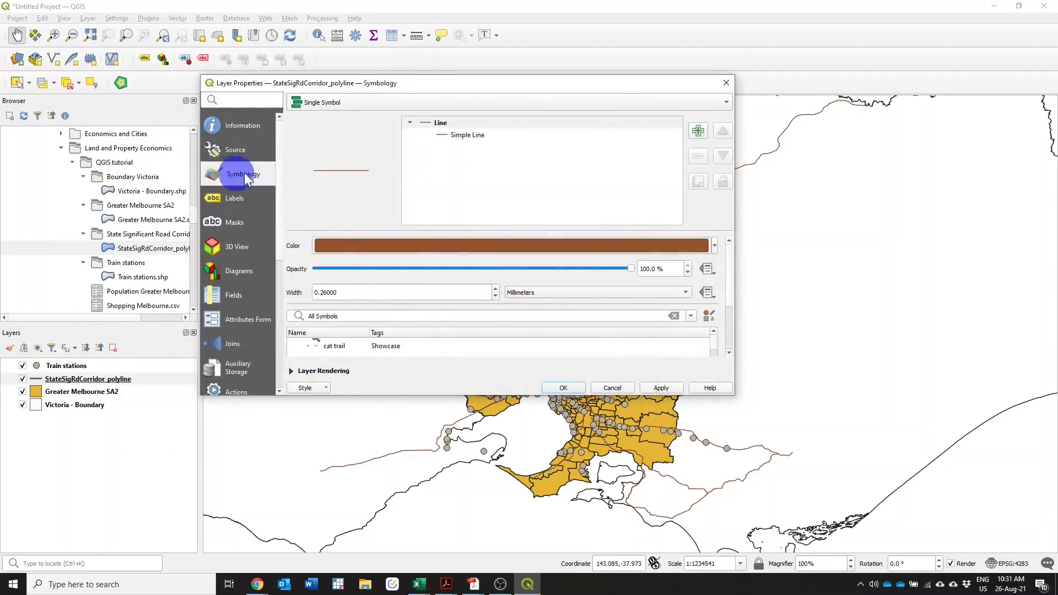
# - Set the line color of the StateSigRdCorridor_polyline layer to #91372d
pyautogui.click(407, 245)
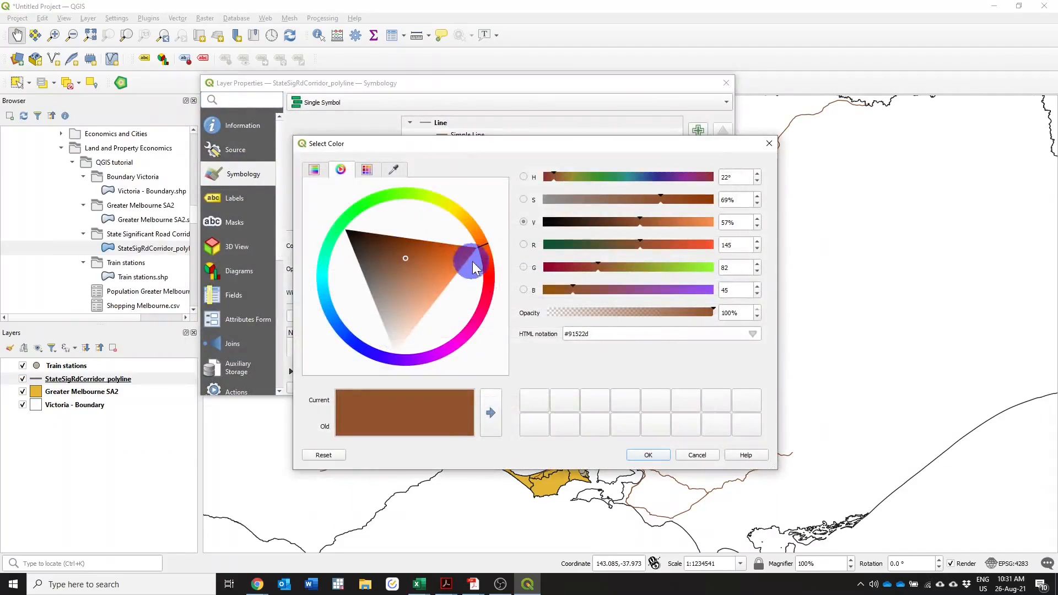
pyautogui.click(488, 266)
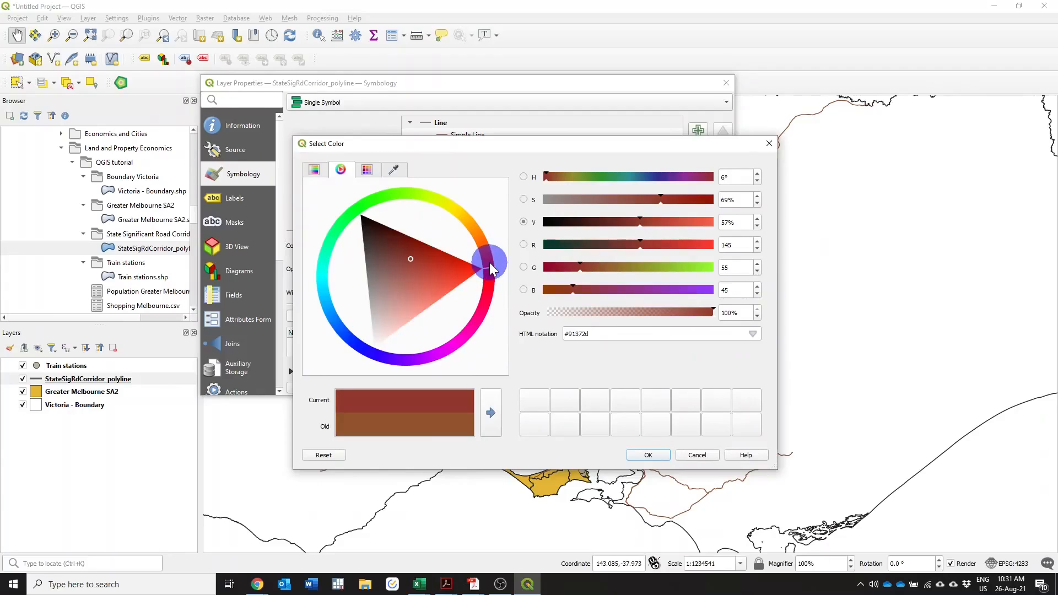
pyautogui.click(648, 456)
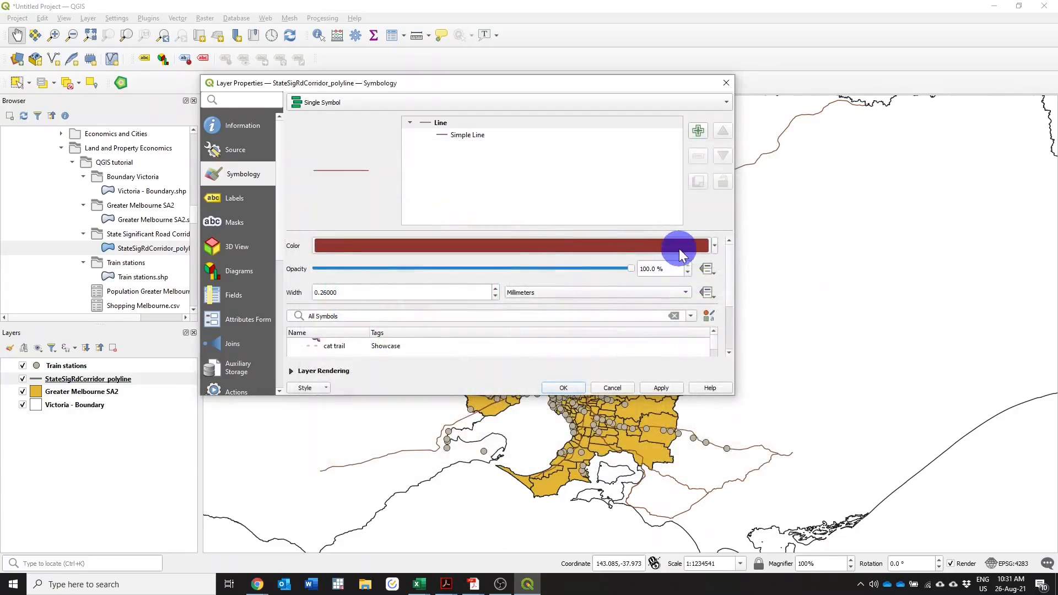
# - Change the StateSigRdCorridor_polyline line color to a more saturated dark red and apply it
pyautogui.click(714, 246)
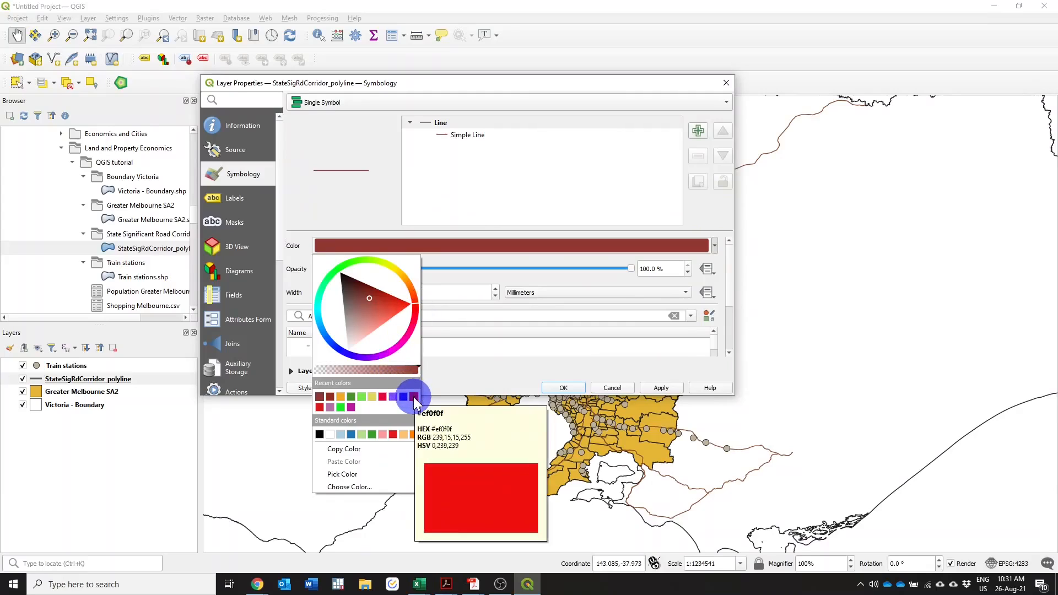
pyautogui.click(329, 396)
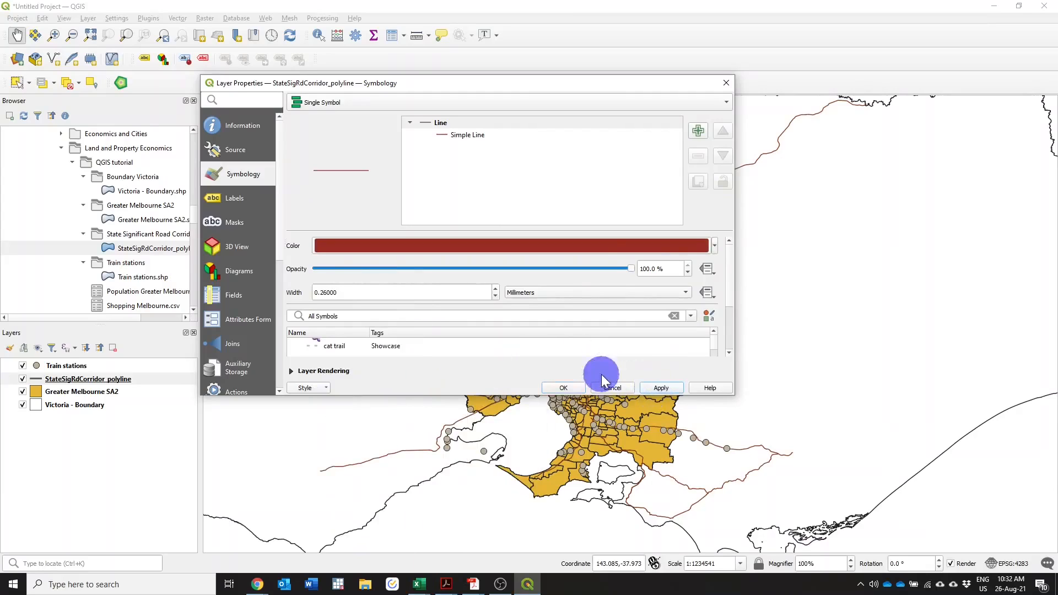
pyautogui.click(563, 388)
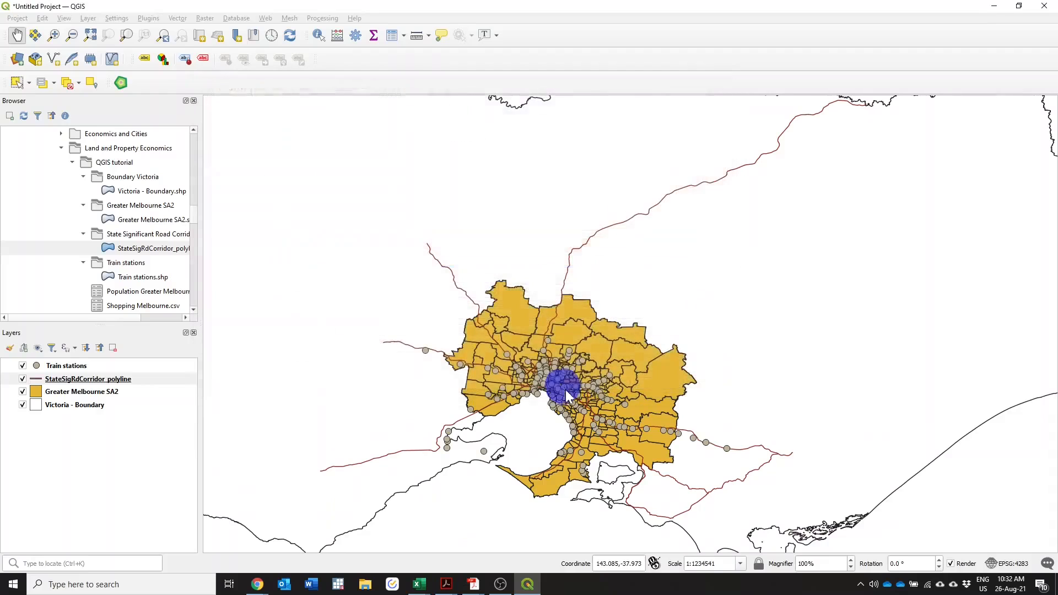
pyautogui.scroll(1, 601, 428)
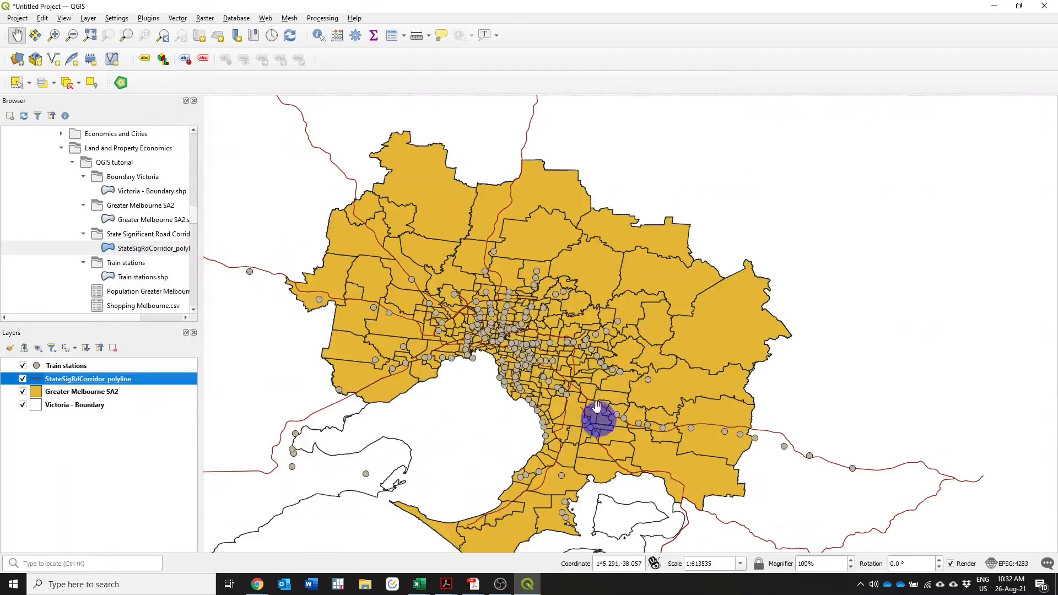
pyautogui.scroll(-1, 597, 368)
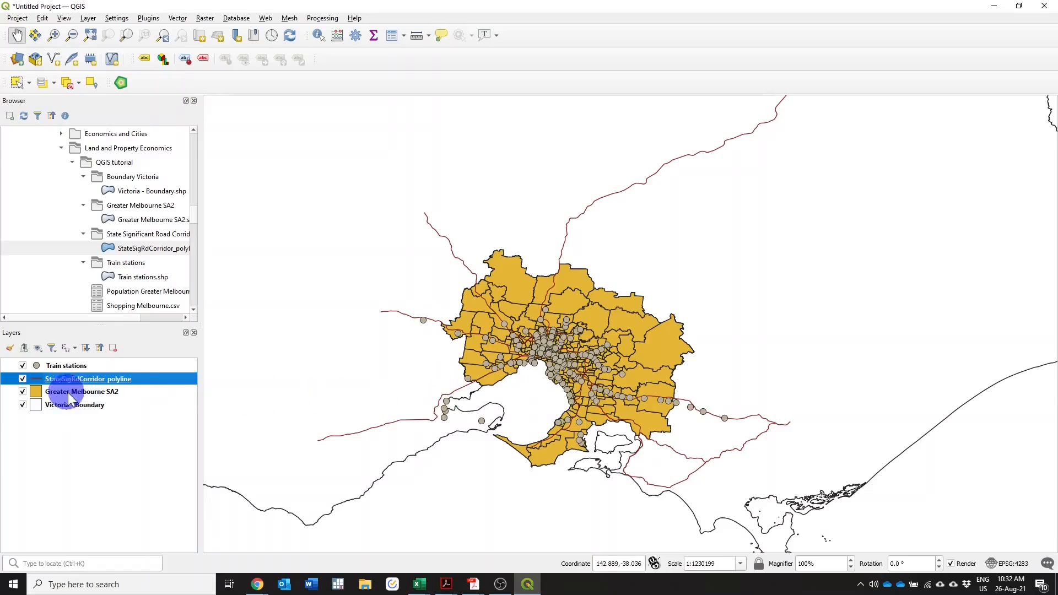
# - Open the symbology of the Train stations layer and change its Simple Marker shape to a triangle
pyautogui.rightClick(65, 363)
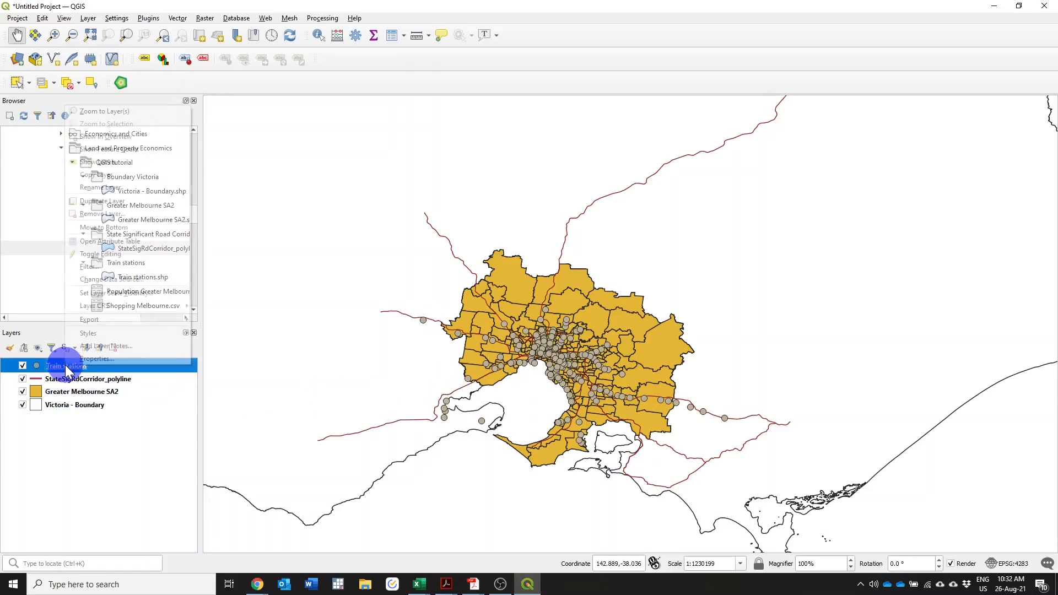
pyautogui.click(91, 358)
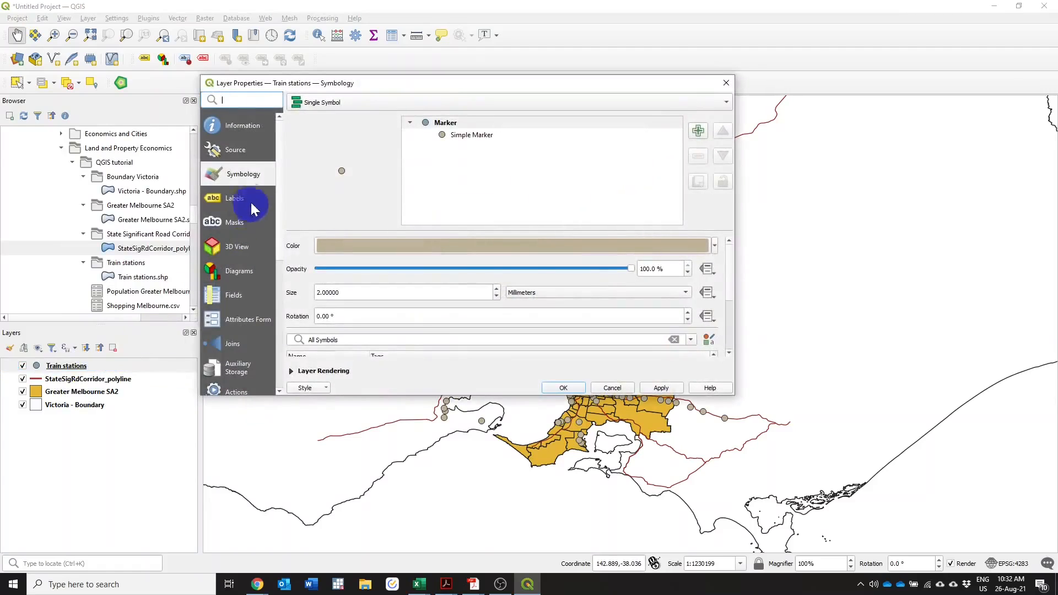
pyautogui.click(474, 136)
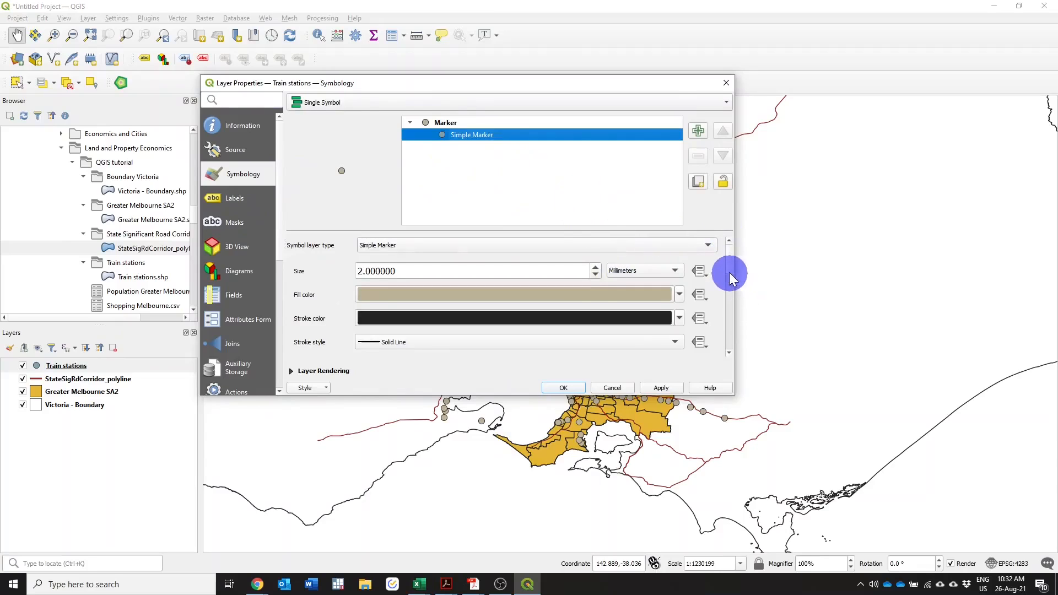
pyautogui.moveTo(729, 272); pyautogui.dragTo(727, 335)
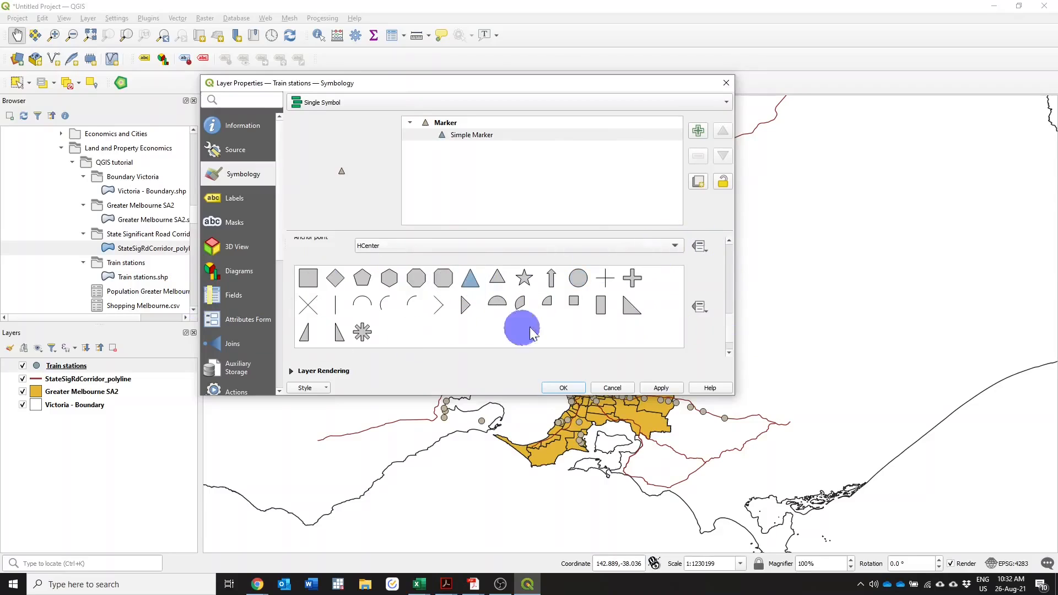
pyautogui.moveTo(731, 329); pyautogui.dragTo(748, 263)
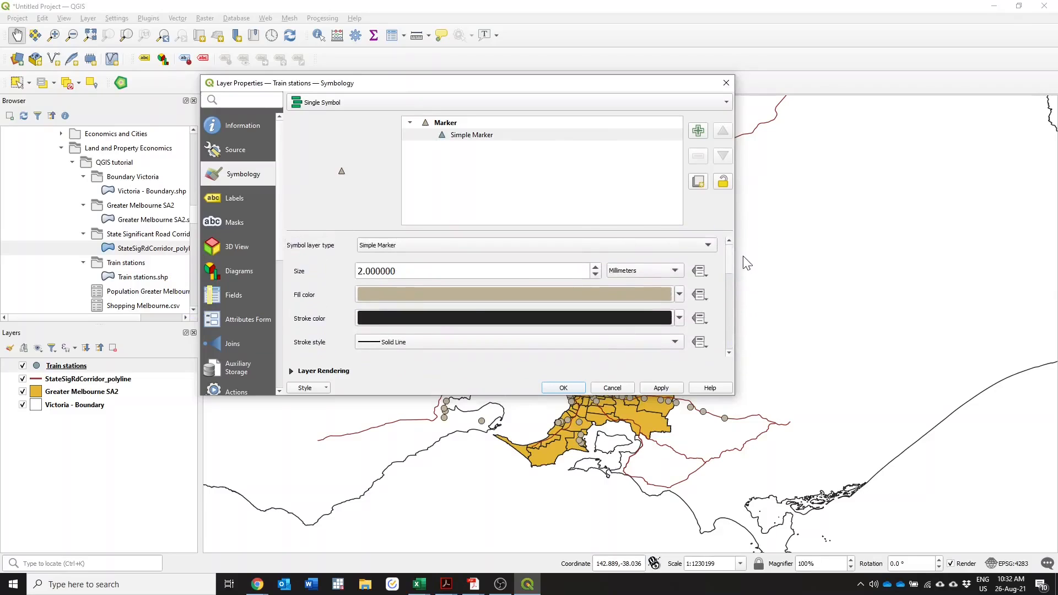
# - Set the Train stations marker's fill color to the standard dark blue and apply the style
pyautogui.click(680, 294)
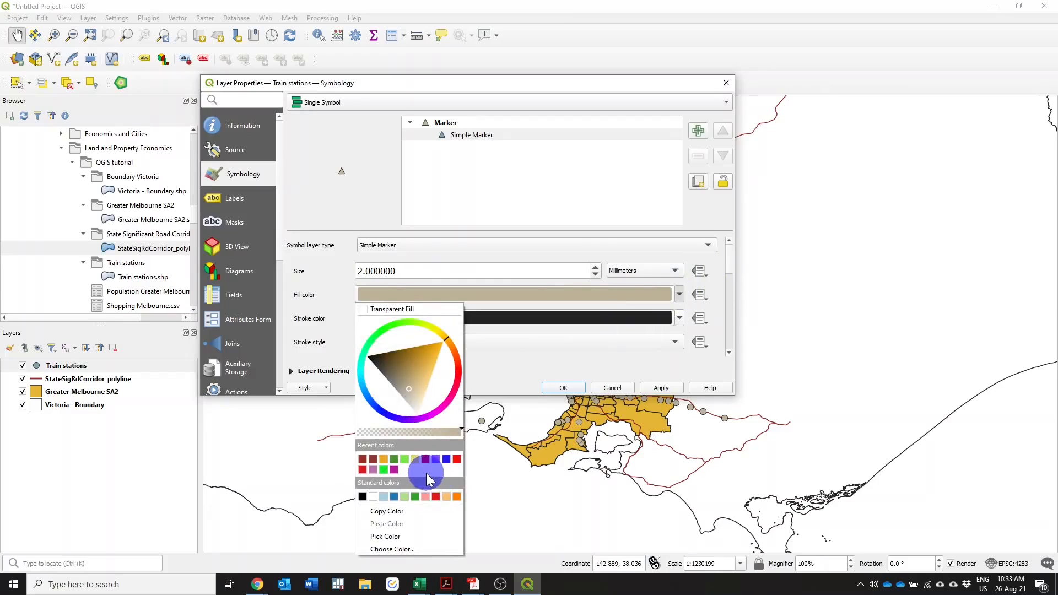
pyautogui.click(394, 496)
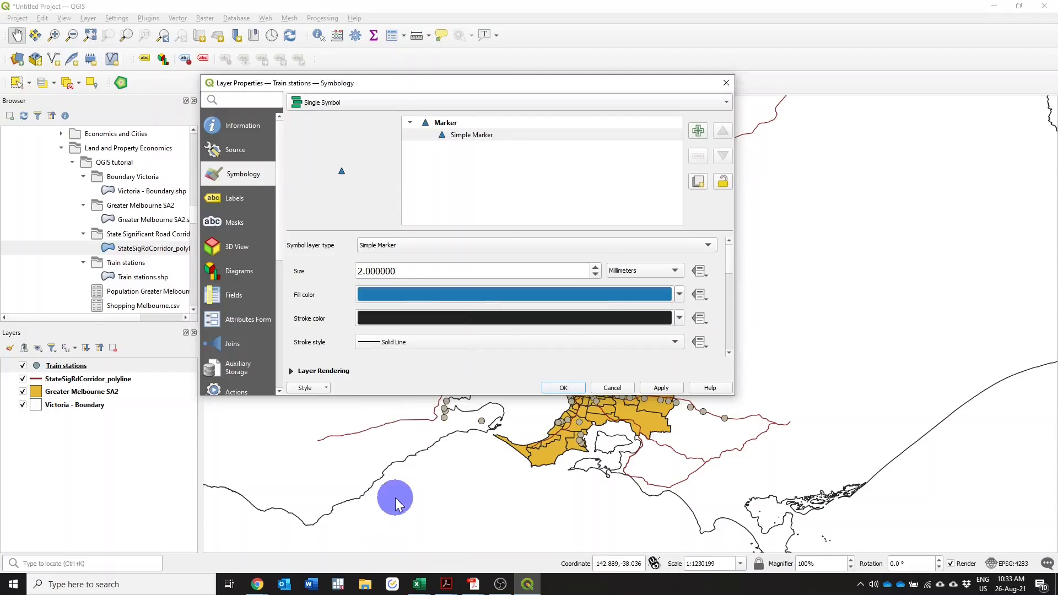
pyautogui.click(664, 388)
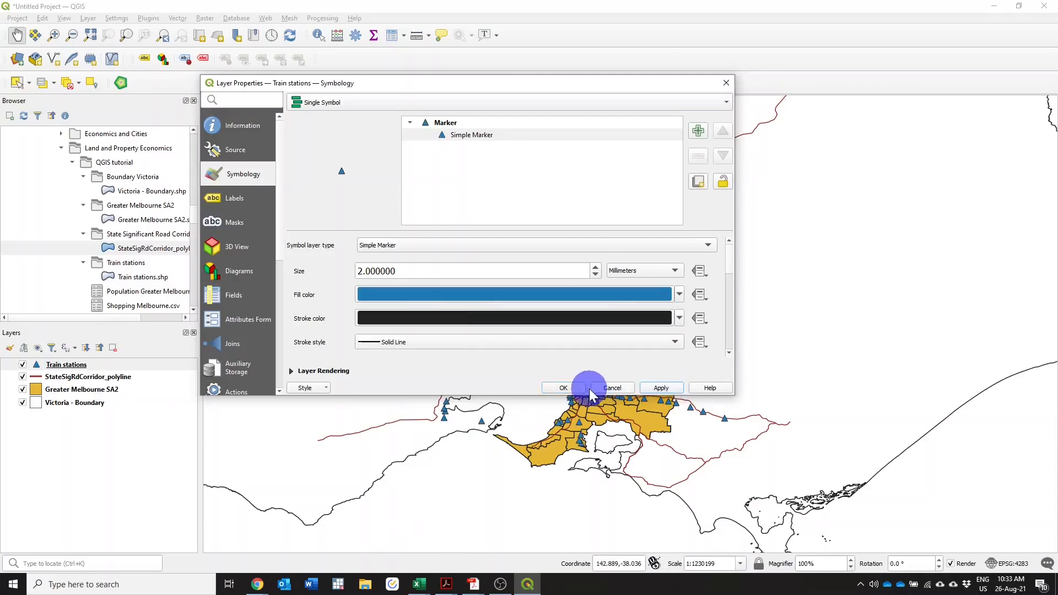
pyautogui.click(563, 388)
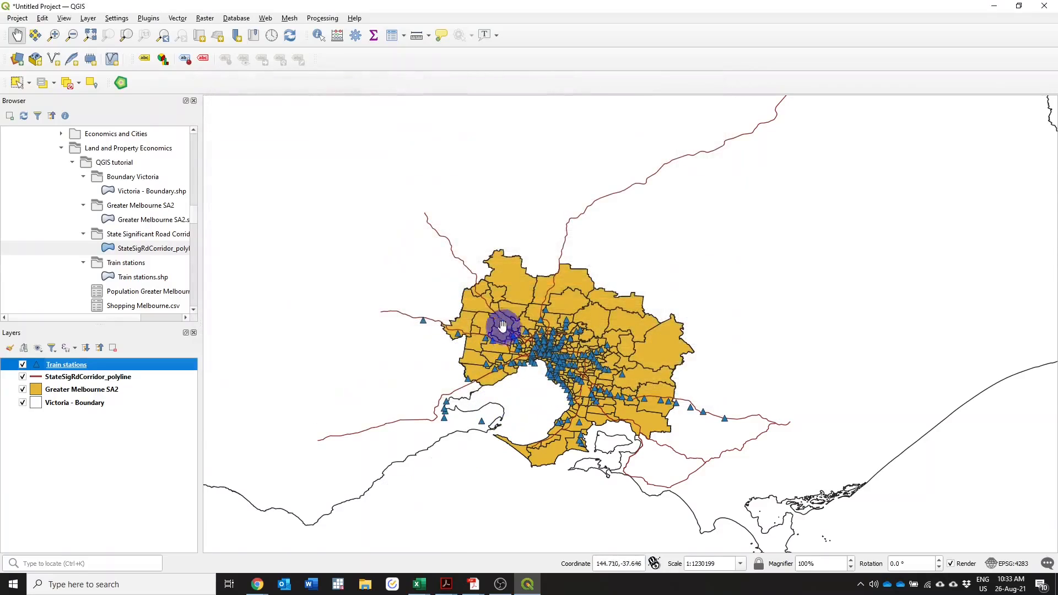
pyautogui.scroll(-1, 446, 251)
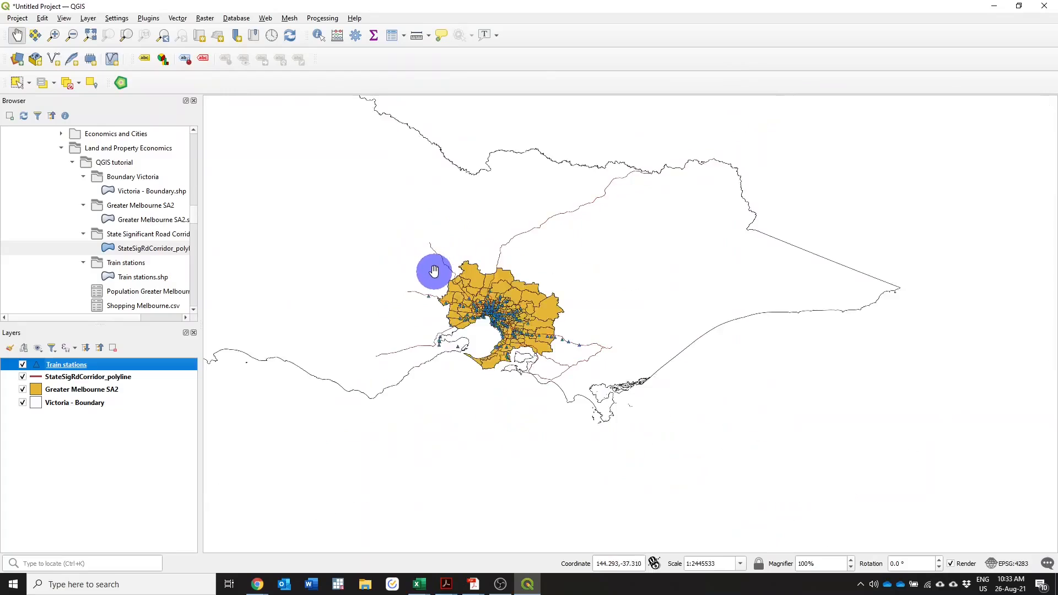
pyautogui.moveTo(357, 235); pyautogui.dragTo(450, 333)
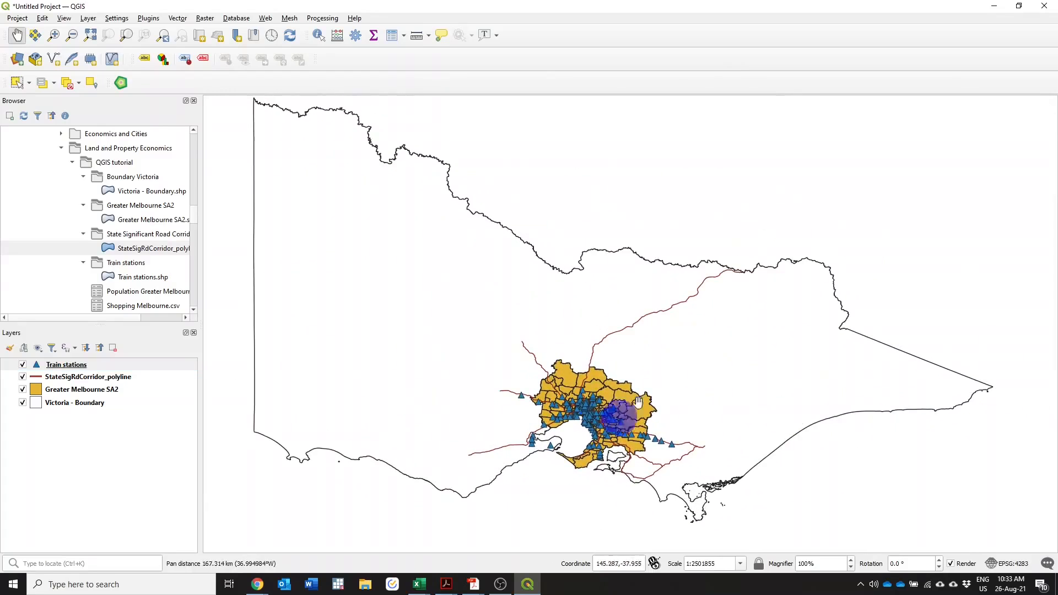
pyautogui.scroll(1, 597, 422)
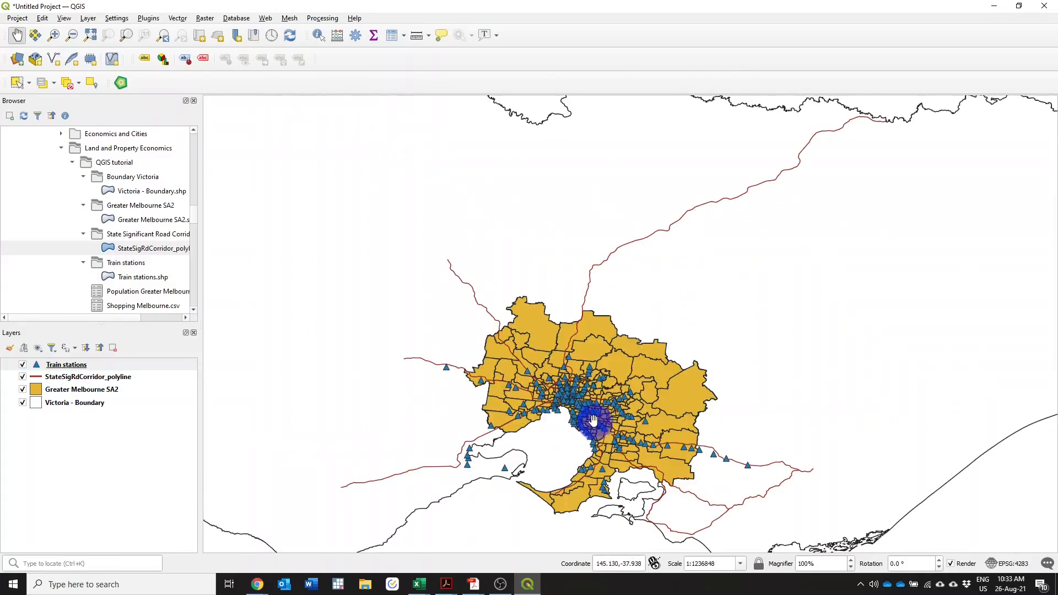
pyautogui.scroll(-1, 587, 412)
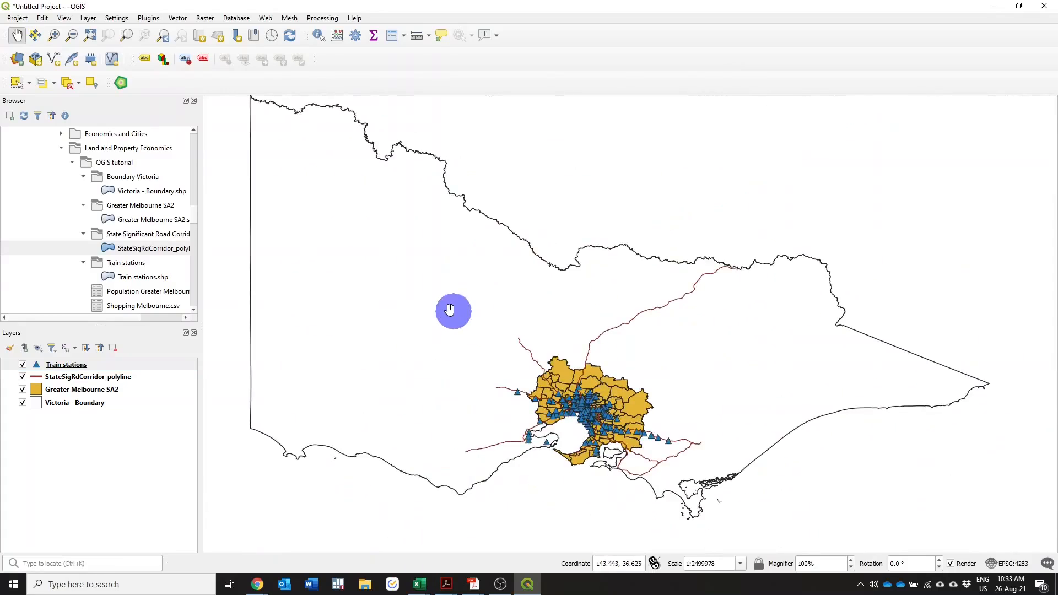
# - Add the OpenStreetMap XYZ tile basemap using the GDA94 to WGS 84 (2) transformation and move it below the Victoria - Boundary layer
pyautogui.scroll(-1, 451, 319)
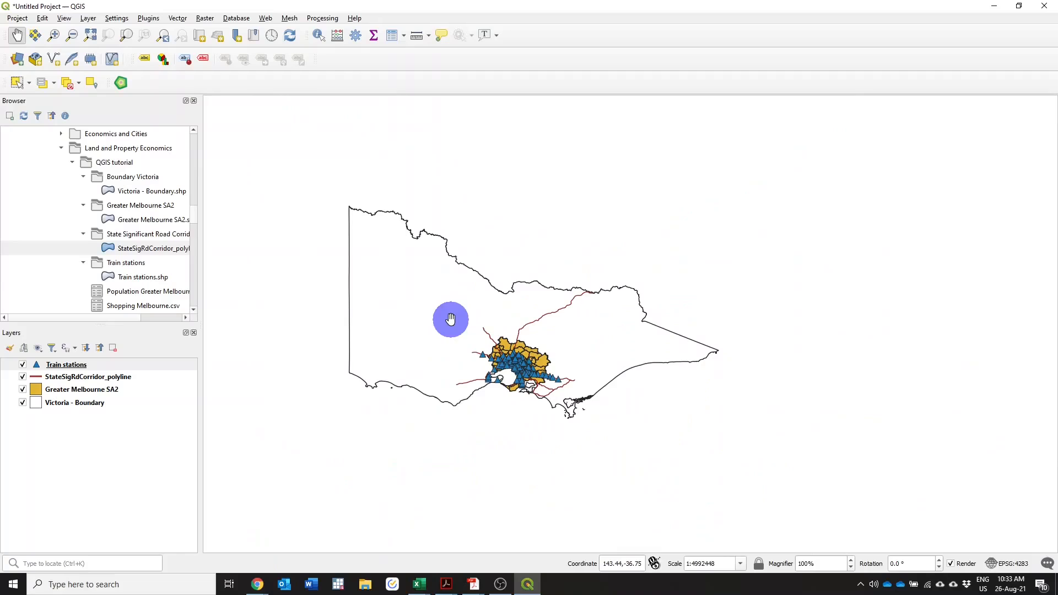
pyautogui.scroll(4, 92, 236)
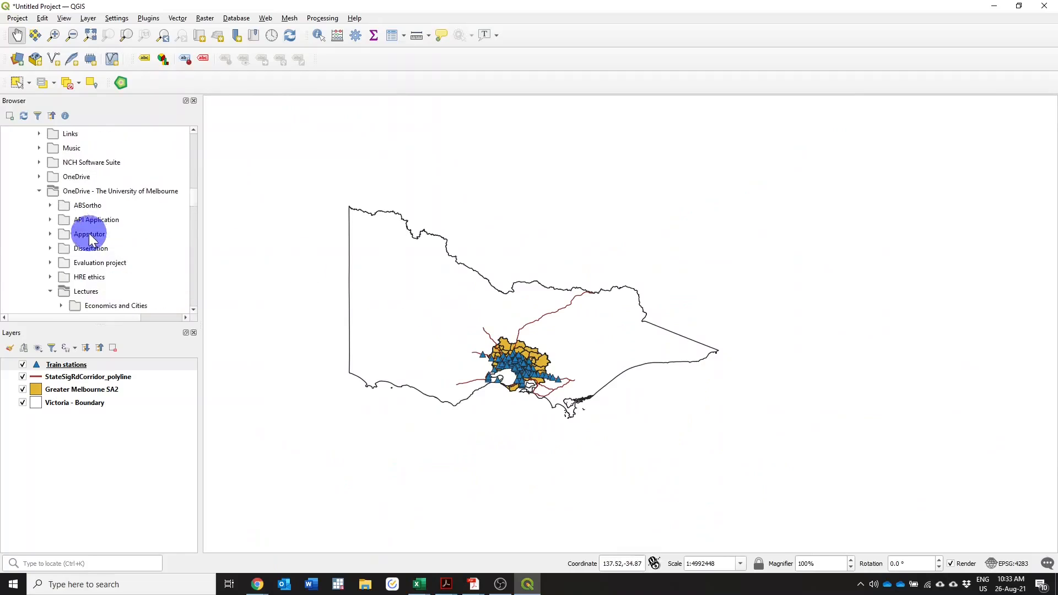
pyautogui.scroll(10, 91, 236)
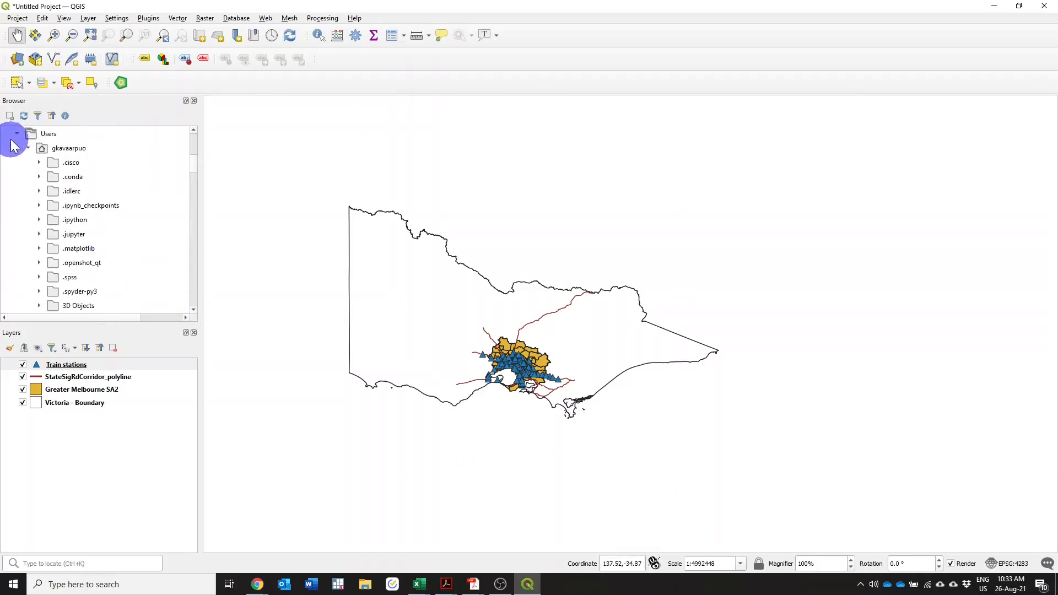
pyautogui.click(16, 134)
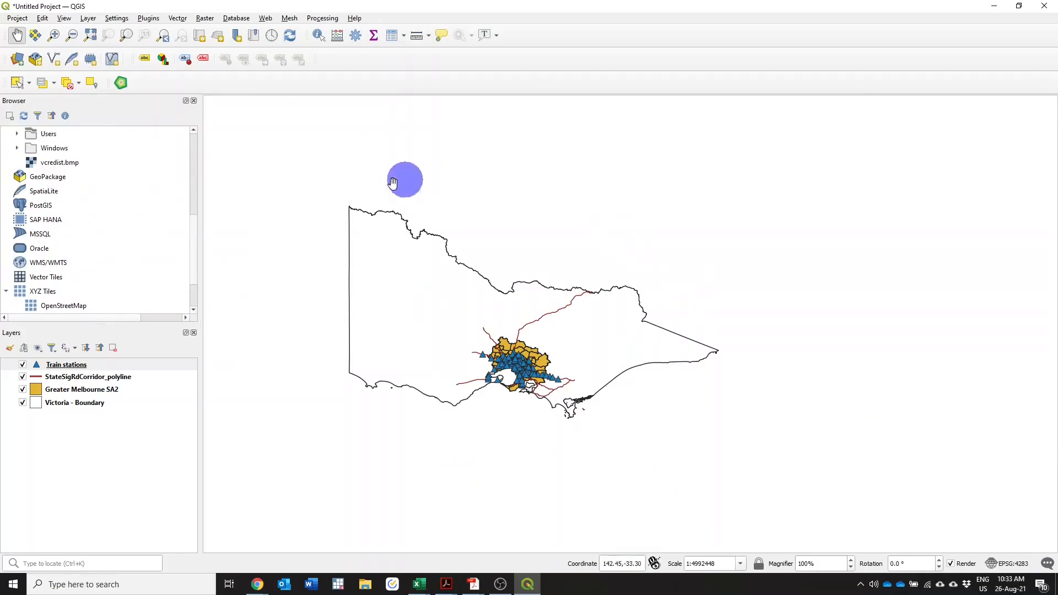
pyautogui.moveTo(467, 327); pyautogui.dragTo(529, 341)
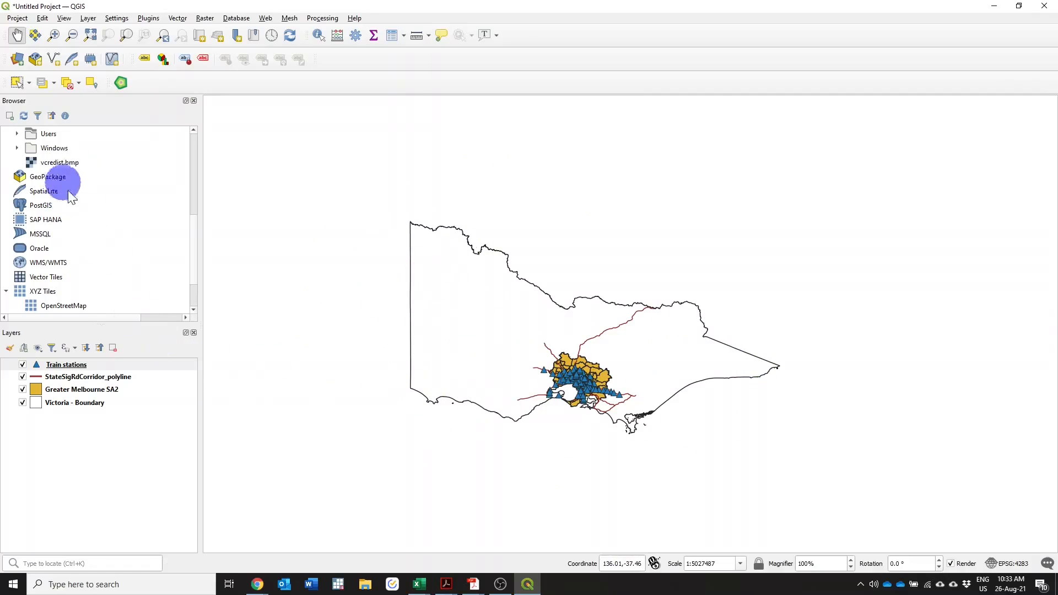
pyautogui.scroll(-2, 91, 220)
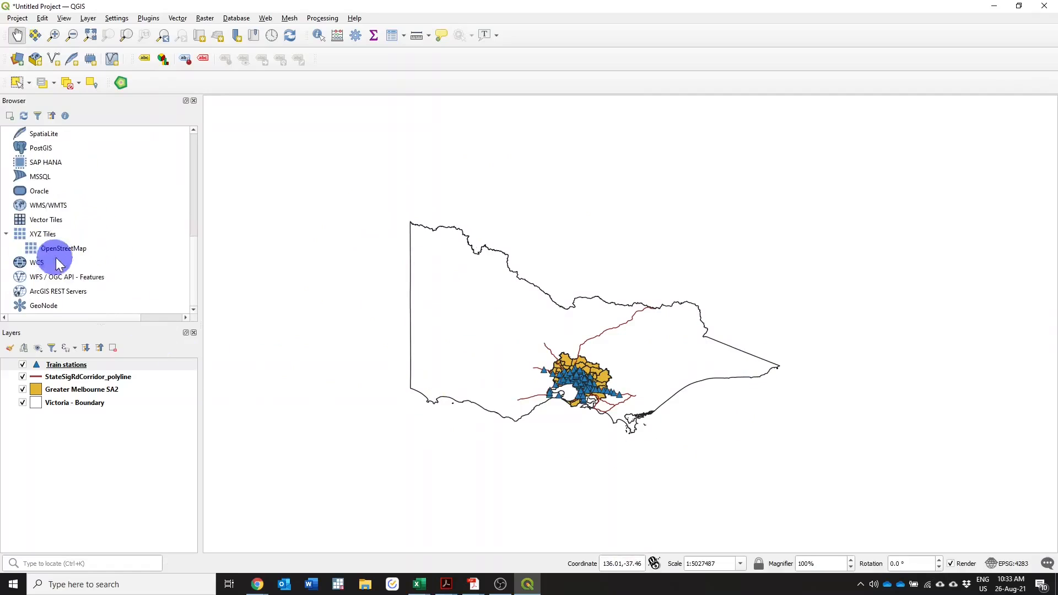
pyautogui.moveTo(70, 253); pyautogui.dragTo(75, 430)
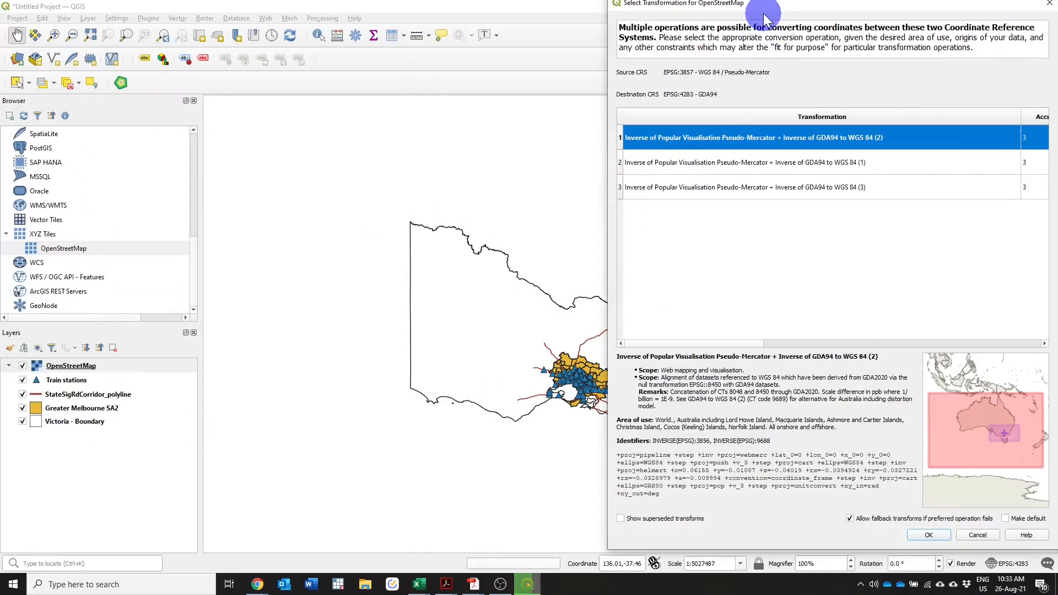
pyautogui.moveTo(763, 4); pyautogui.dragTo(483, 30)
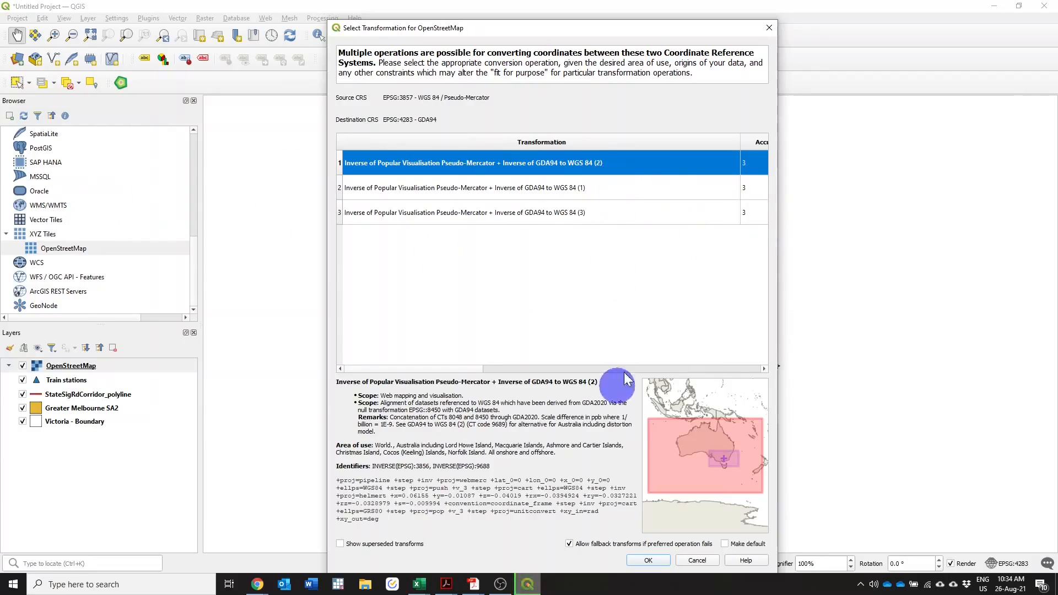
pyautogui.click(650, 560)
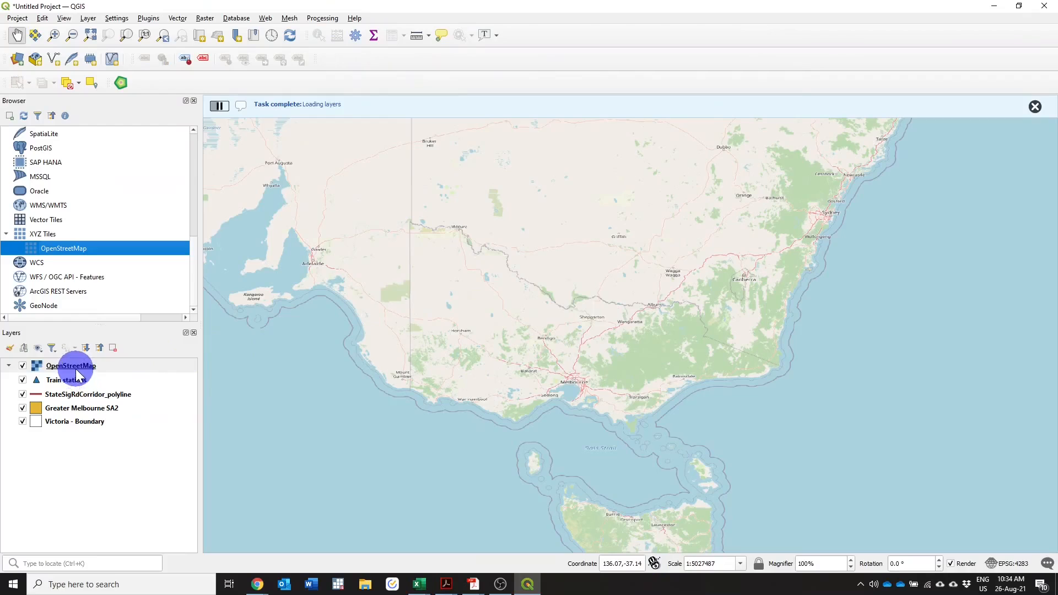
pyautogui.moveTo(77, 373); pyautogui.dragTo(76, 444)
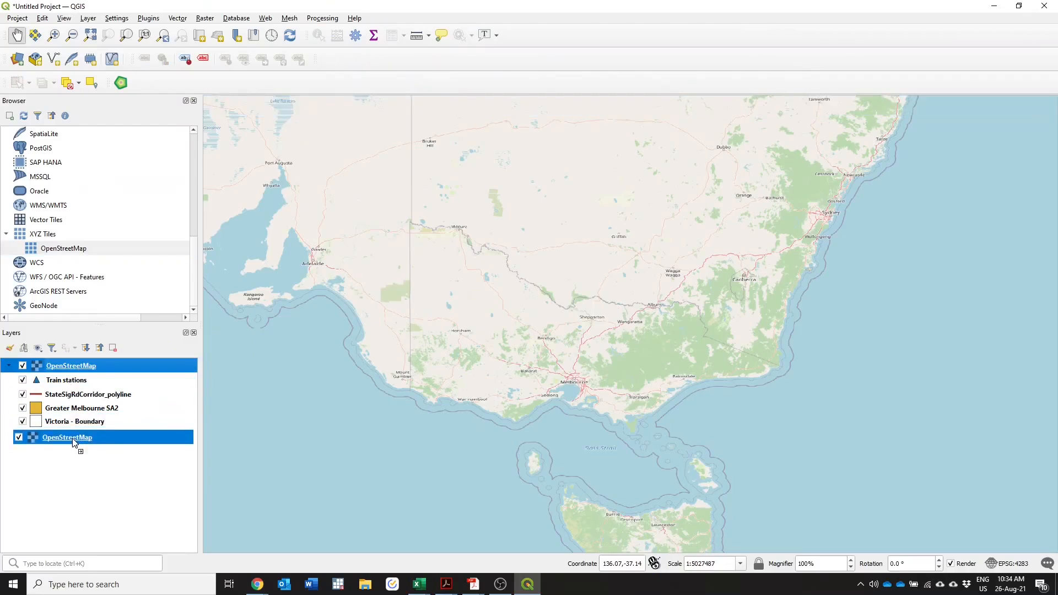
# - Examine the project layers against the OpenStreetMap basemap from the Victorian extent out to the whole of Australia
pyautogui.scroll(-1, 578, 320)
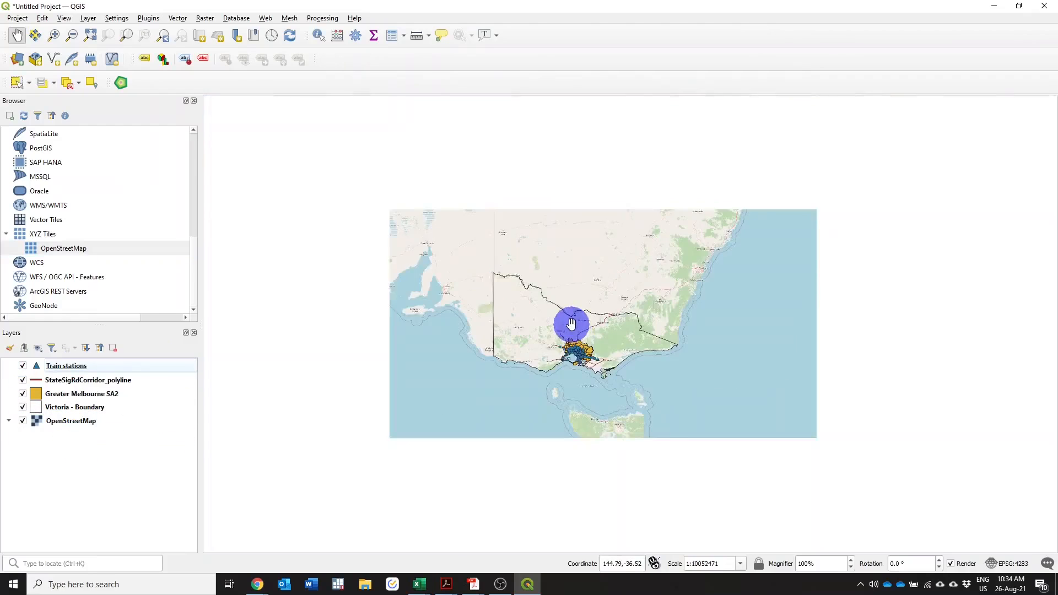
pyautogui.scroll(-1, 577, 320)
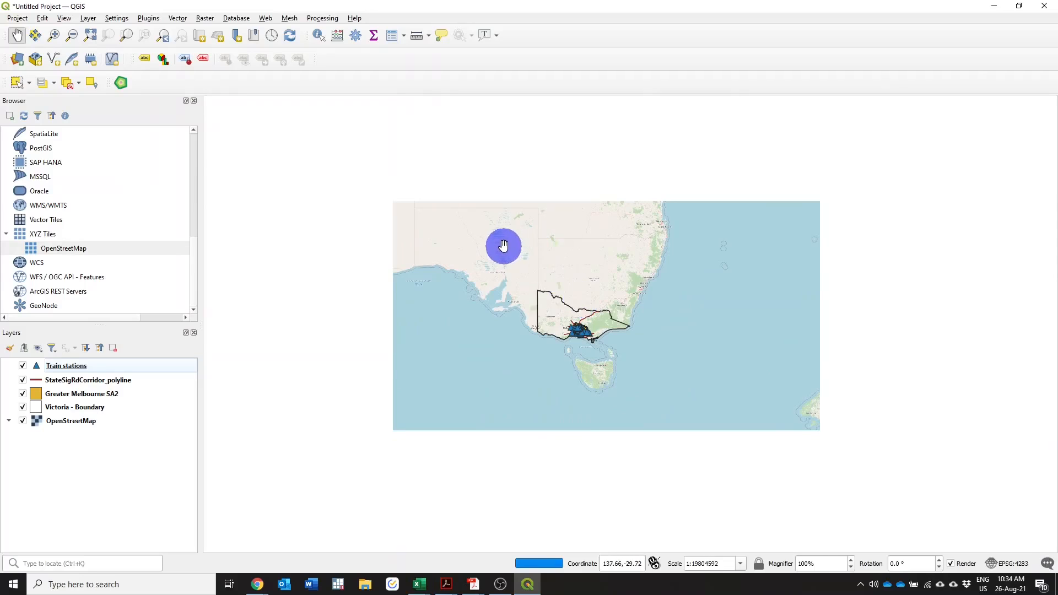
pyautogui.moveTo(503, 245); pyautogui.dragTo(478, 291)
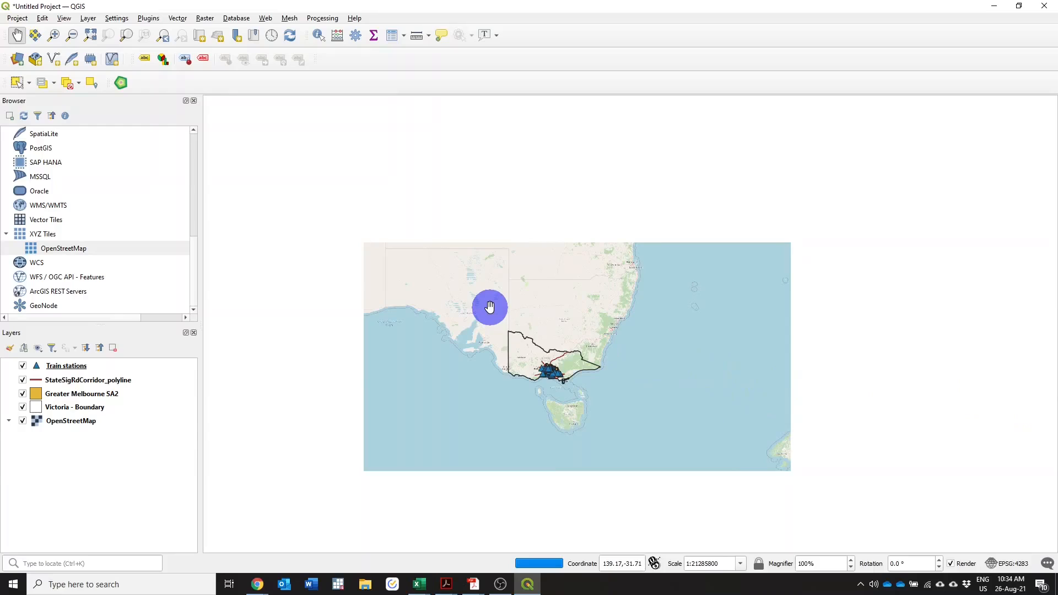
pyautogui.moveTo(489, 307); pyautogui.dragTo(556, 342)
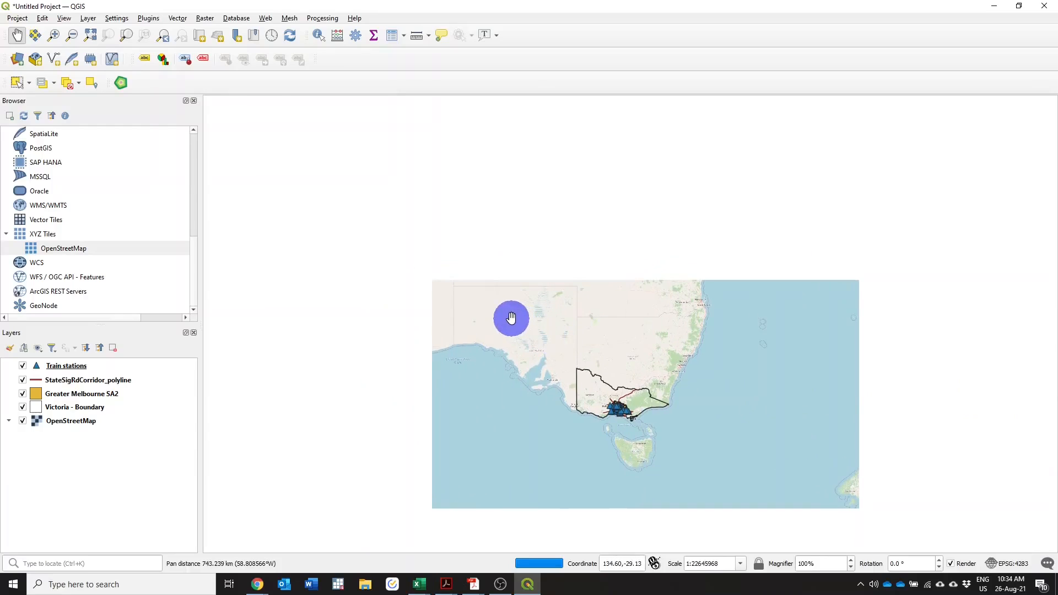
pyautogui.scroll(-1, 511, 318)
pyautogui.scroll(2, 511, 318)
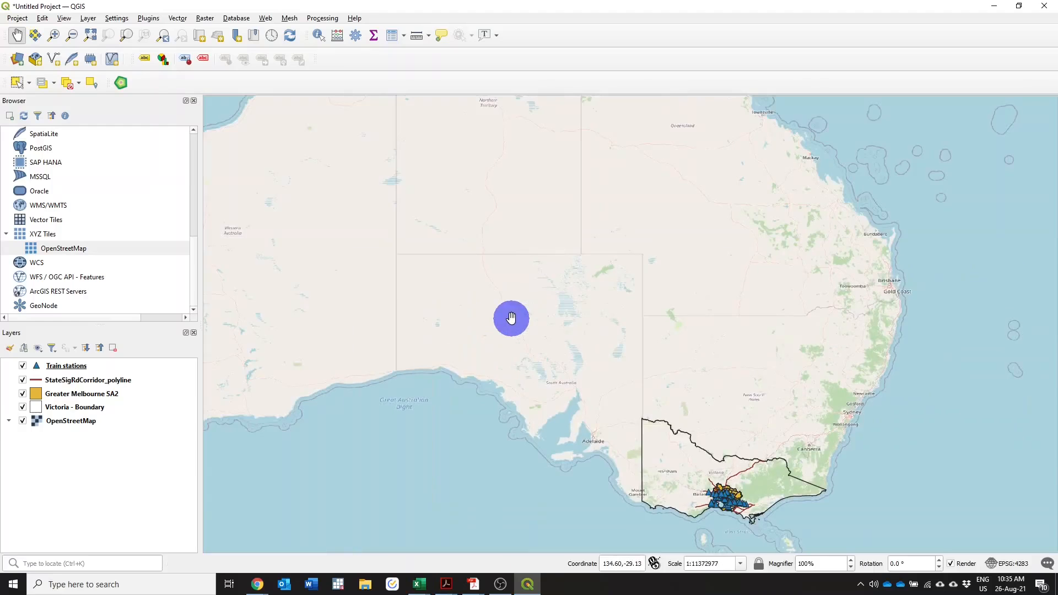
pyautogui.scroll(-1, 507, 313)
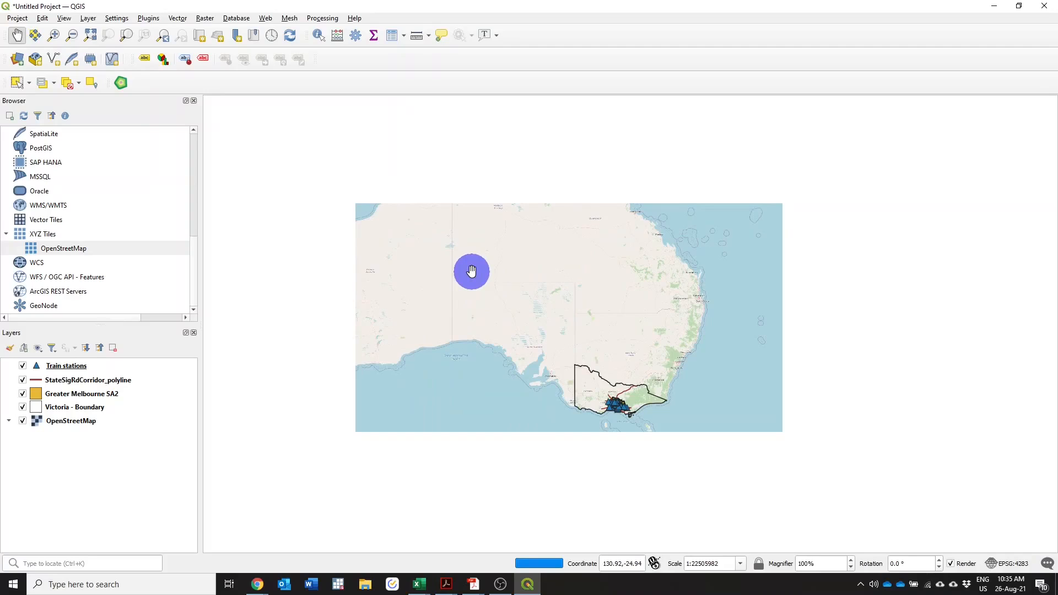
pyautogui.moveTo(472, 271); pyautogui.dragTo(530, 293)
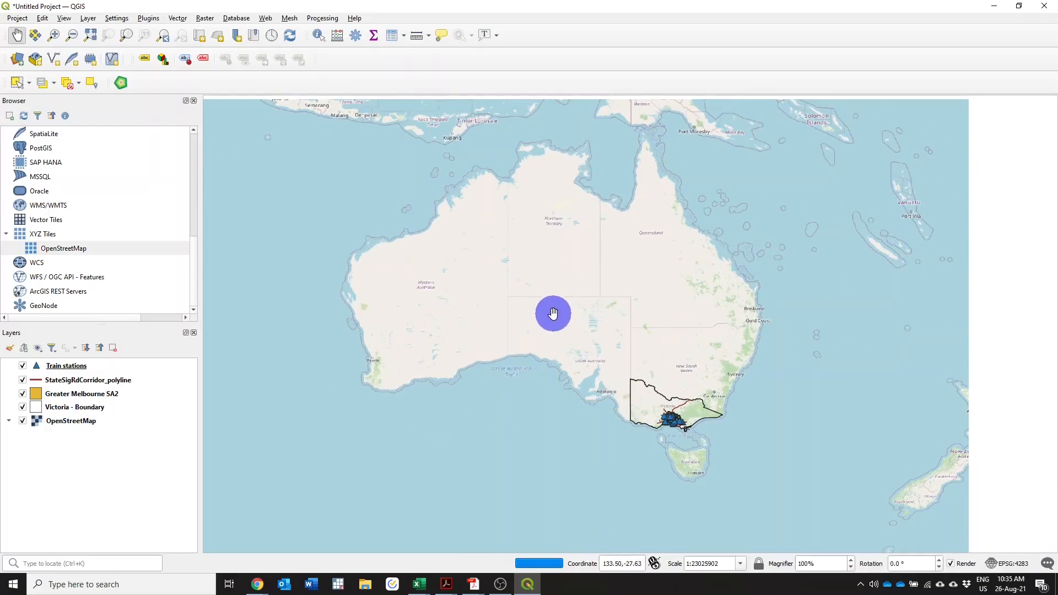
pyautogui.scroll(-1, 553, 326)
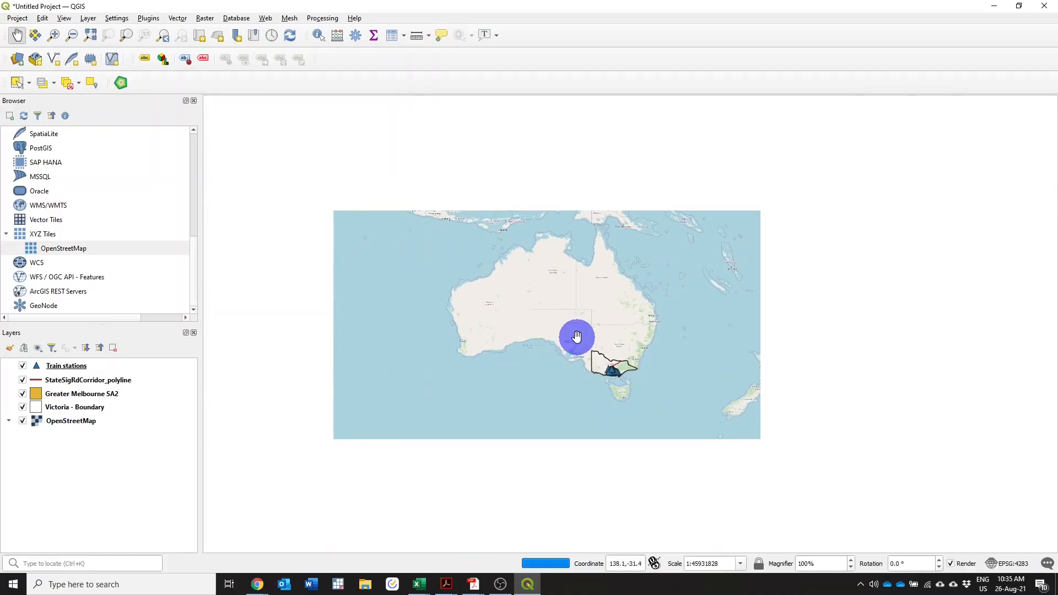
pyautogui.scroll(1, 609, 356)
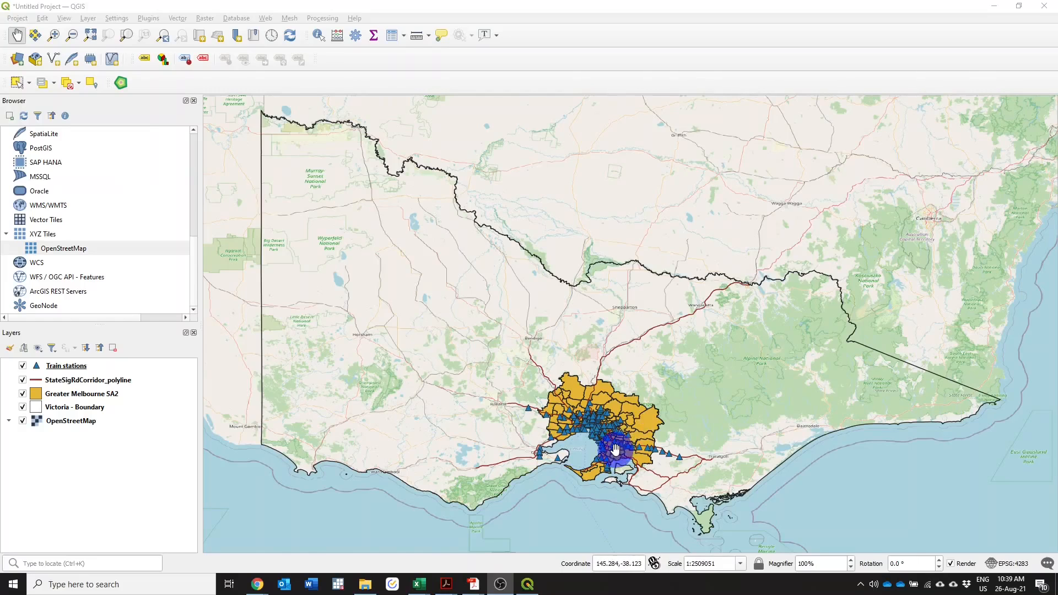
# - Set the Greater Melbourne SA2 layer's symbol opacity to 50% and apply the style
pyautogui.scroll(2, 610, 433)
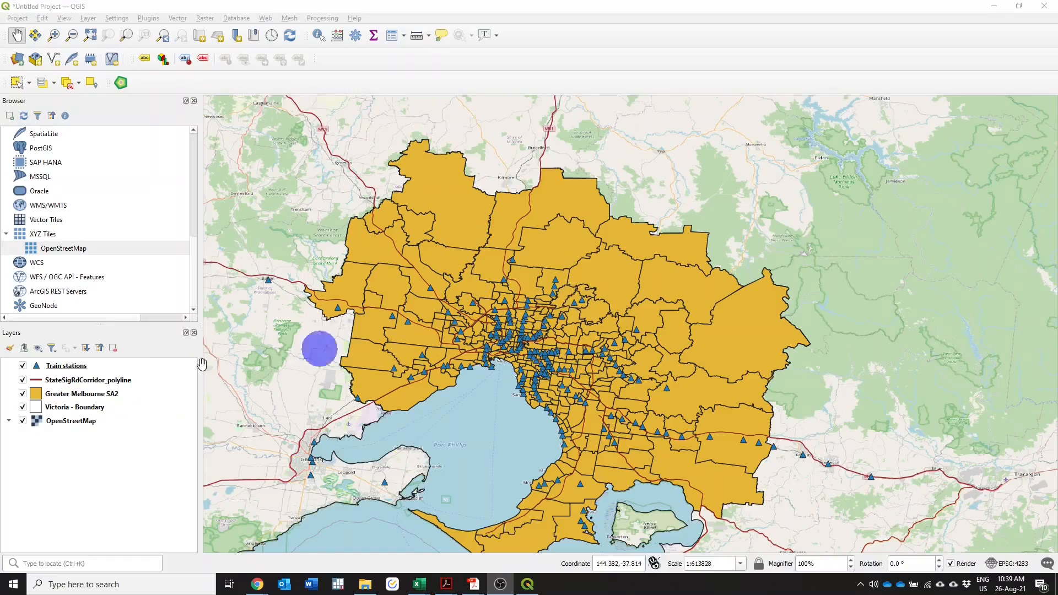
pyautogui.click(88, 395)
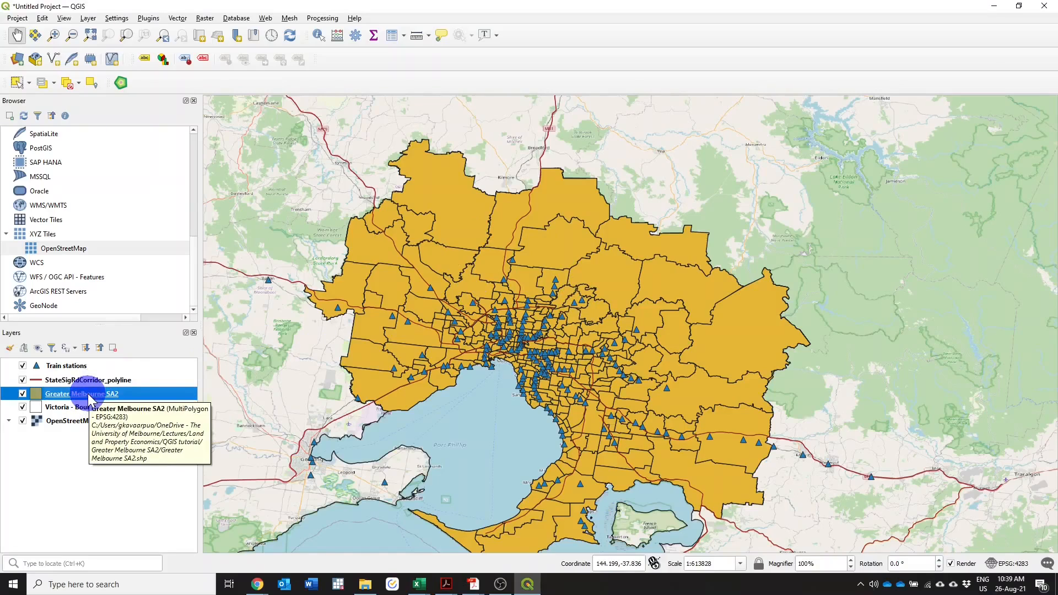
pyautogui.rightClick(88, 395)
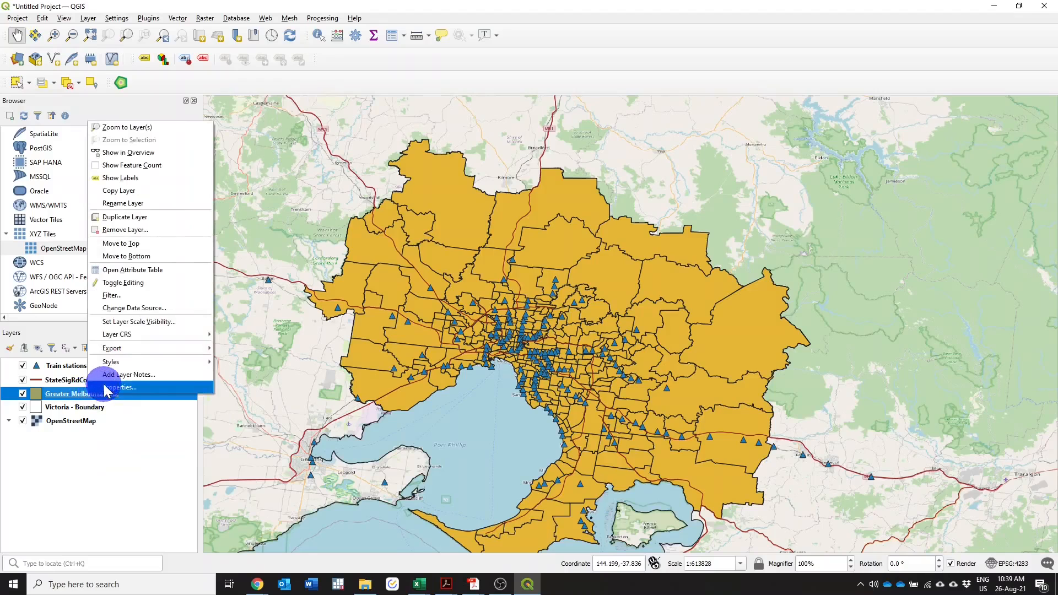
pyautogui.click(106, 388)
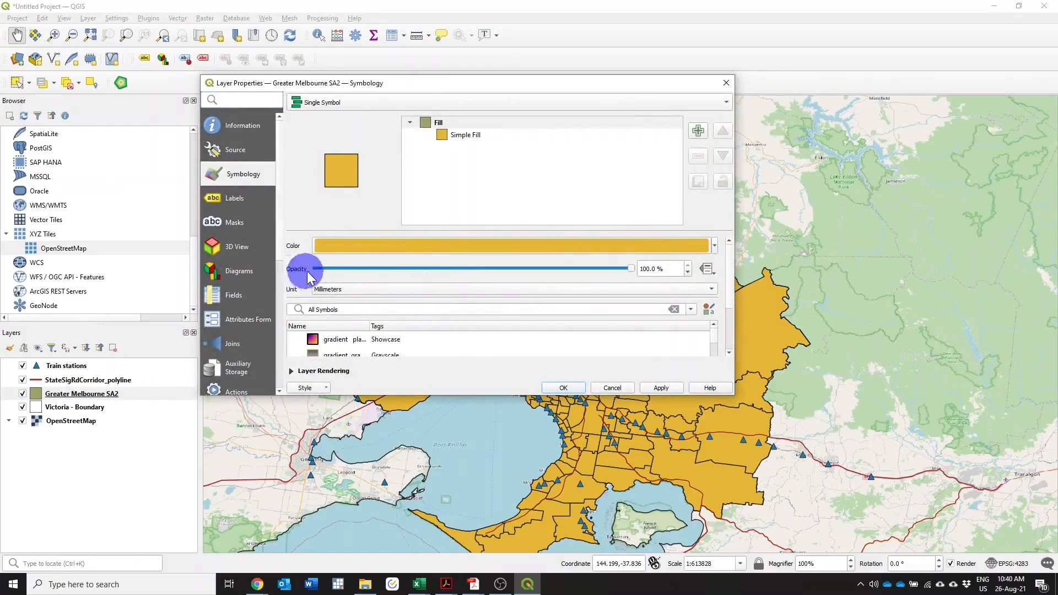
pyautogui.click(646, 269)
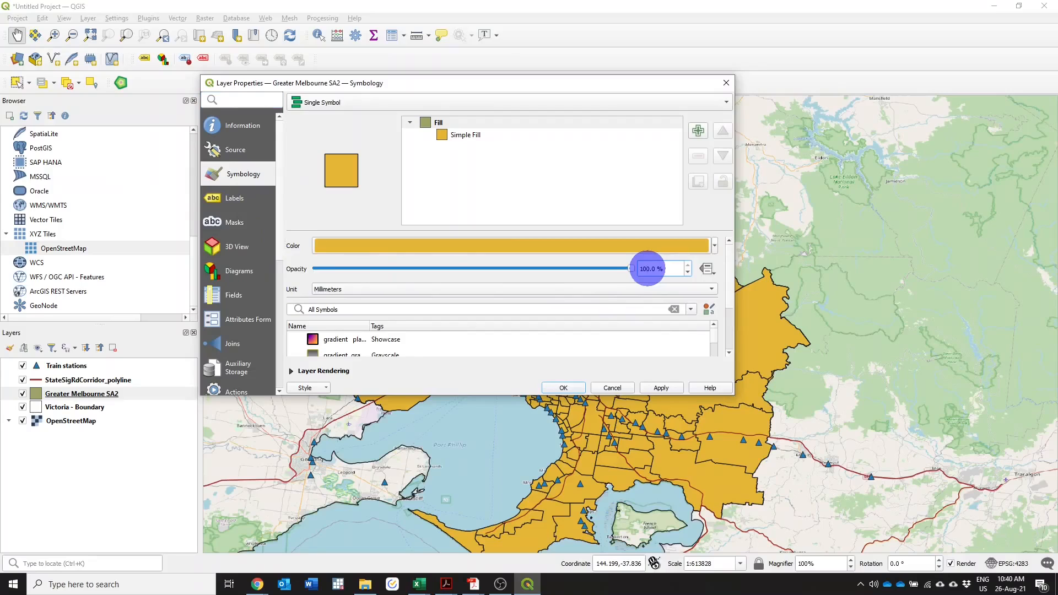
pyautogui.write('50')
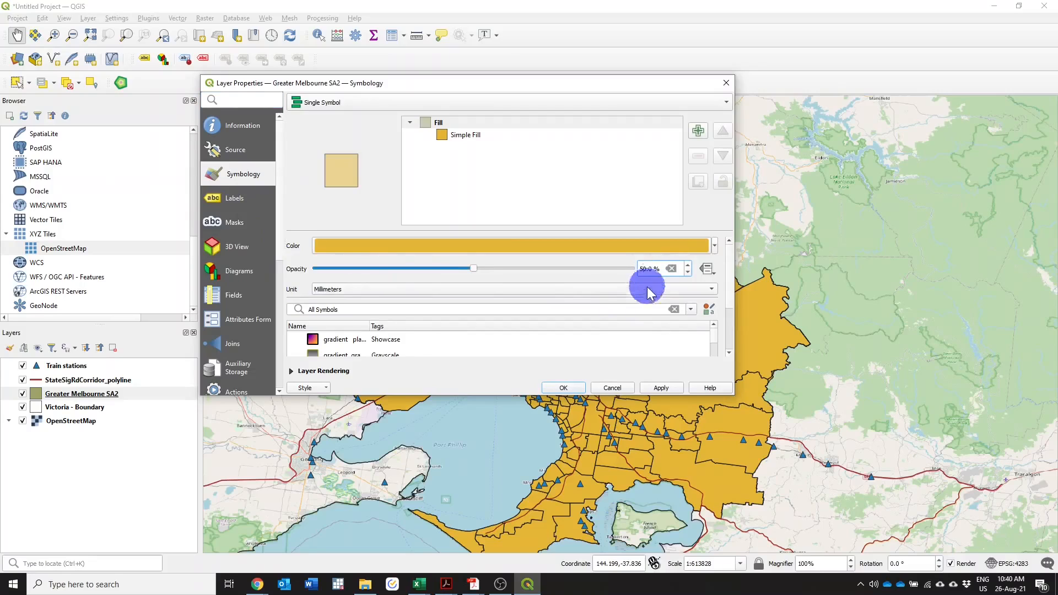
pyautogui.click(661, 388)
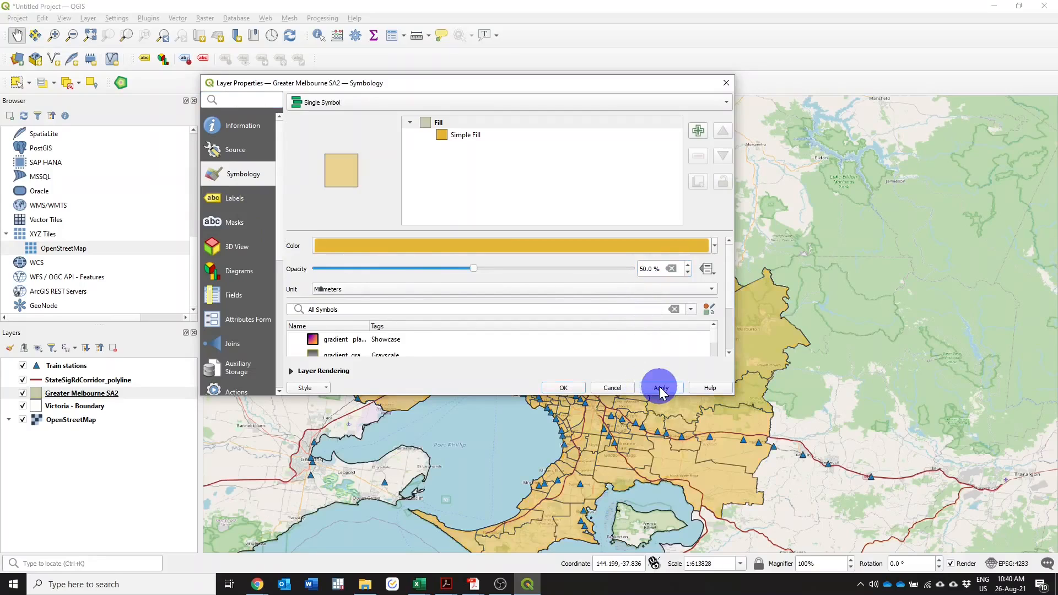
pyautogui.click(564, 388)
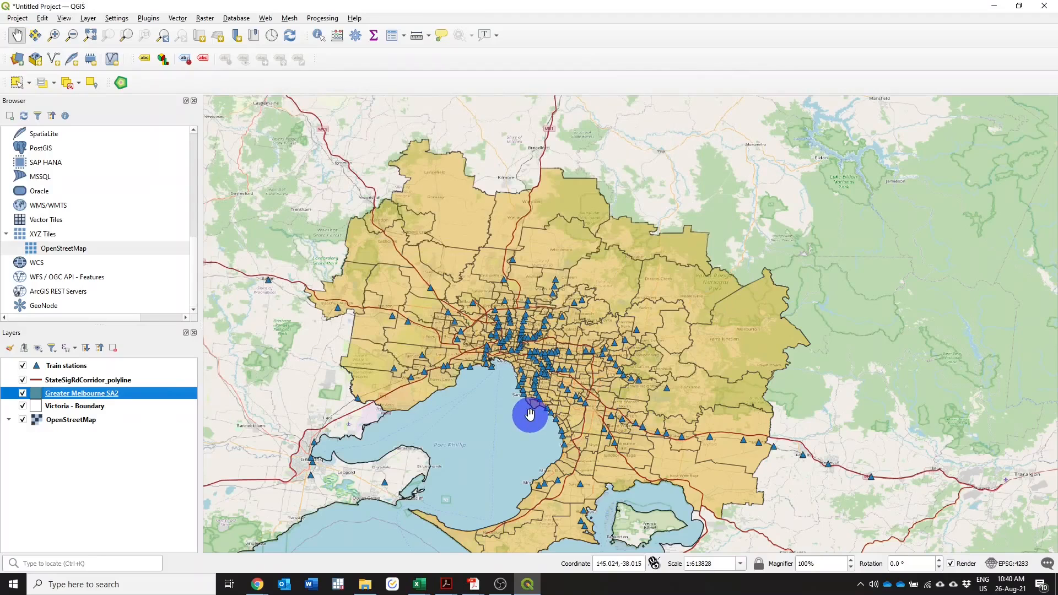
# - Review the attribute table of the Greater Melbourne SA2 layer and close it
pyautogui.moveTo(606, 432); pyautogui.dragTo(604, 382)
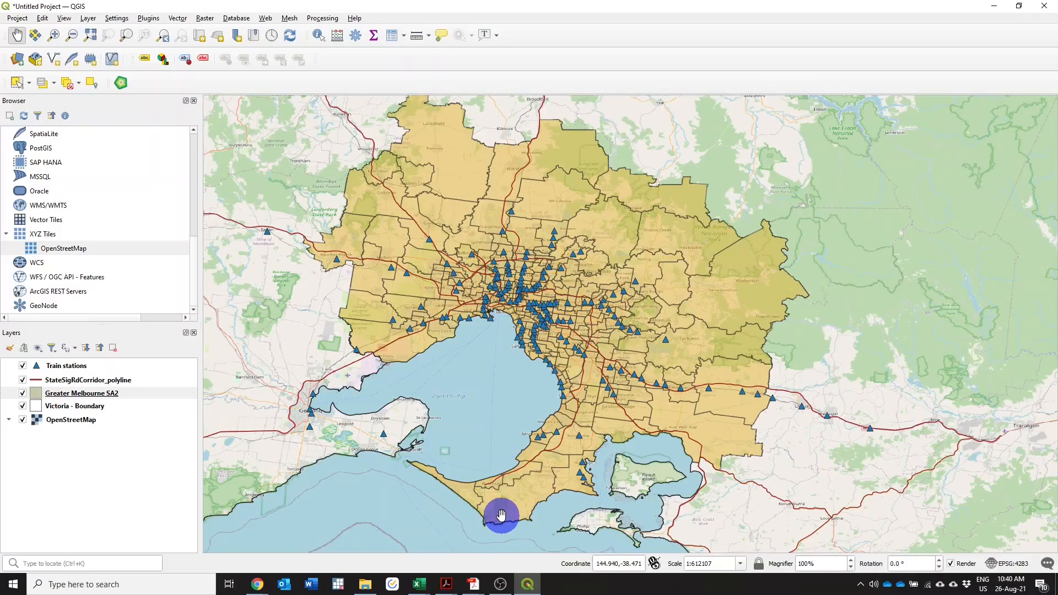
pyautogui.rightClick(103, 394)
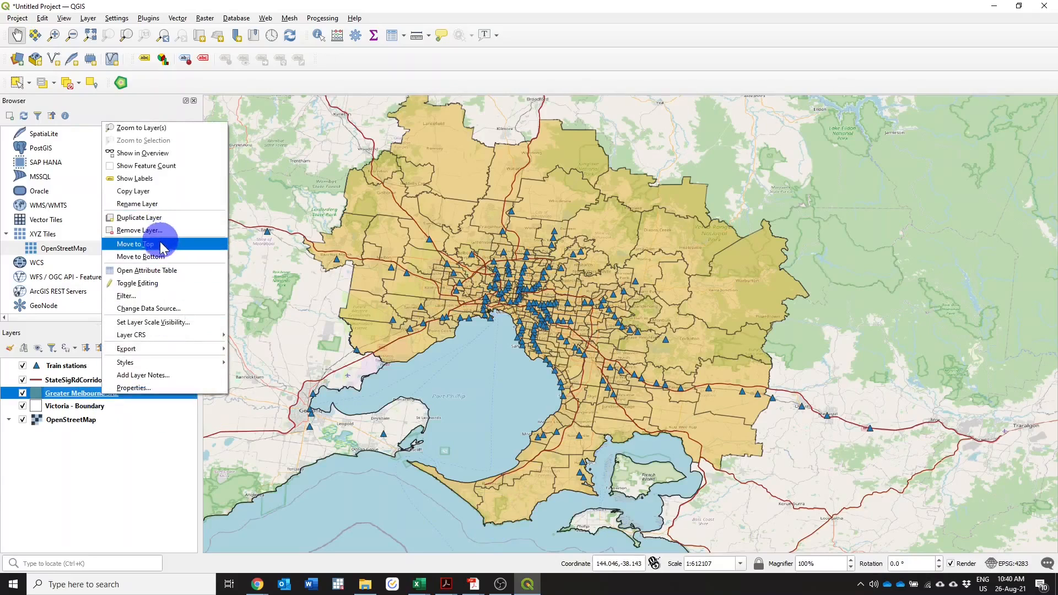
pyautogui.click(160, 276)
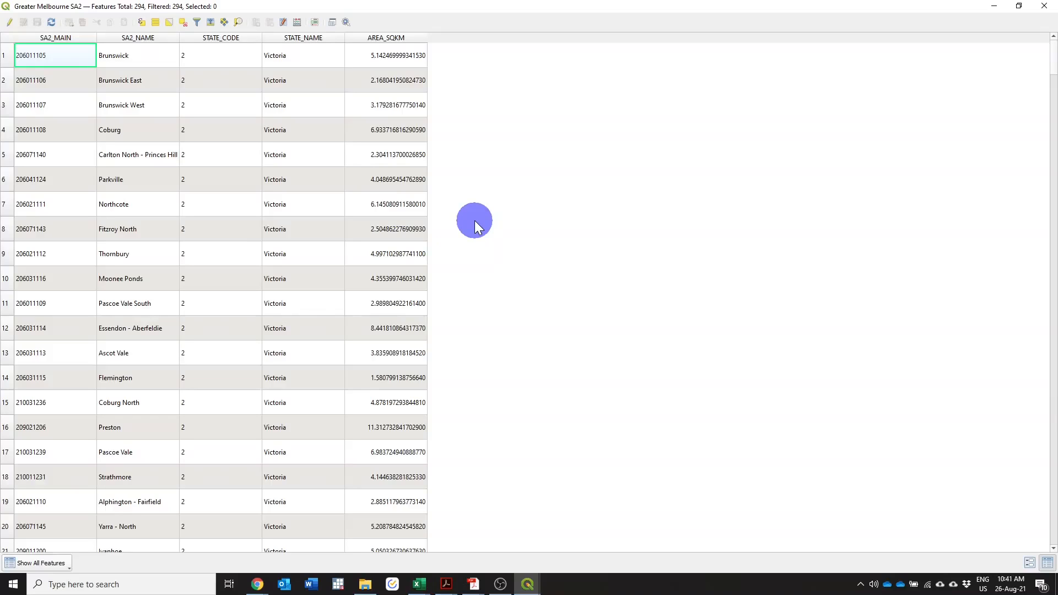
pyautogui.click(1044, 6)
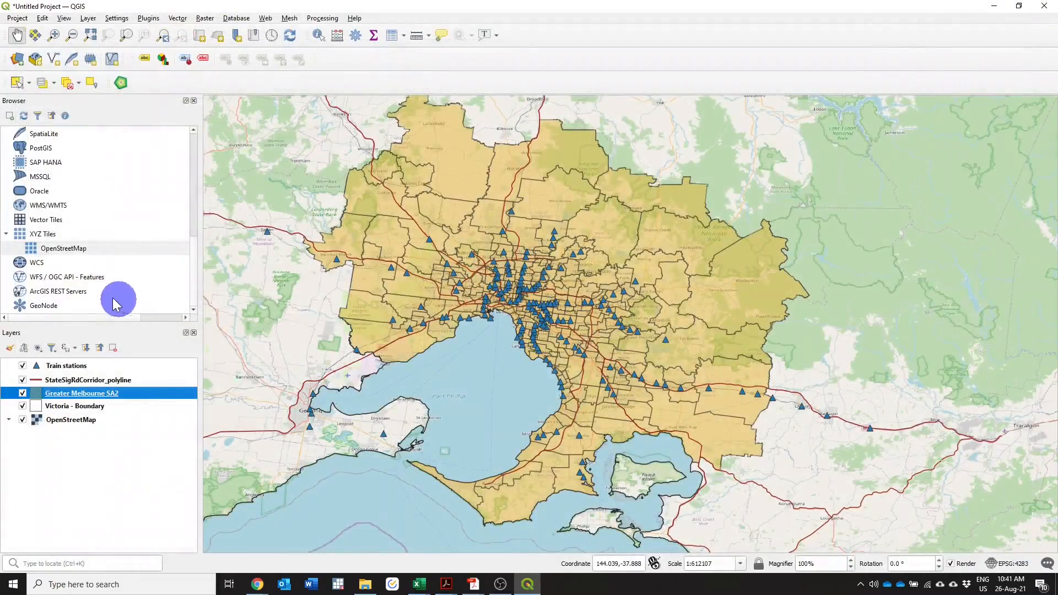
# - Open the Population Greater Melbourne file in Excel and examine its SA2 name and ERP 30 June 2020 columns
pyautogui.click(366, 584)
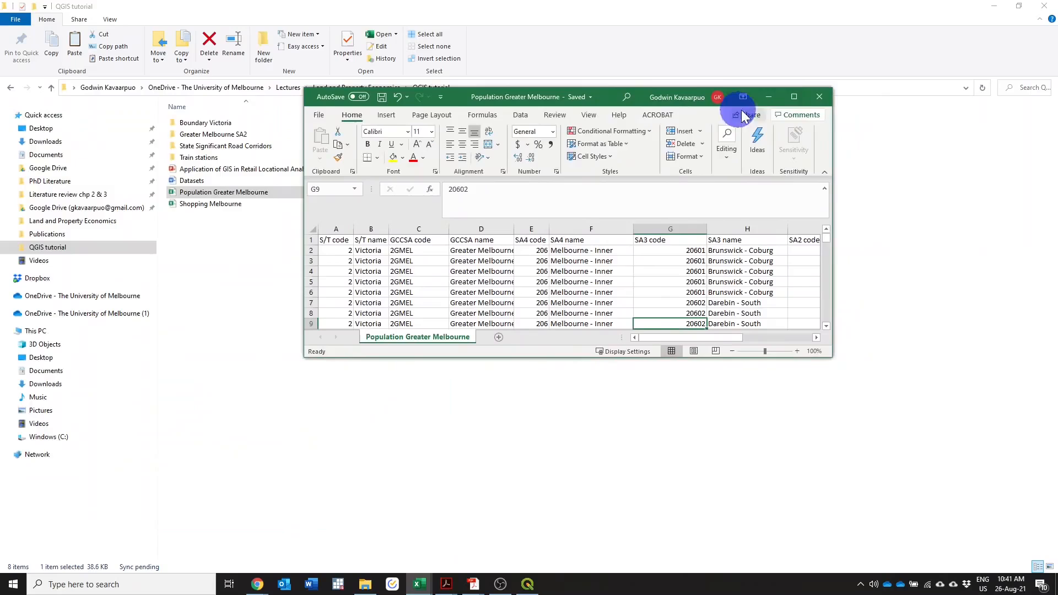
pyautogui.click(794, 96)
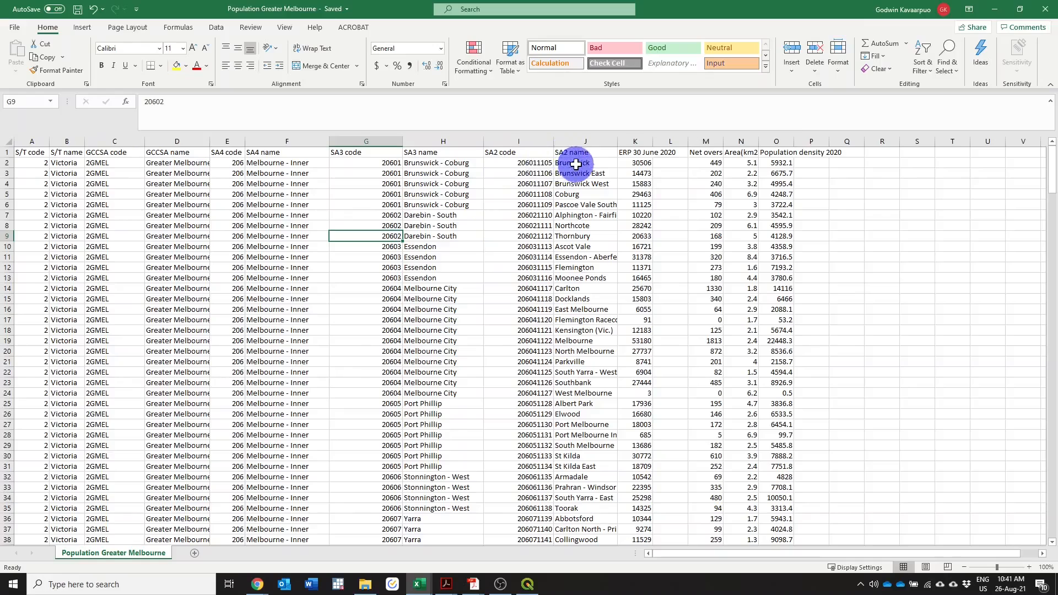
pyautogui.moveTo(576, 162); pyautogui.dragTo(576, 300)
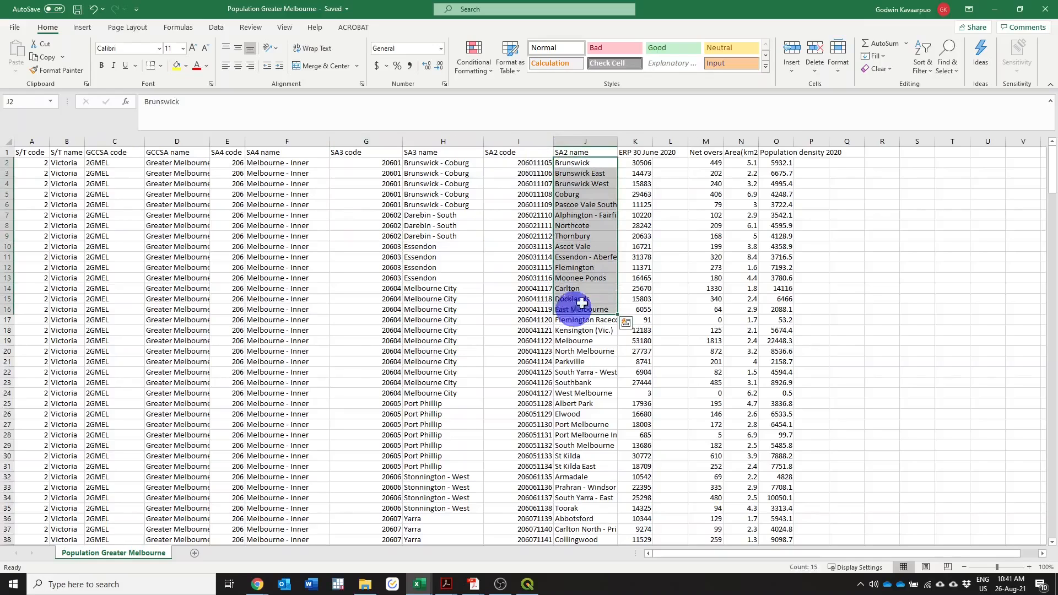
pyautogui.click(629, 153)
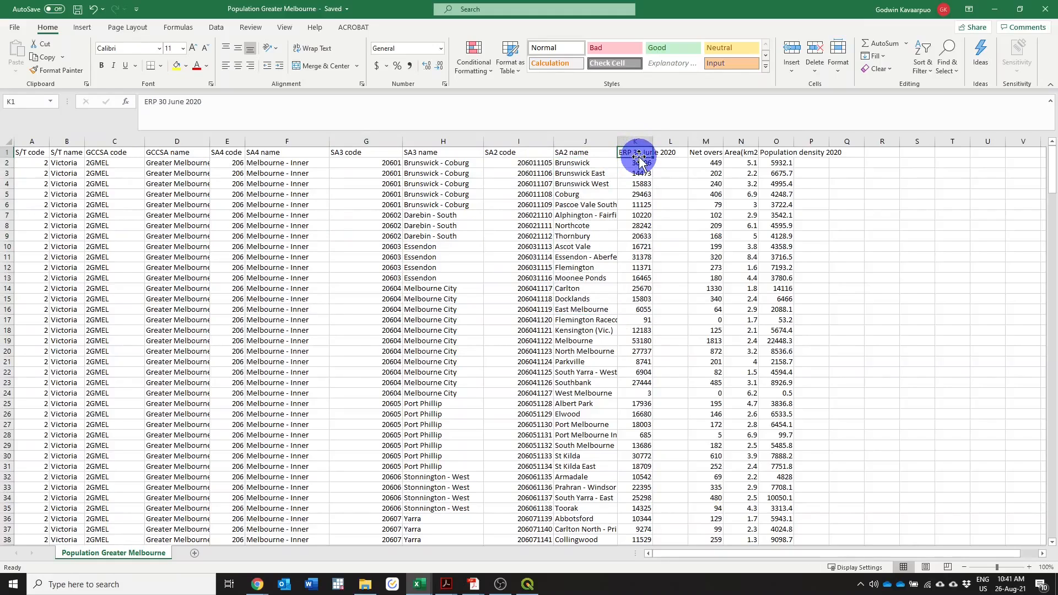
# - Examine the net overseas migration, area and population density column headers, and select the headers from ERP 30 June 2020 to Population density 2020
pyautogui.click(697, 153)
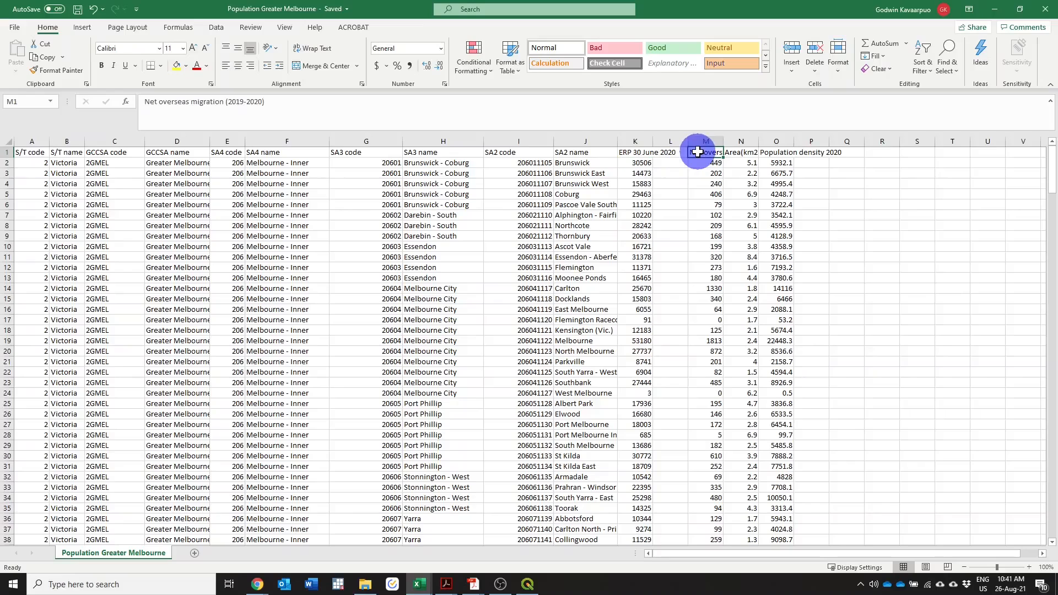
pyautogui.click(742, 153)
pyautogui.click(777, 154)
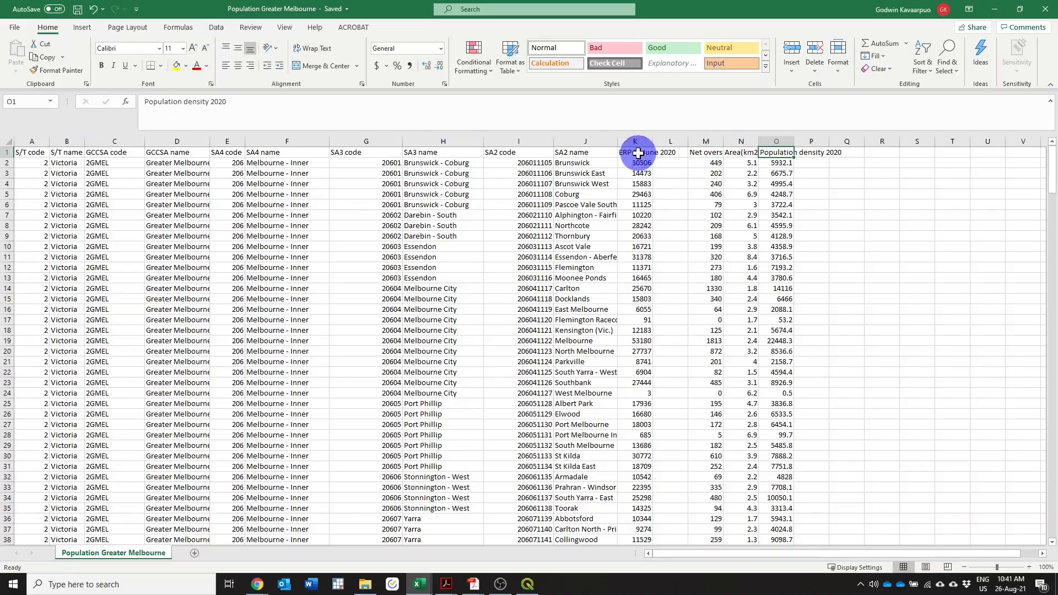
pyautogui.moveTo(634, 154); pyautogui.dragTo(783, 156)
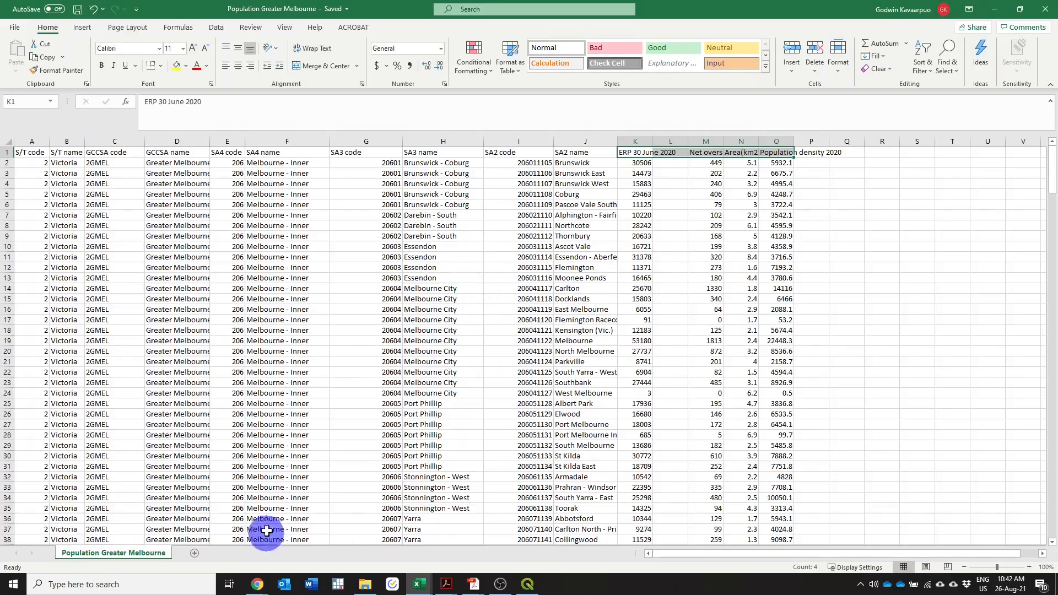
# - Switch to QGIS and review the Greater Melbourne SA2 attribute table, then minimize it
pyautogui.click(526, 584)
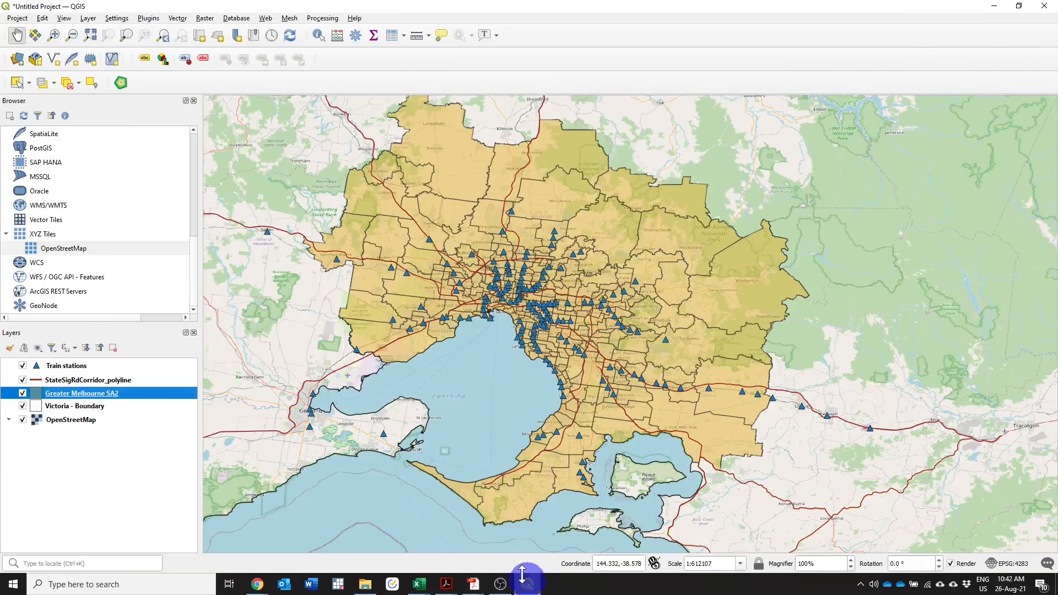
pyautogui.rightClick(87, 393)
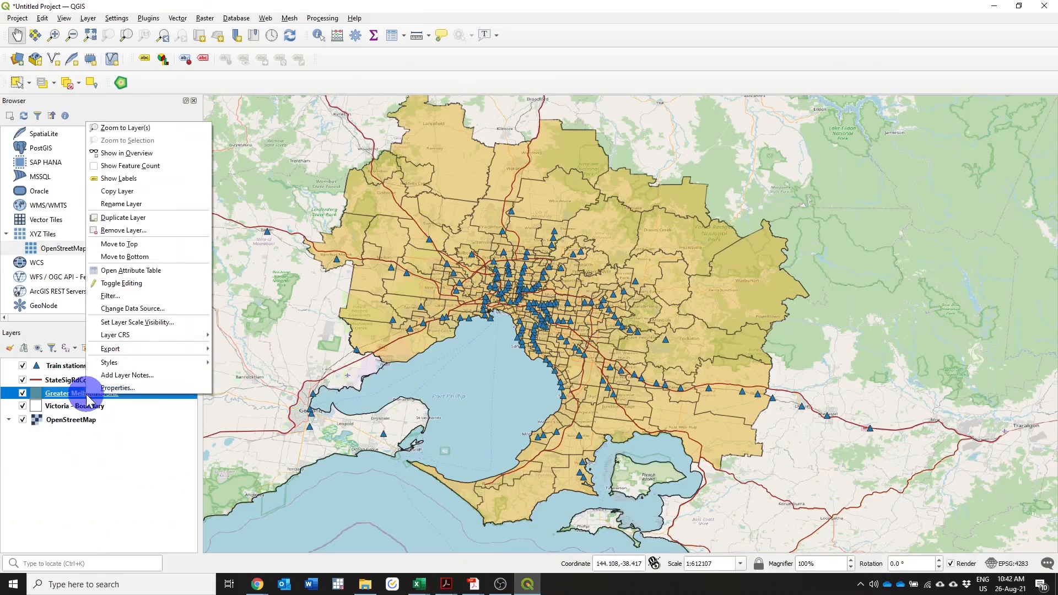
pyautogui.click(148, 272)
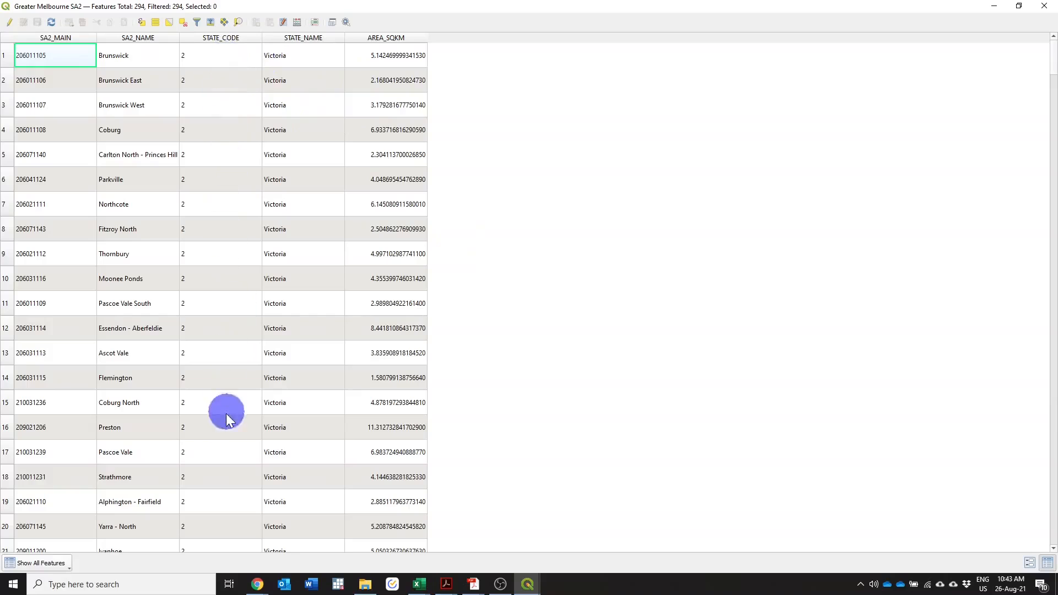
pyautogui.scroll(-5, 228, 414)
pyautogui.scroll(5, 229, 413)
pyautogui.click(995, 8)
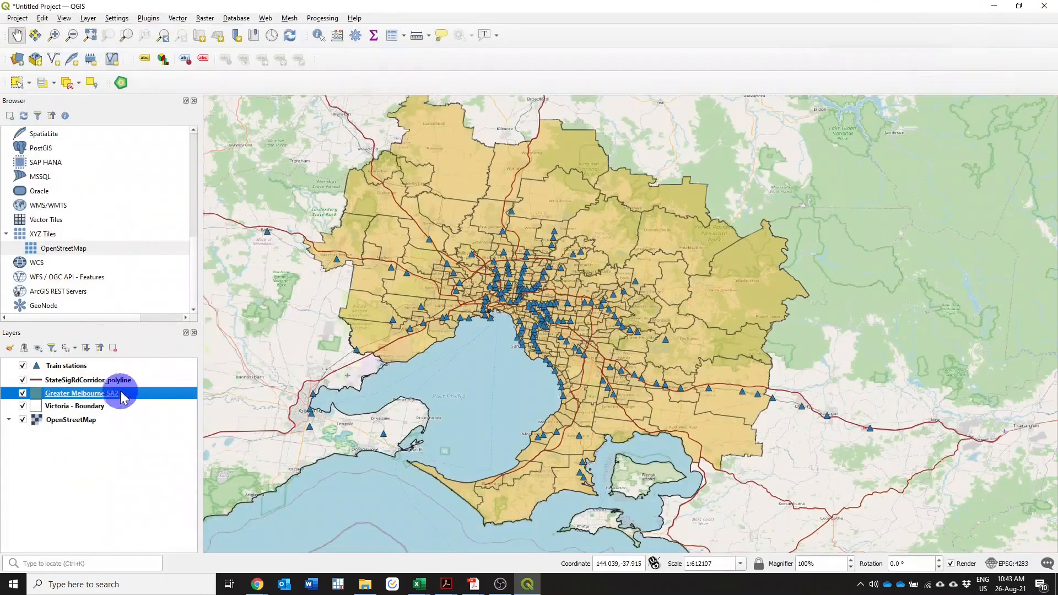
# - Browse the C: drive user folders to the QGIS tutorial folder and select the Population Greater Melbourne file
pyautogui.scroll(10, 110, 254)
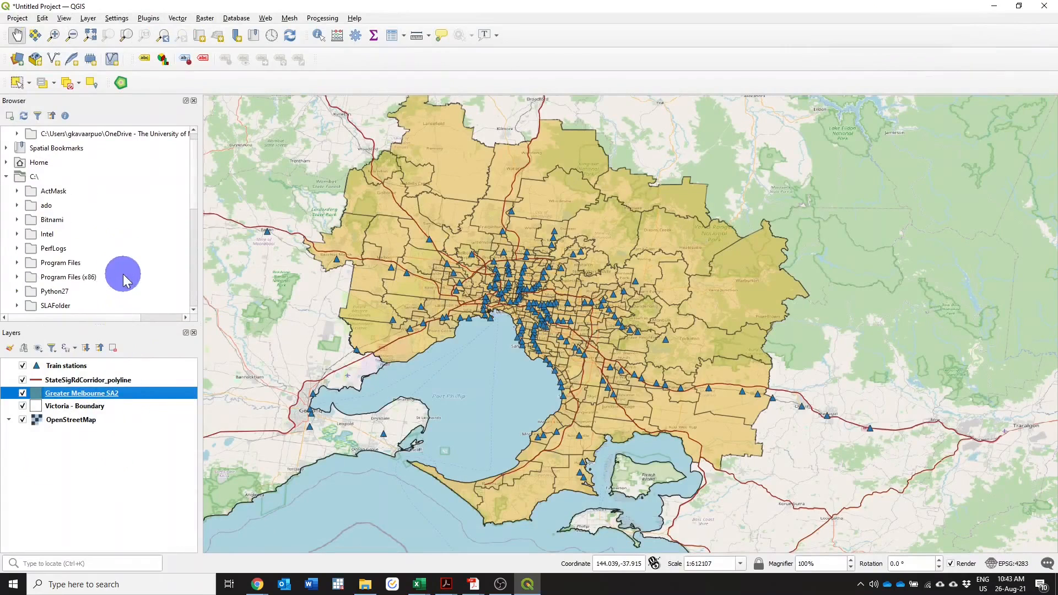
pyautogui.scroll(-1, 93, 255)
pyautogui.scroll(-1, 91, 253)
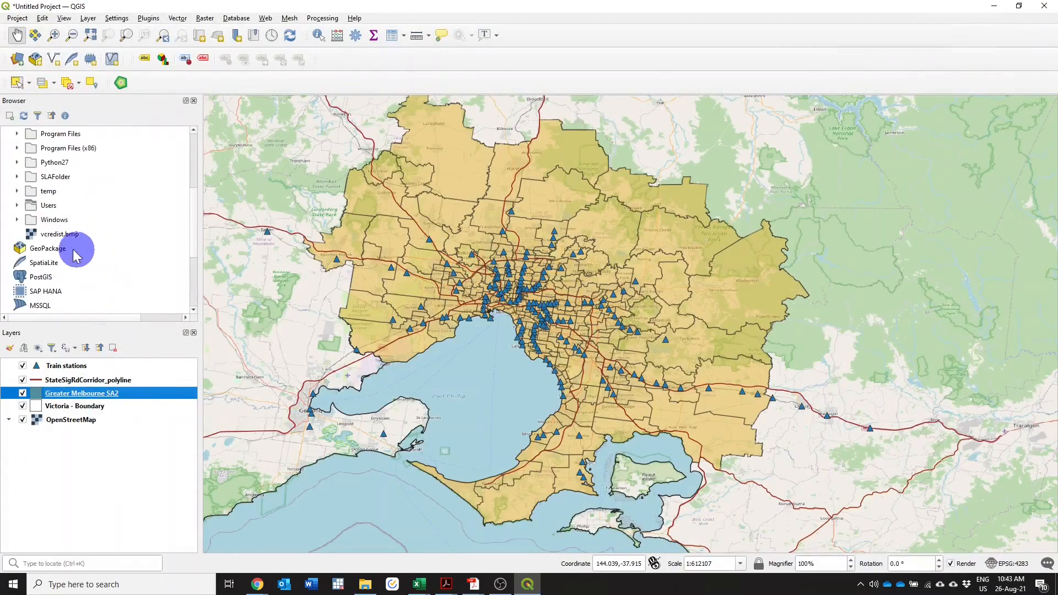
pyautogui.scroll(2, 77, 212)
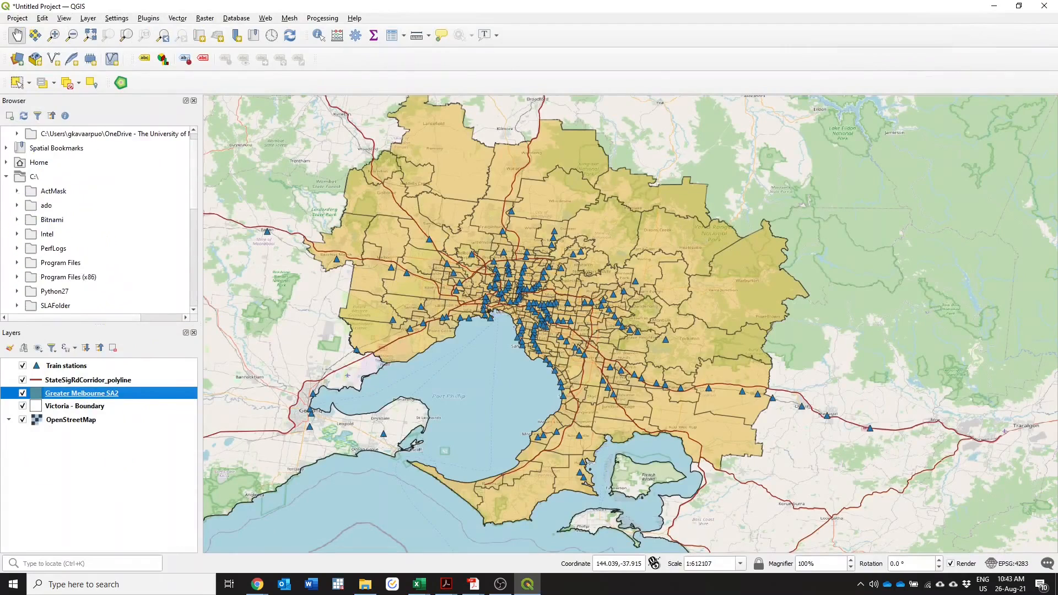
pyautogui.scroll(-2, 38, 296)
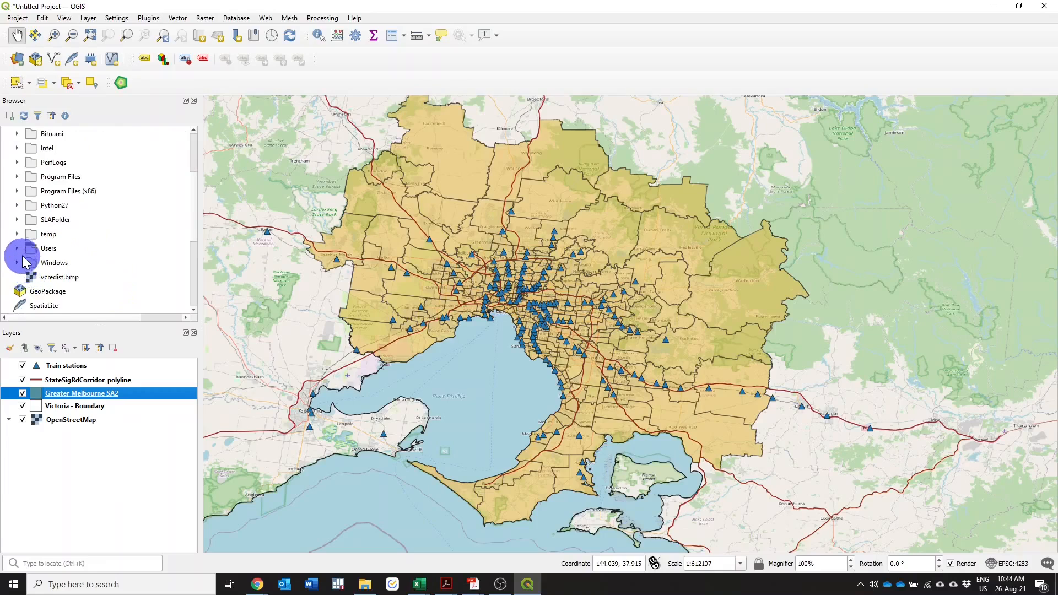
pyautogui.click(17, 249)
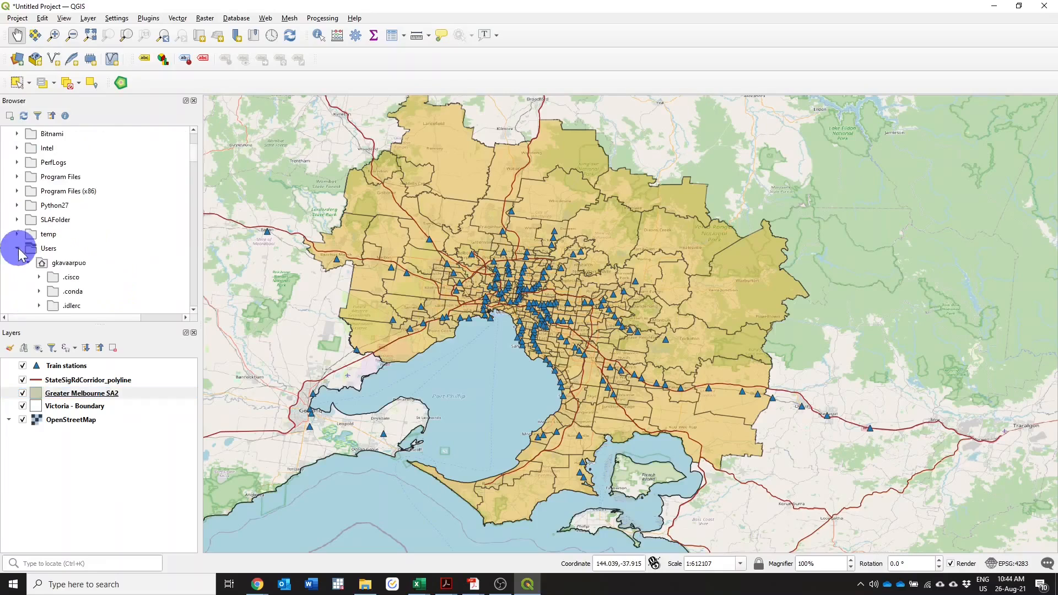
pyautogui.doubleClick(68, 263)
pyautogui.scroll(-6, 76, 270)
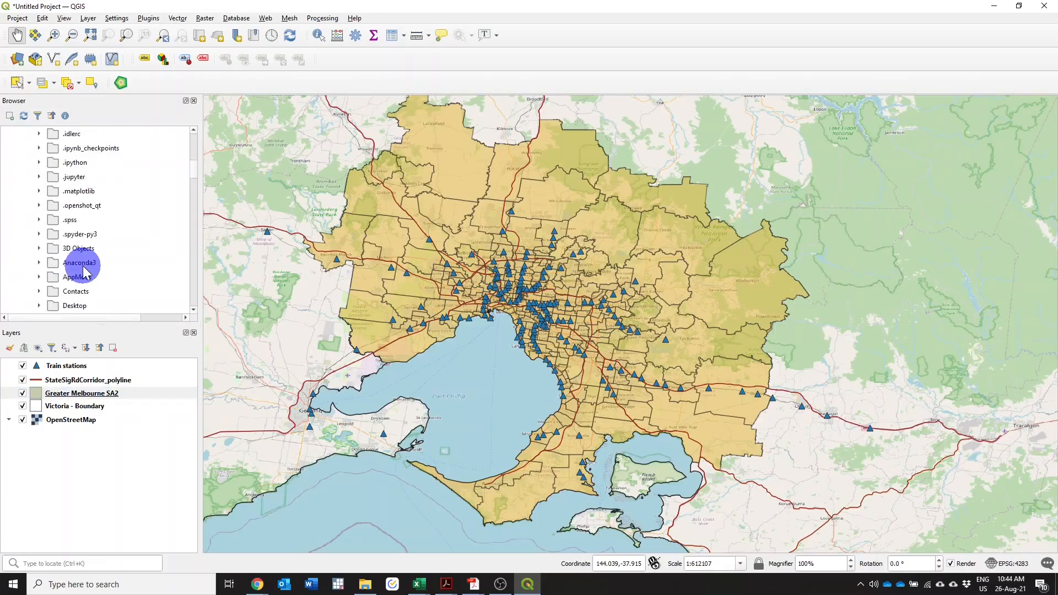
pyautogui.scroll(-7, 86, 274)
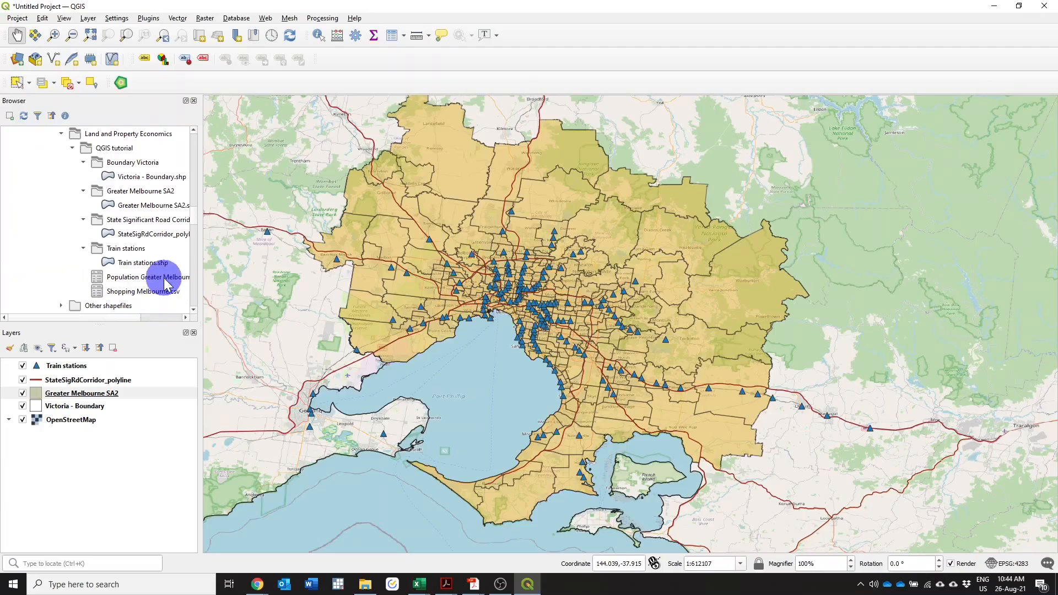
pyautogui.click(164, 277)
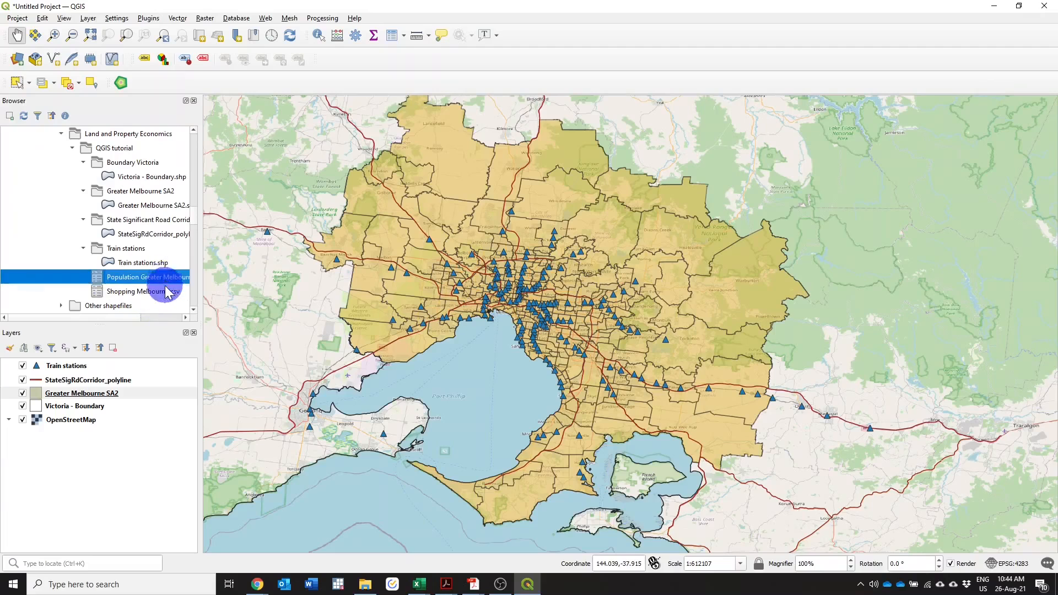
# - Check the population spreadsheet in Excel, then add the Population Greater Melbourne table to the QGIS project above the Greater Melbourne SA2 layer
pyautogui.click(419, 584)
pyautogui.click(792, 543)
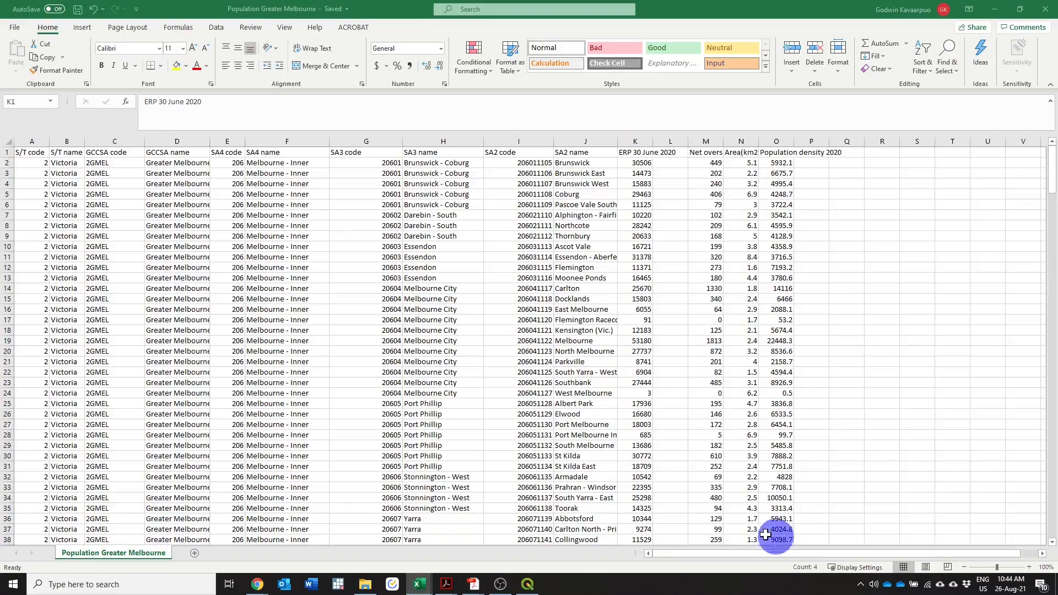
pyautogui.click(847, 236)
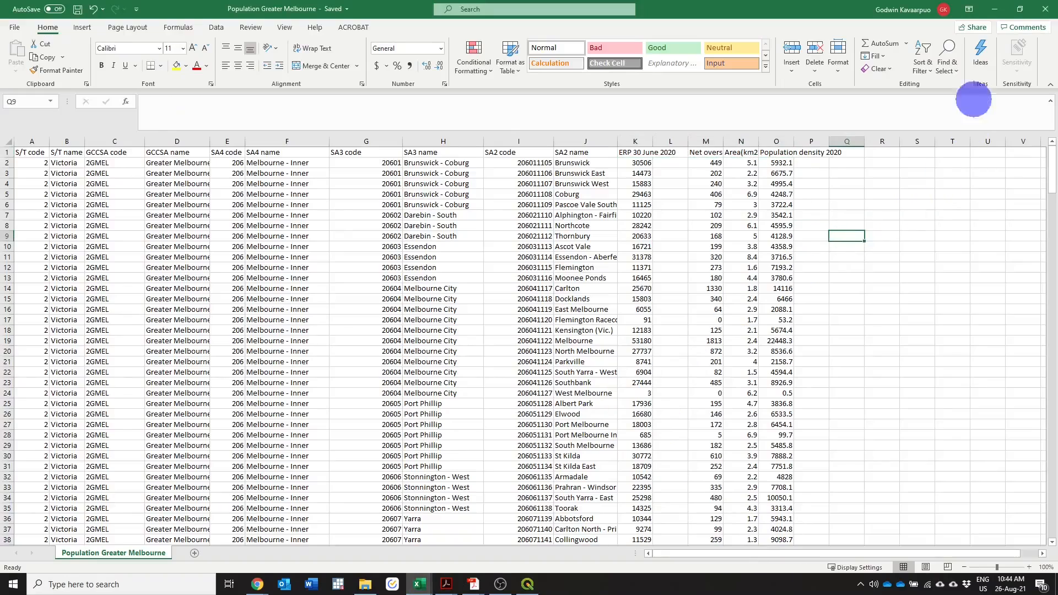
pyautogui.click(994, 9)
pyautogui.moveTo(146, 285); pyautogui.dragTo(109, 387)
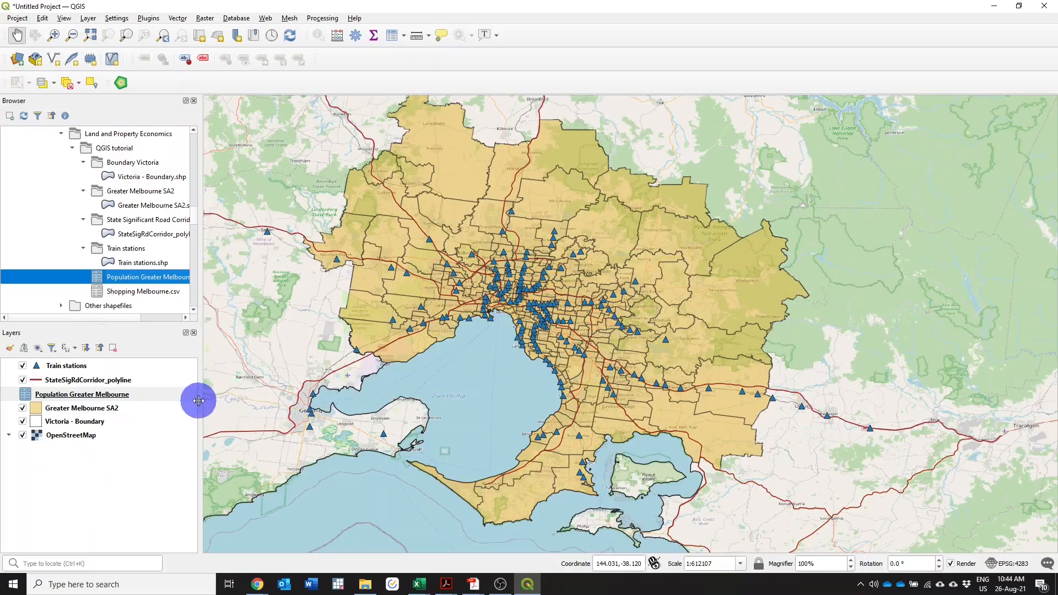
# - Open the join settings in the Greater Melbourne SA2 layer's properties and start a new vector join
pyautogui.rightClick(82, 413)
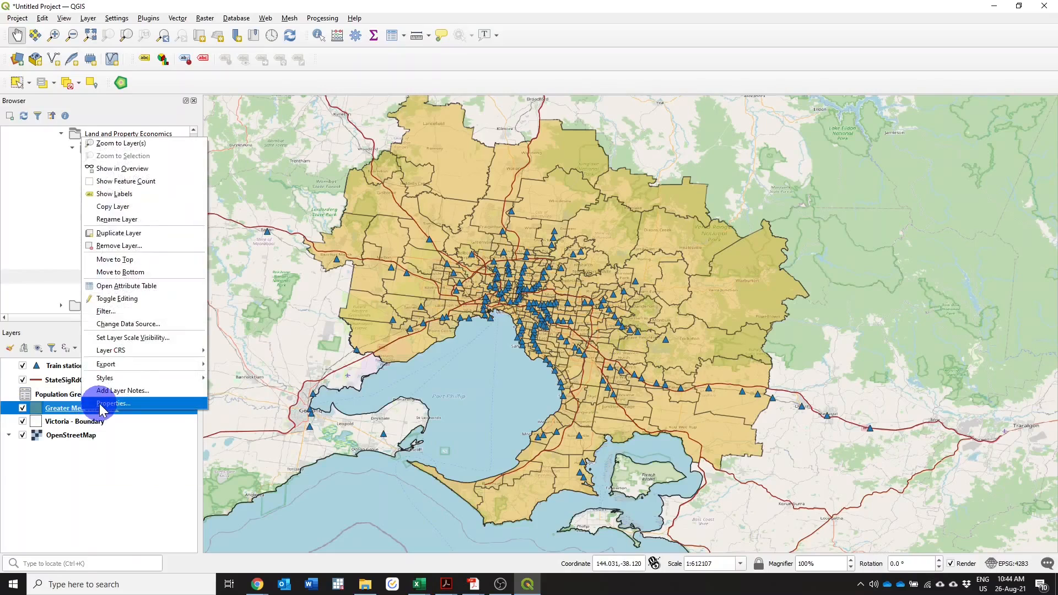
pyautogui.click(100, 406)
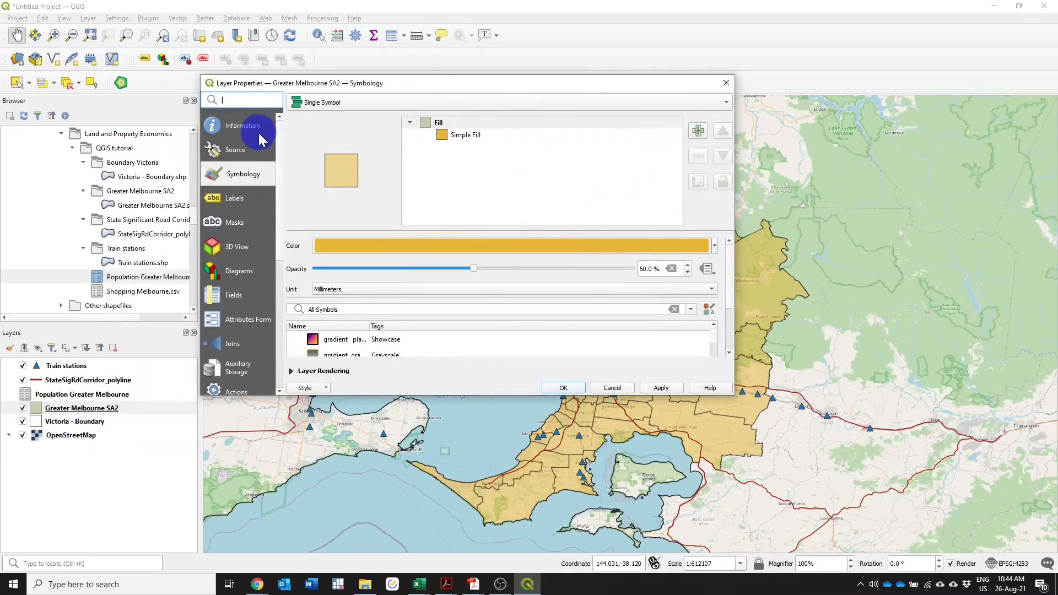
pyautogui.scroll(-1, 259, 156)
pyautogui.scroll(-3, 259, 157)
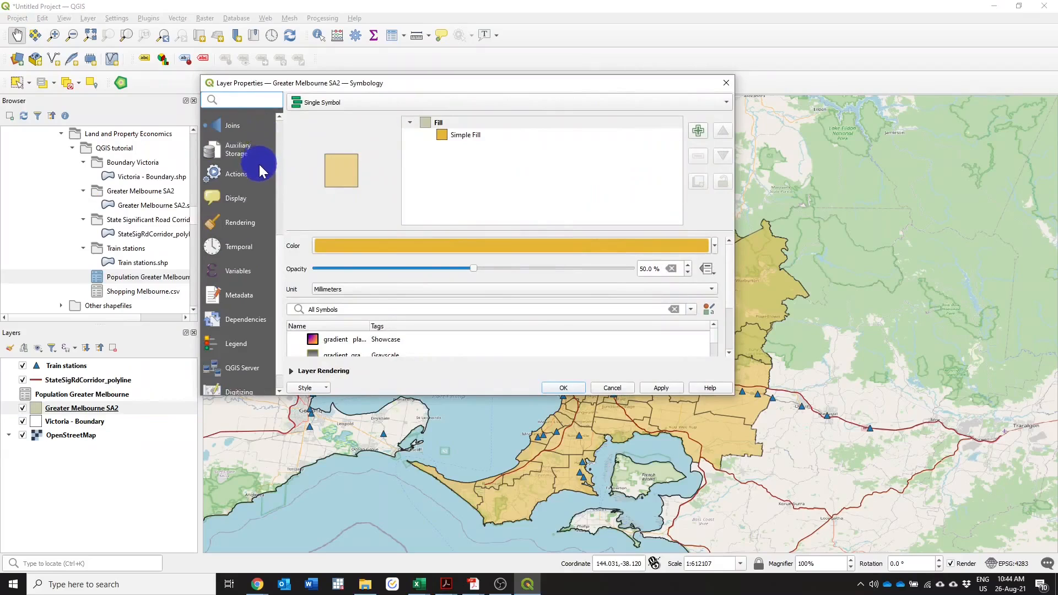
pyautogui.scroll(4, 250, 233)
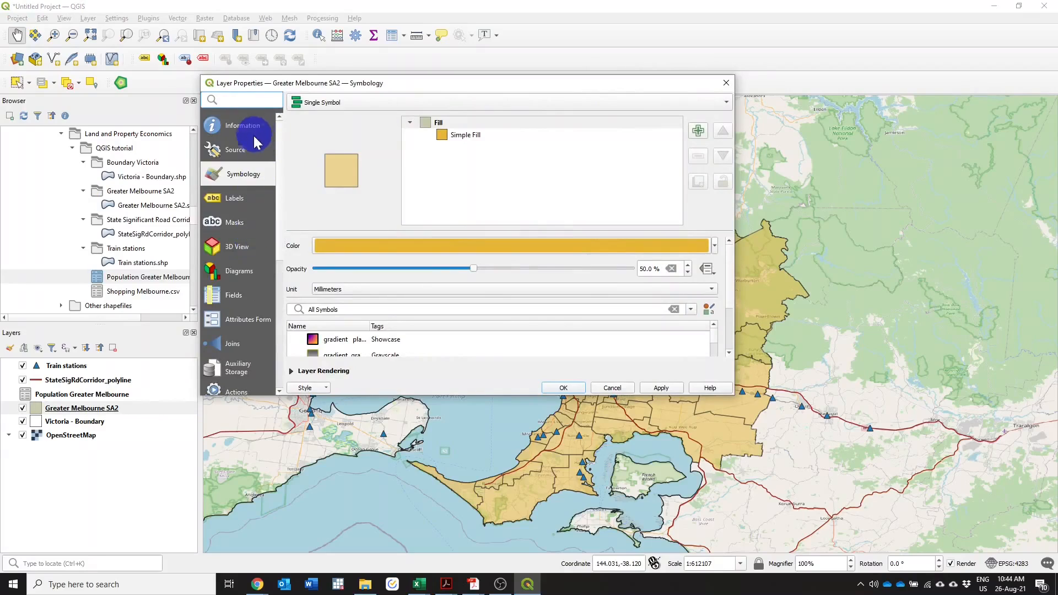
pyautogui.click(233, 346)
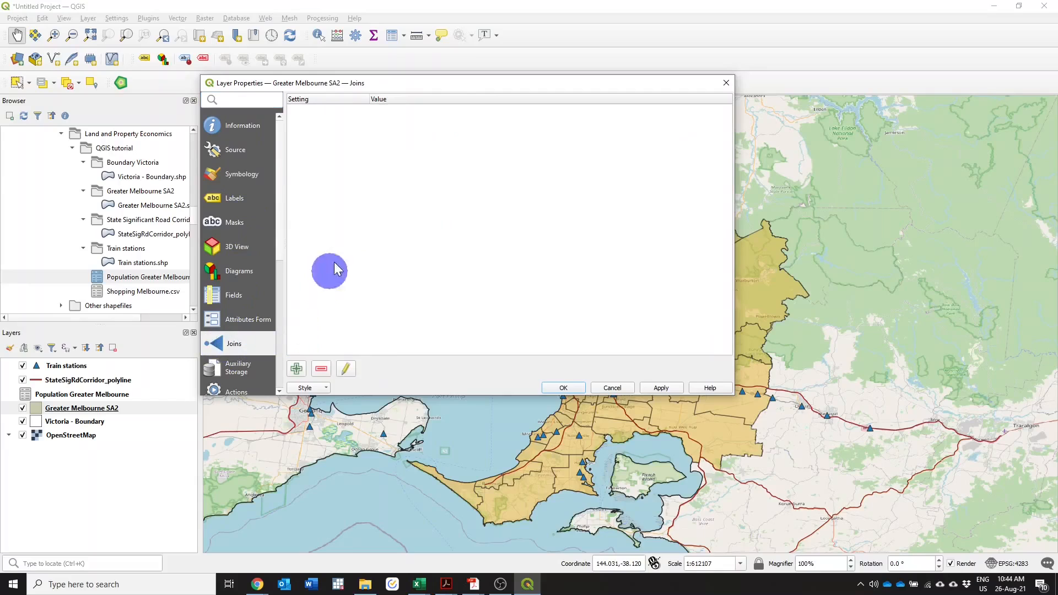
pyautogui.click(298, 368)
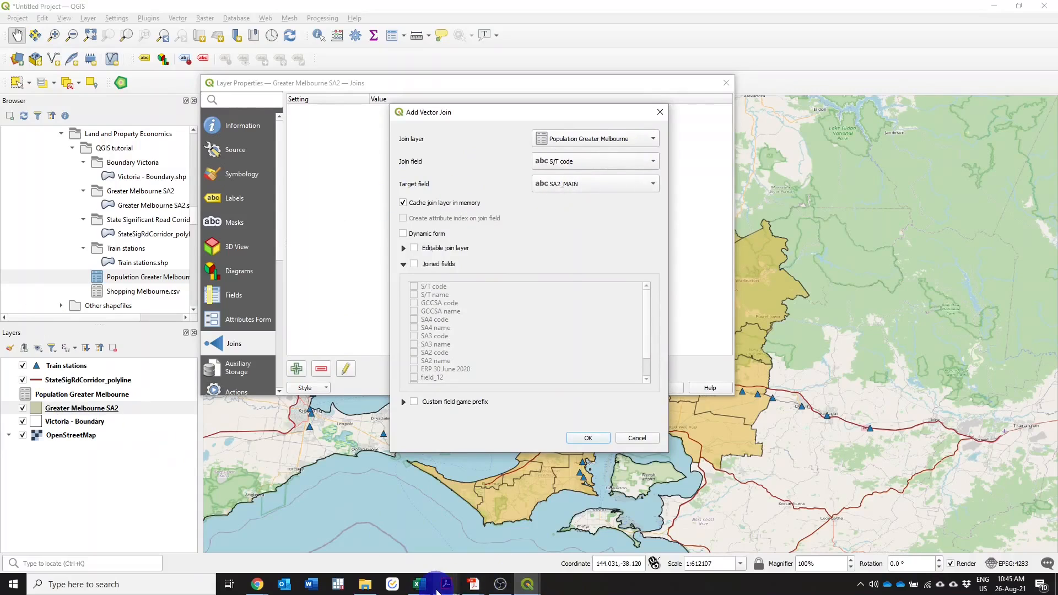
# - Examine the SA2 code column of the population spreadsheet in Excel and return to the QGIS join settings
pyautogui.click(419, 584)
pyautogui.click(763, 548)
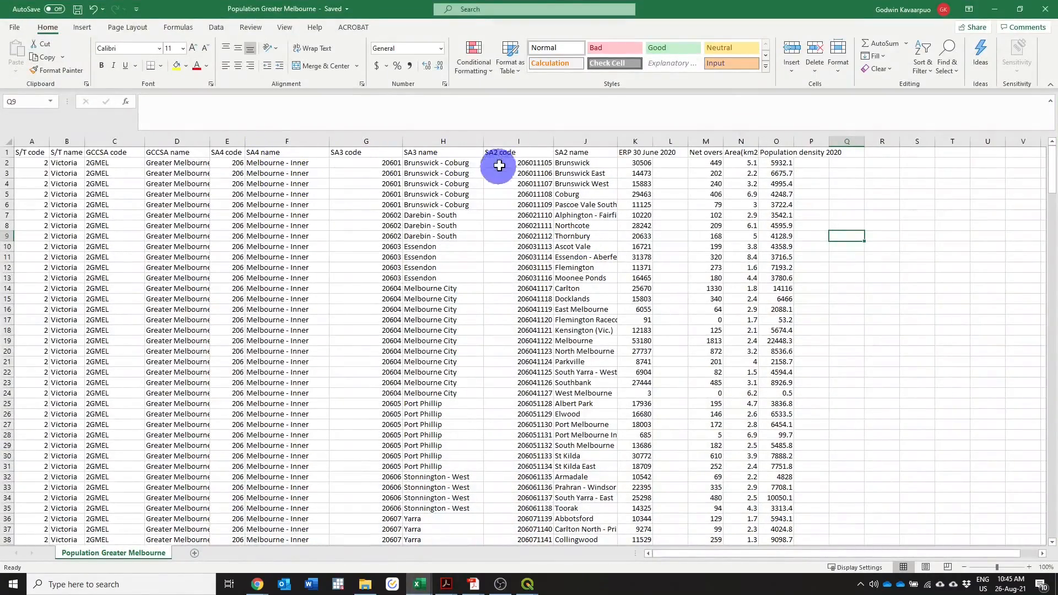
pyautogui.moveTo(515, 152); pyautogui.dragTo(513, 382)
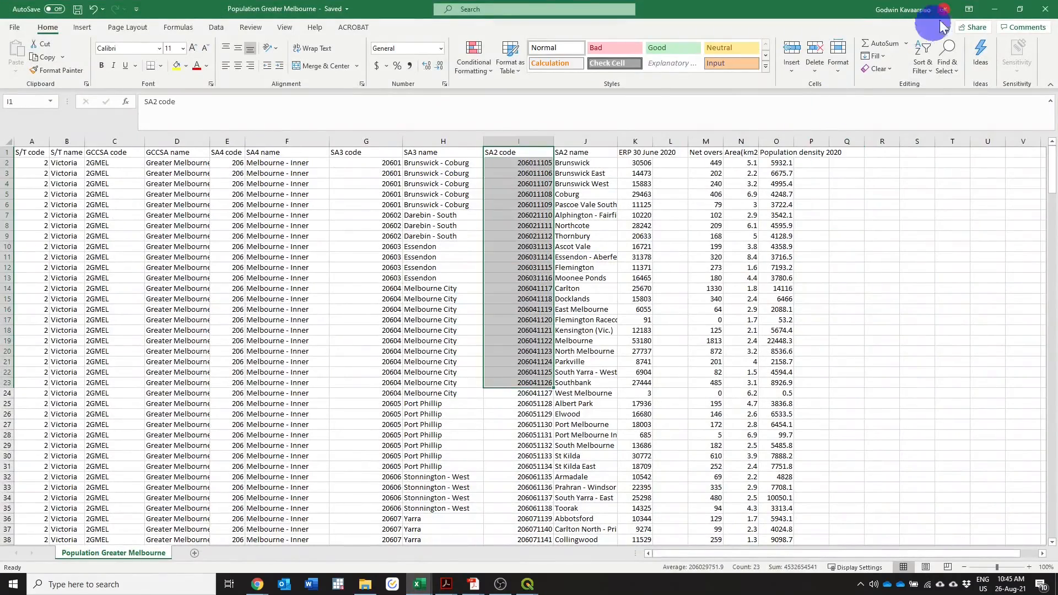
pyautogui.click(993, 16)
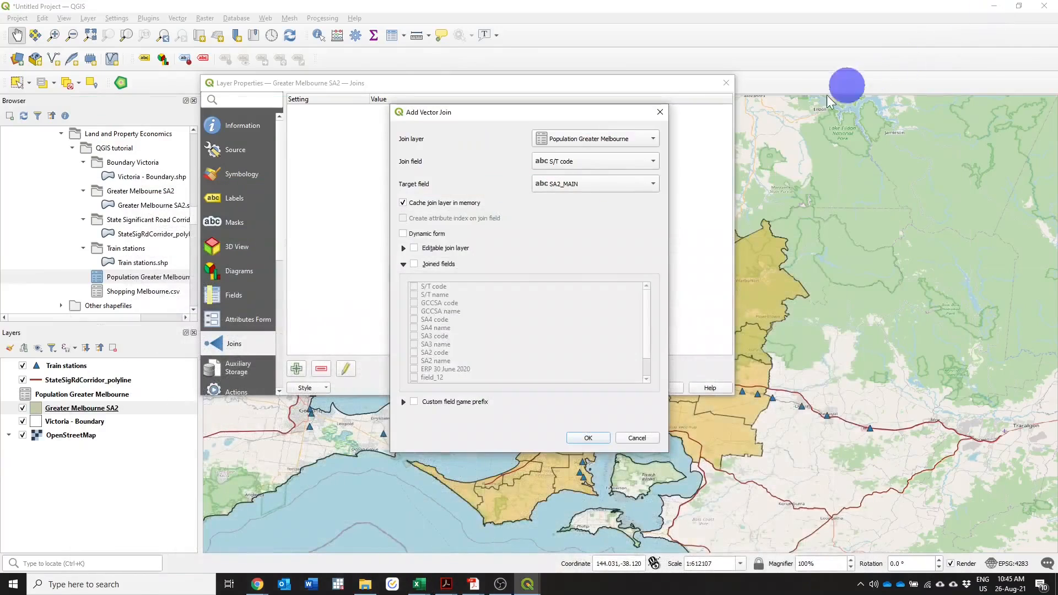
# - Set the join field to SA2 code and the target field to SA2_MAIN for the Population Greater Melbourne join
pyautogui.click(584, 164)
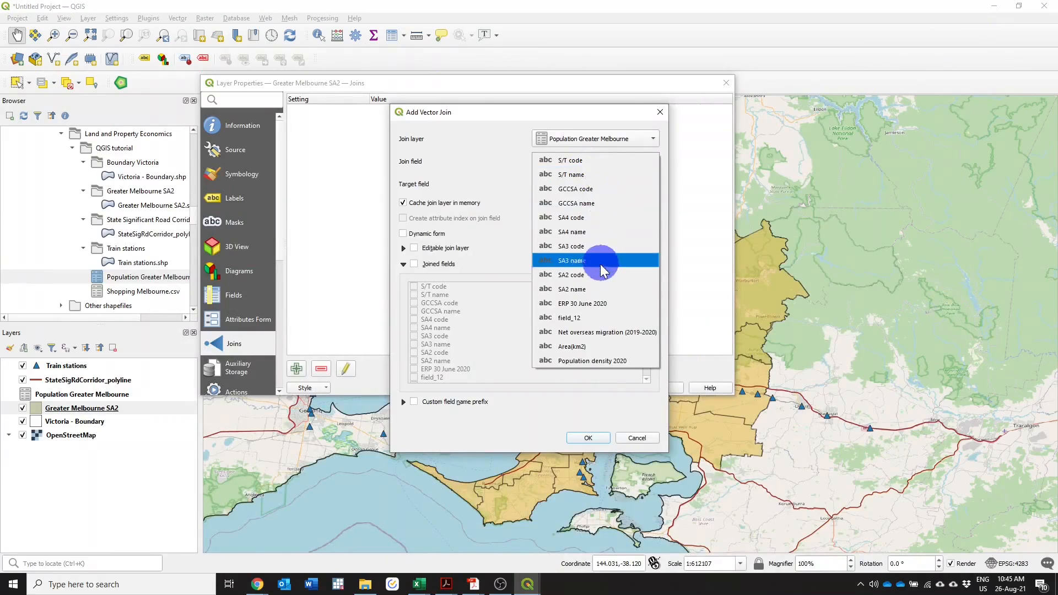
pyautogui.click(596, 274)
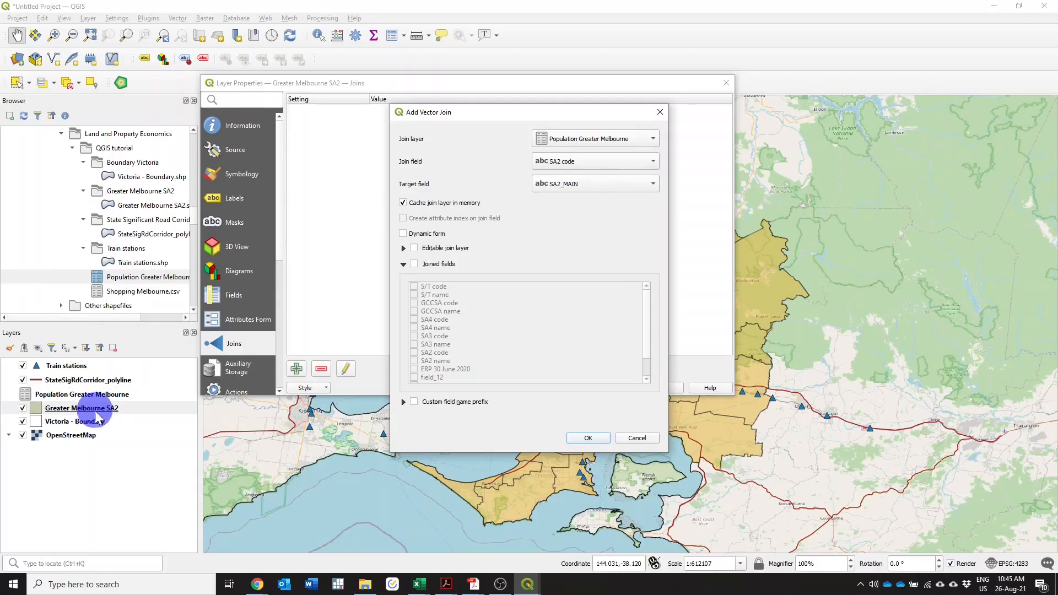
pyautogui.click(554, 185)
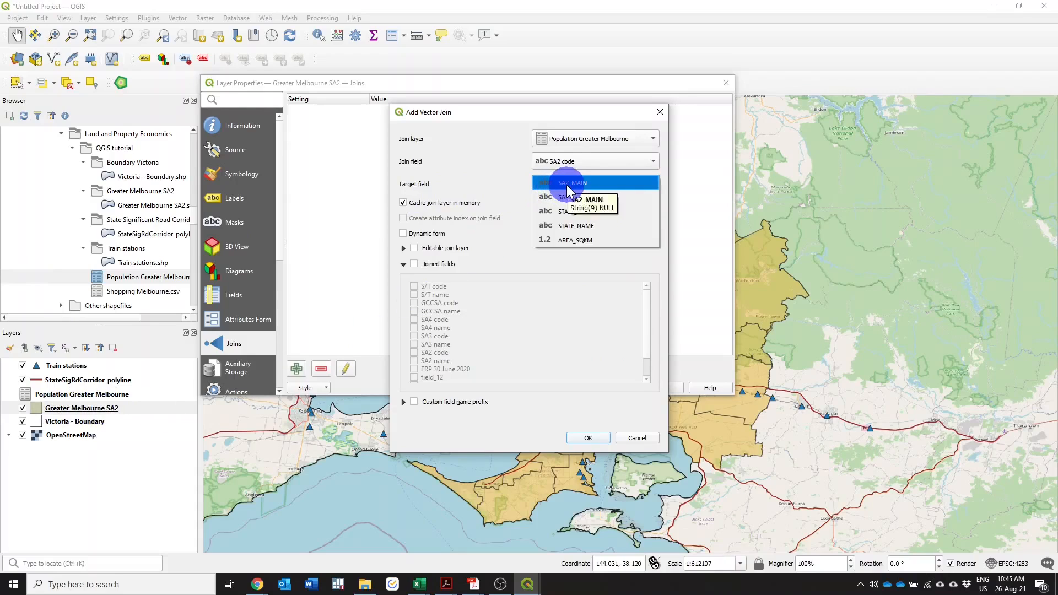
pyautogui.click(567, 185)
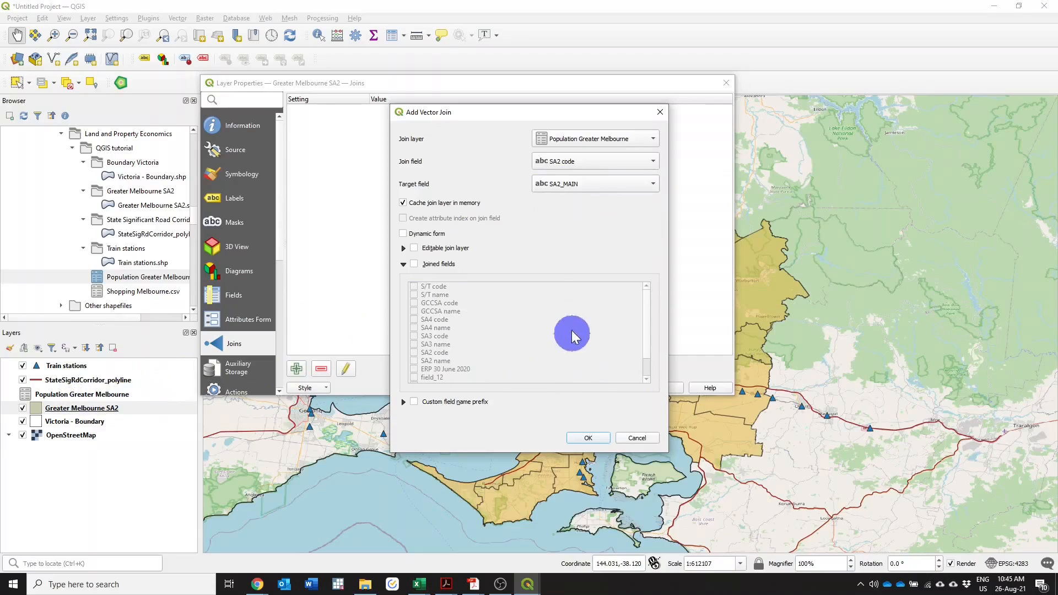
# - Limit the joined fields to ERP 30 June 2020, Net overseas migration (2019-2020) and Population density 2020, and apply the join
pyautogui.click(415, 263)
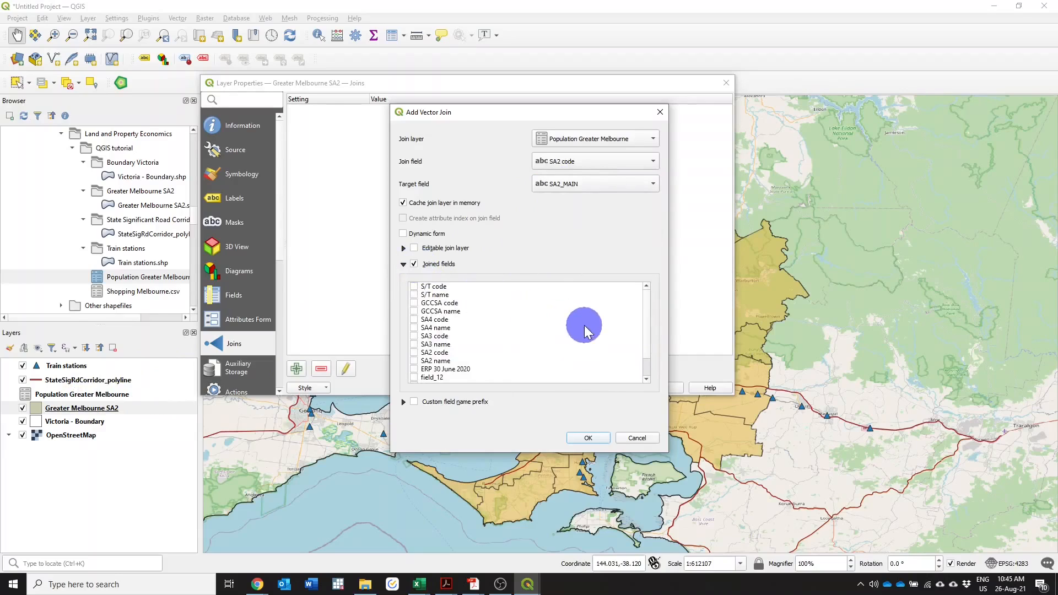
pyautogui.scroll(-1, 584, 342)
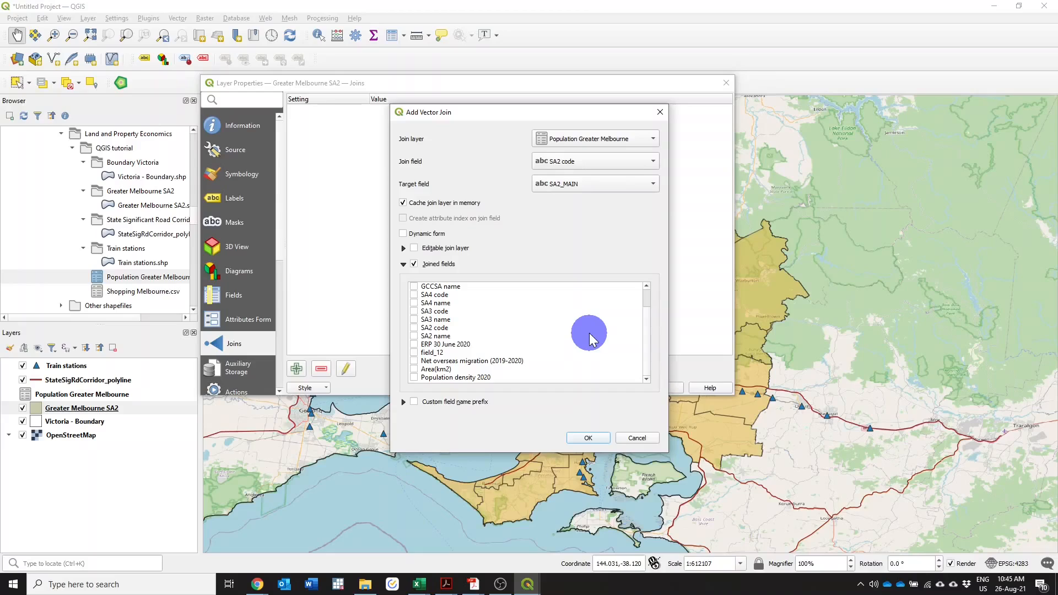
pyautogui.scroll(1, 458, 317)
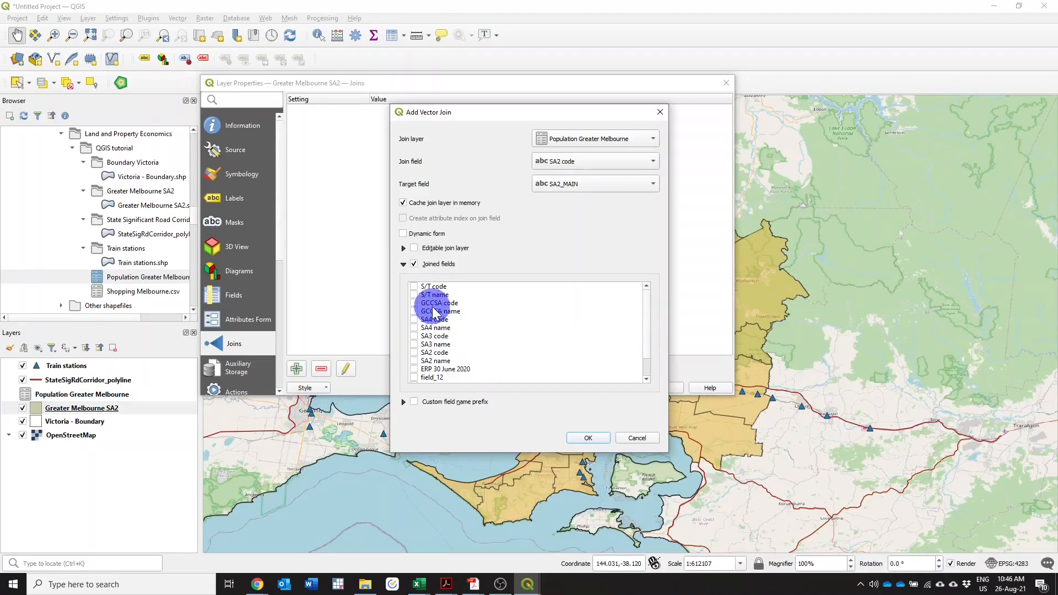
pyautogui.scroll(-1, 453, 328)
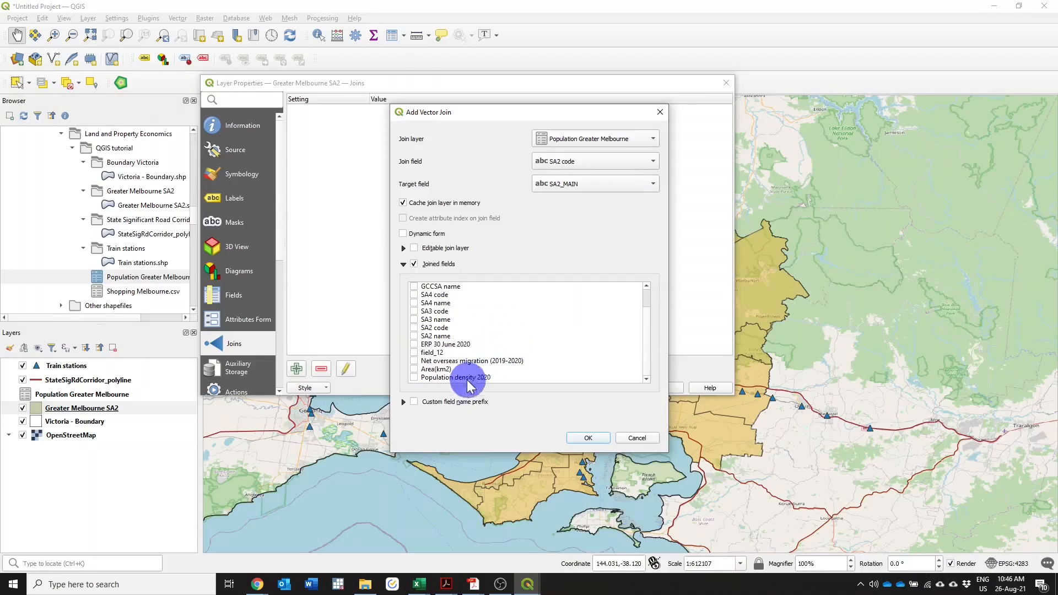
pyautogui.click(415, 344)
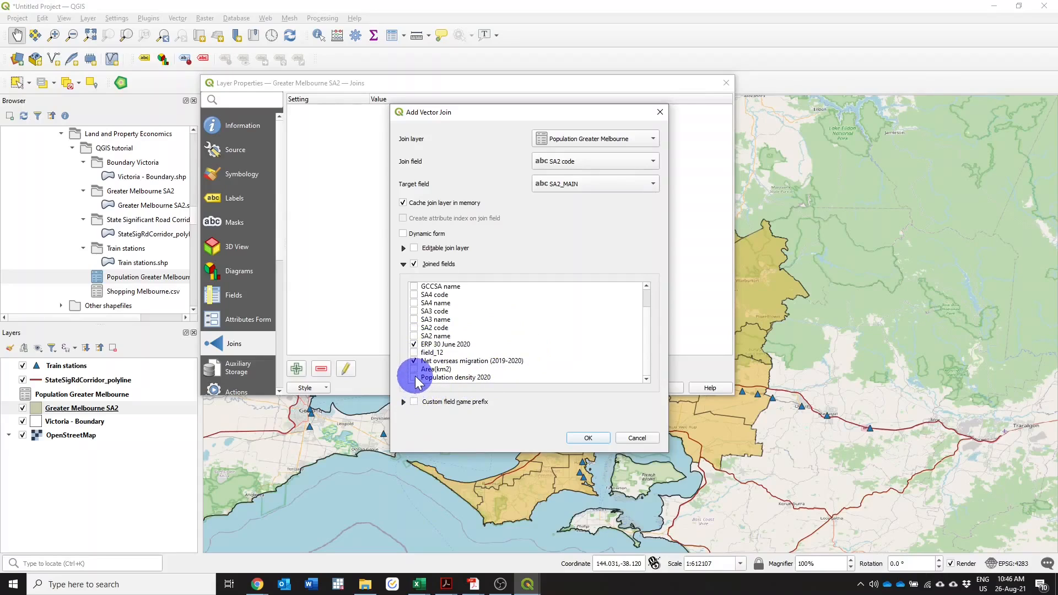
pyautogui.click(415, 377)
pyautogui.click(589, 438)
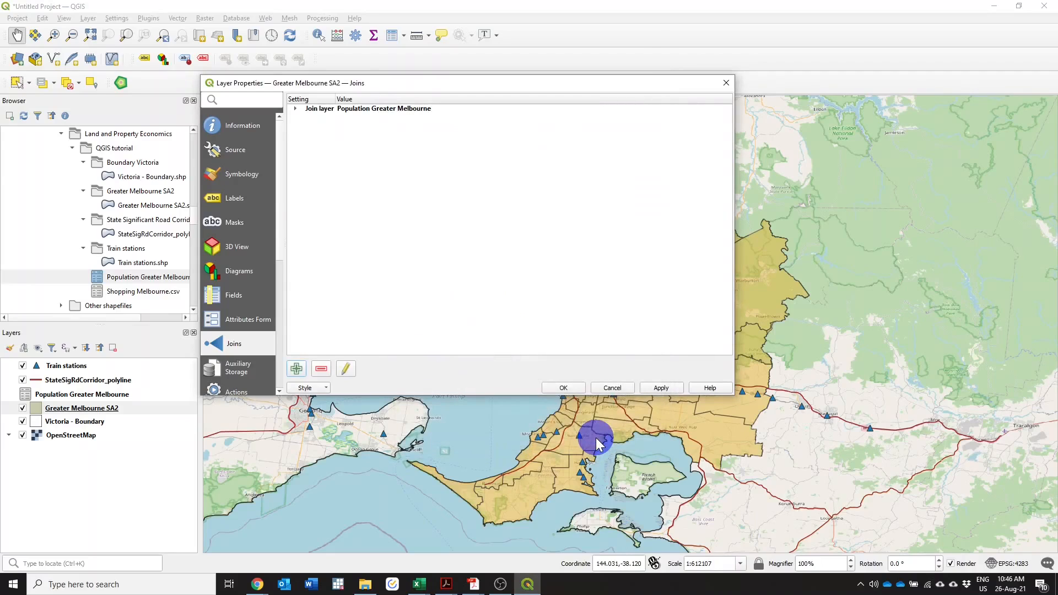
pyautogui.click(657, 389)
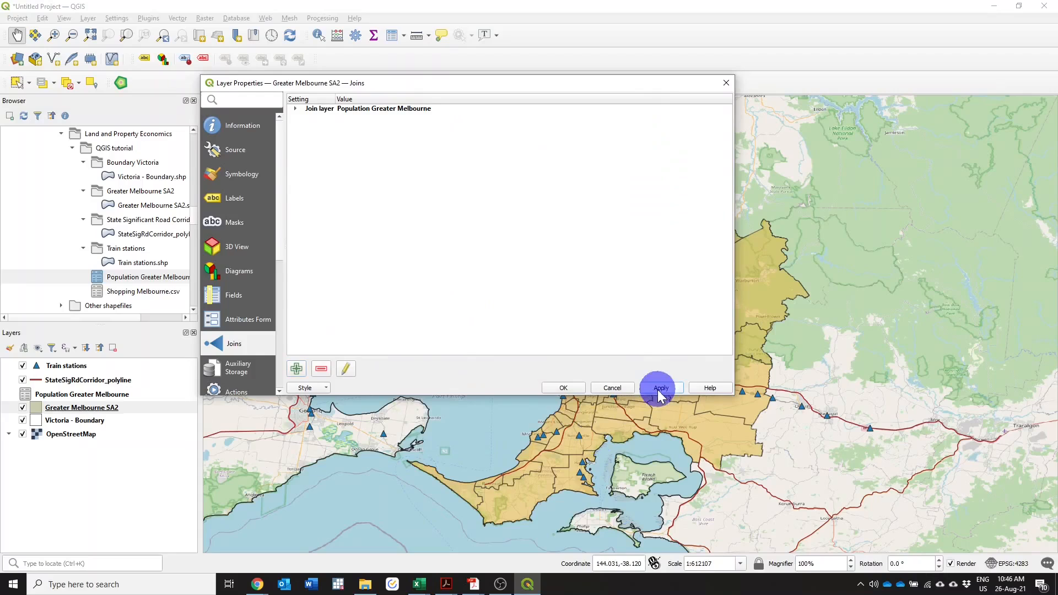
pyautogui.click(570, 387)
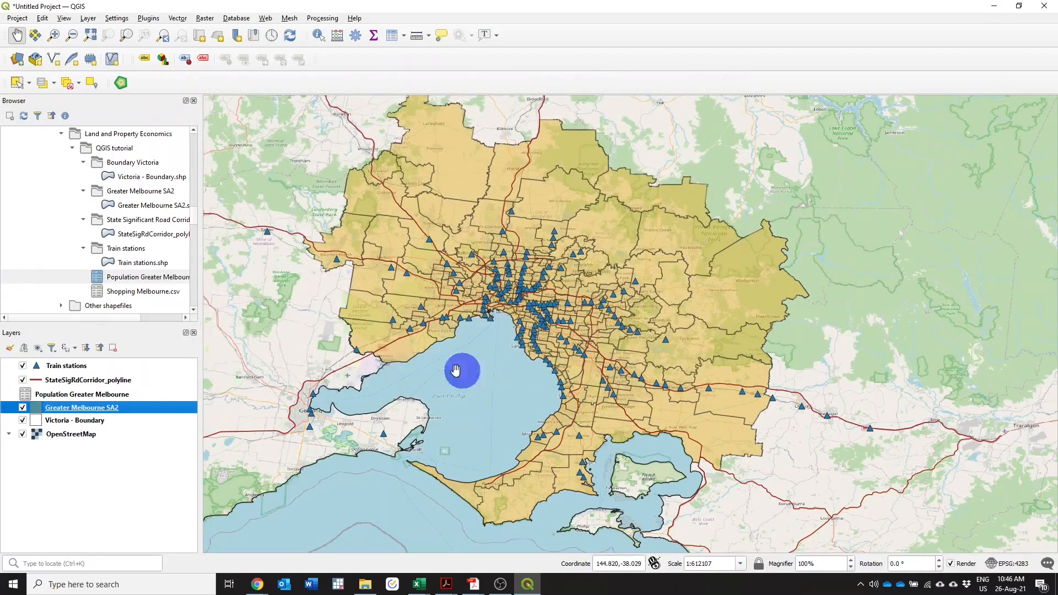
# - Check the joined population columns in the Greater Melbourne SA2 layer's attribute table and close the table
pyautogui.rightClick(113, 413)
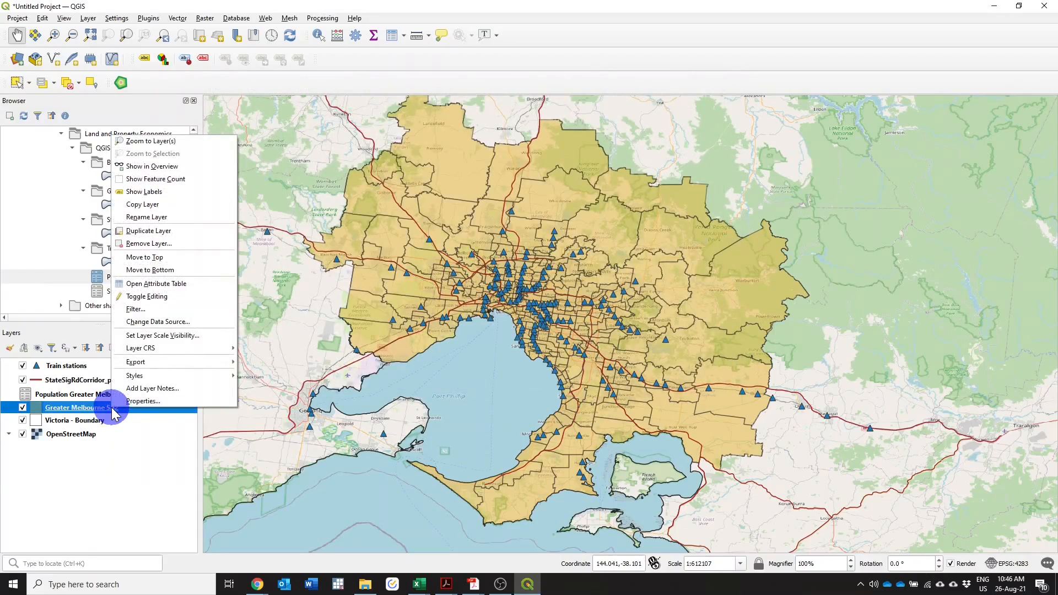
pyautogui.click(156, 284)
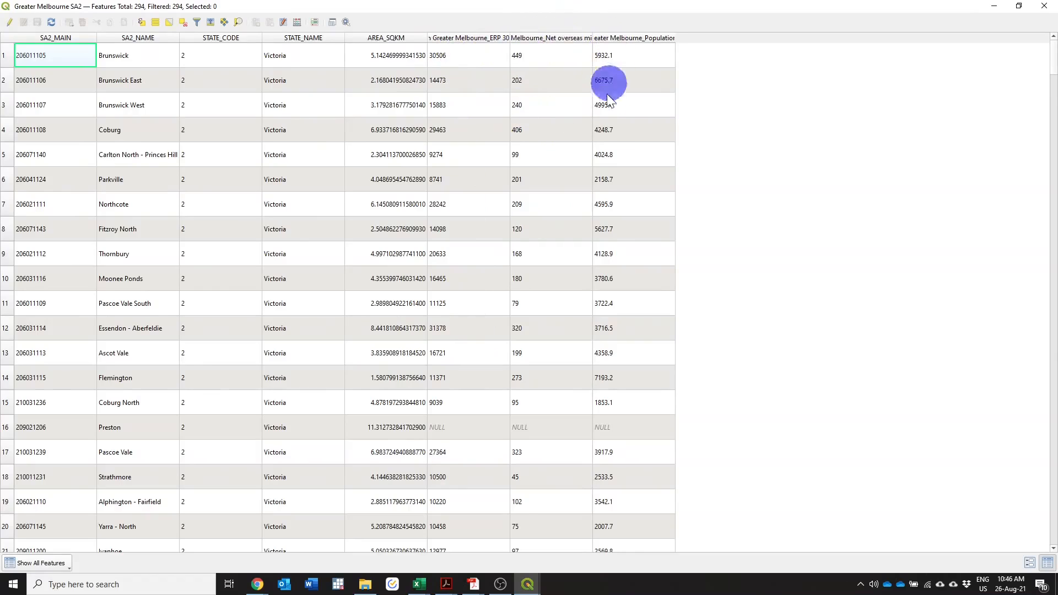
pyautogui.click(1045, 8)
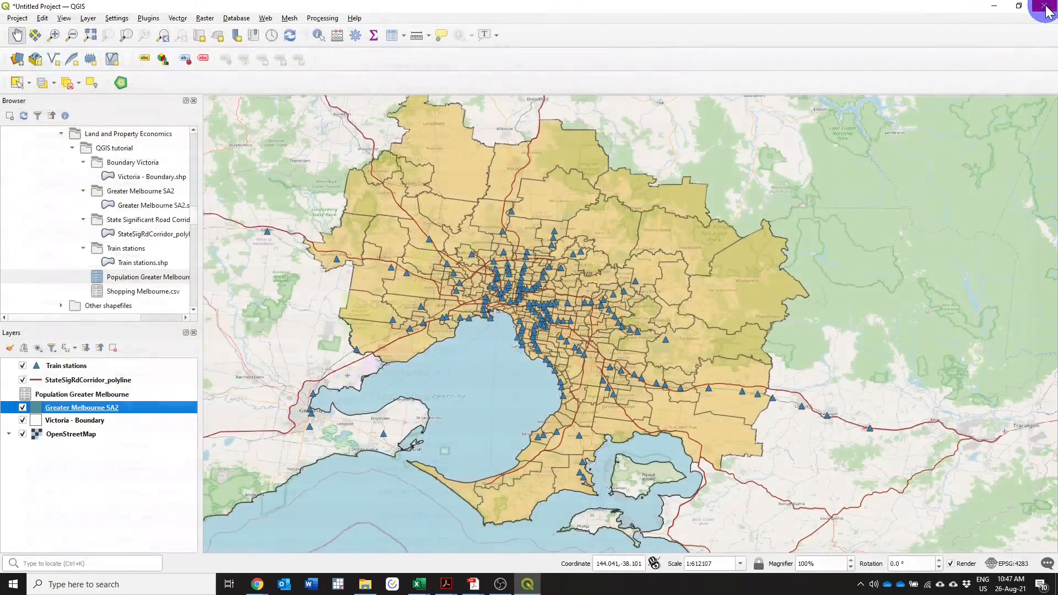
pyautogui.rightClick(98, 395)
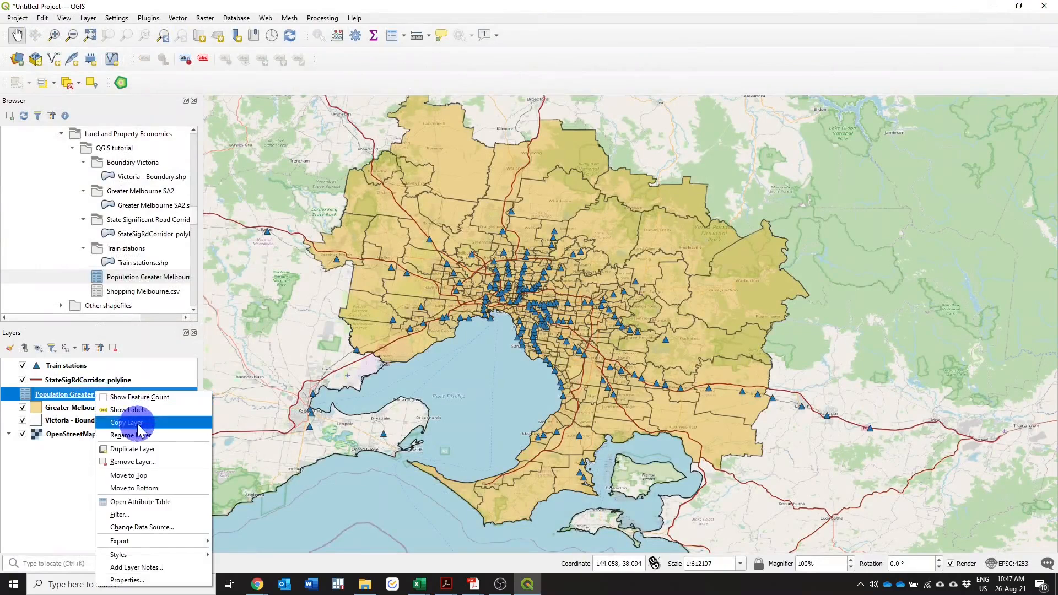
pyautogui.click(75, 487)
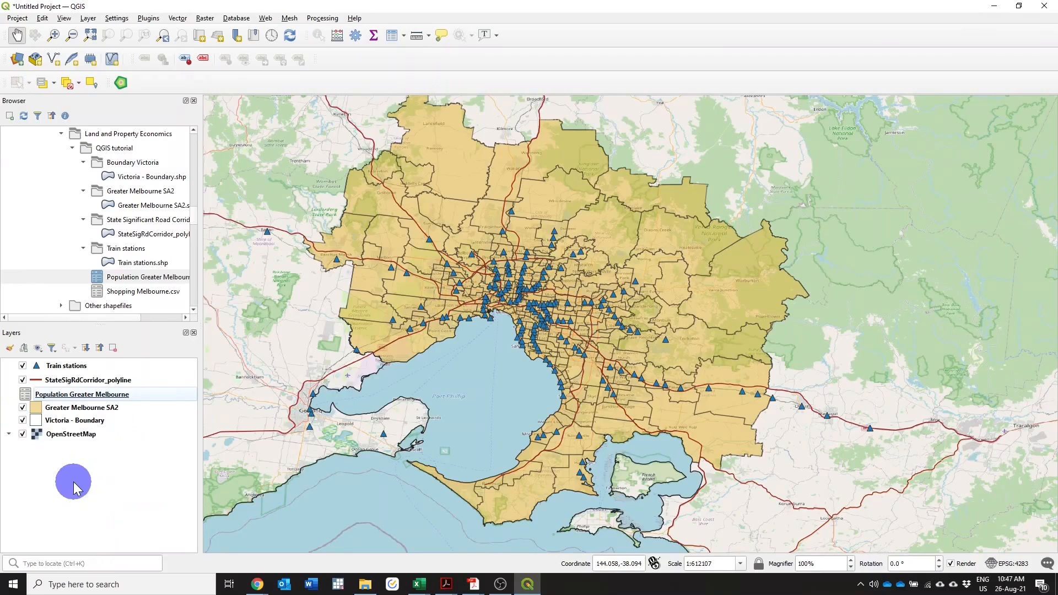
# - Start exporting the features of the Greater Melbourne SA2 layer in ESRI Shapefile format
pyautogui.click(82, 409)
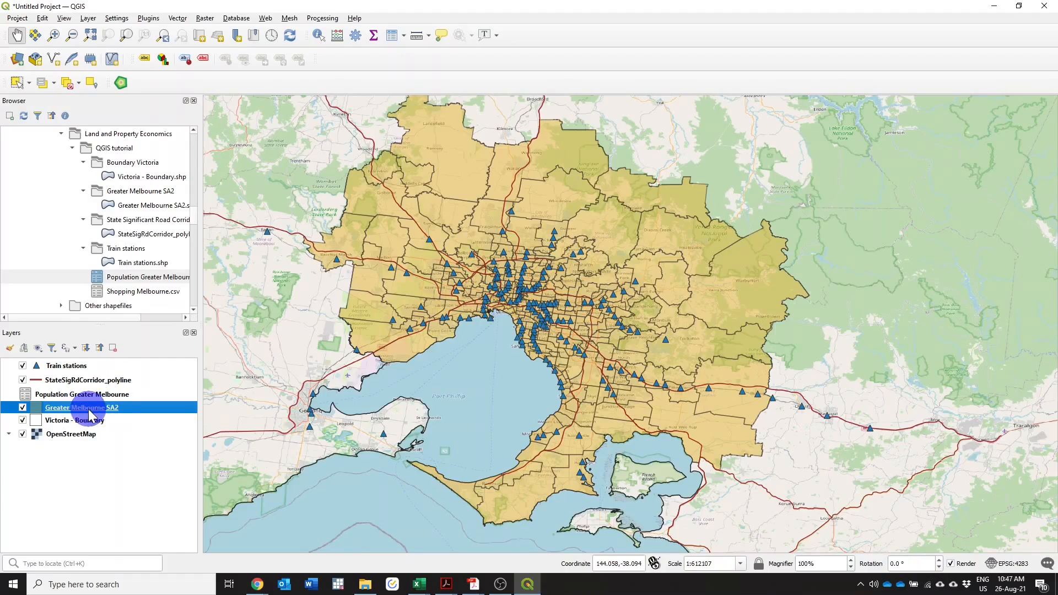
pyautogui.rightClick(89, 412)
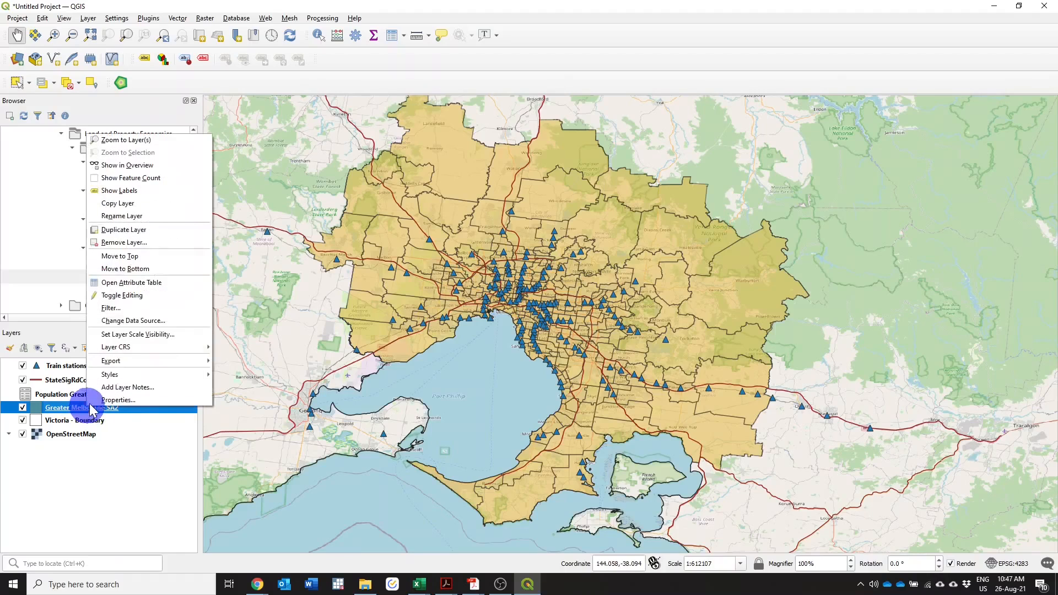
pyautogui.moveTo(139, 368)
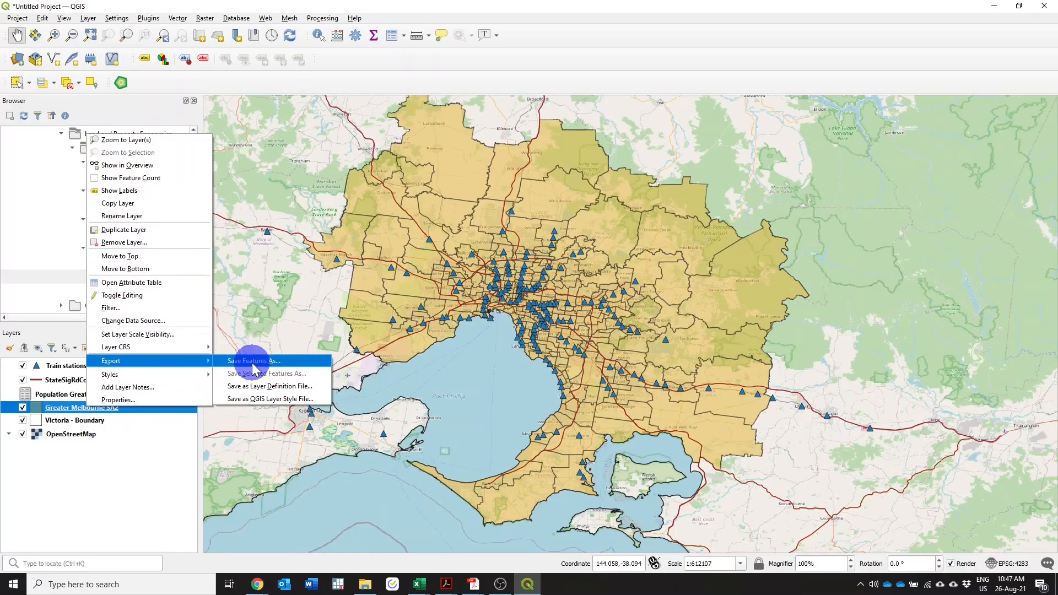
pyautogui.click(253, 365)
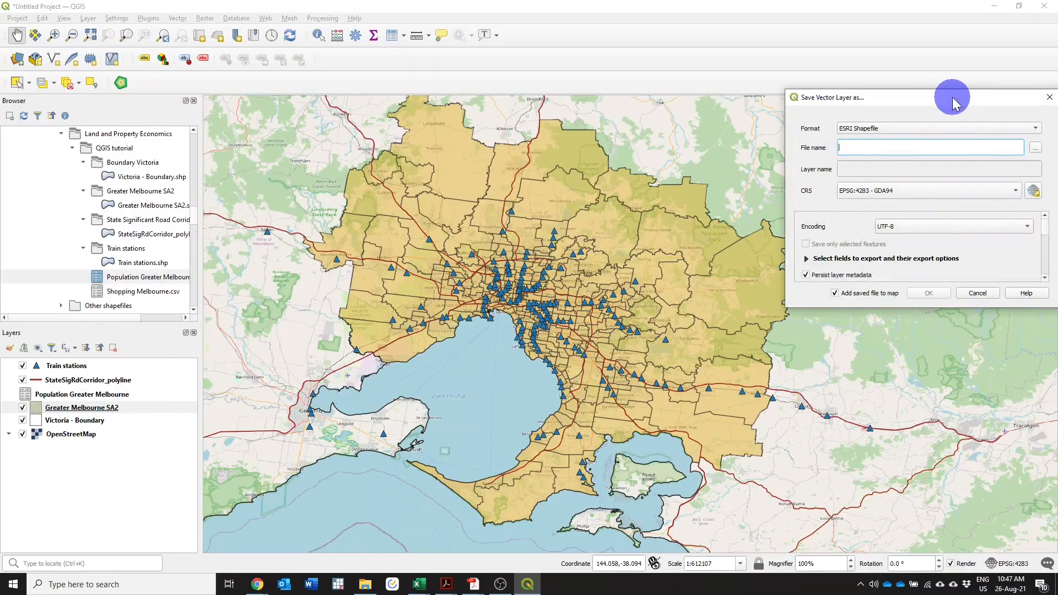
pyautogui.moveTo(955, 101); pyautogui.dragTo(434, 166)
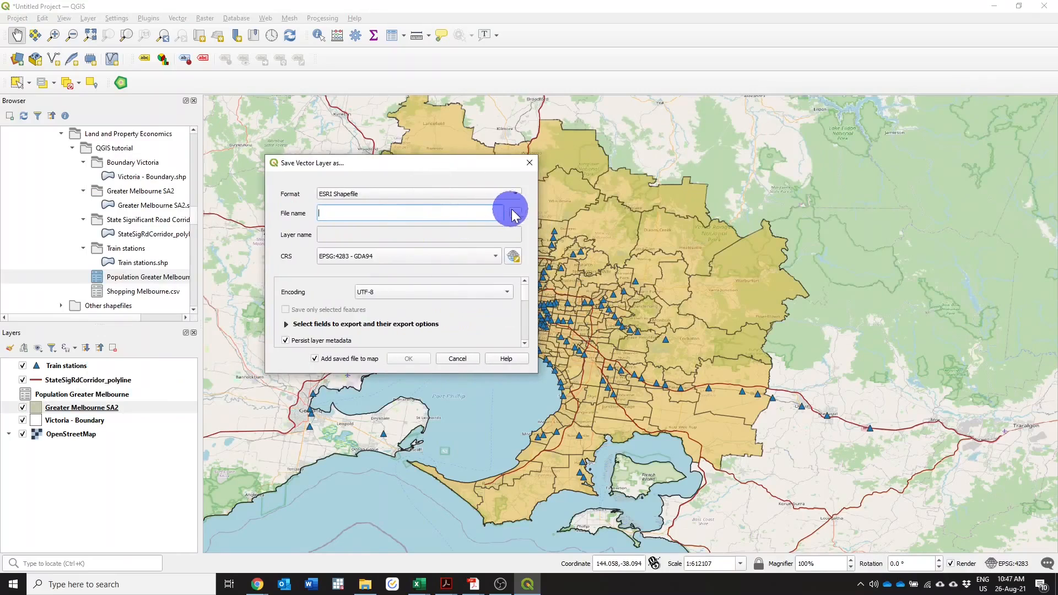
pyautogui.click(351, 194)
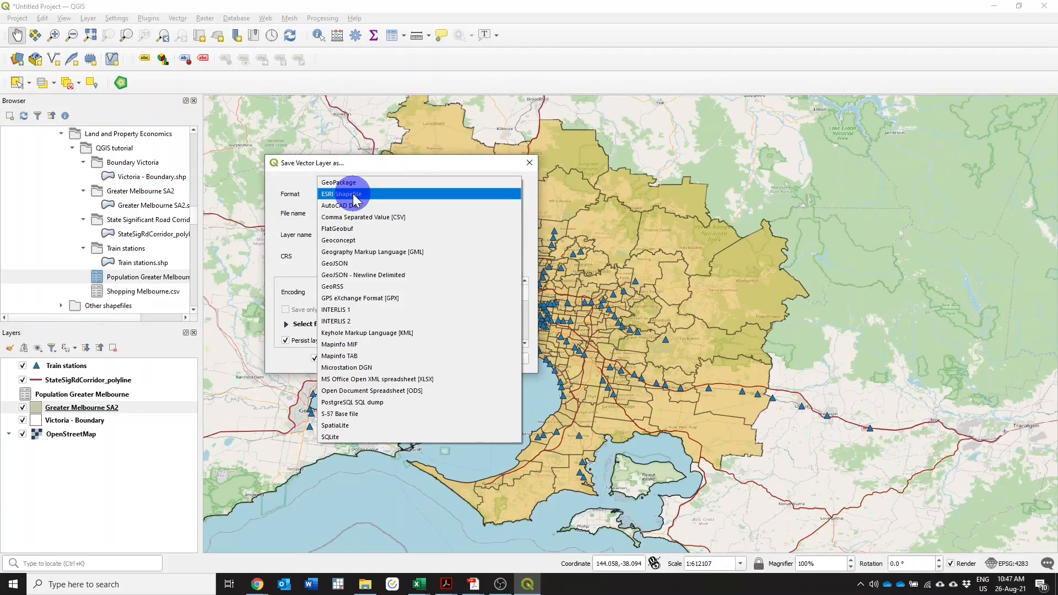
pyautogui.click(354, 196)
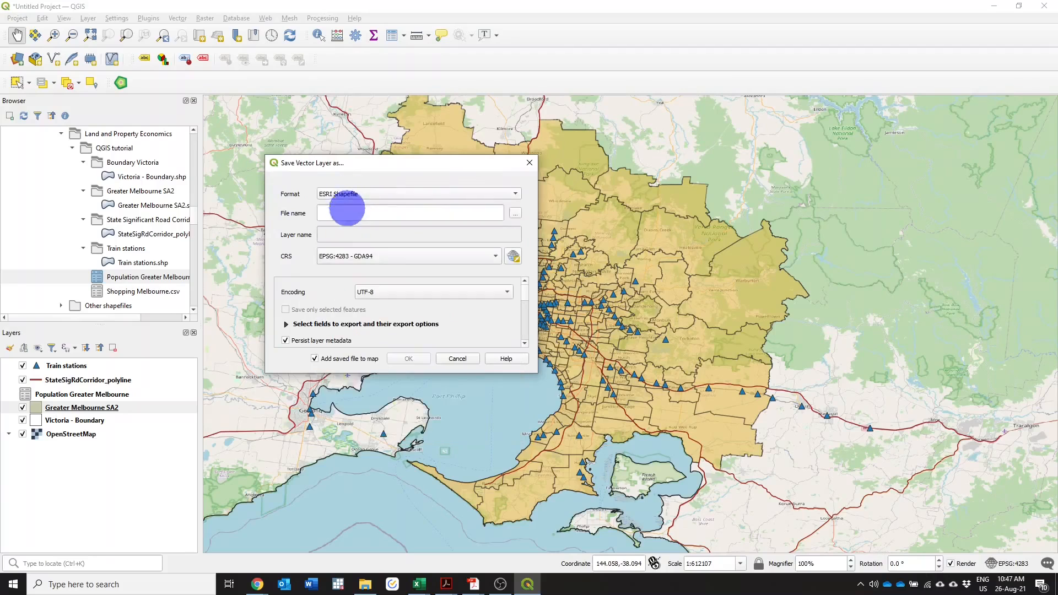
# - Browse for the export location and create a folder named Greater Melbourne SA2 new in Land and Property Economics
pyautogui.click(495, 213)
pyautogui.click(516, 213)
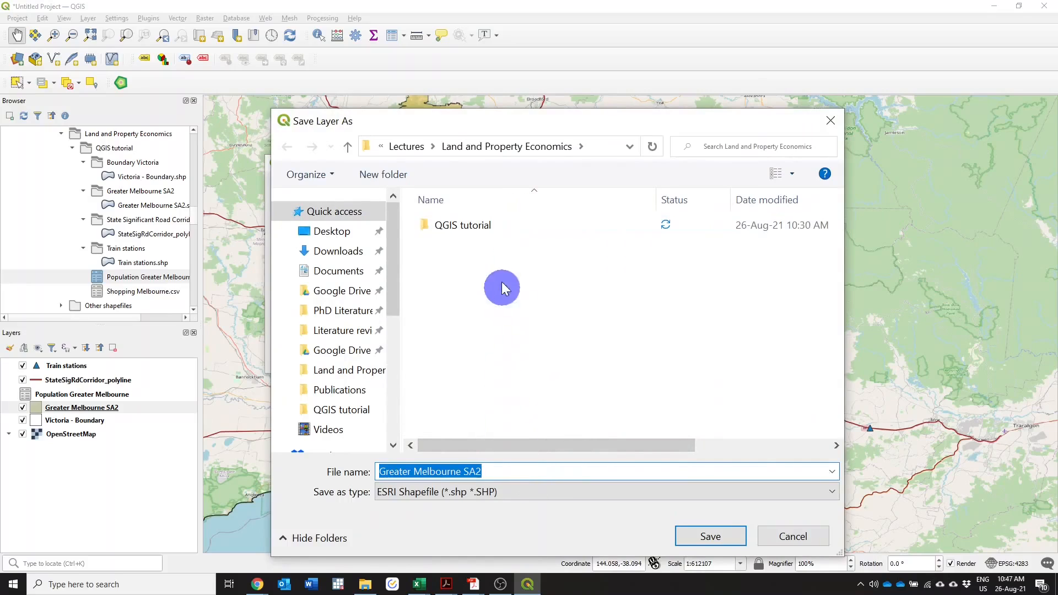
pyautogui.click(382, 174)
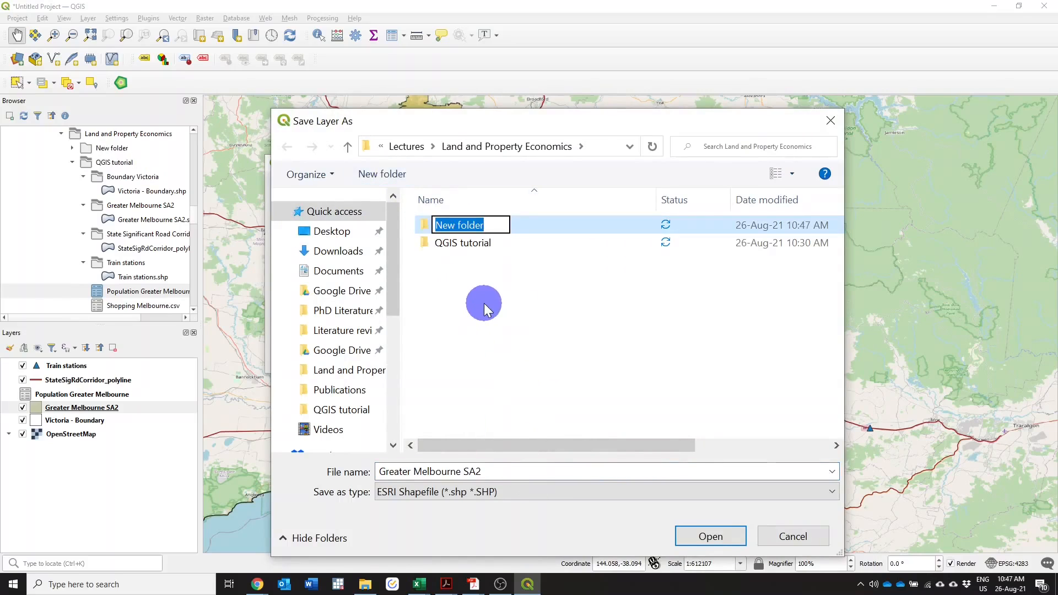
pyautogui.write('G')
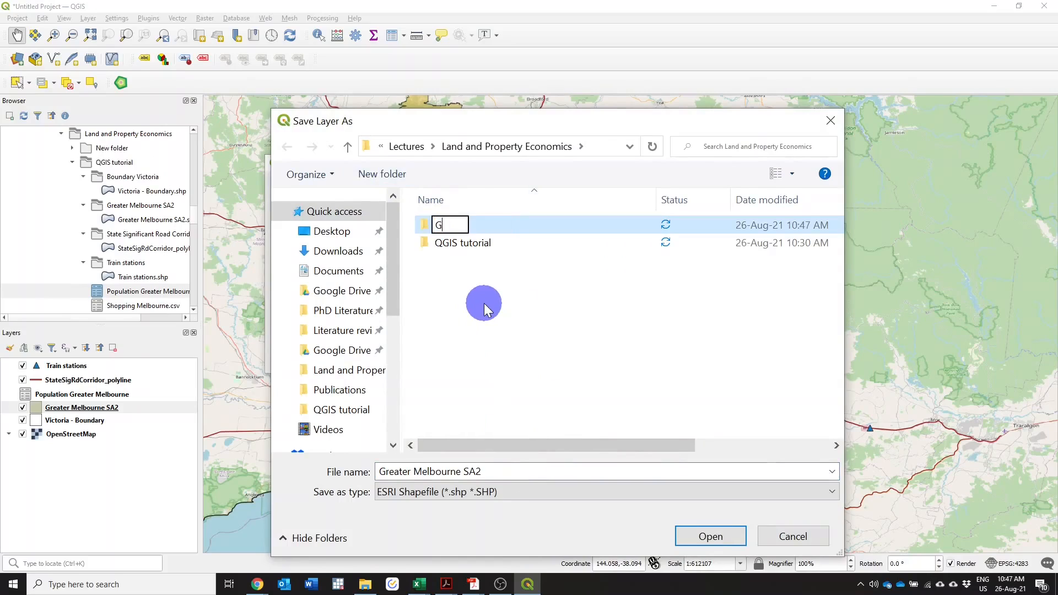
pyautogui.write('reater M')
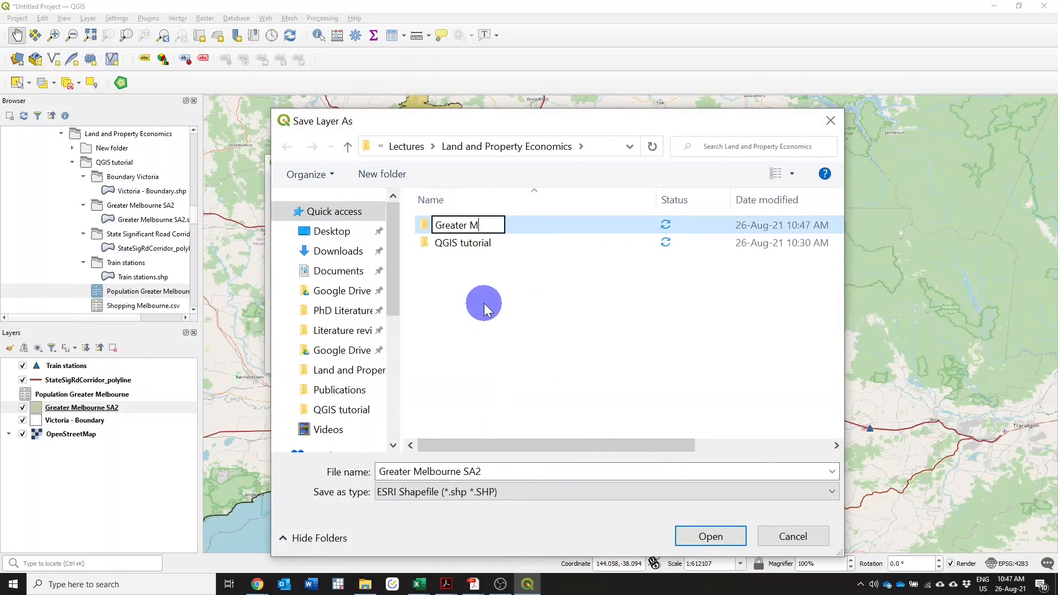
pyautogui.write('elbourne SA')
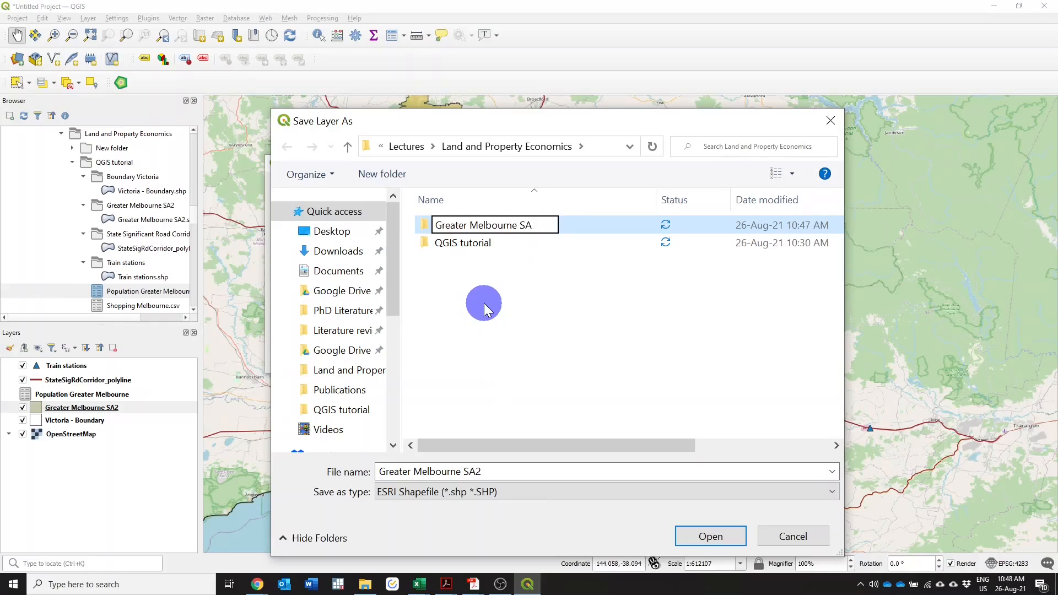
pyautogui.write('2 new')
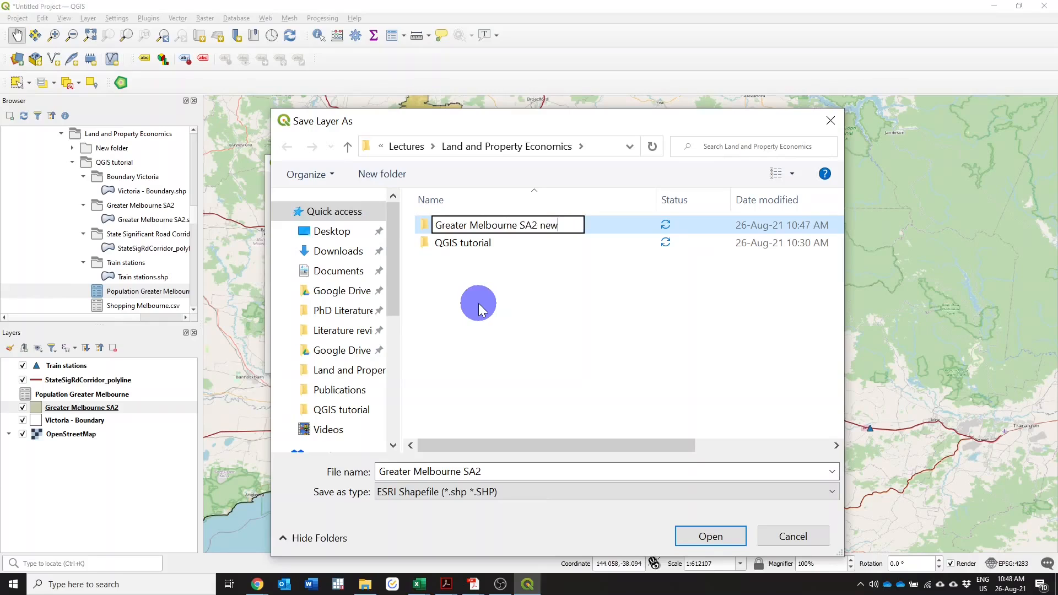
pyautogui.click(505, 286)
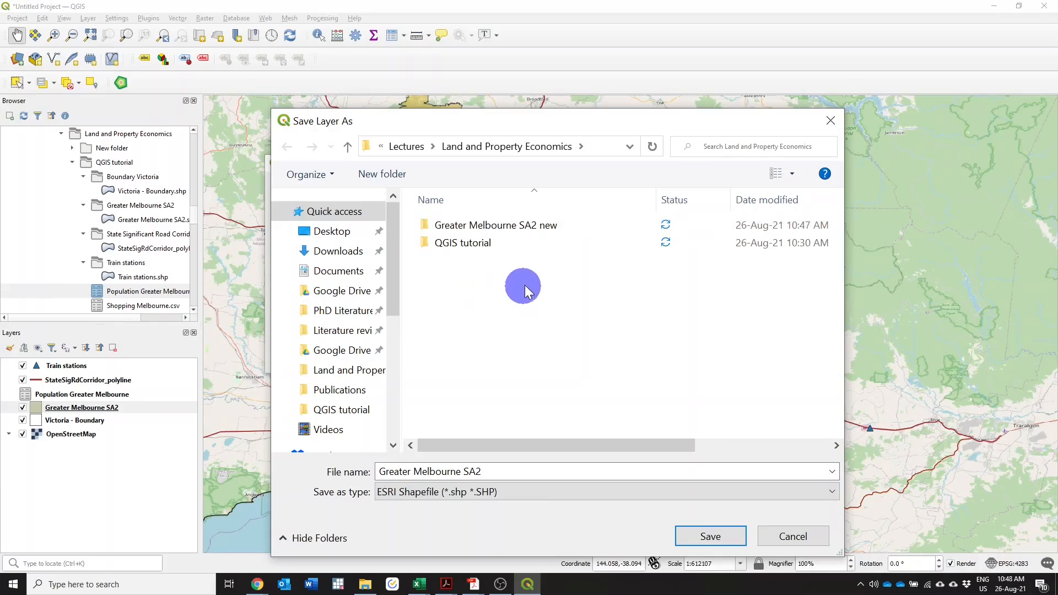
# - Set the export file to Greater Melbourne SA2 pop inside the Greater Melbourne SA2 new folder
pyautogui.click(538, 225)
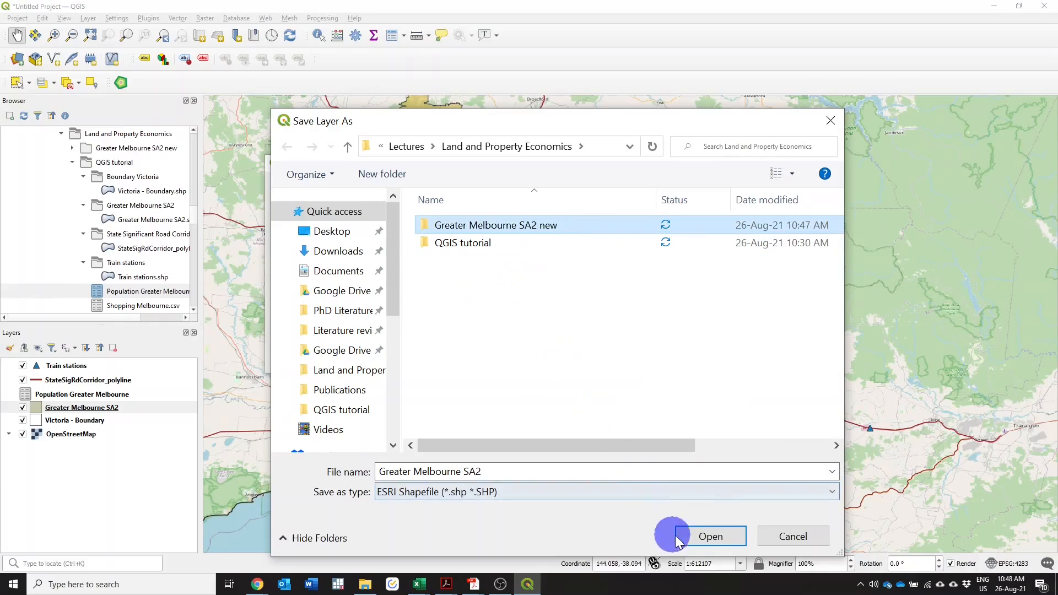
pyautogui.click(706, 536)
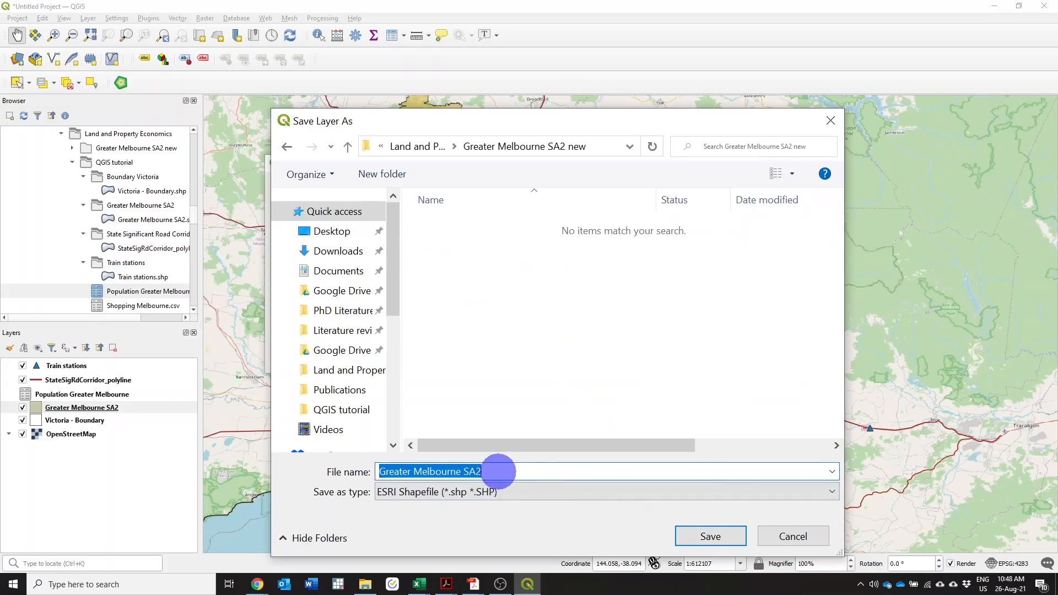
pyautogui.click(491, 471)
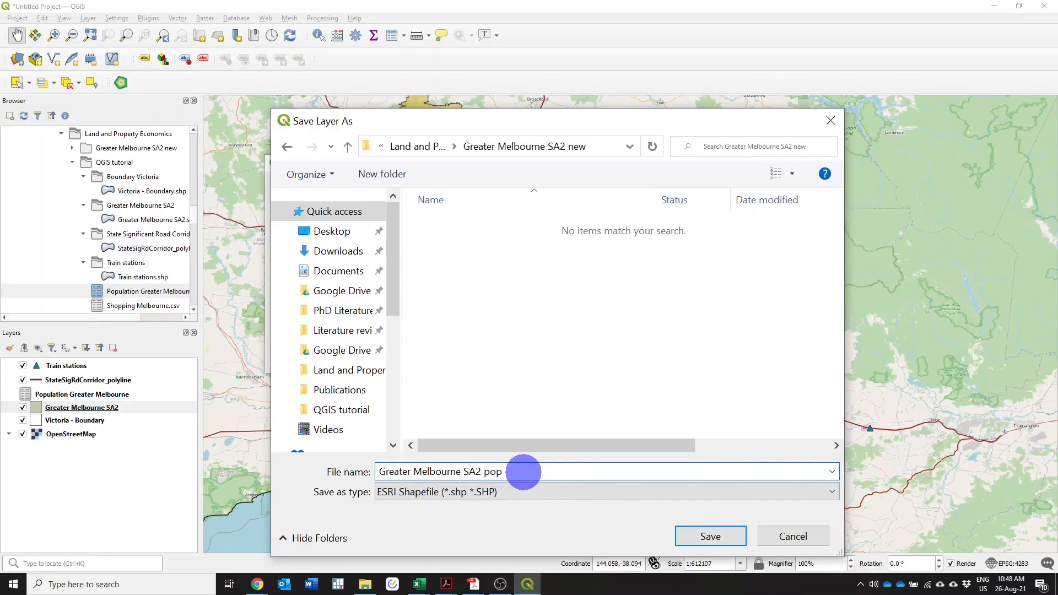
pyautogui.click(710, 537)
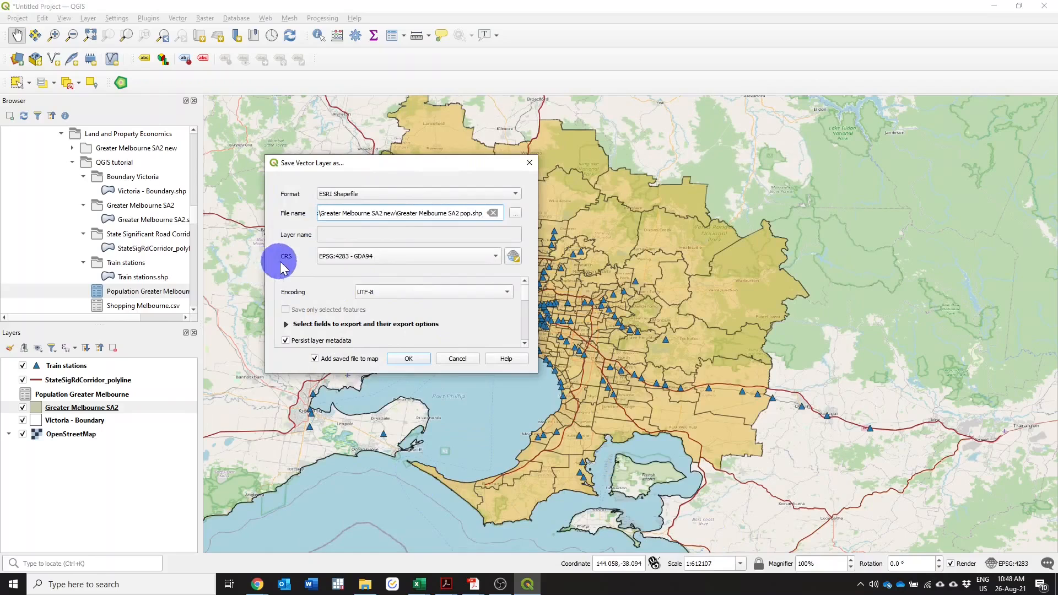
# - Review the remaining export options and export the shapefile in EPSG:4283 - GDA94, adding the saved file to the map
pyautogui.moveTo(386, 257)
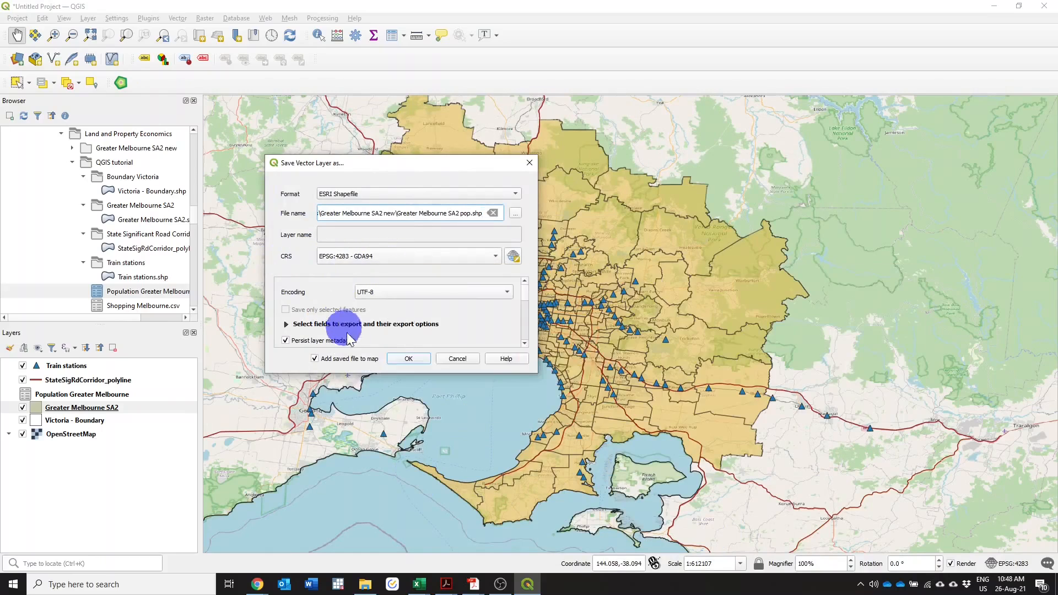
pyautogui.moveTo(522, 297); pyautogui.dragTo(520, 336)
pyautogui.click(406, 362)
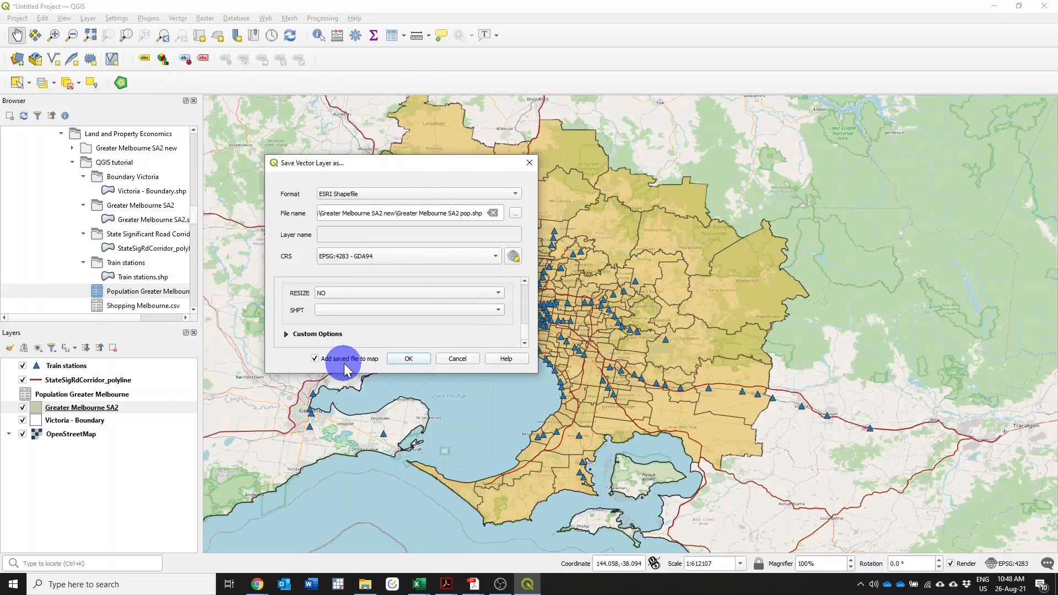
pyautogui.click(409, 360)
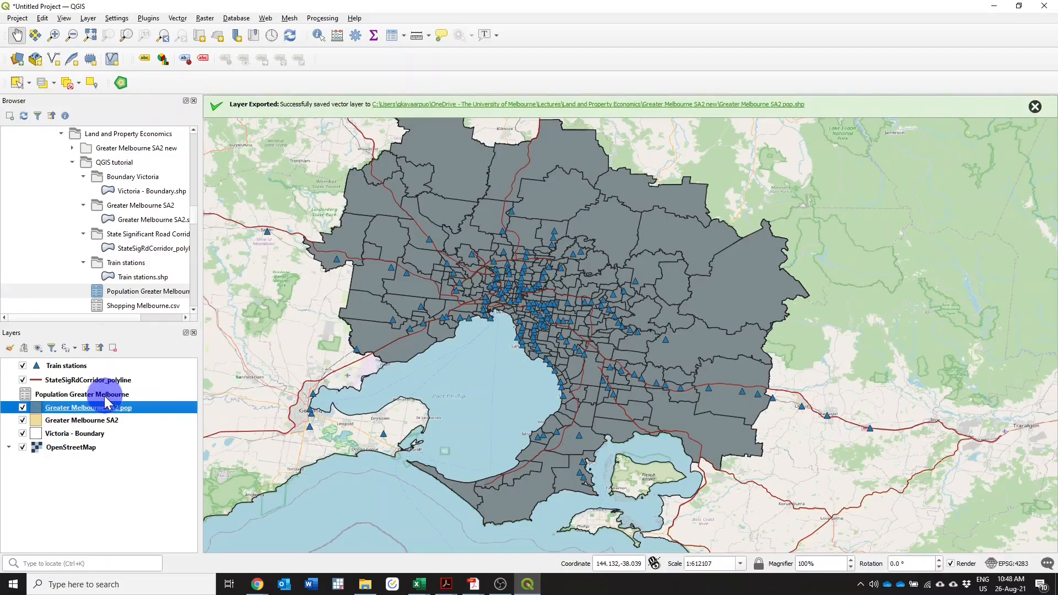
# - Remove the Population Greater Melbourne table and the original Greater Melbourne SA2 layer from the project
pyautogui.click(91, 396)
pyautogui.rightClick(104, 398)
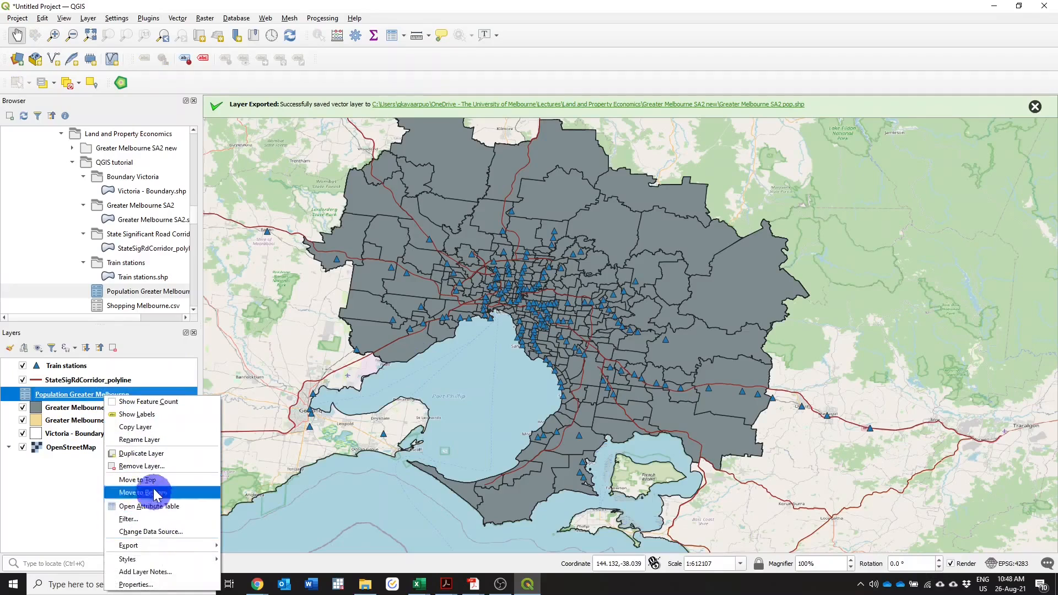
pyautogui.click(156, 470)
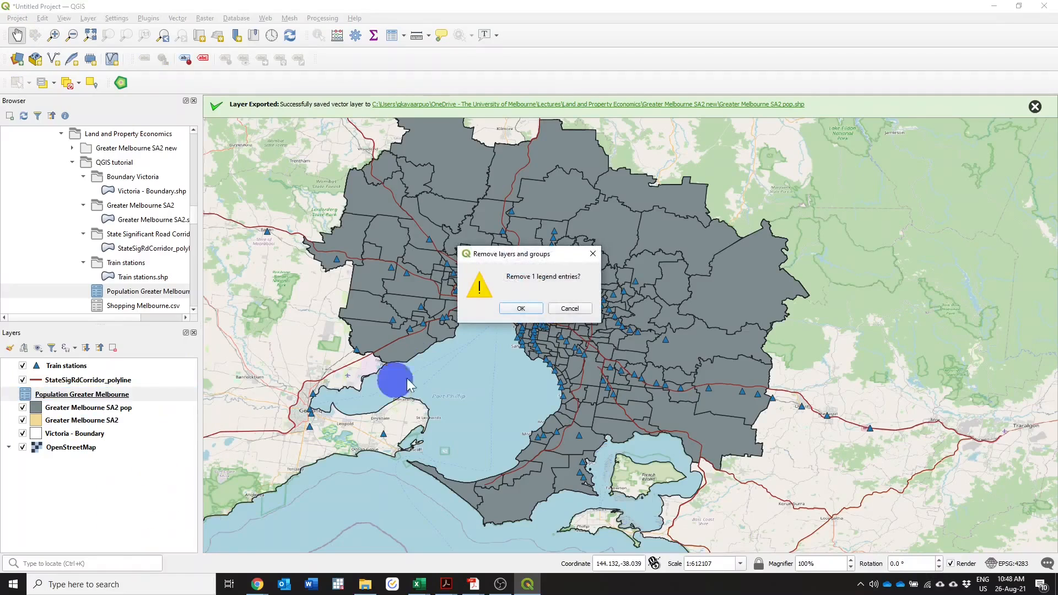
pyautogui.click(521, 309)
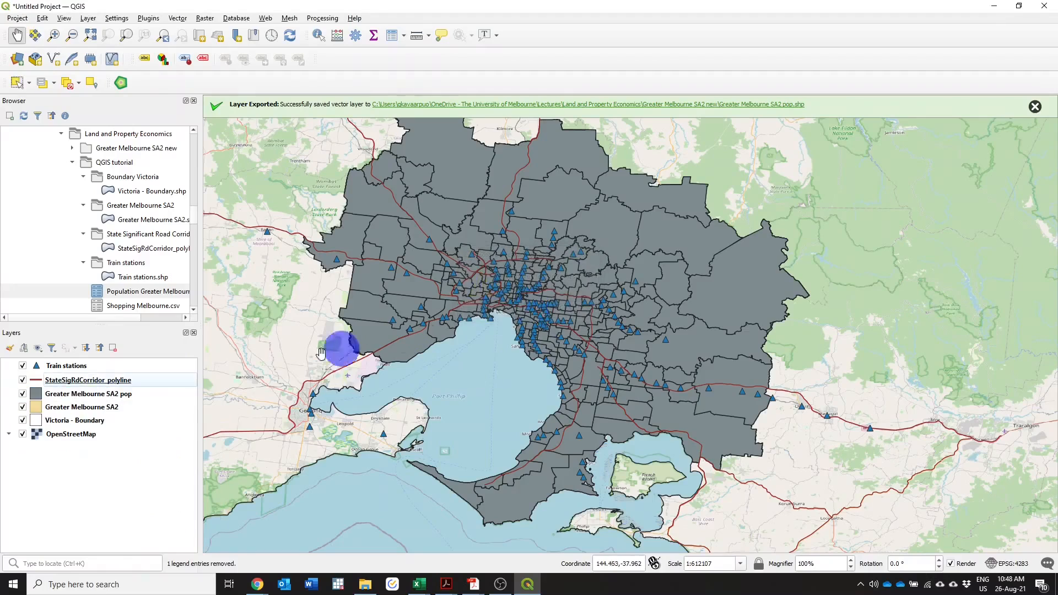
pyautogui.rightClick(69, 411)
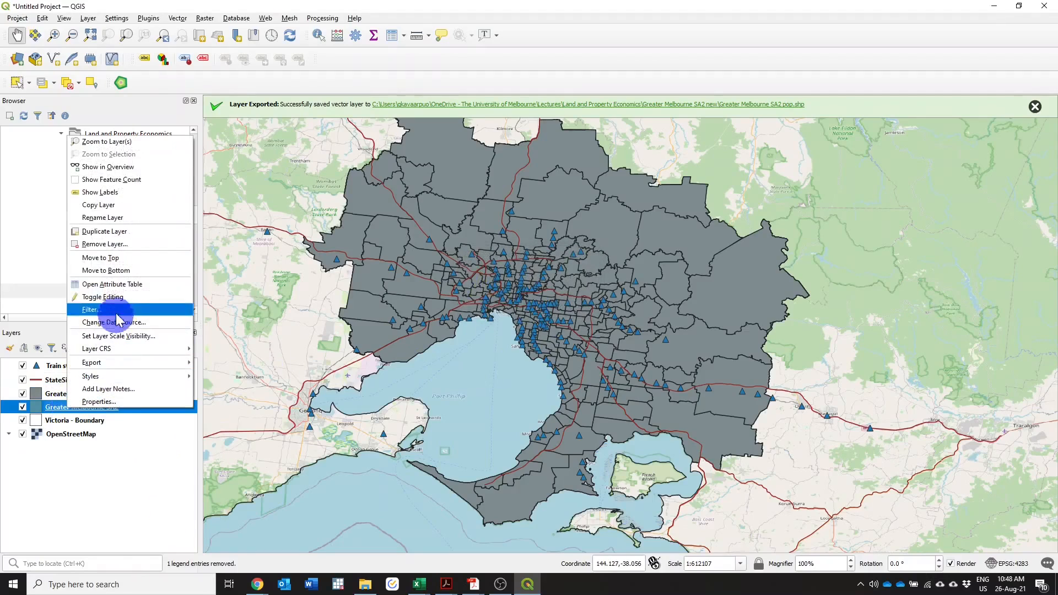
pyautogui.click(126, 244)
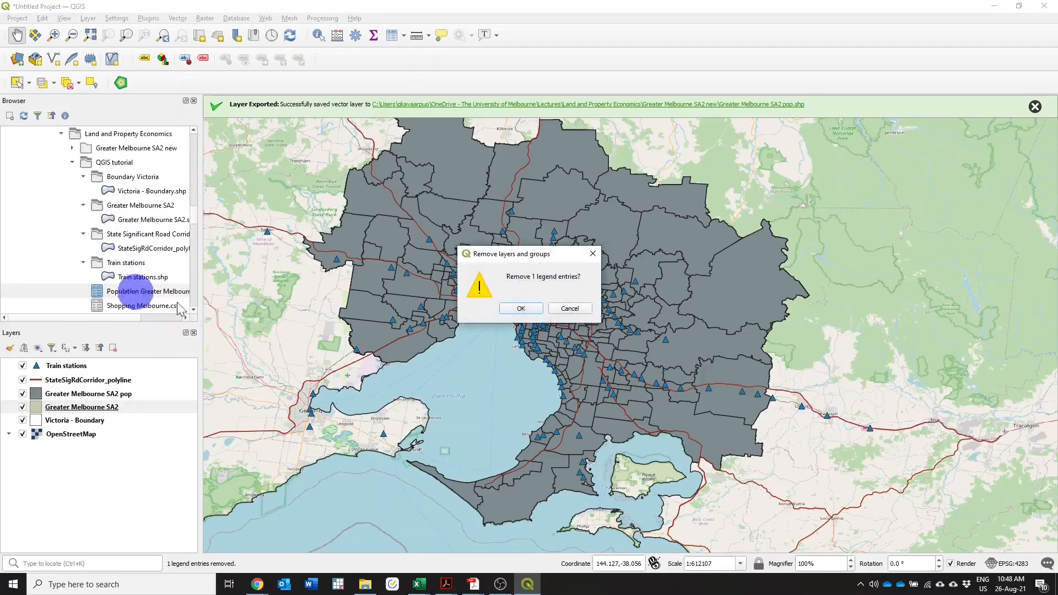
pyautogui.click(529, 309)
# - Review the population fields in the attribute table of Greater Melbourne SA2 pop, and dismiss the export message
pyautogui.rightClick(87, 395)
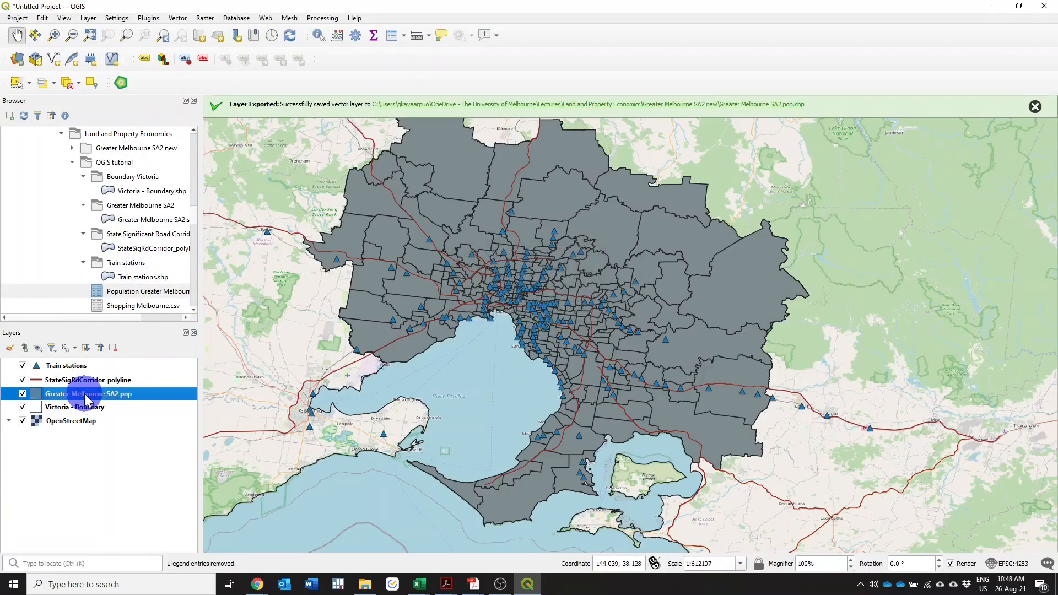
pyautogui.click(138, 270)
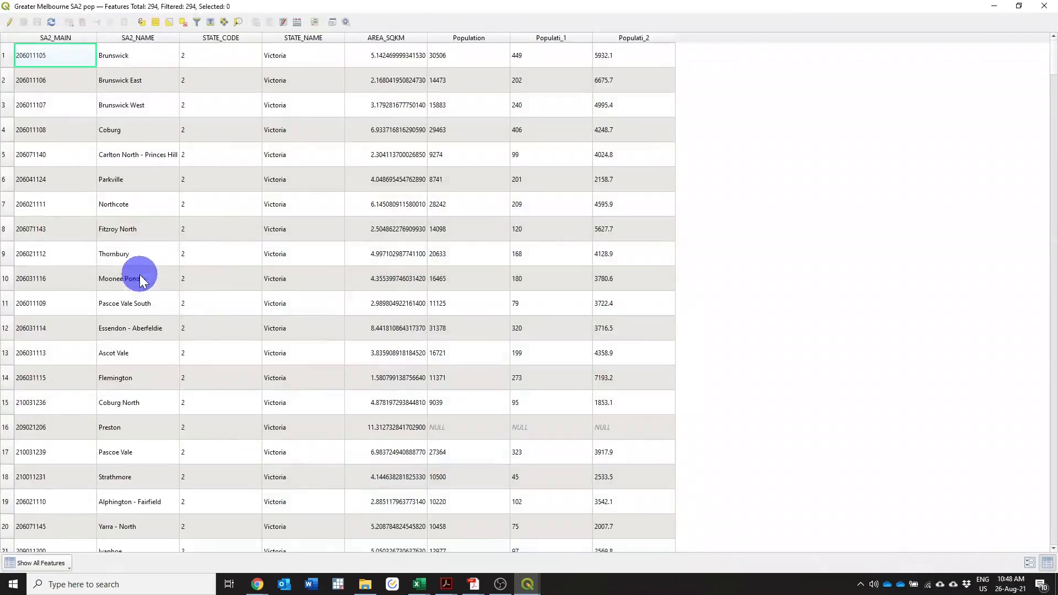
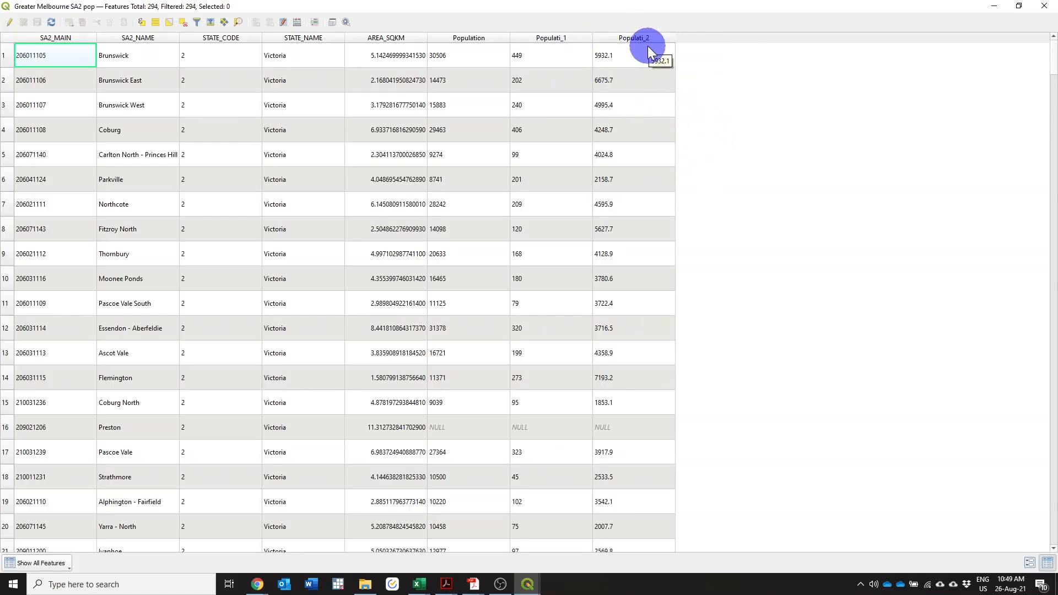
pyautogui.click(1047, 10)
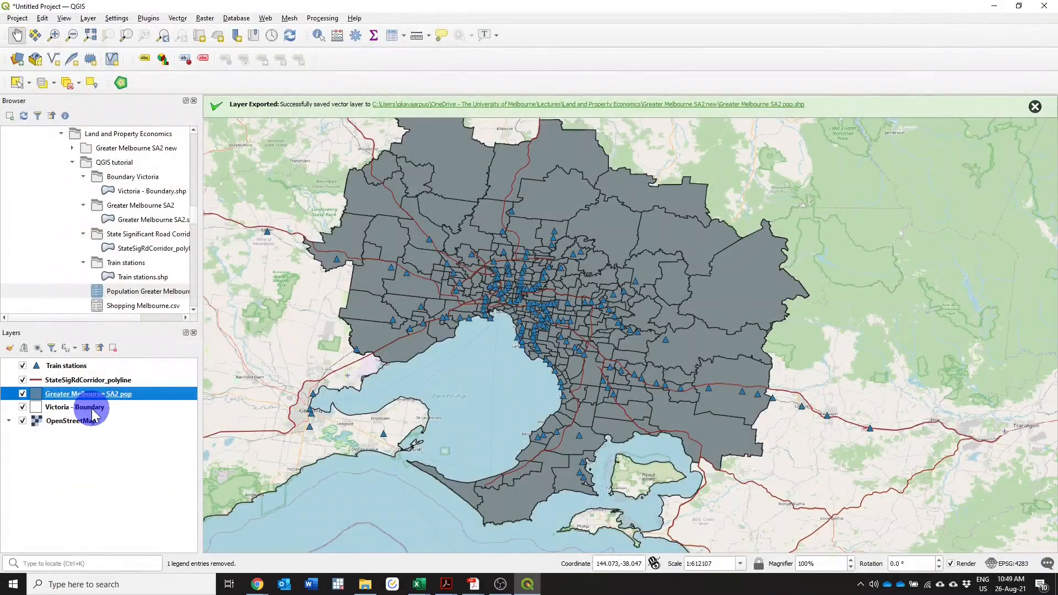
pyautogui.click(1034, 106)
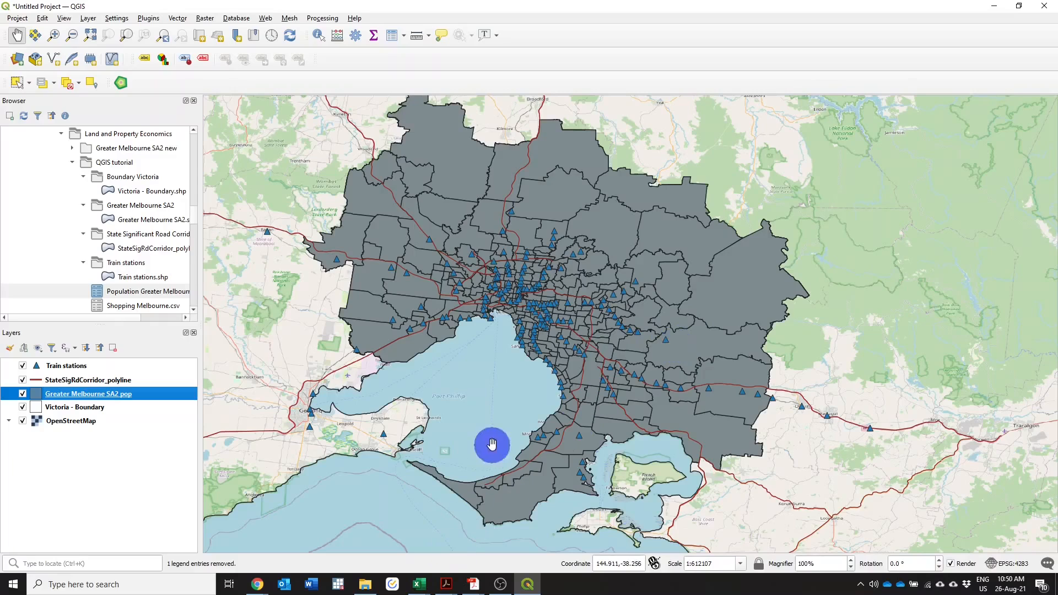
# - Switch to File Explorer and bring up the Shopping Melbourne workbook in Excel, closing the Population Greater Melbourne workbook
pyautogui.click(367, 583)
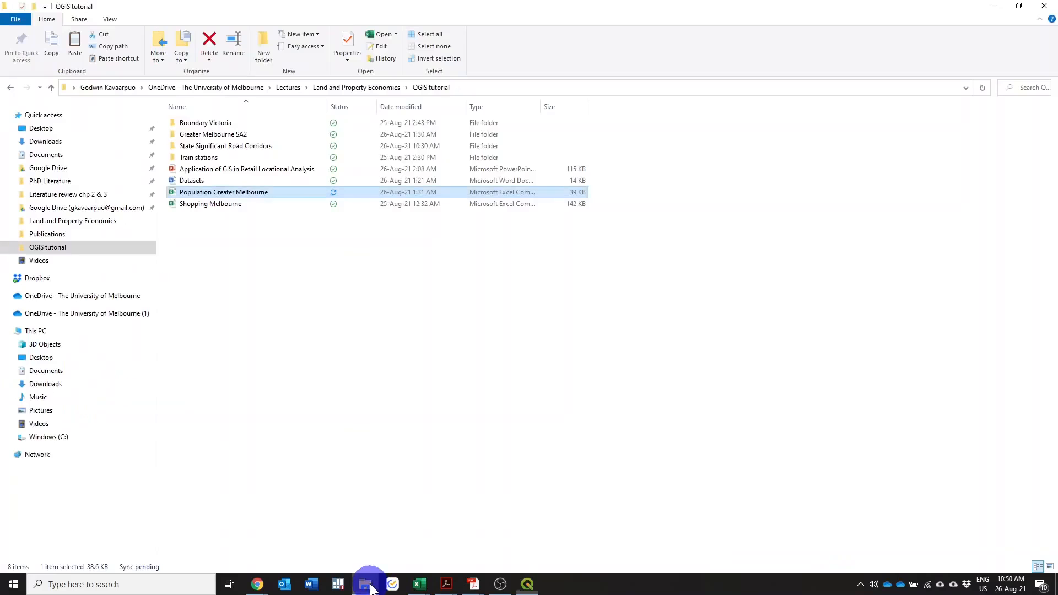
pyautogui.click(238, 204)
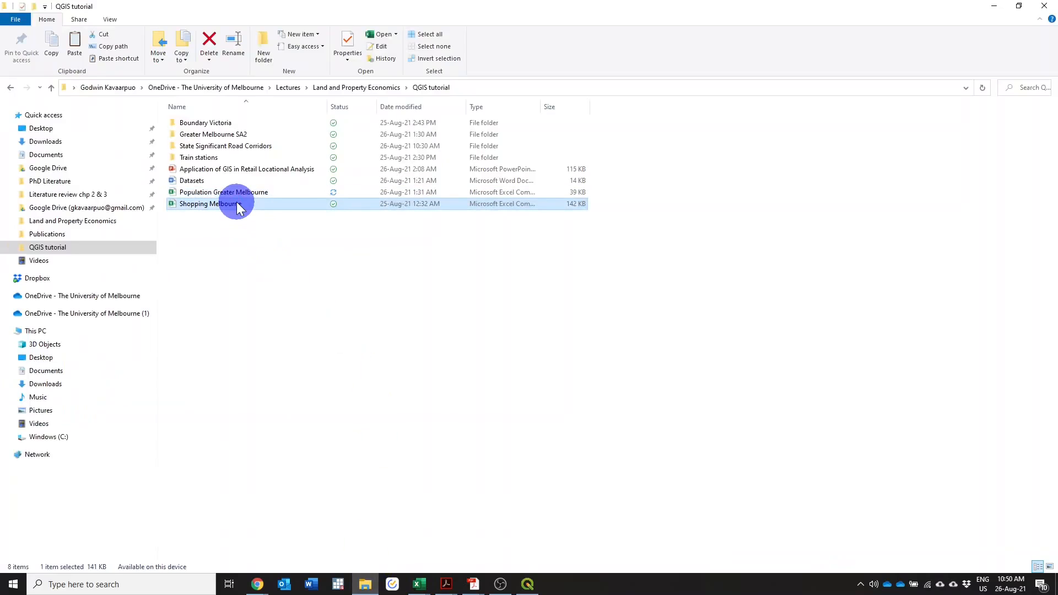
pyautogui.doubleClick(236, 204)
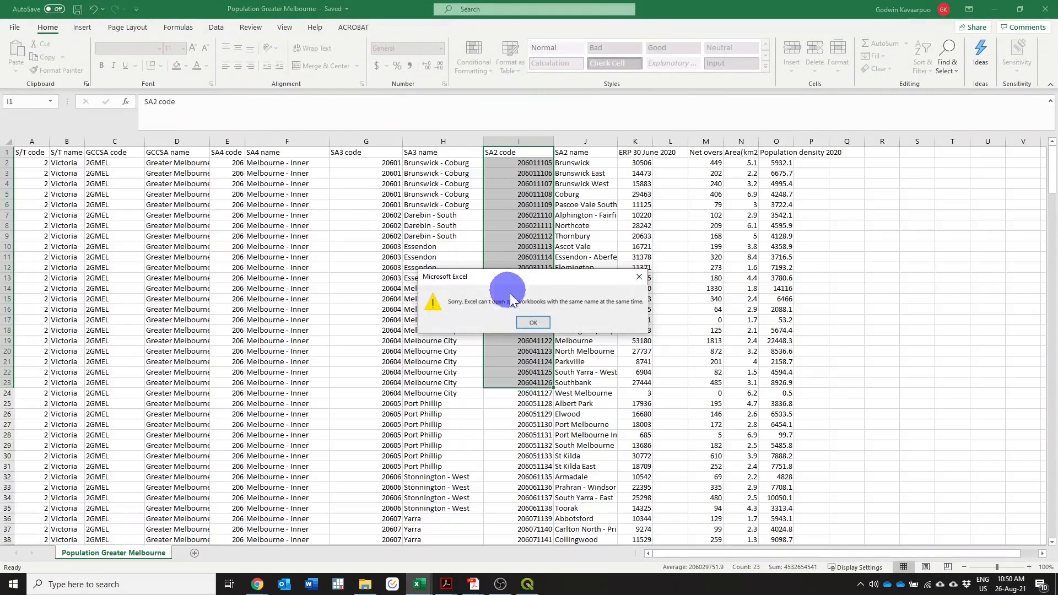
pyautogui.click(535, 323)
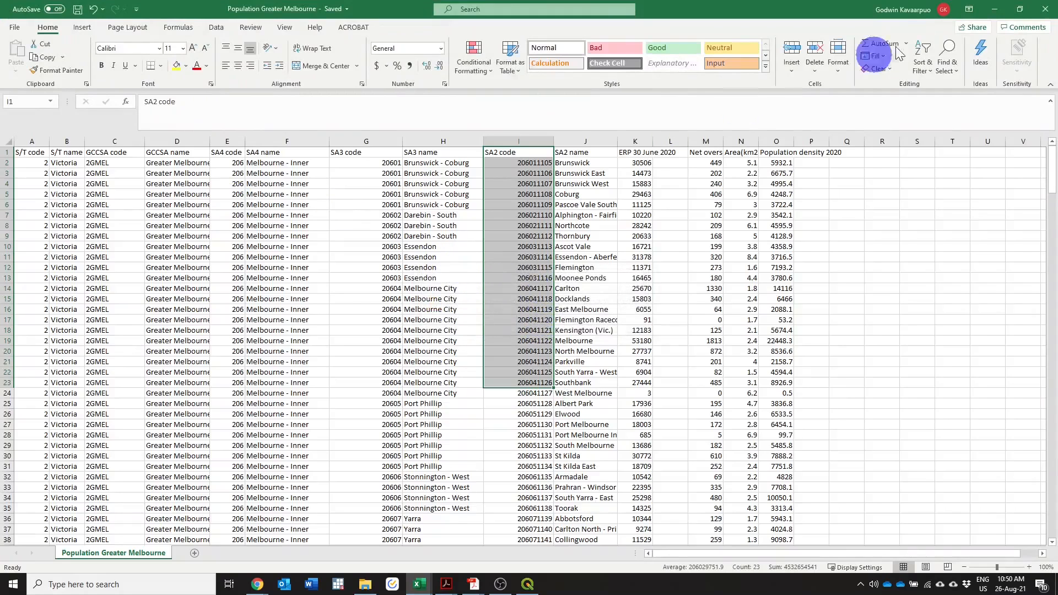
pyautogui.click(1046, 9)
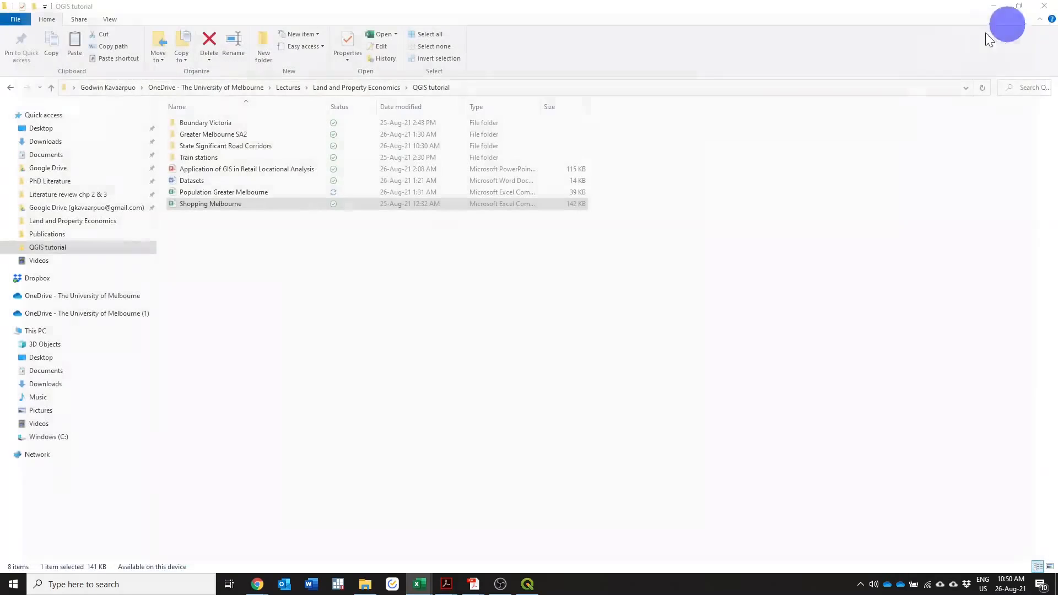
pyautogui.moveTo(430, 589)
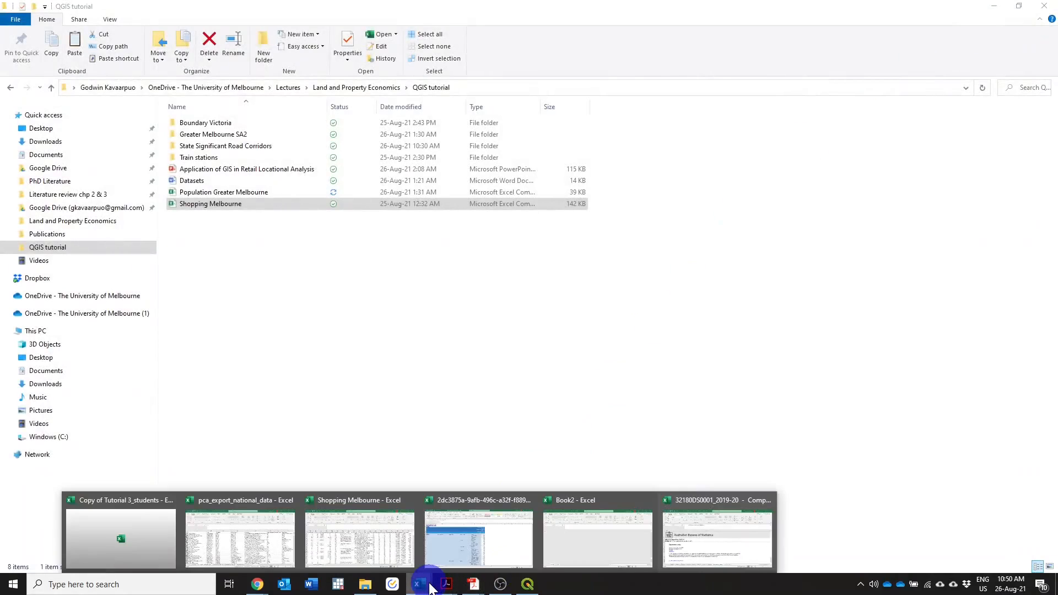
pyautogui.click(374, 548)
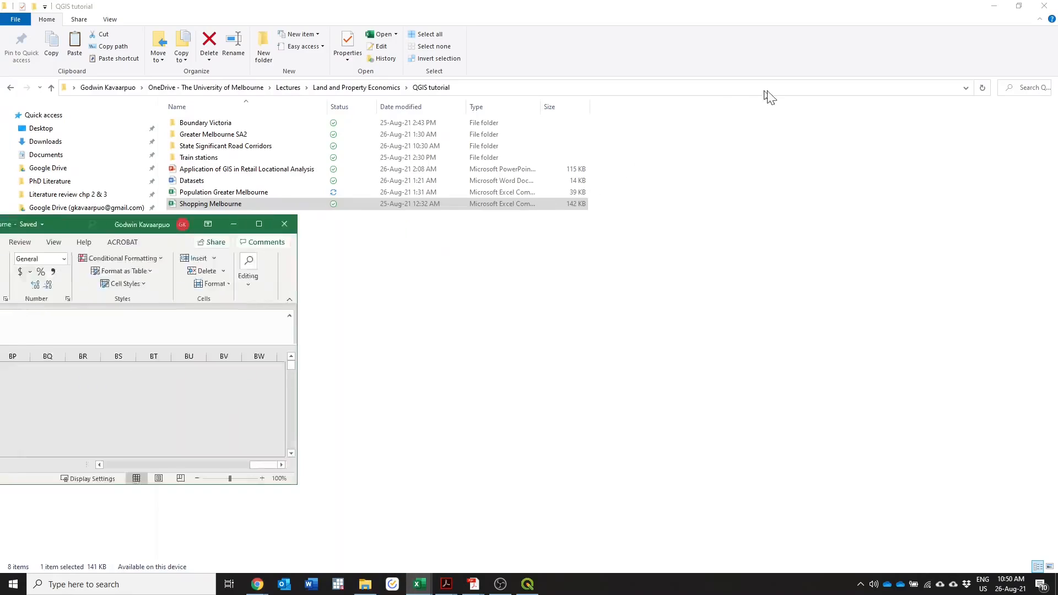
pyautogui.click(776, 111)
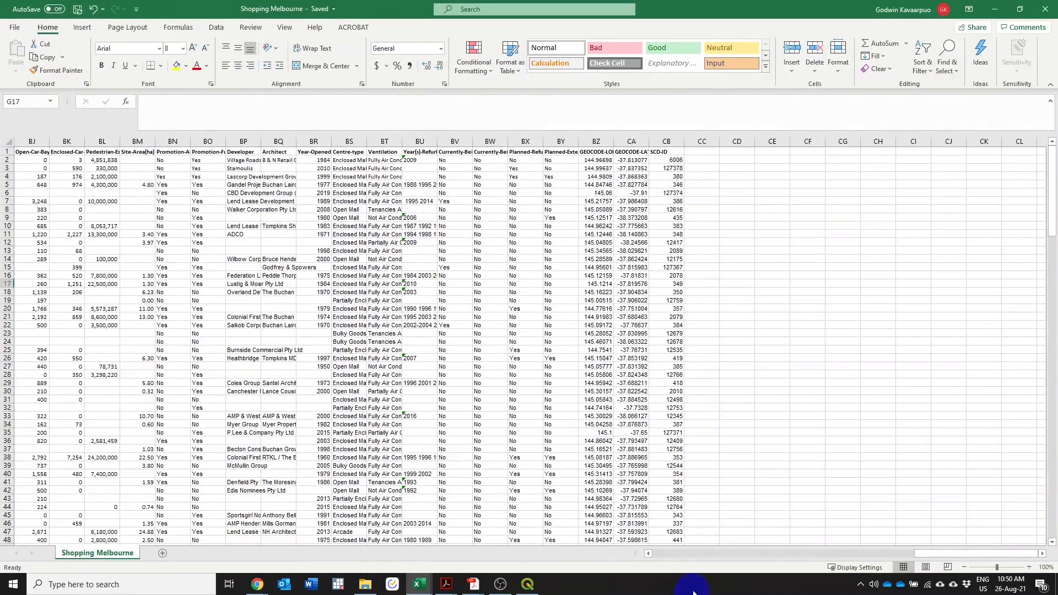
# - Look over the shopping centre records in the Shopping Melbourne sheet, starting from the first column
pyautogui.moveTo(786, 555); pyautogui.dragTo(691, 561)
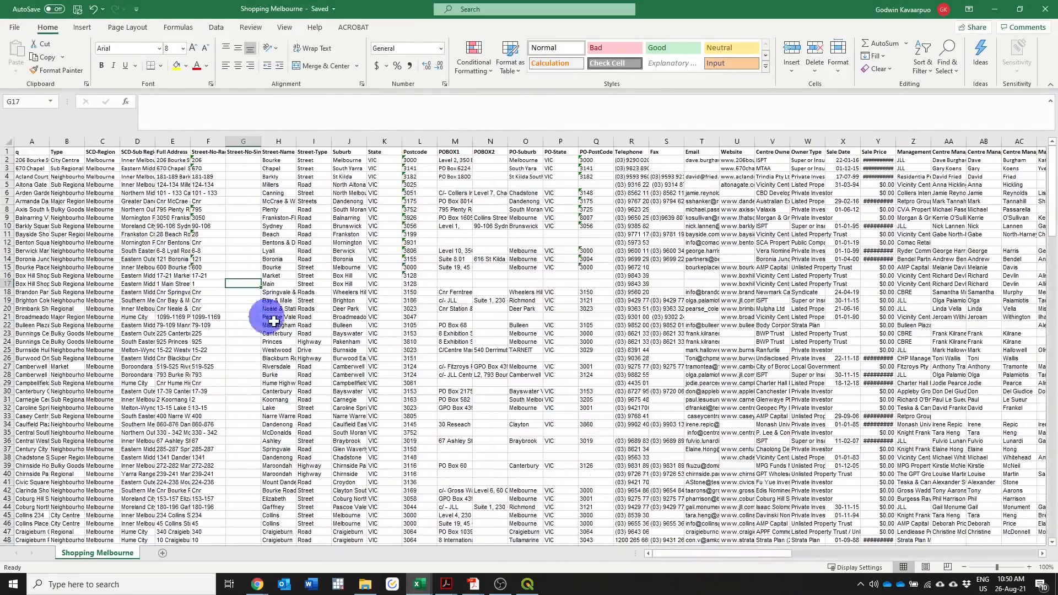
pyautogui.scroll(-1, 277, 335)
pyautogui.scroll(-3, 277, 336)
pyautogui.scroll(4, 277, 348)
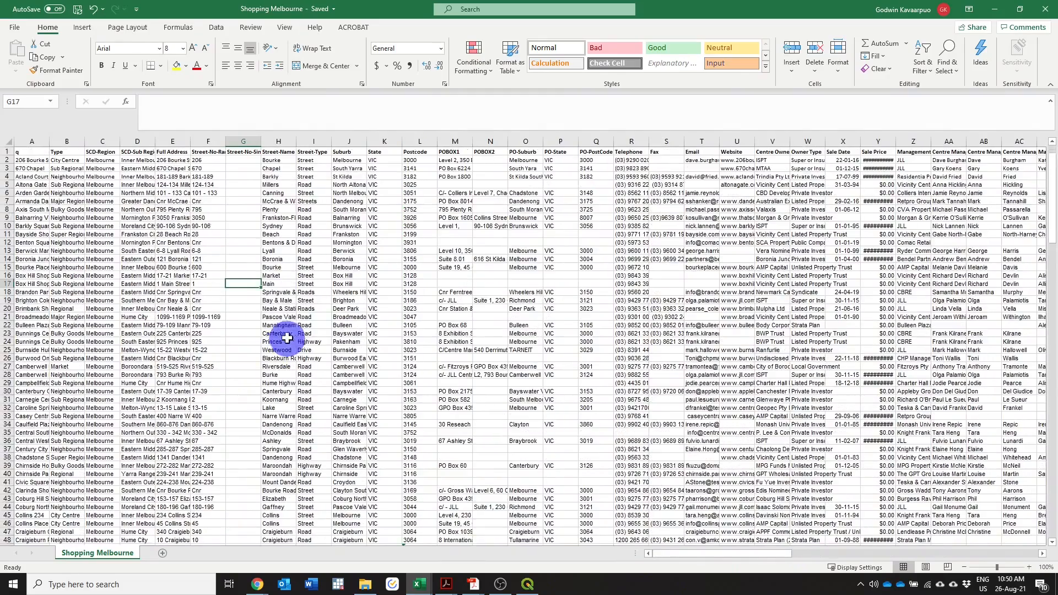
pyautogui.click(25, 160)
pyautogui.press('Up')
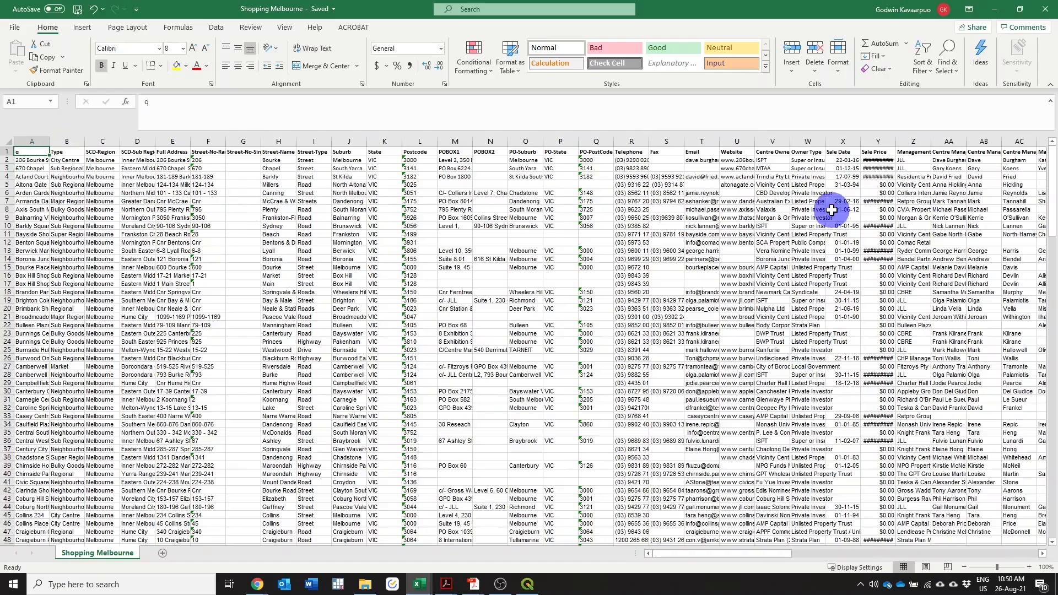
# - Examine the GEOCODE-LONGITUDE and GEOCODE-LATITUDE columns of the Shopping Melbourne sheet, and close the workbook
pyautogui.moveTo(767, 552); pyautogui.dragTo(1023, 545)
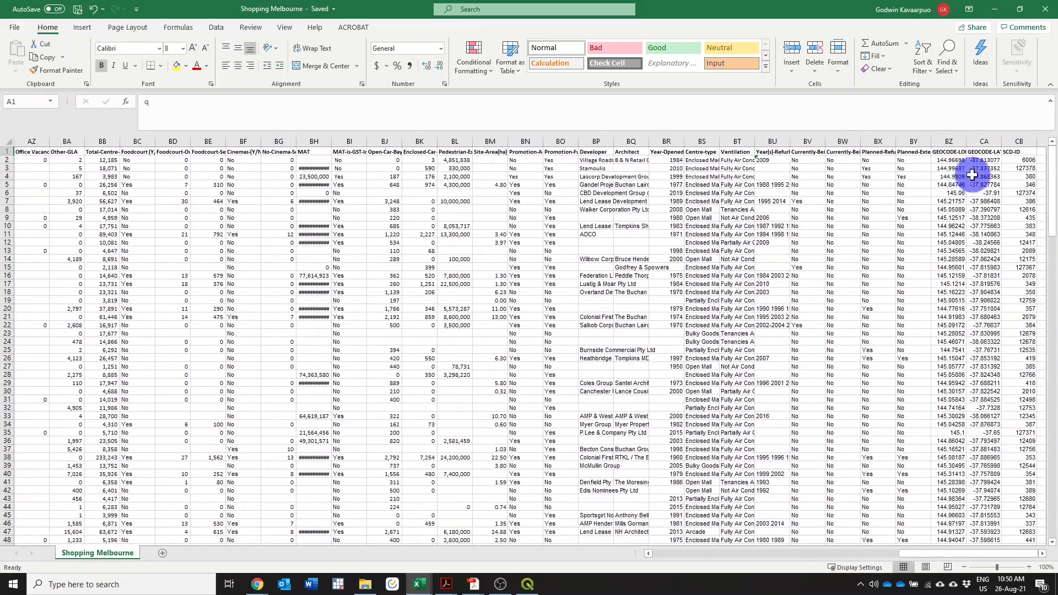
pyautogui.click(954, 152)
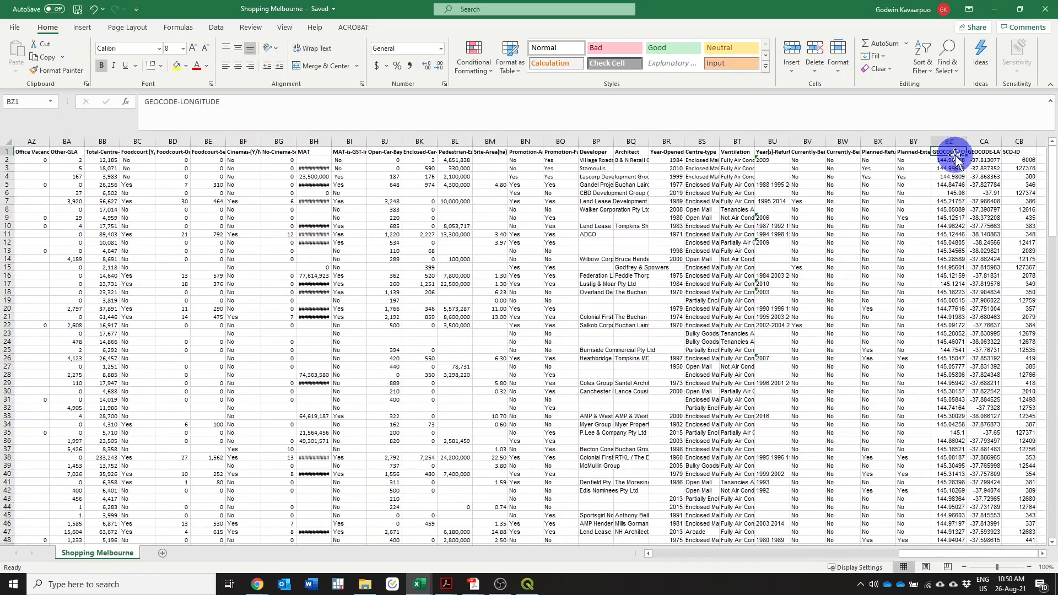
pyautogui.click(955, 161)
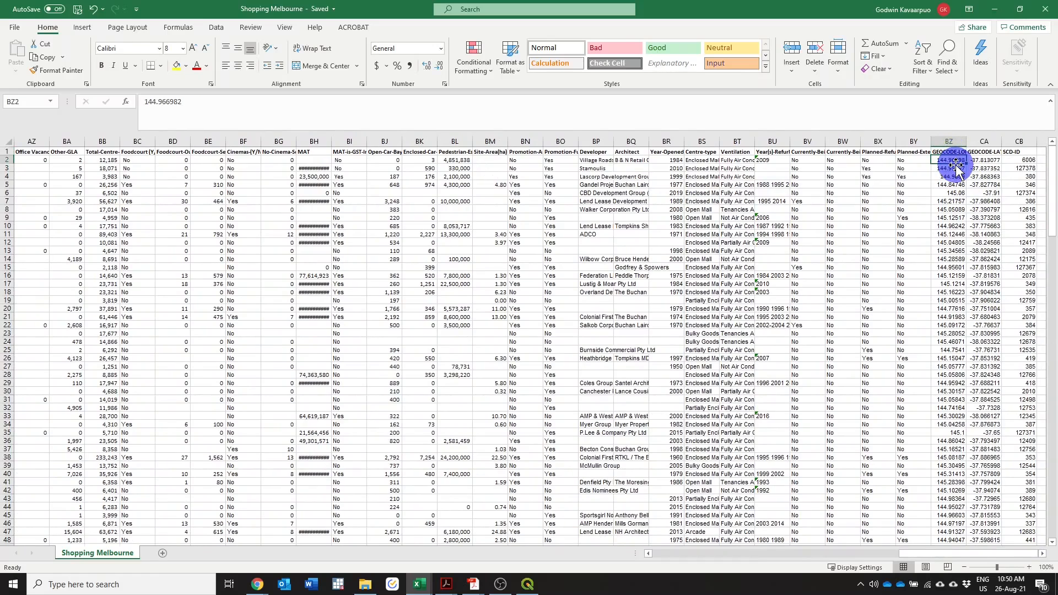
pyautogui.click(953, 167)
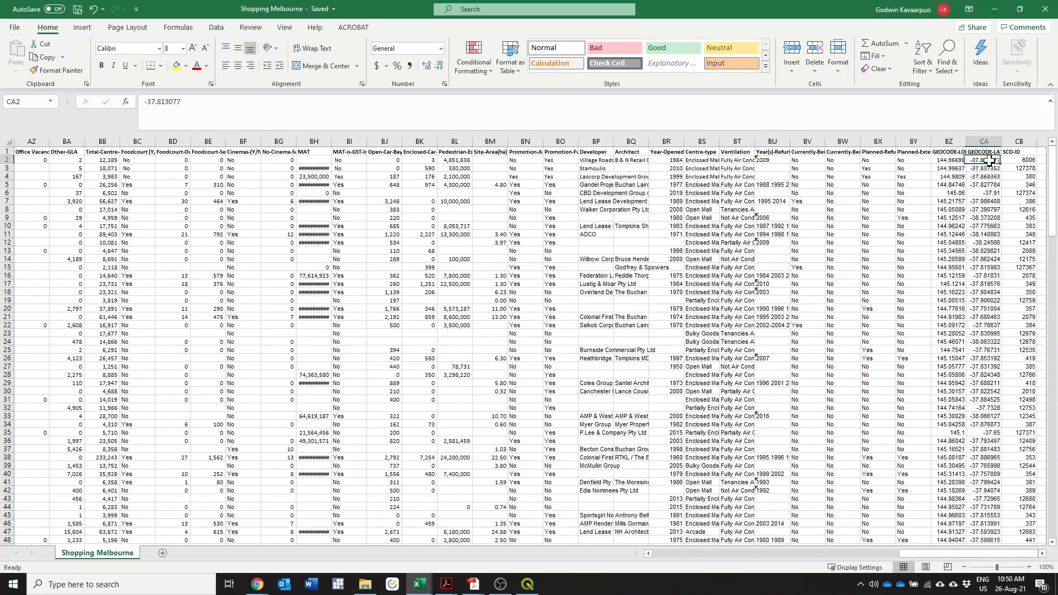
pyautogui.click(952, 159)
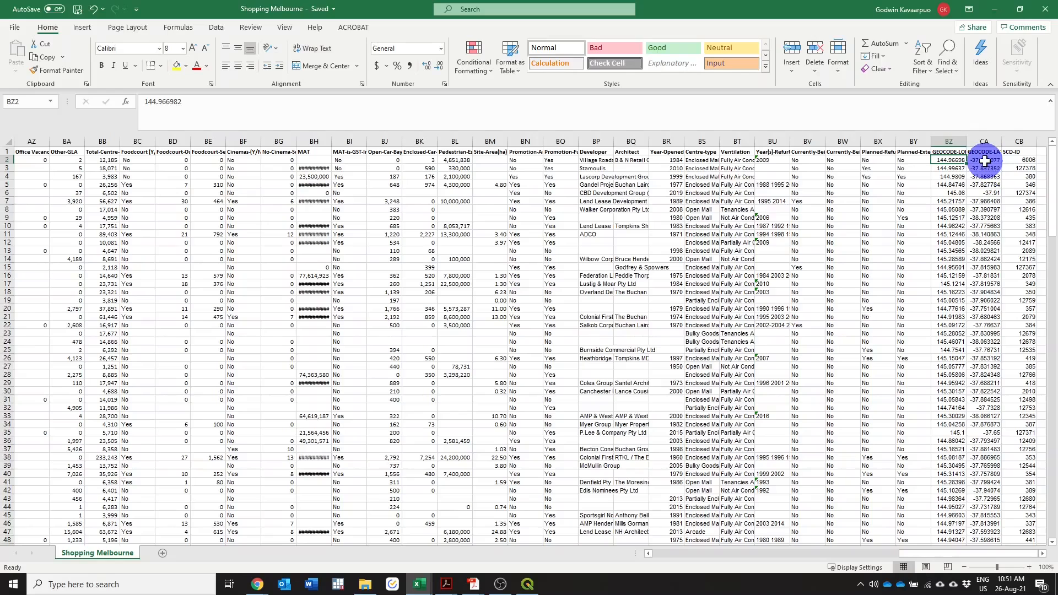
pyautogui.click(944, 152)
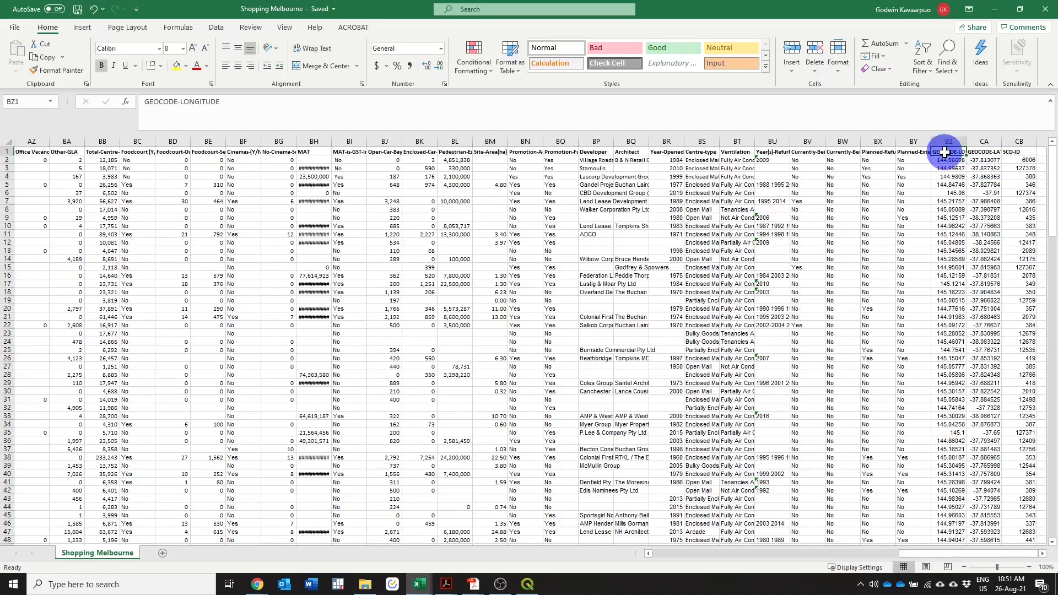
pyautogui.click(973, 151)
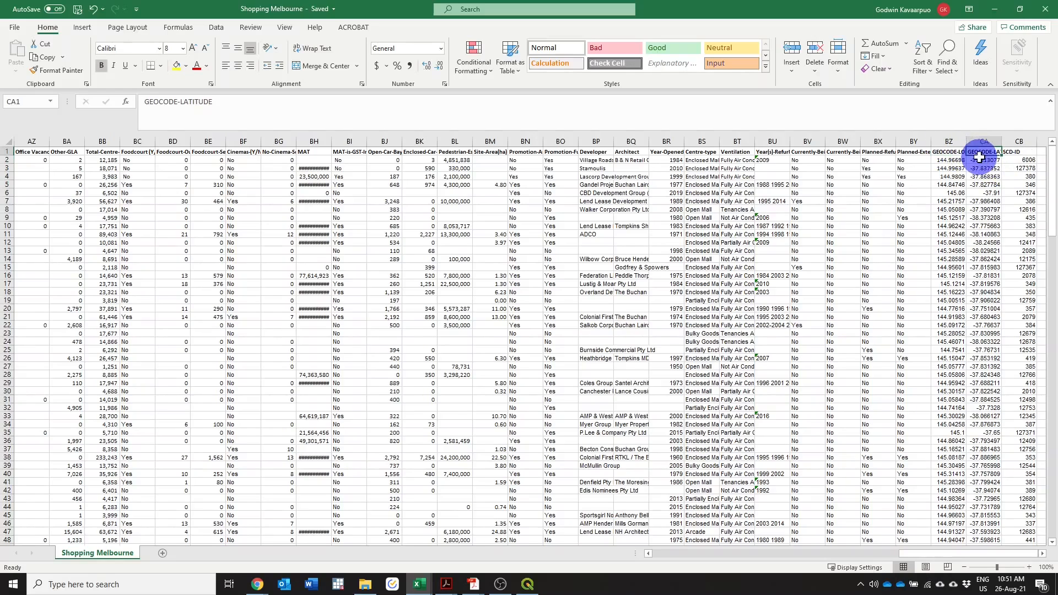
pyautogui.click(1046, 9)
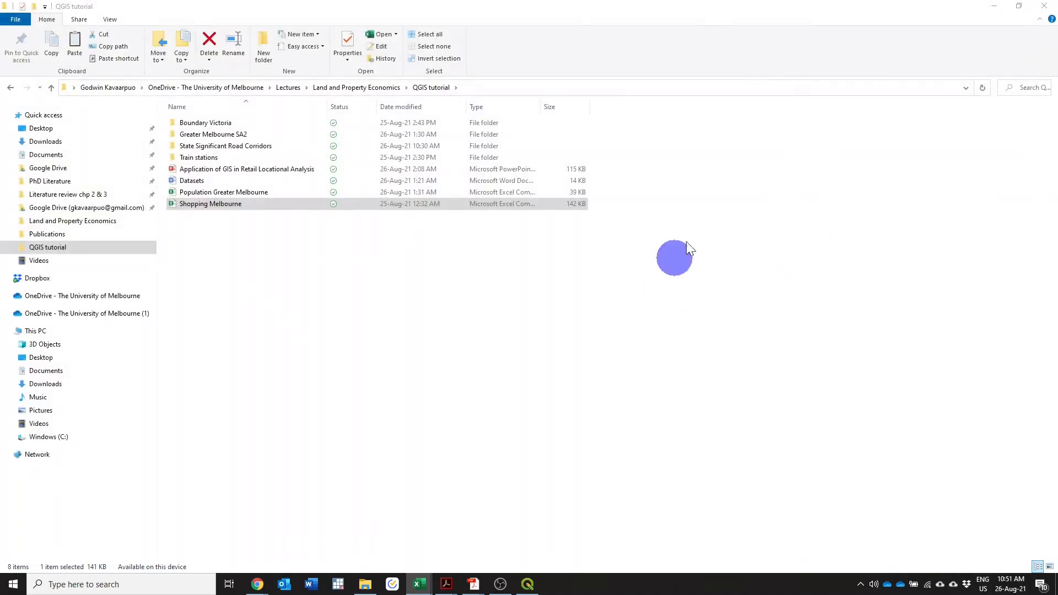
# - Switch back to QGIS and bring up the Delimited Text import dialog for a new layer
pyautogui.click(987, 9)
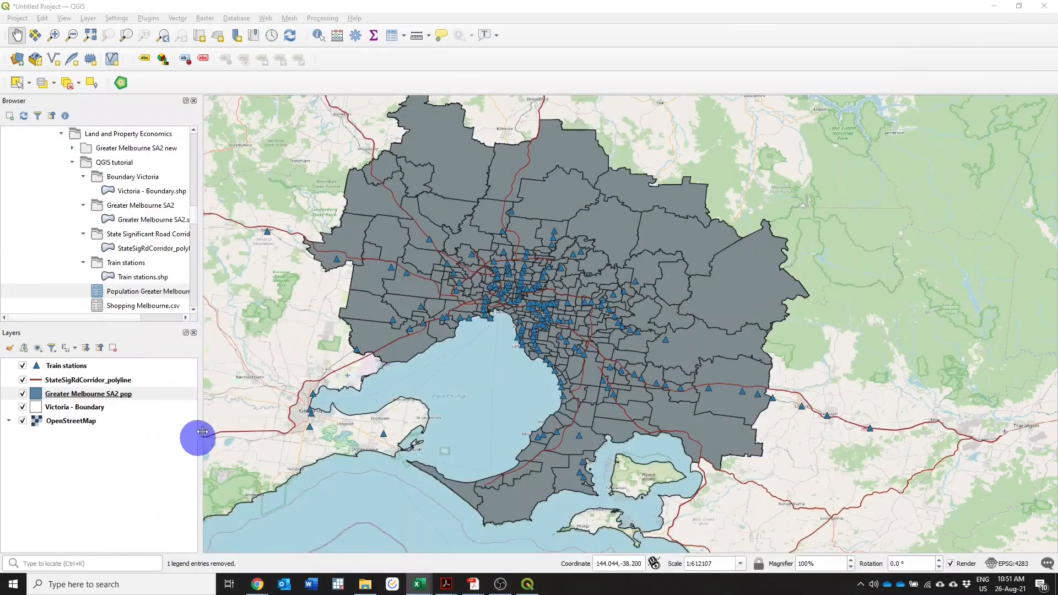
pyautogui.scroll(-1, 104, 307)
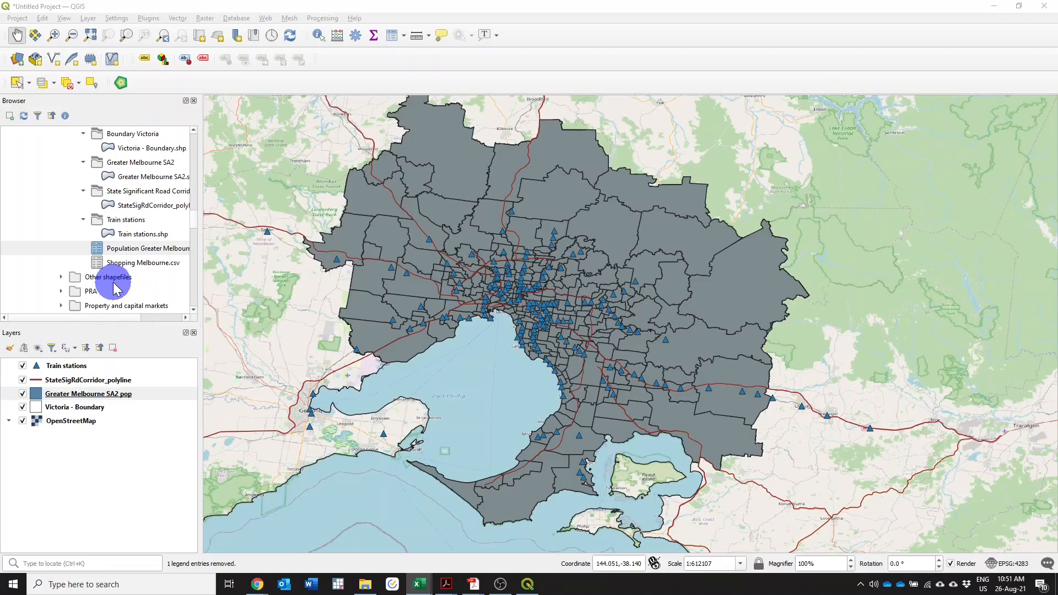
pyautogui.click(159, 7)
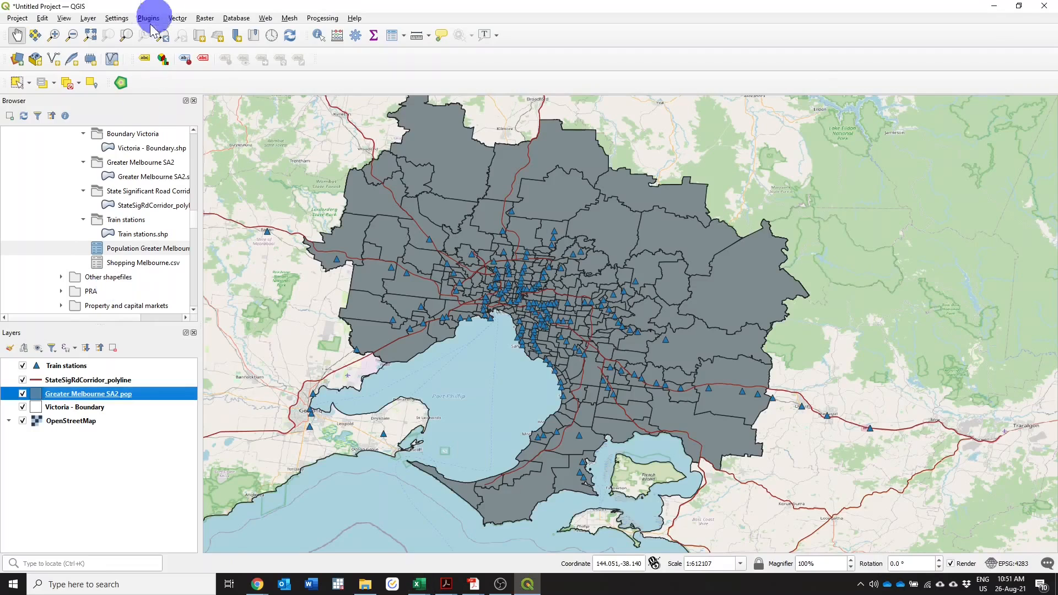
pyautogui.click(89, 22)
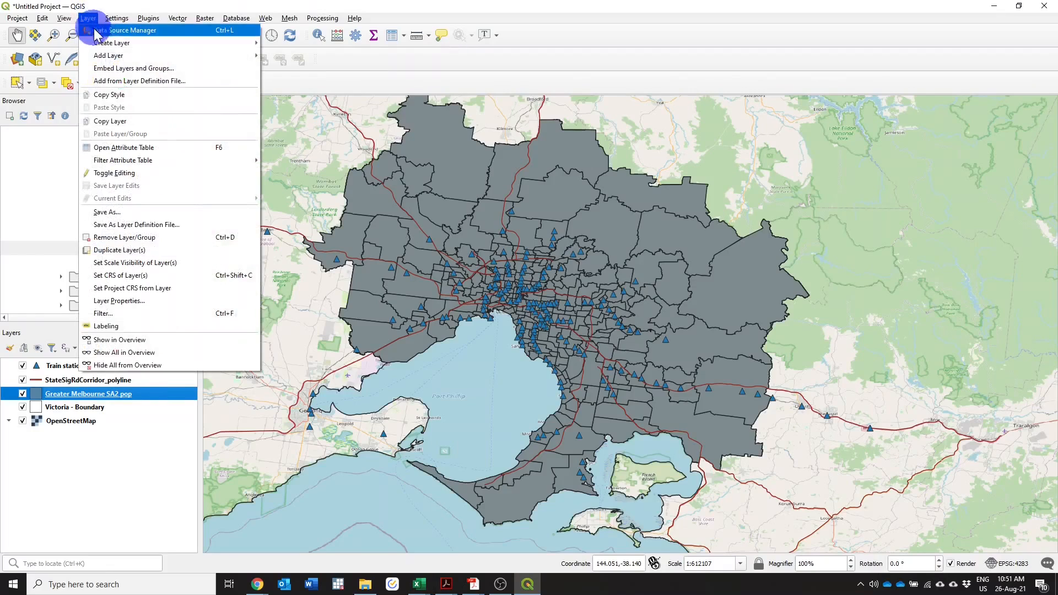
pyautogui.moveTo(122, 58)
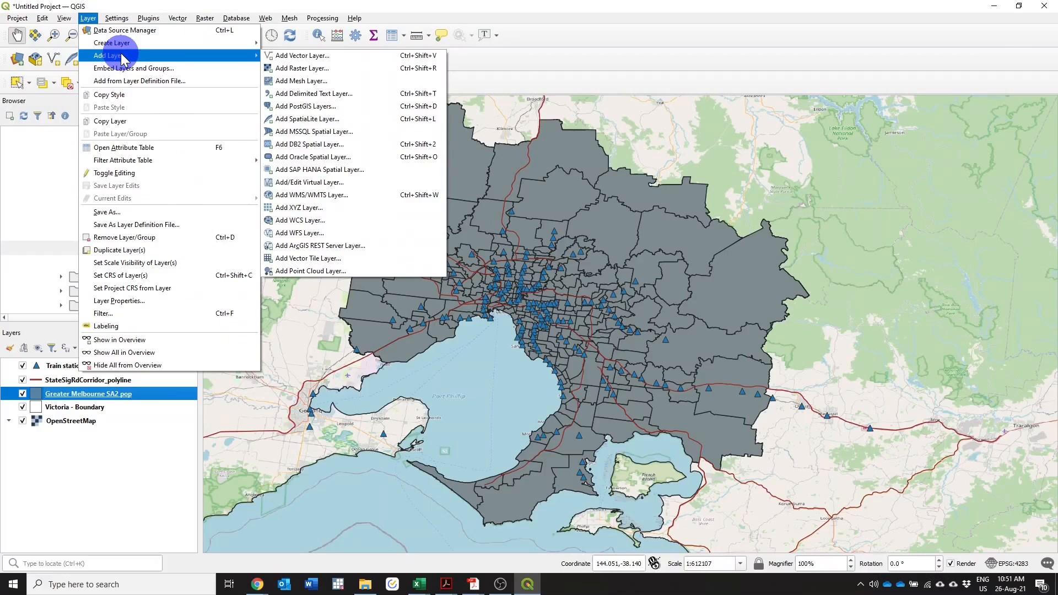
pyautogui.click(313, 97)
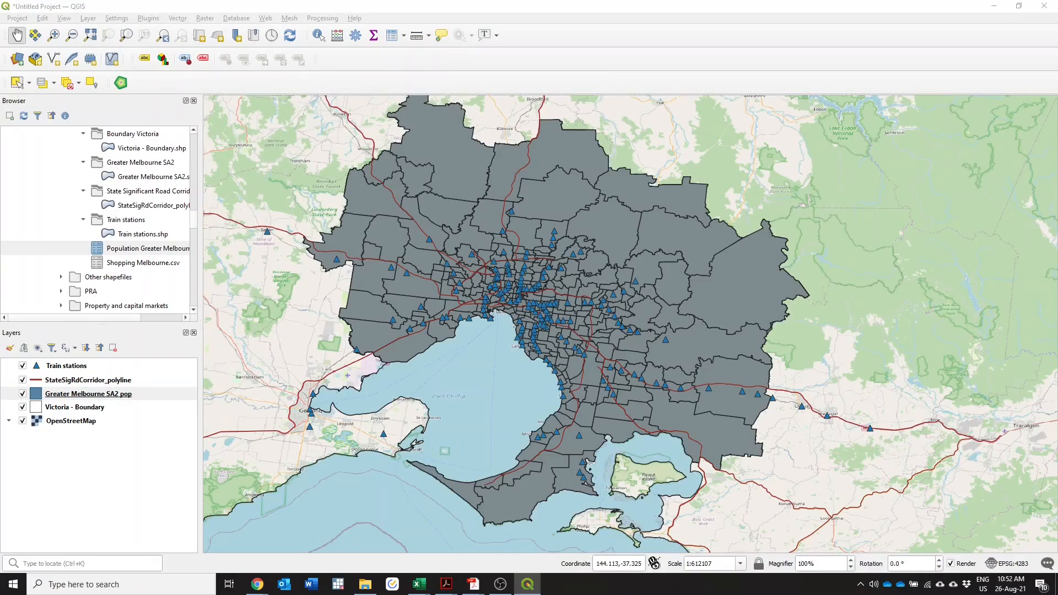
pyautogui.click(530, 102)
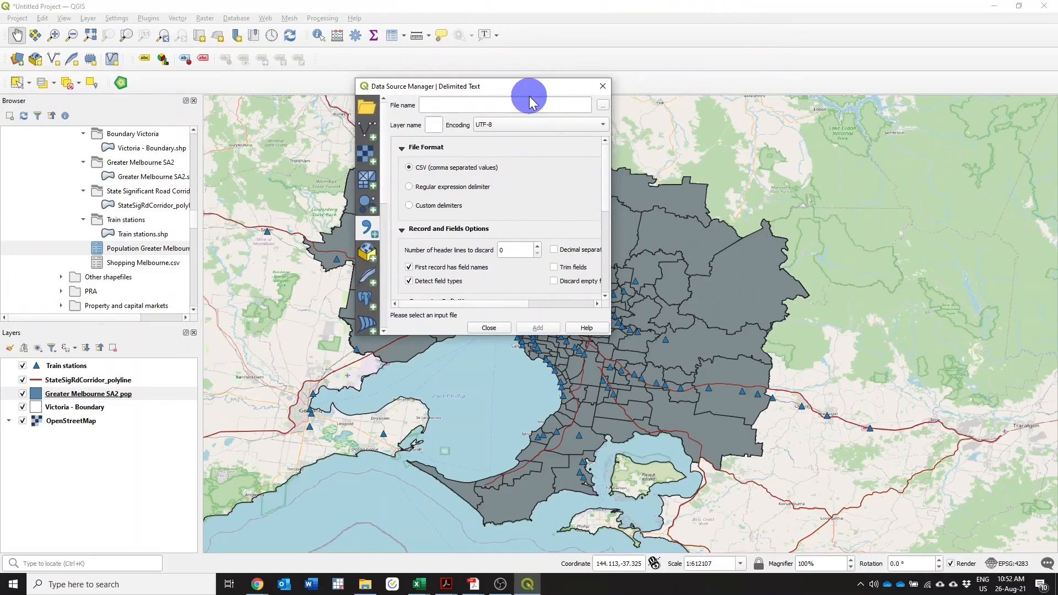
# - Choose Shopping Melbourne.csv from the QGIS tutorial folder as the delimited text source file
pyautogui.click(604, 107)
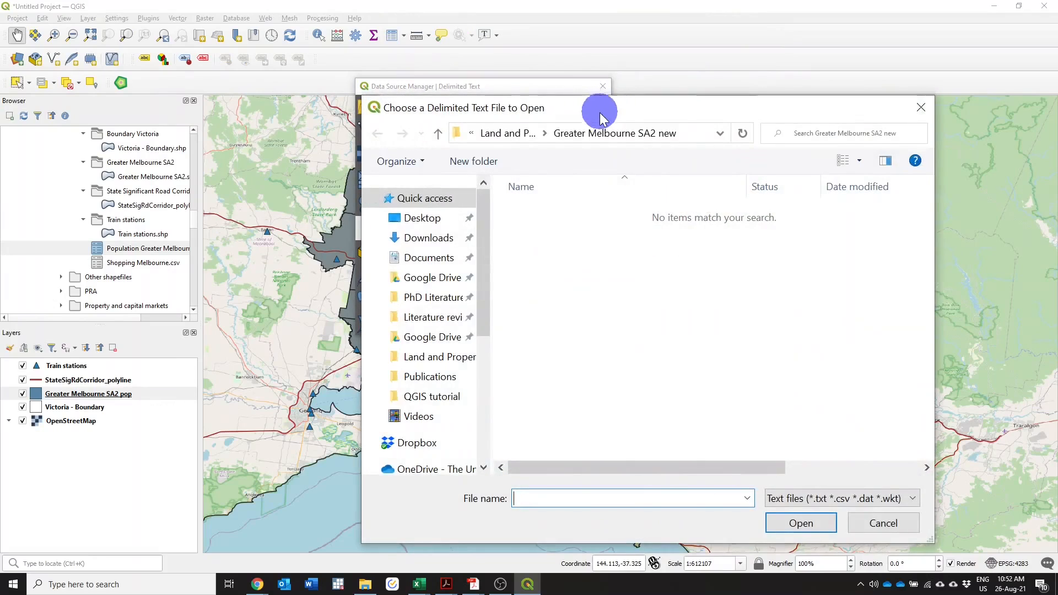
pyautogui.click(498, 134)
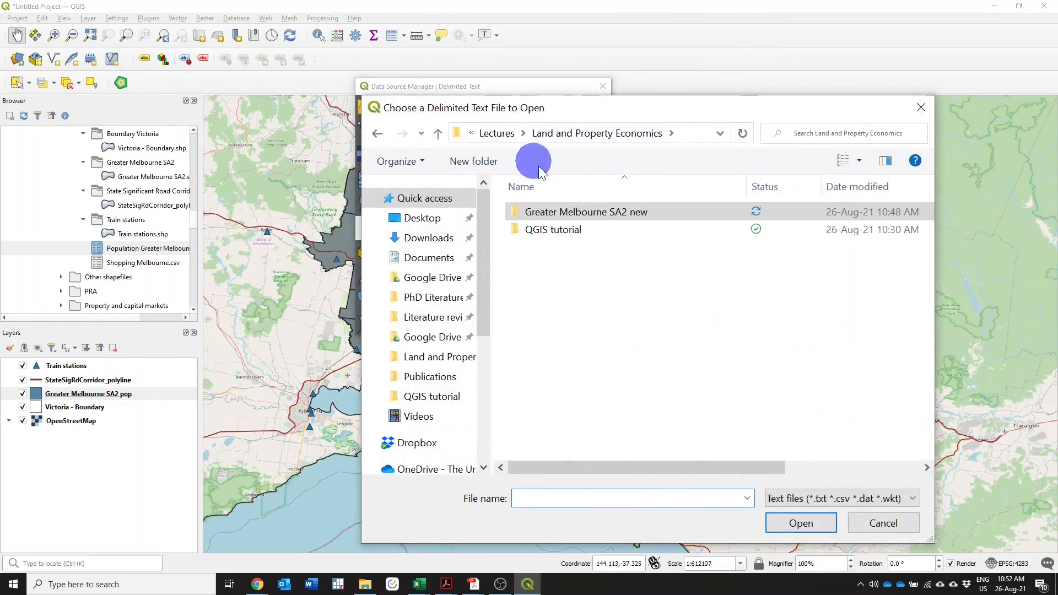
pyautogui.doubleClick(582, 231)
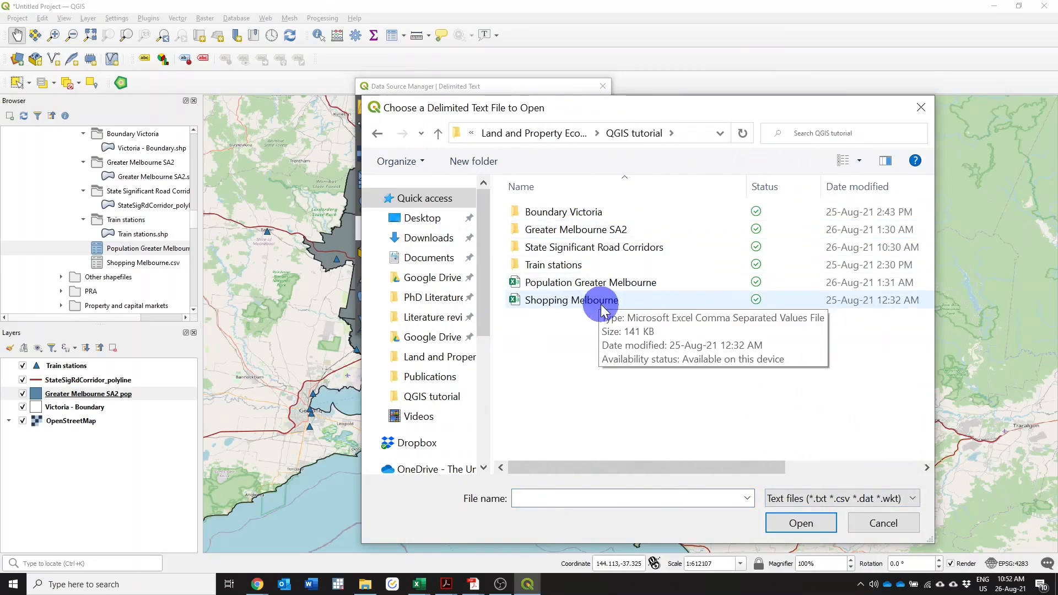
pyautogui.click(601, 302)
pyautogui.click(797, 524)
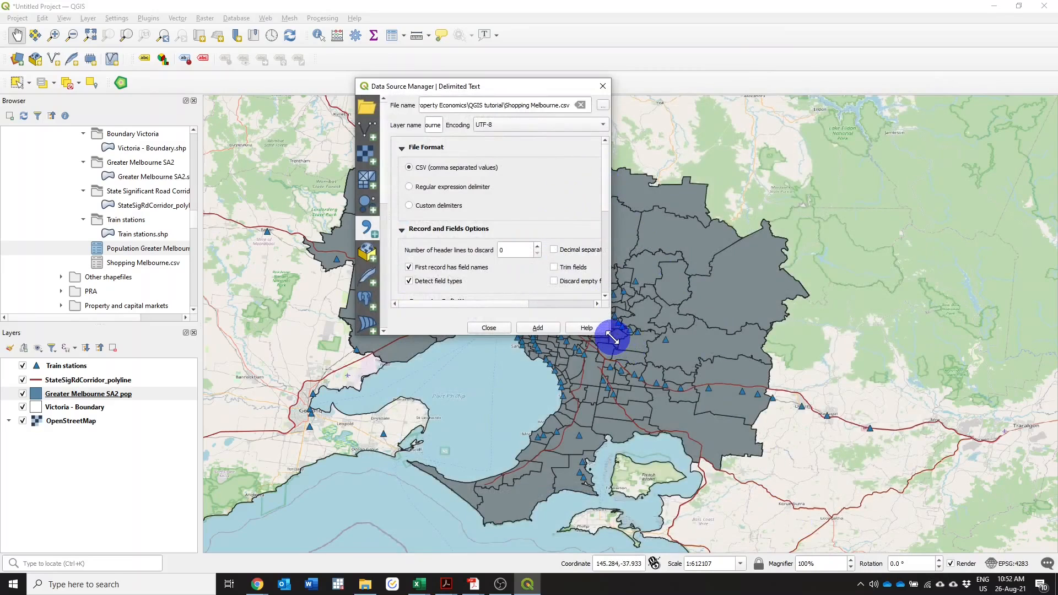
# - Enlarge the import dialog and check which columns supply the X and Y point coordinates
pyautogui.moveTo(612, 338); pyautogui.dragTo(818, 411)
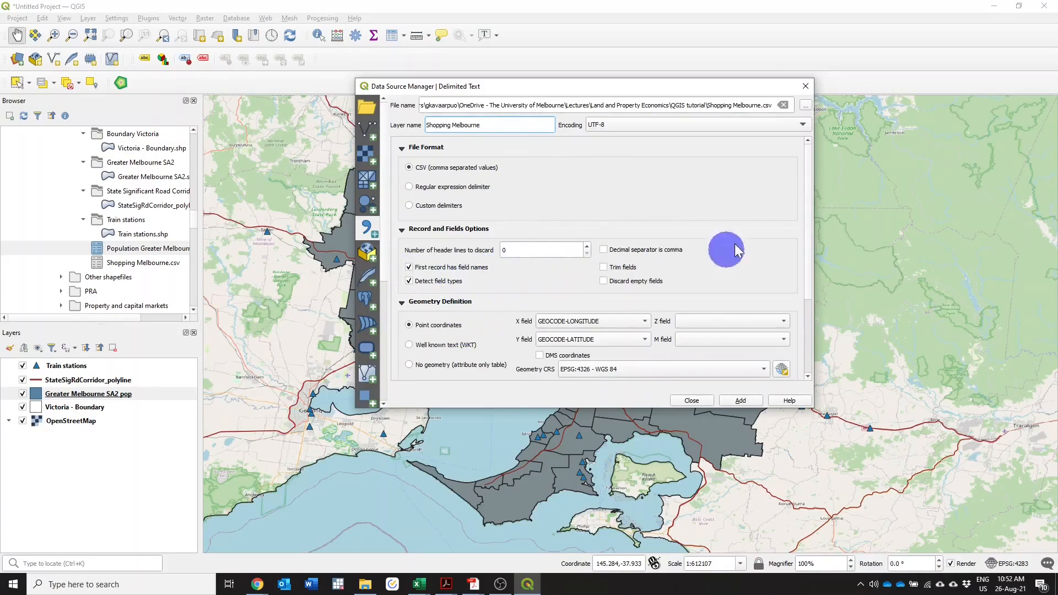
pyautogui.scroll(-3, 812, 235)
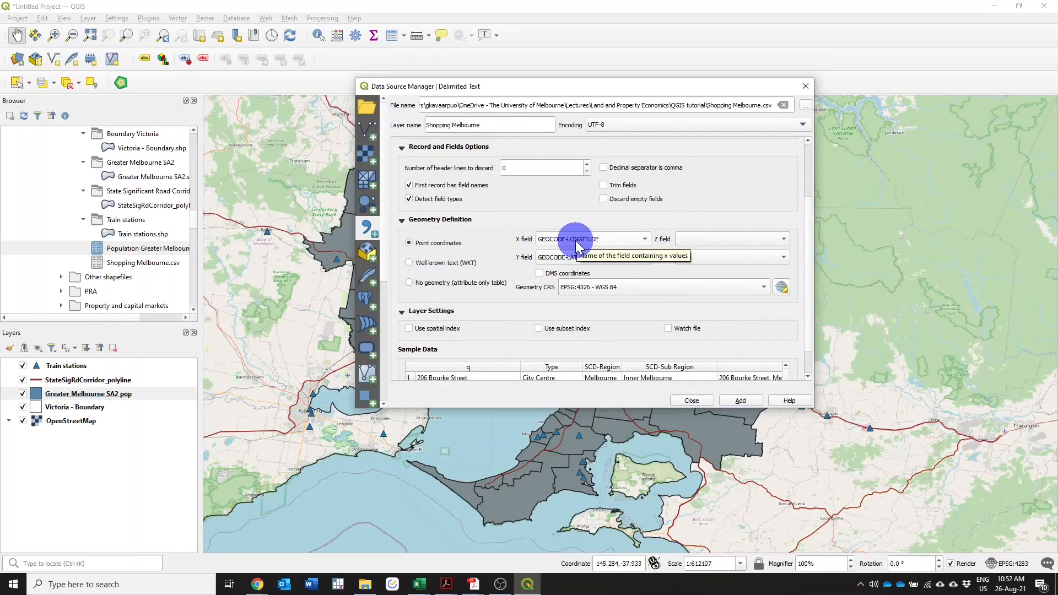
pyautogui.click(419, 584)
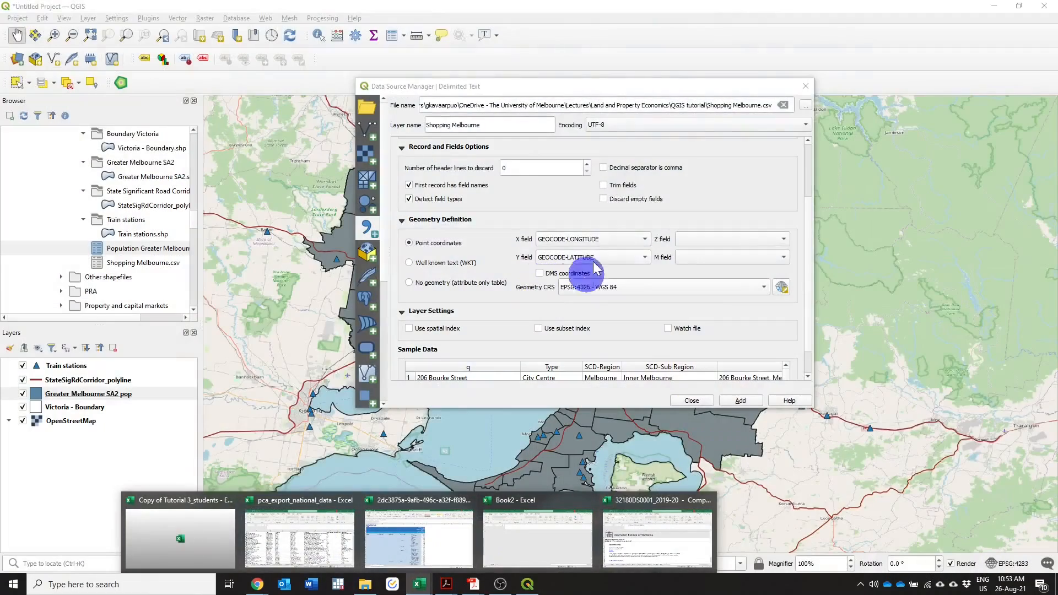
pyautogui.click(602, 225)
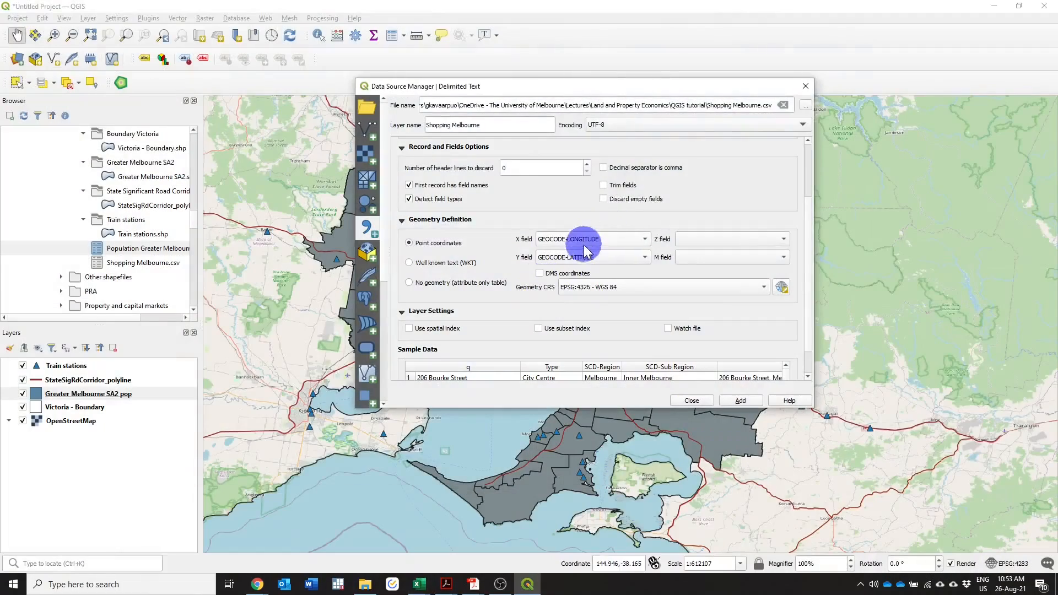
pyautogui.click(579, 238)
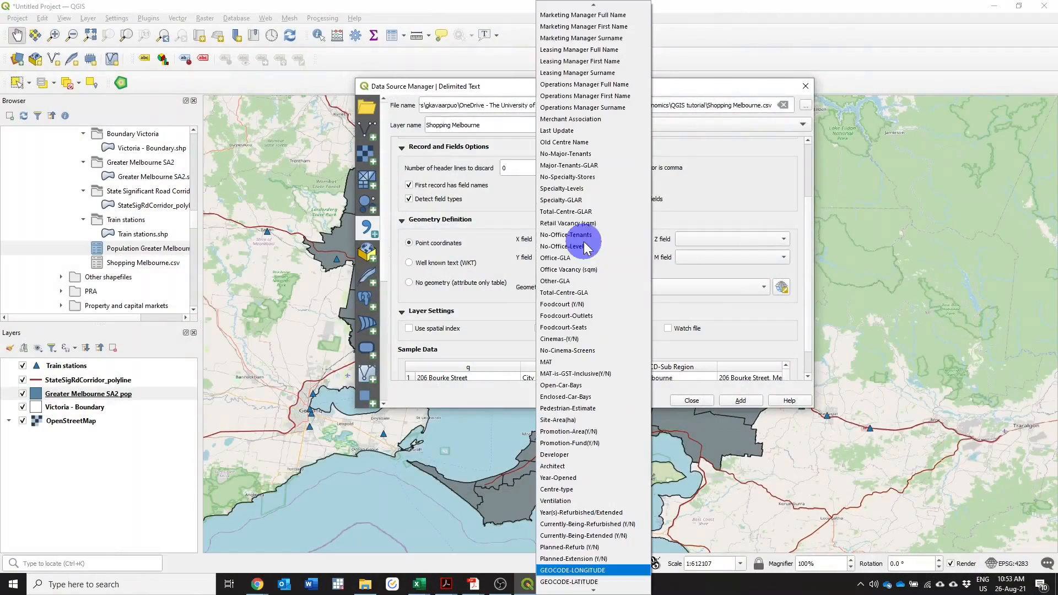
pyautogui.click(674, 221)
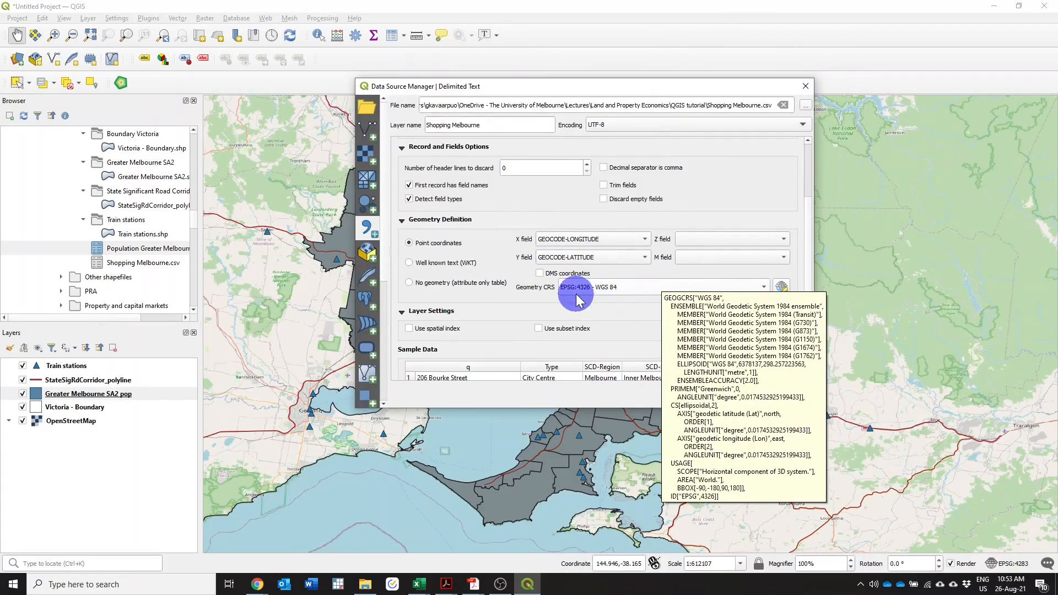
# - Set the Geometry CRS of the Shopping Melbourne import to Project CRS: EPSG:4283 - GDA94 and check the sample data
pyautogui.click(723, 287)
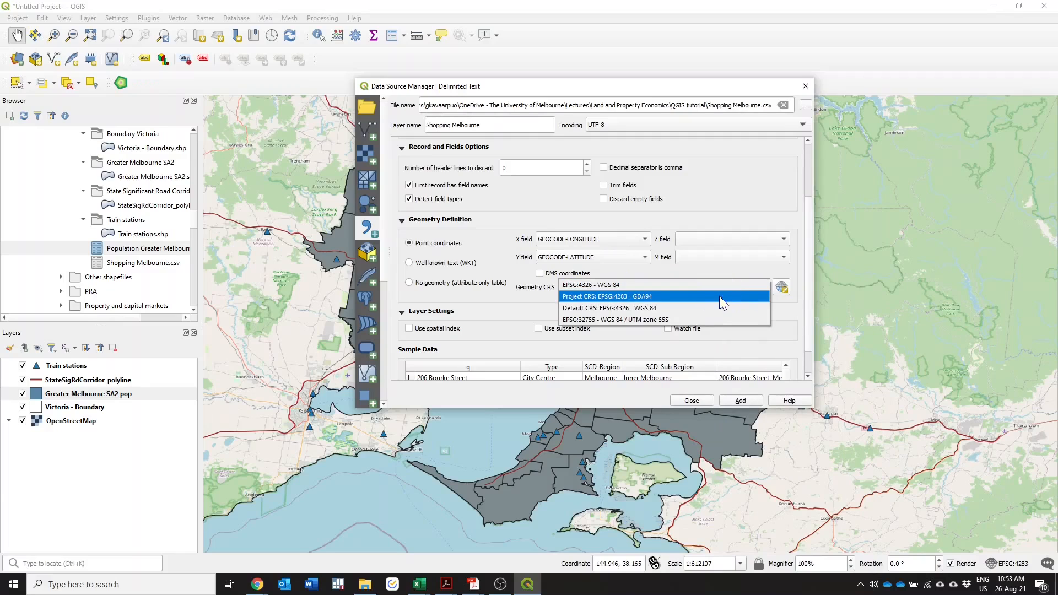
pyautogui.click(719, 296)
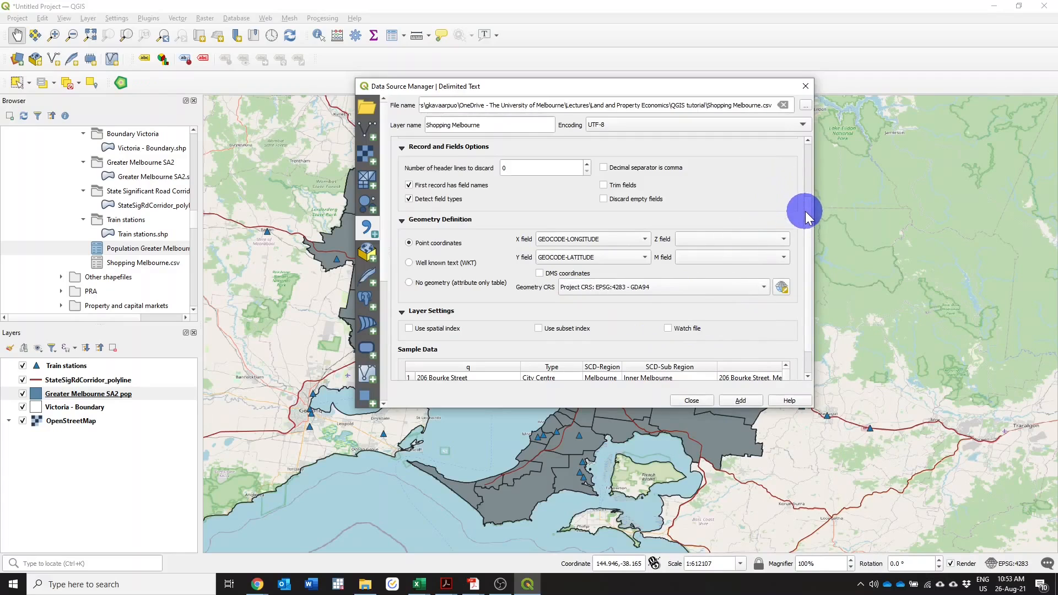
pyautogui.moveTo(805, 211); pyautogui.dragTo(794, 253)
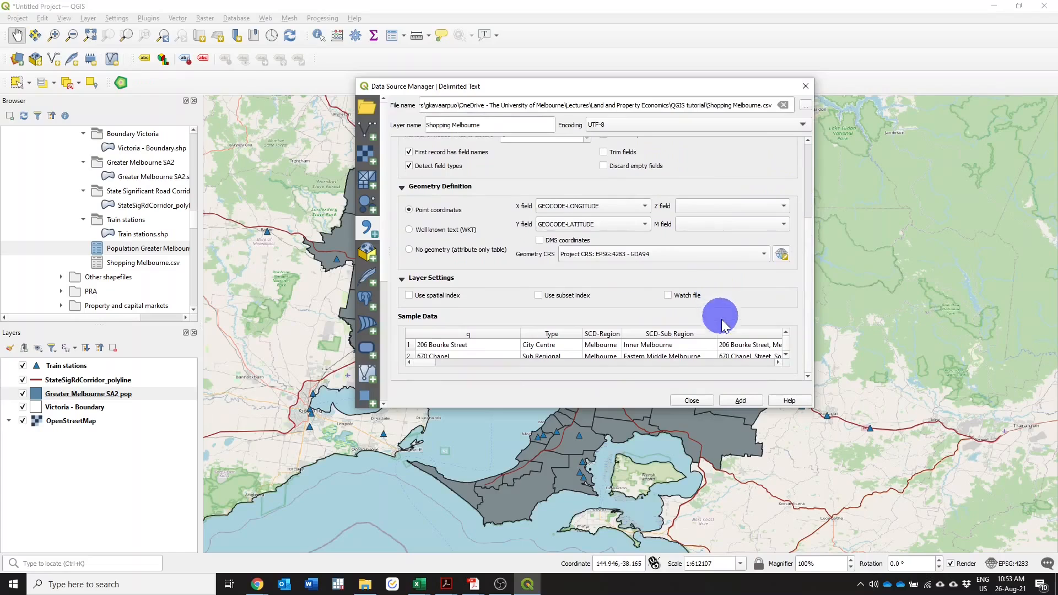
# - Add the Shopping Melbourne point layer to the project and move it above StateSigRdCorridor_polyline in the layer order
pyautogui.click(741, 401)
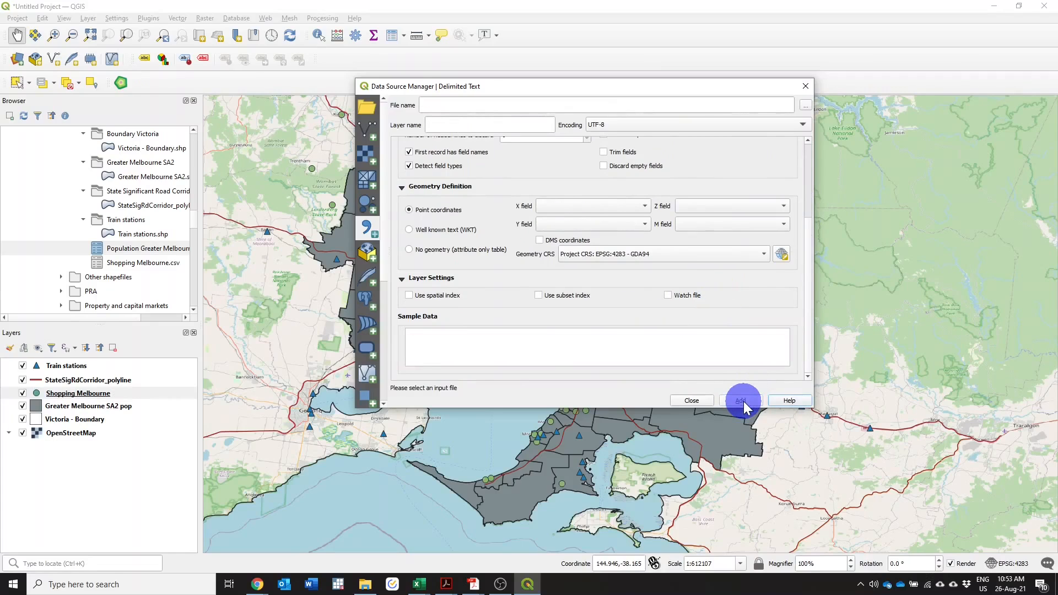
pyautogui.click(696, 400)
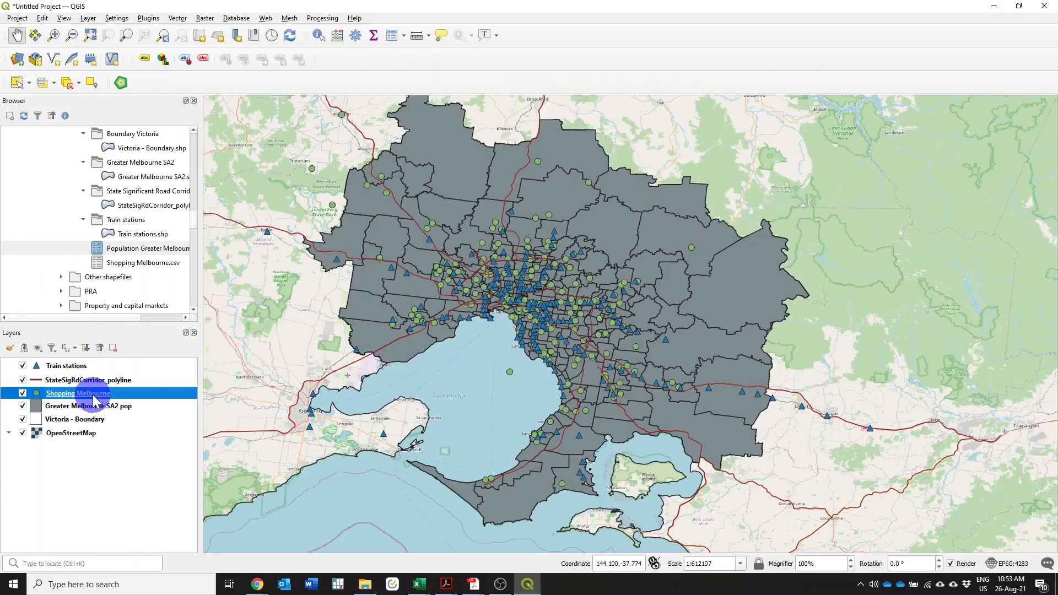
pyautogui.moveTo(95, 395); pyautogui.dragTo(95, 380)
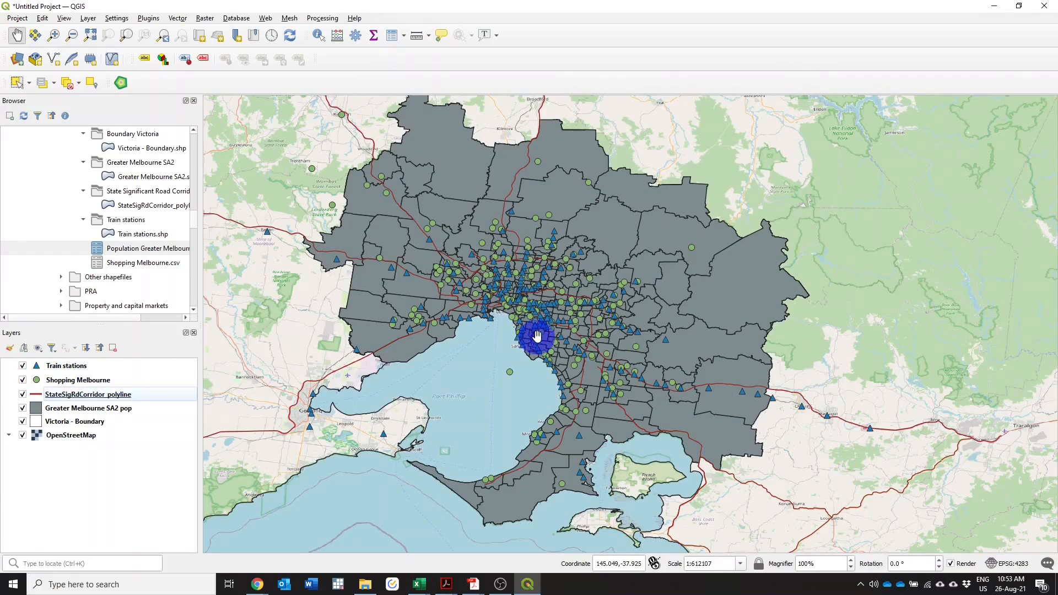
# - Review the Shopping Melbourne attribute table from the first column through to the geocode columns, and close it
pyautogui.click(62, 383)
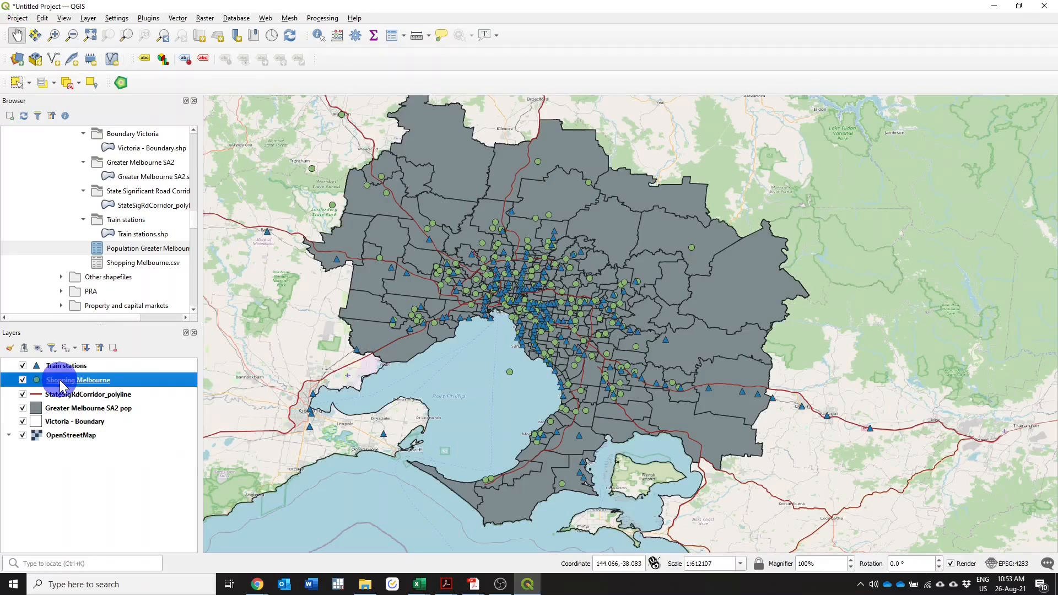
pyautogui.rightClick(61, 383)
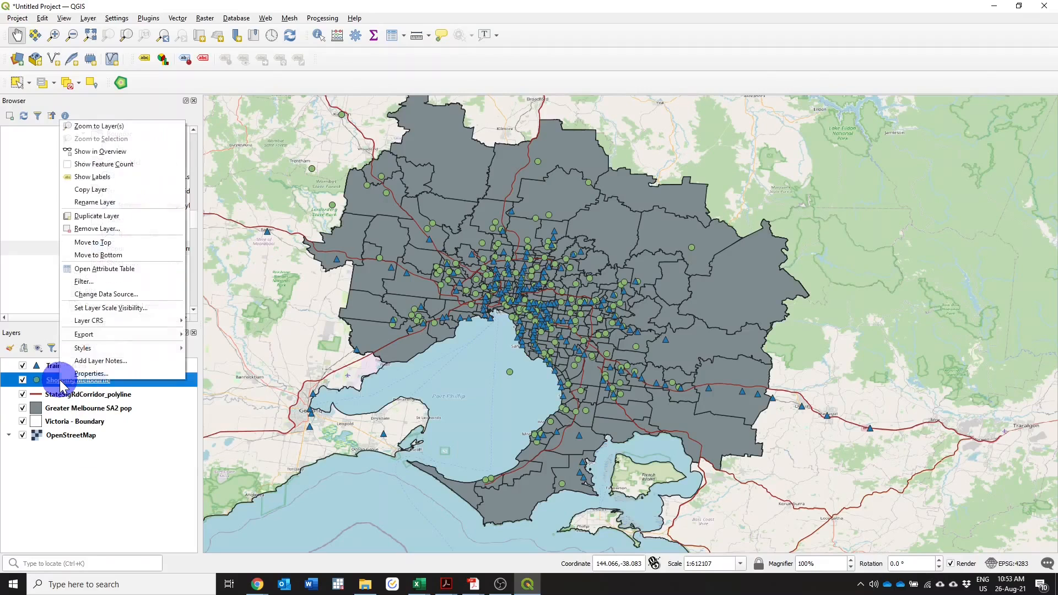
pyautogui.click(102, 269)
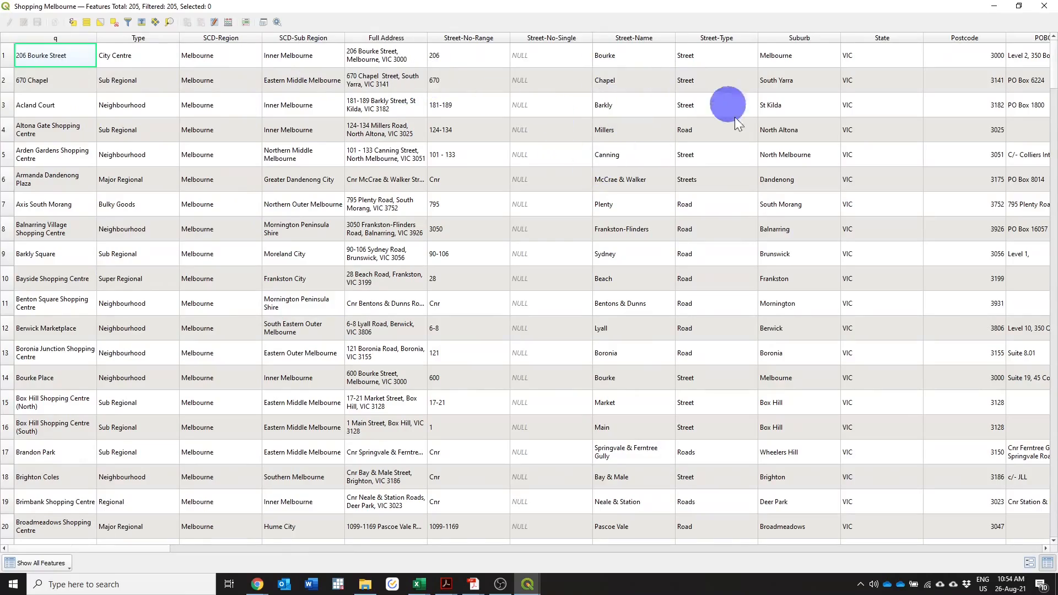
pyautogui.moveTo(141, 547); pyautogui.dragTo(342, 573)
pyautogui.moveTo(436, 580); pyautogui.dragTo(1017, 550)
pyautogui.click(837, 329)
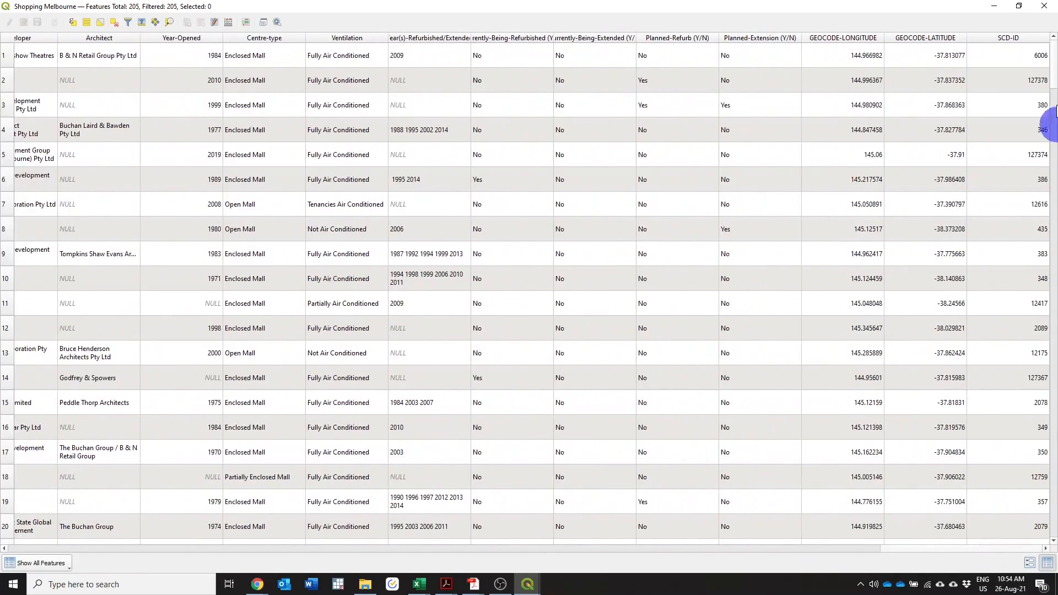
pyautogui.click(1044, 8)
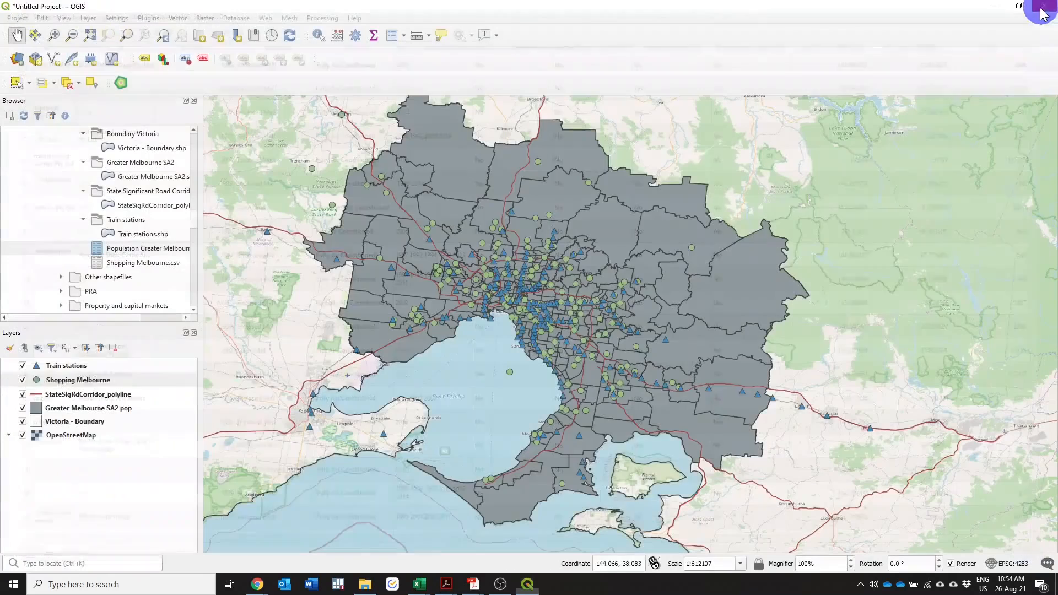
pyautogui.click(656, 380)
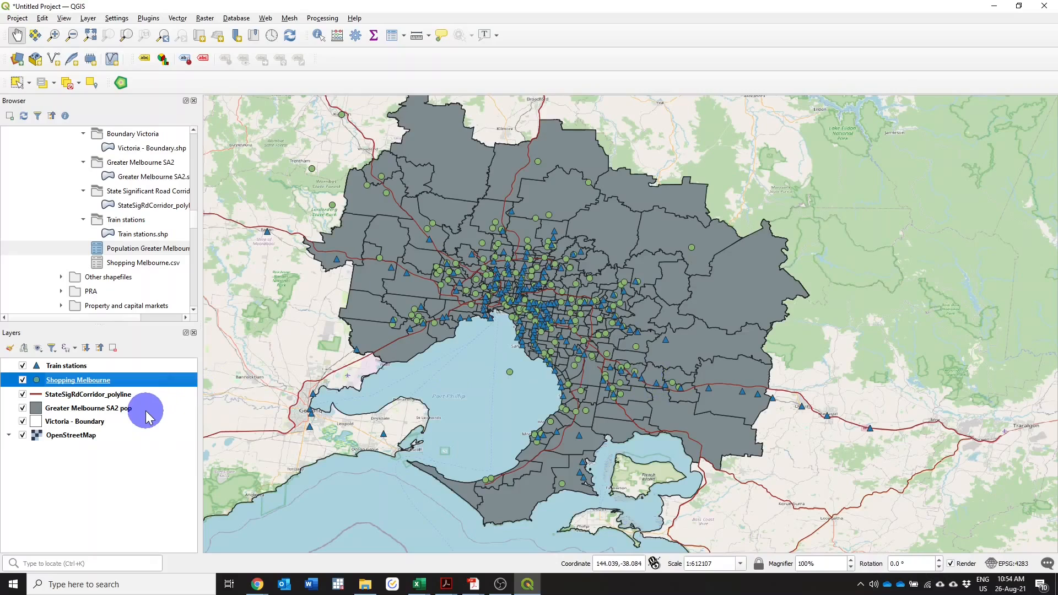
pyautogui.moveTo(147, 418)
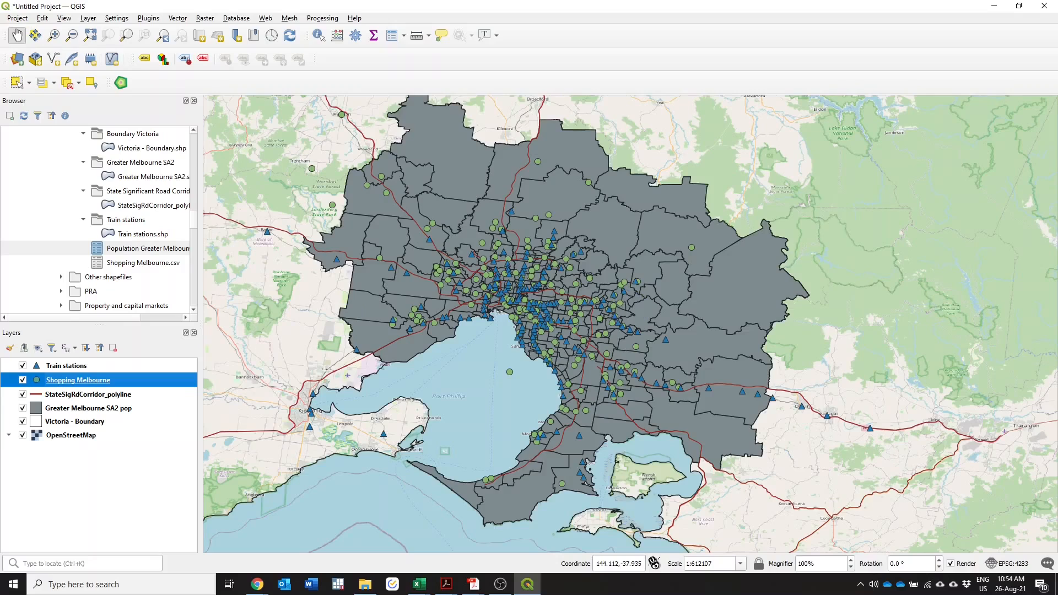
pyautogui.hotkey('alt', 'Tab')
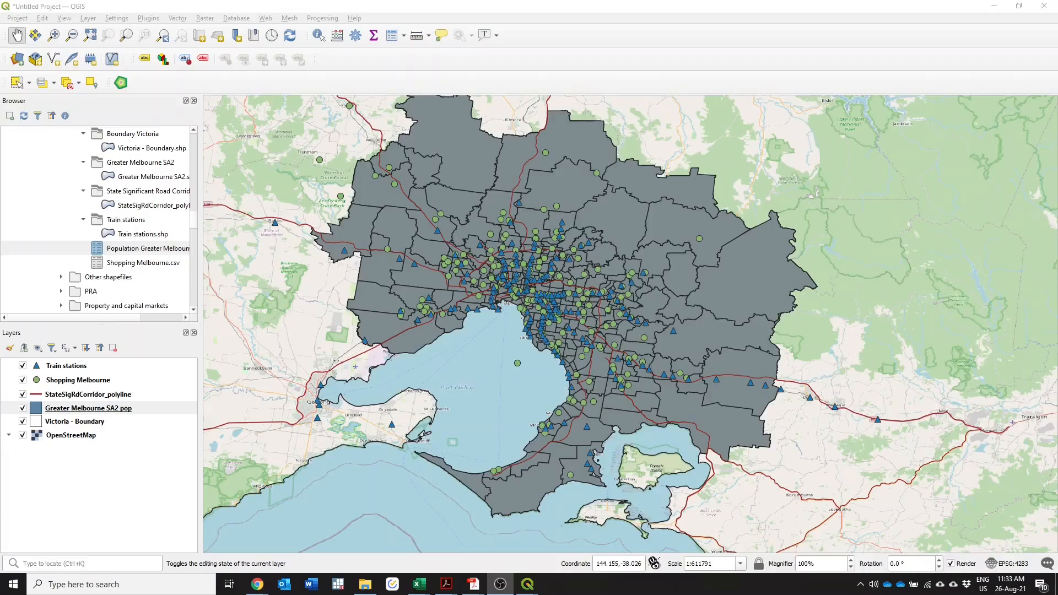
pyautogui.click(646, 273)
# - Check the Population, Populati_1 and Populati_2 fields in the attribute table of Greater Melbourne SA2 pop, and close it
pyautogui.rightClick(112, 413)
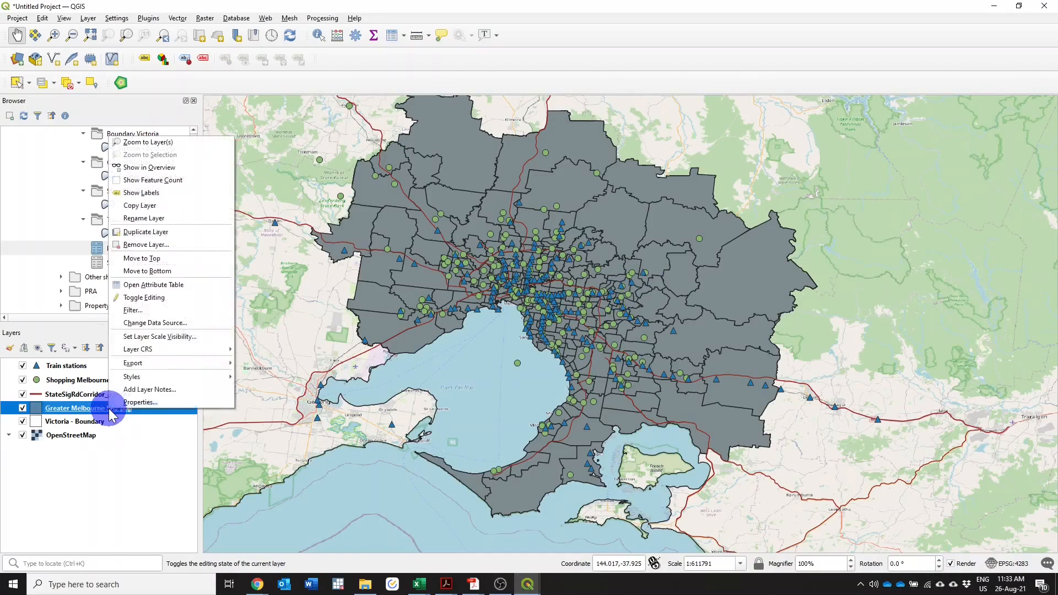
pyautogui.click(156, 285)
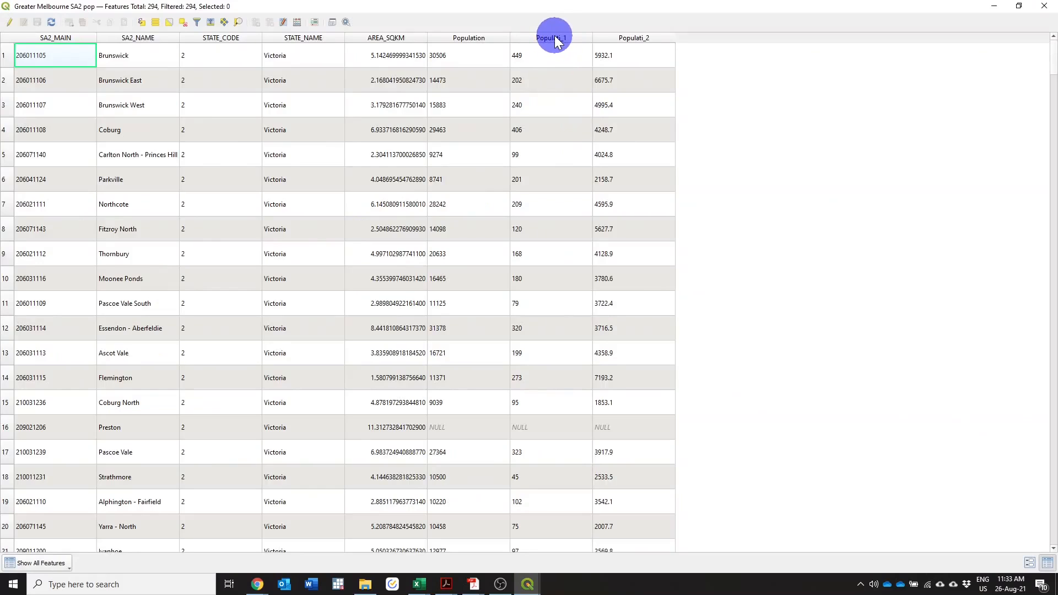
pyautogui.moveTo(556, 37)
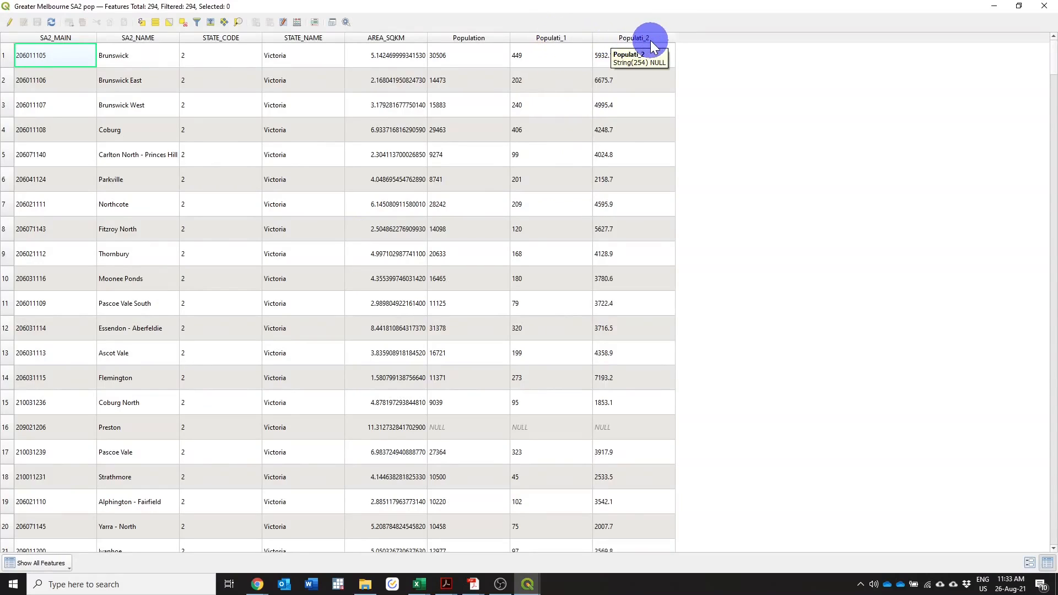
pyautogui.click(1046, 6)
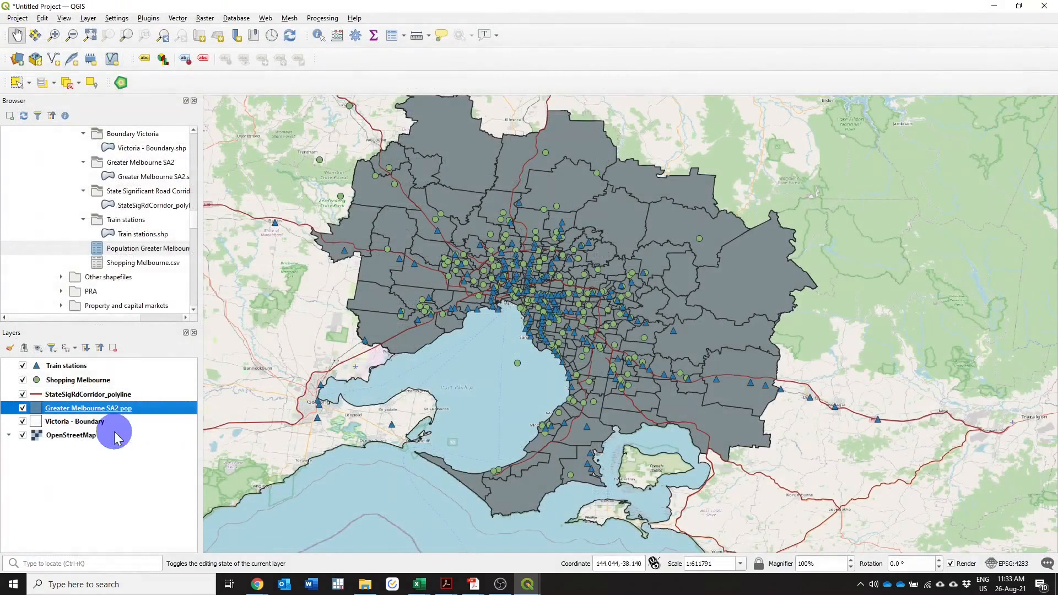
# - Find the Rename field algorithm among the processing tools and open it
pyautogui.click(327, 24)
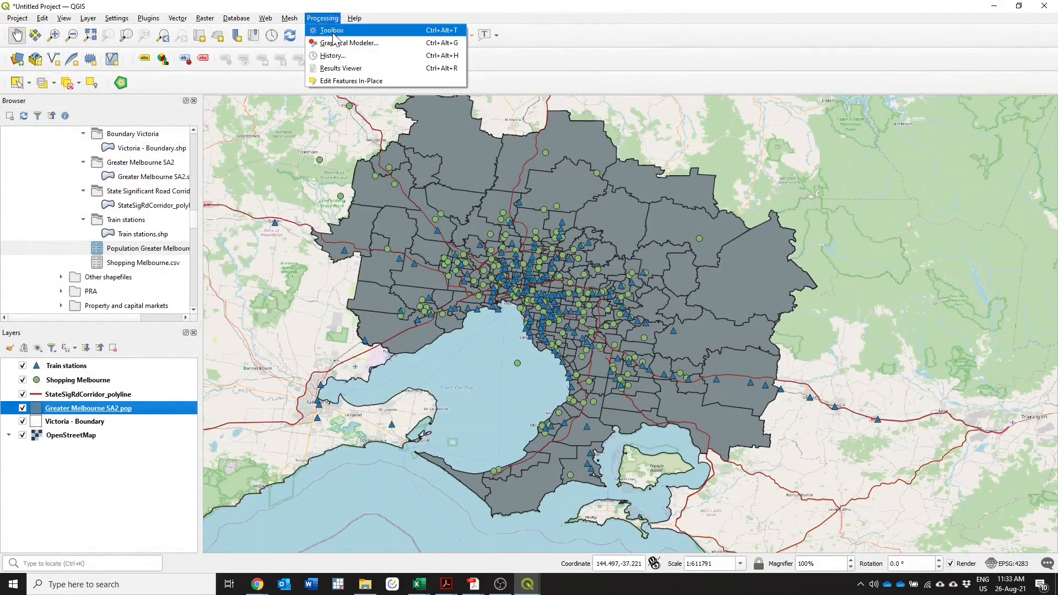
pyautogui.click(332, 31)
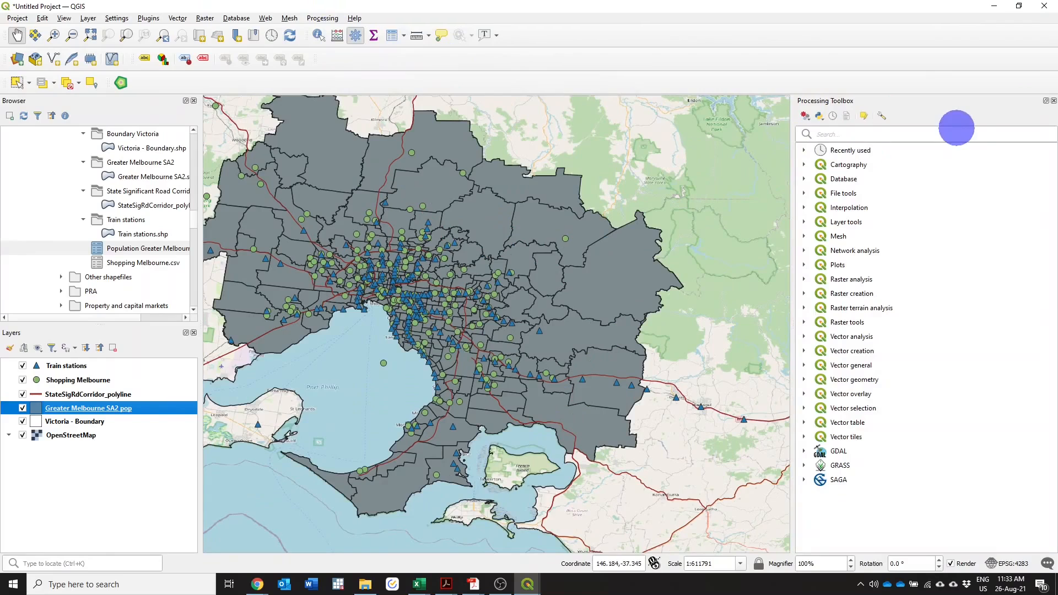
pyautogui.click(875, 134)
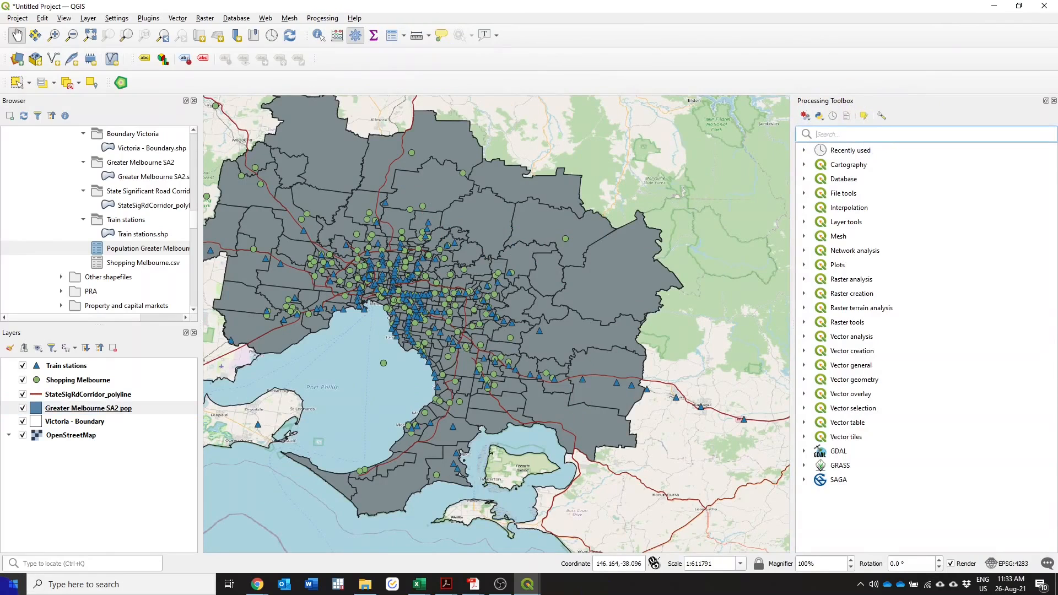
pyautogui.write('re')
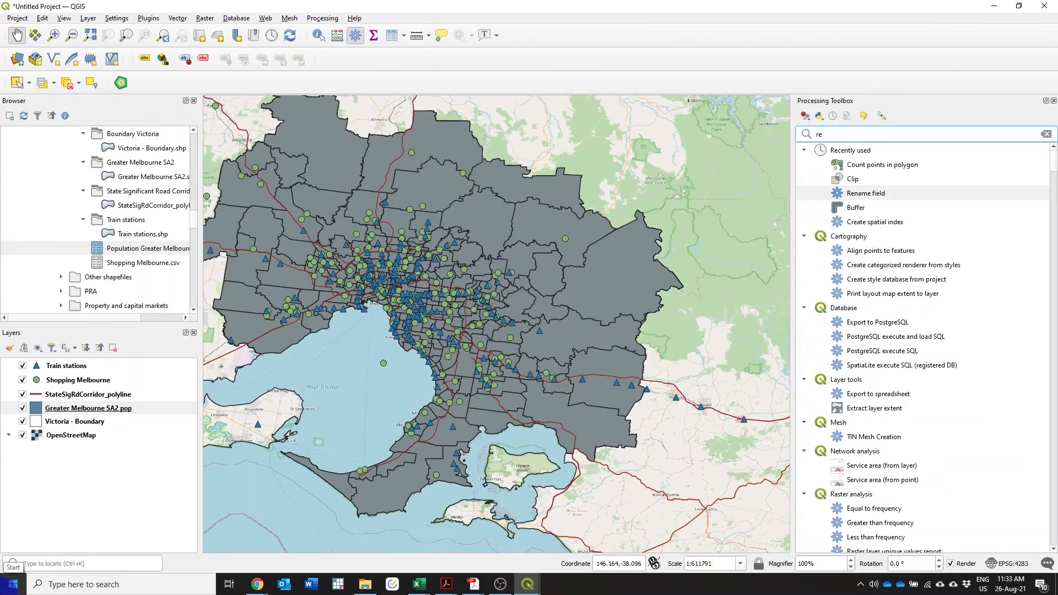
pyautogui.write('na')
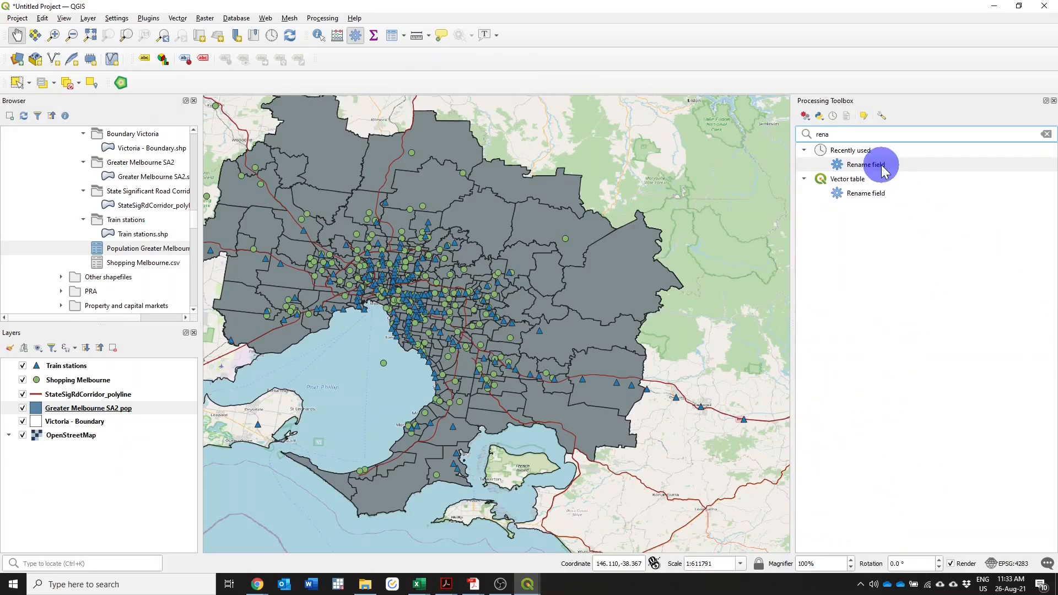
pyautogui.click(869, 194)
pyautogui.doubleClick(870, 193)
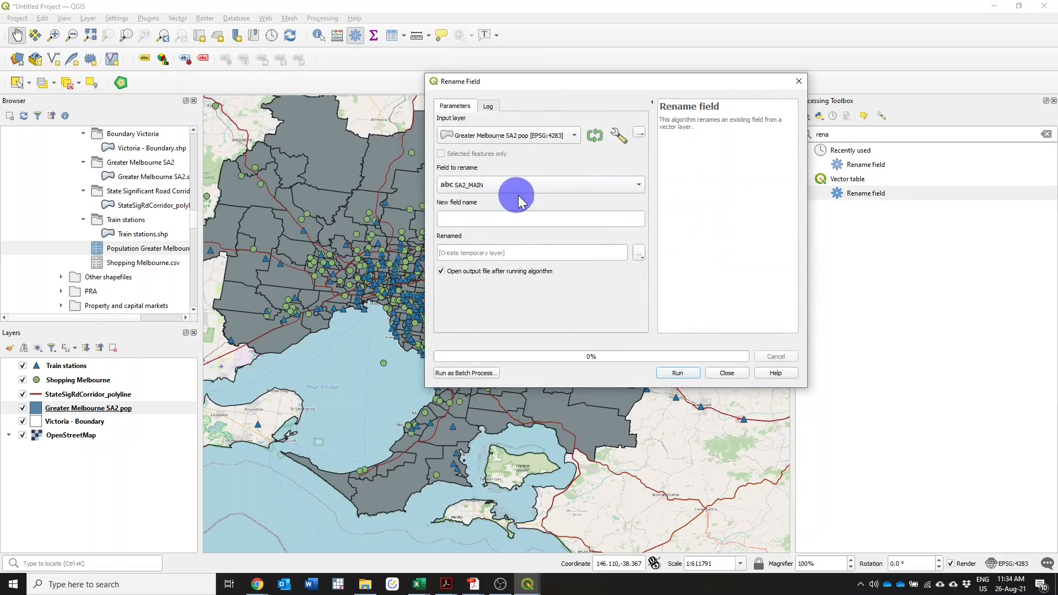
# - Set Rename field to use Greater Melbourne SA2 pop as input, with Populati_1 as the field and Net_migration as its new name
pyautogui.click(510, 141)
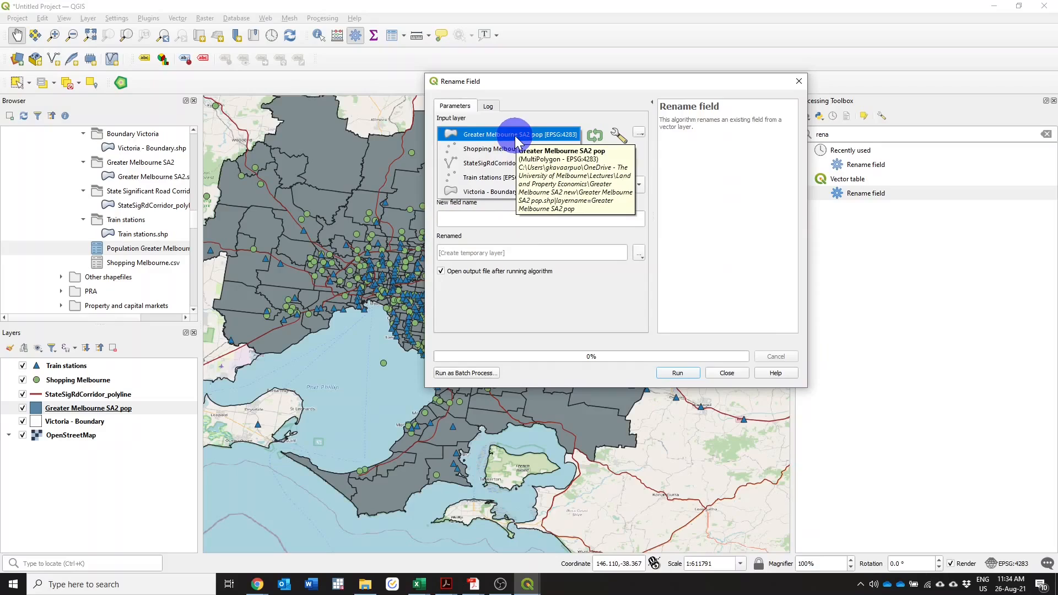
pyautogui.click(516, 137)
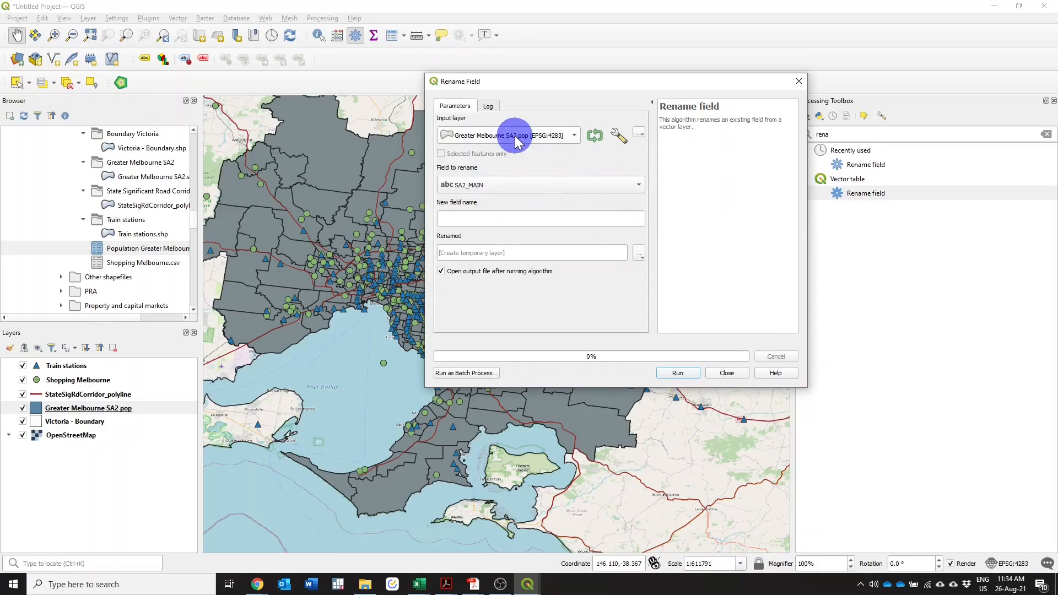
pyautogui.click(535, 184)
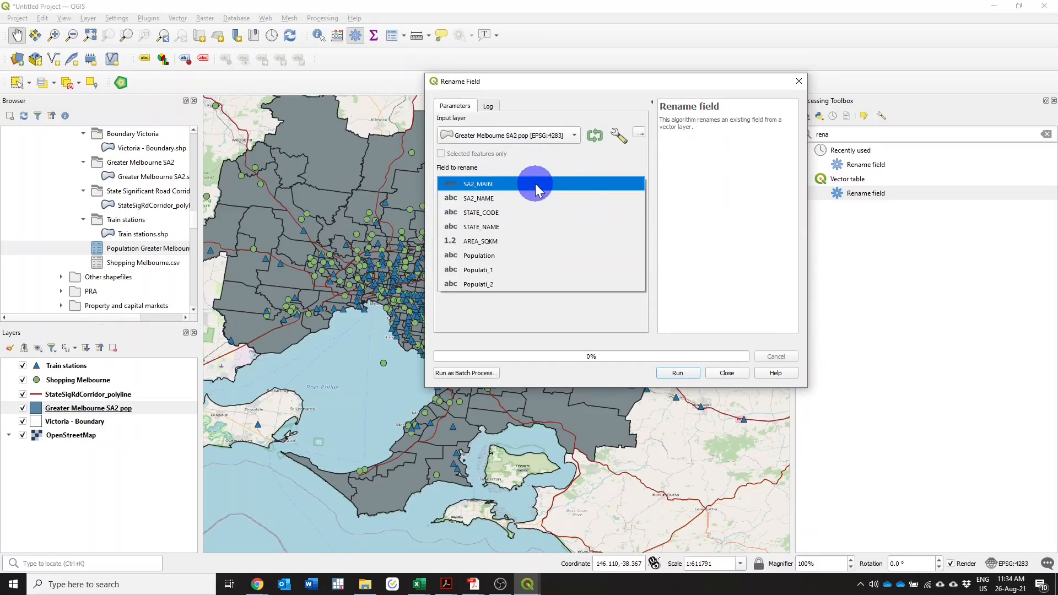
pyautogui.click(534, 269)
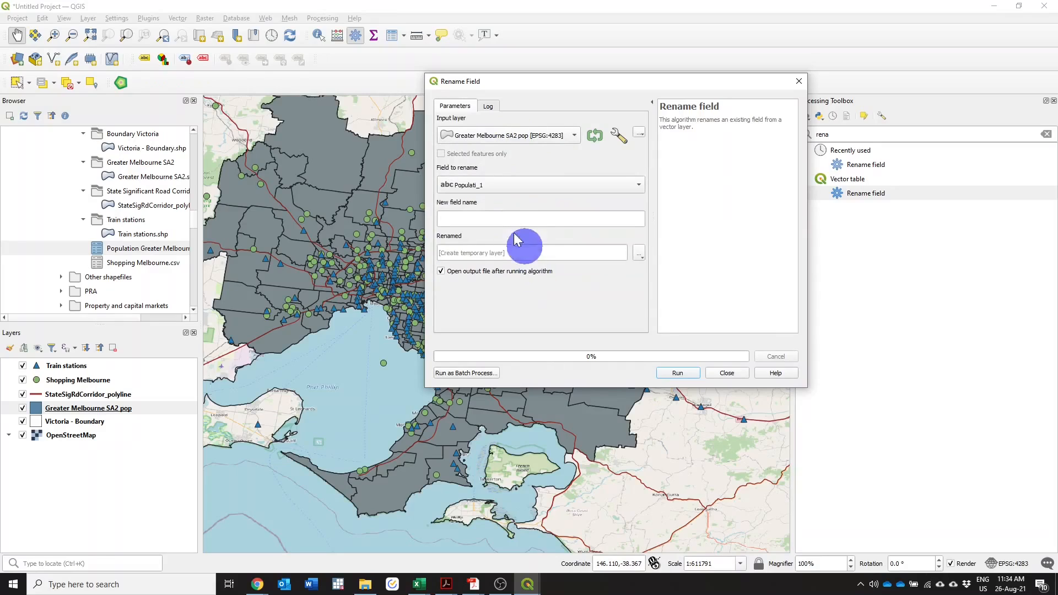
pyautogui.click(511, 216)
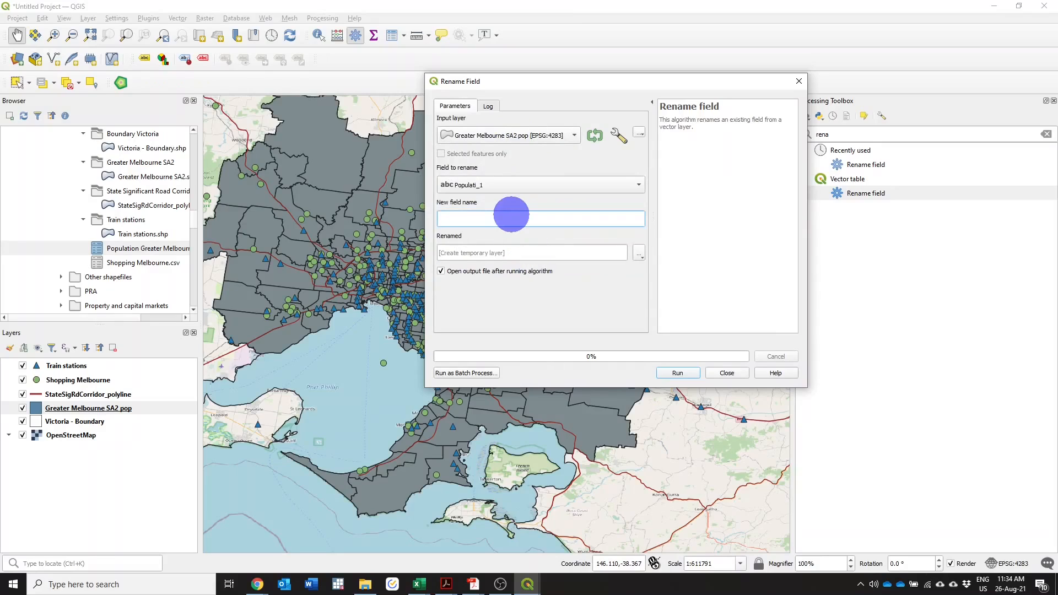
pyautogui.write('Net_popul')
pyautogui.press('BackSpace')
pyautogui.write('migration')
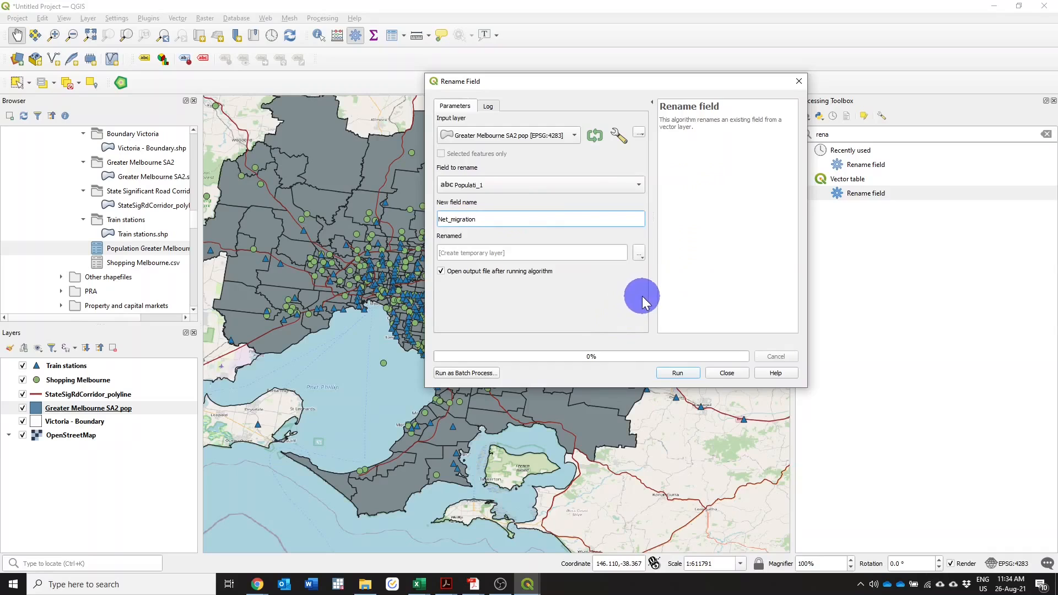
# - Run Rename Field on Greater Melbourne SA2 pop, changing Populati_1 to Net_migration, and inspect the resulting layer's attribute table
pyautogui.click(678, 373)
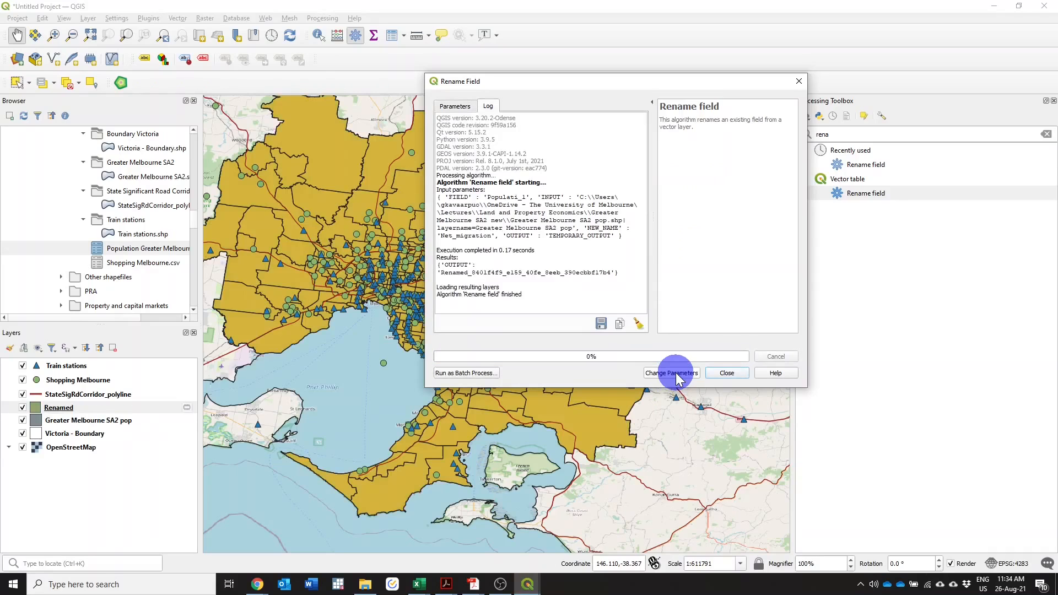
pyautogui.click(723, 372)
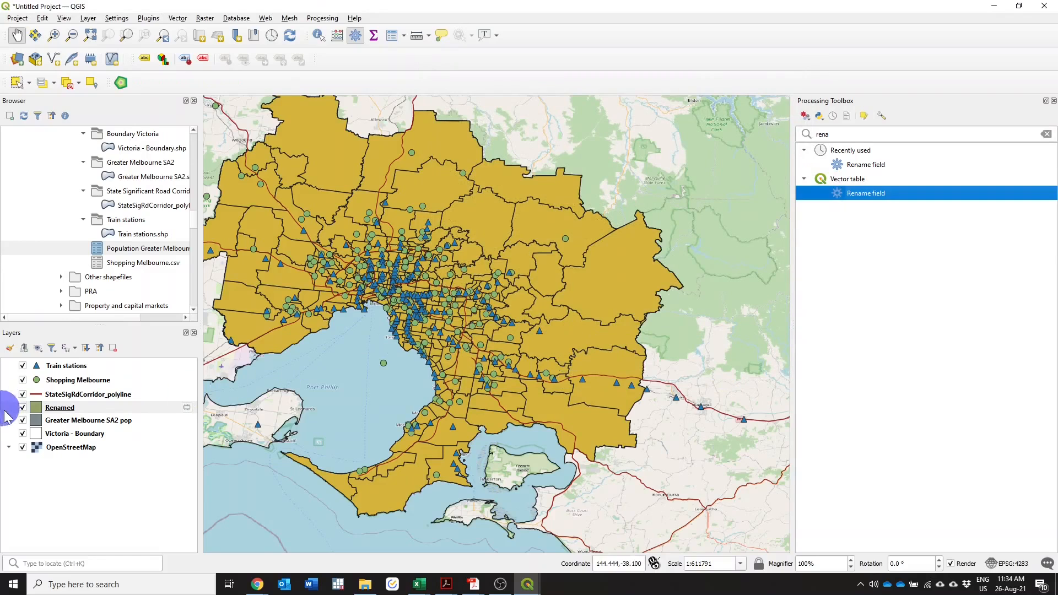
pyautogui.rightClick(49, 410)
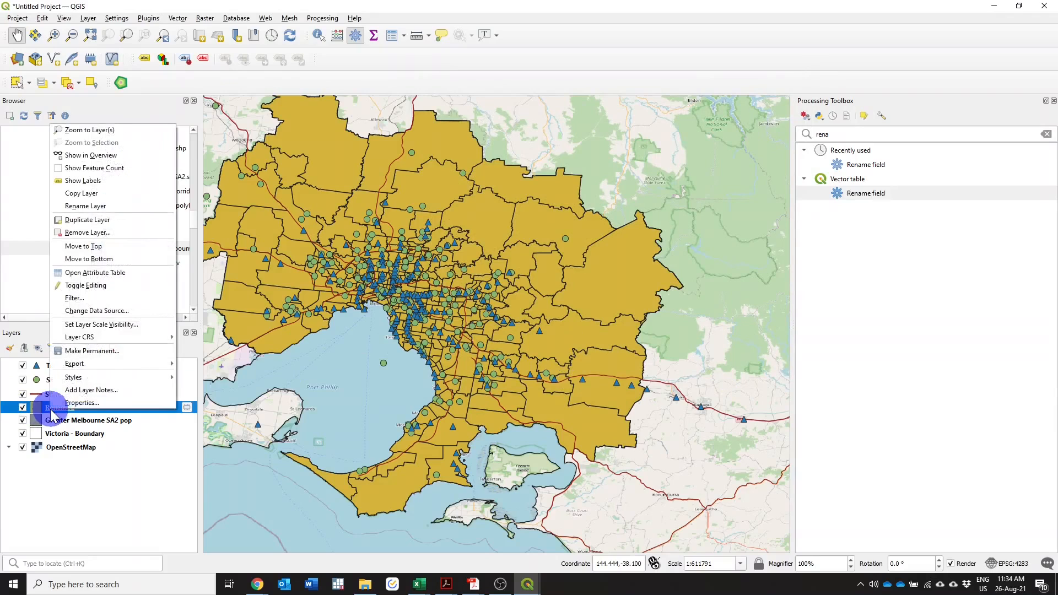
pyautogui.click(118, 272)
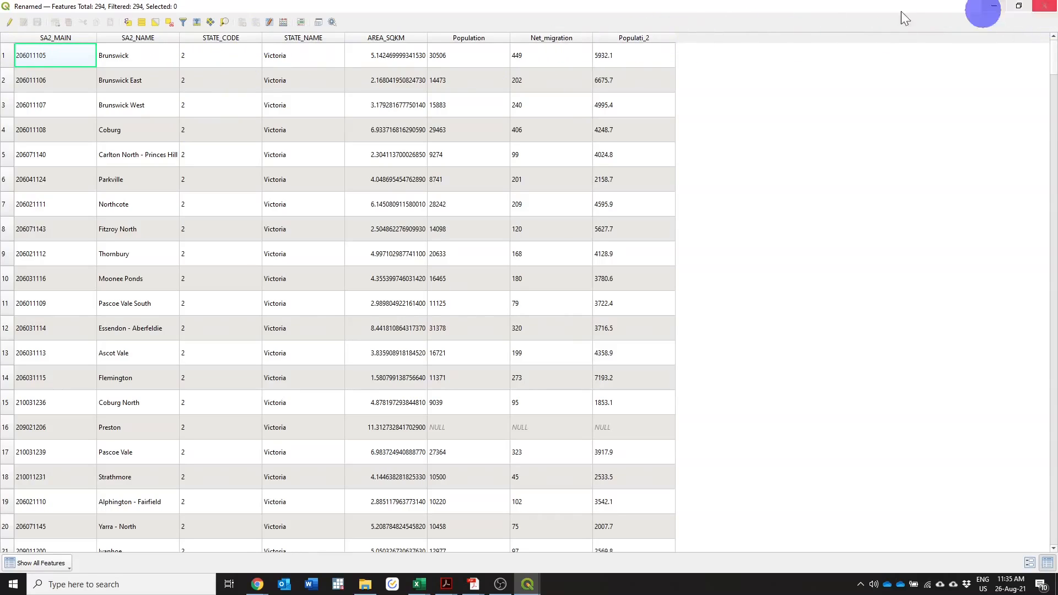
pyautogui.click(1045, 6)
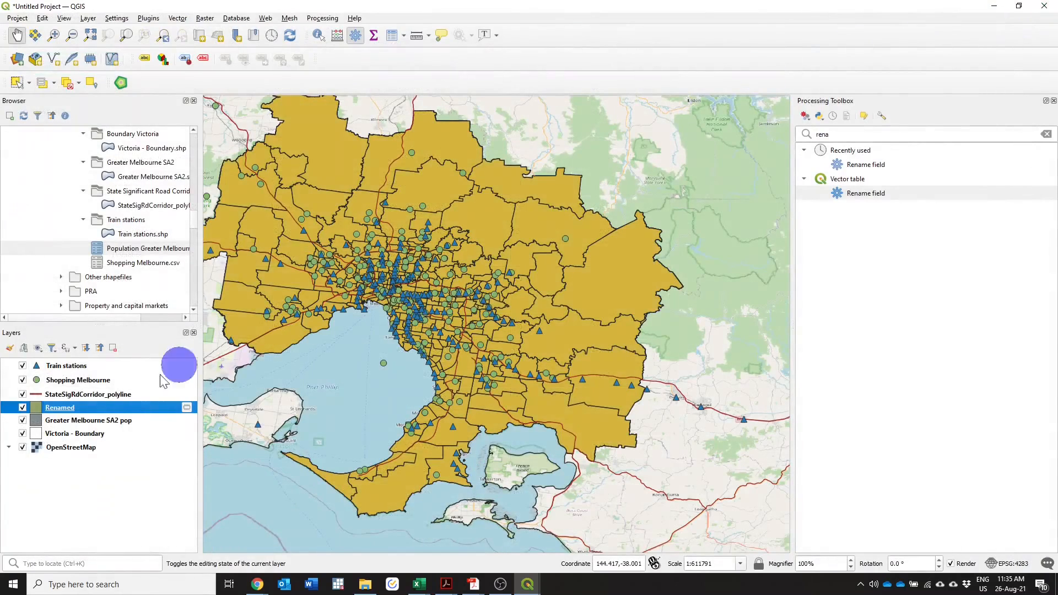
# - Remove the temporary Renamed layer from the project and close the Processing Toolbox
pyautogui.rightClick(70, 414)
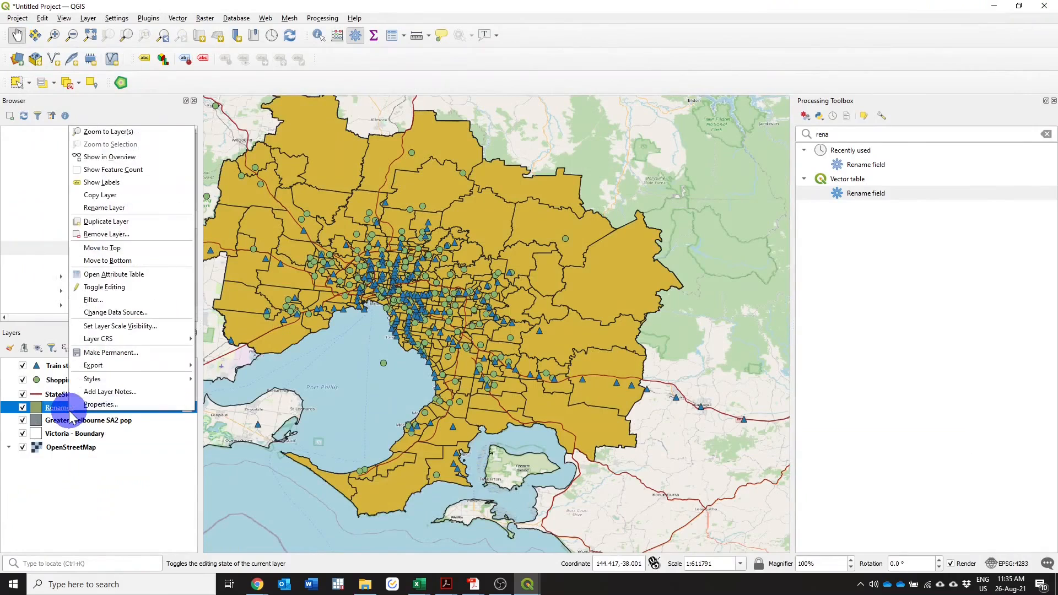
pyautogui.click(107, 235)
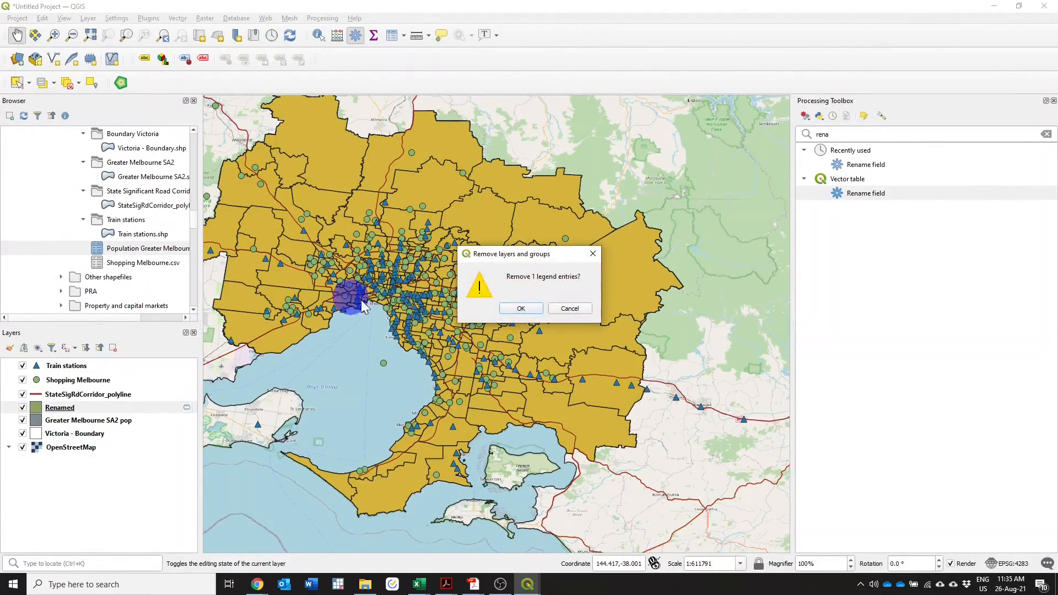
pyautogui.click(521, 307)
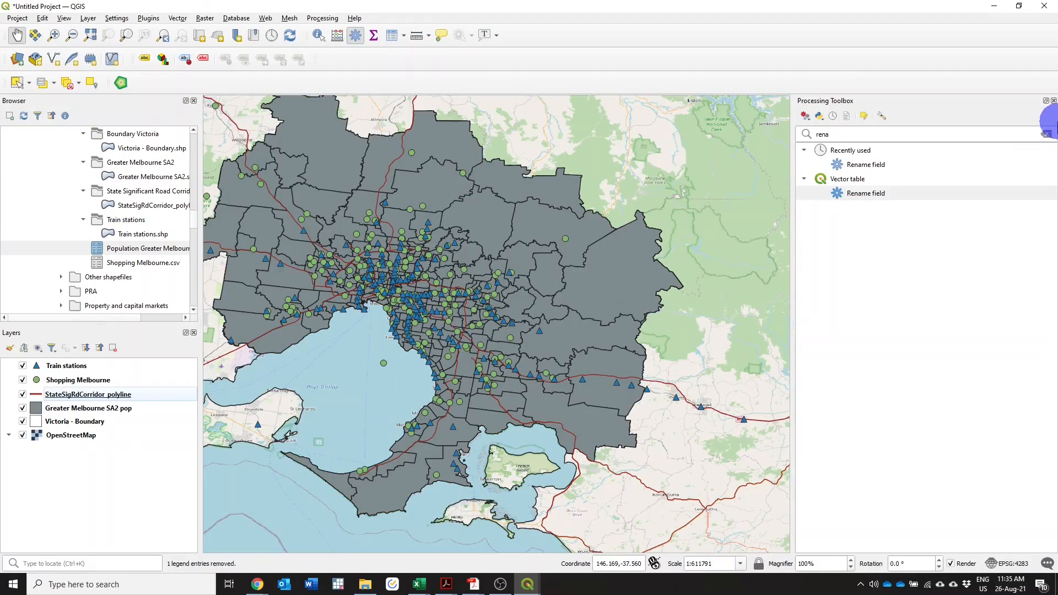
pyautogui.click(1053, 100)
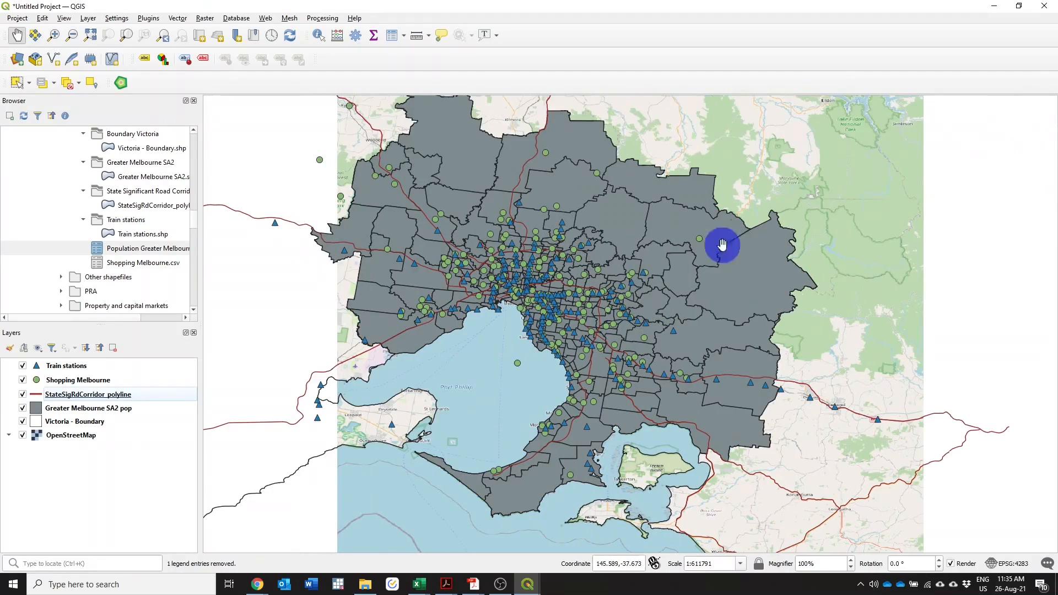
# - Set the fill symbol opacity of the Greater Melbourne SA2 pop layer to 40%
pyautogui.scroll(2, 532, 197)
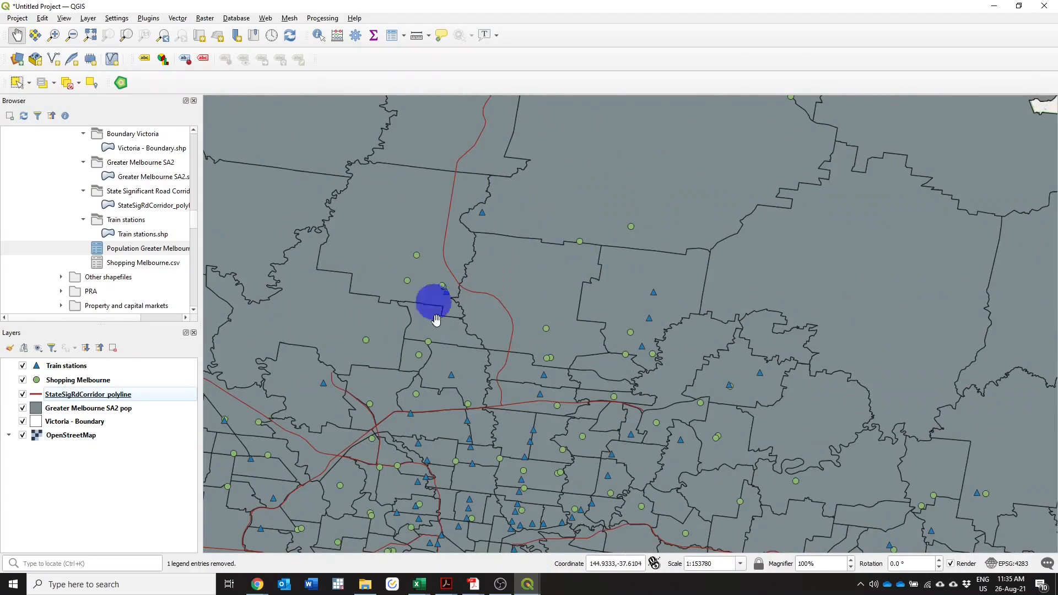
pyautogui.rightClick(81, 410)
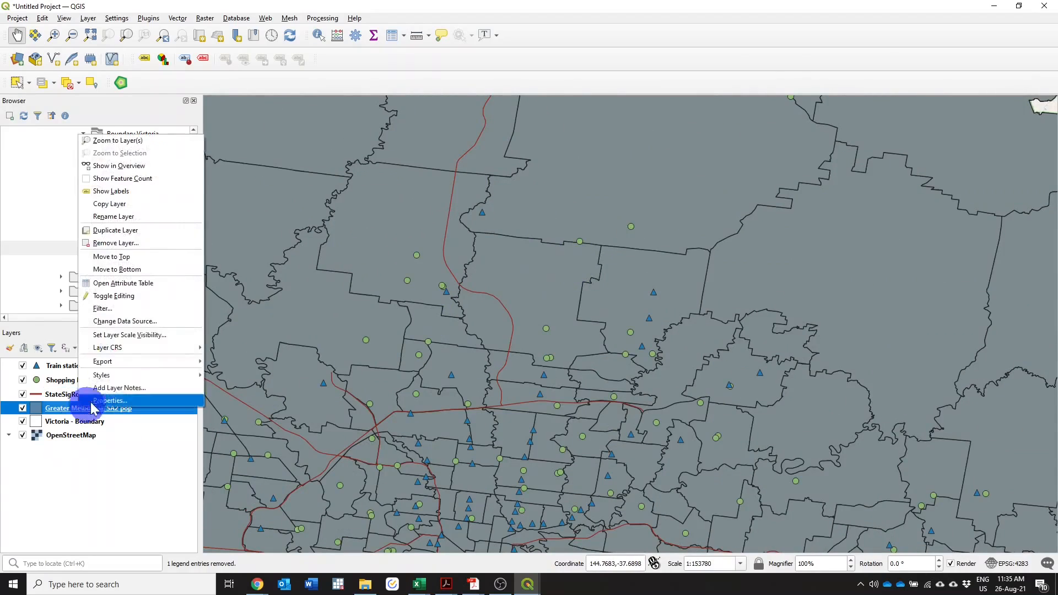
pyautogui.click(113, 401)
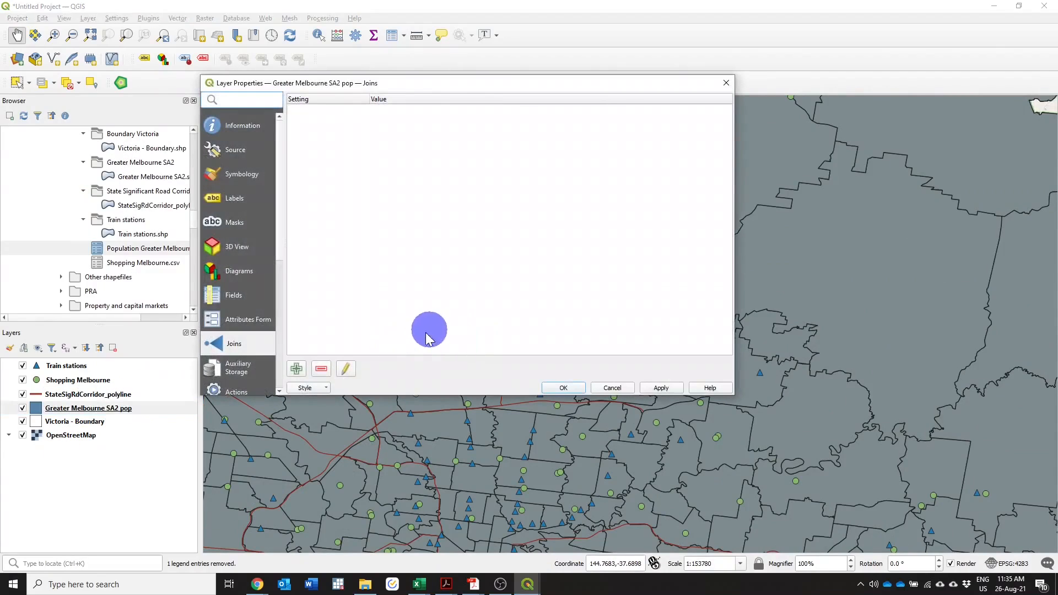
pyautogui.click(243, 172)
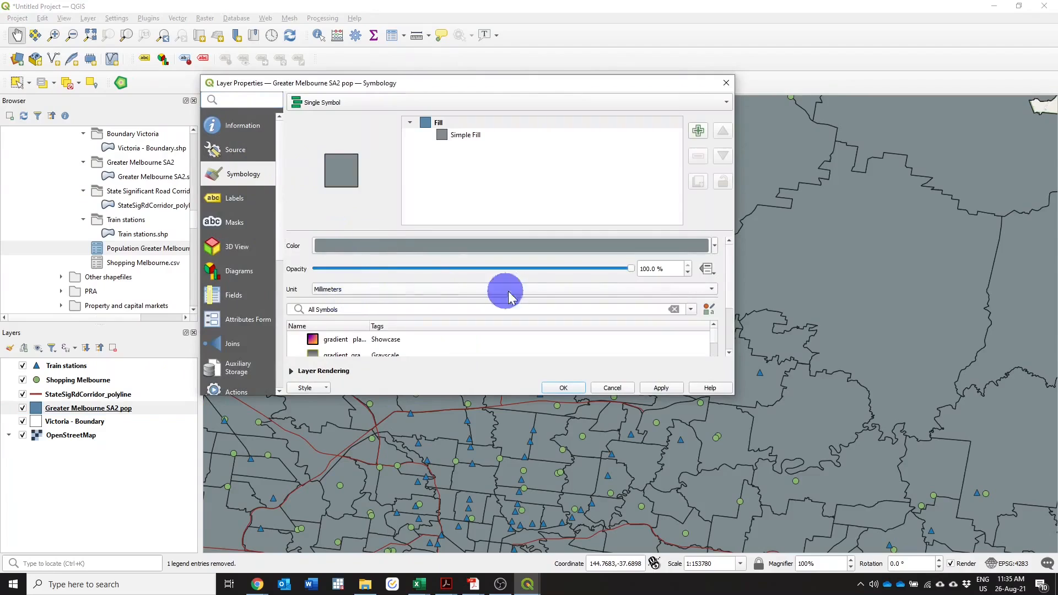
pyautogui.moveTo(644, 268); pyautogui.dragTo(632, 268)
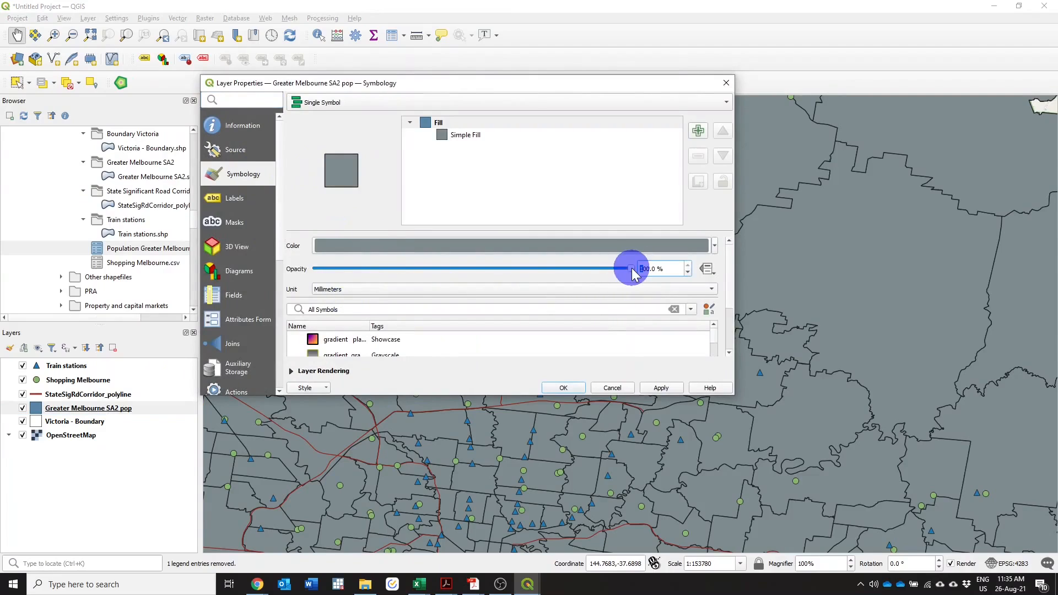
pyautogui.press('BackSpace')
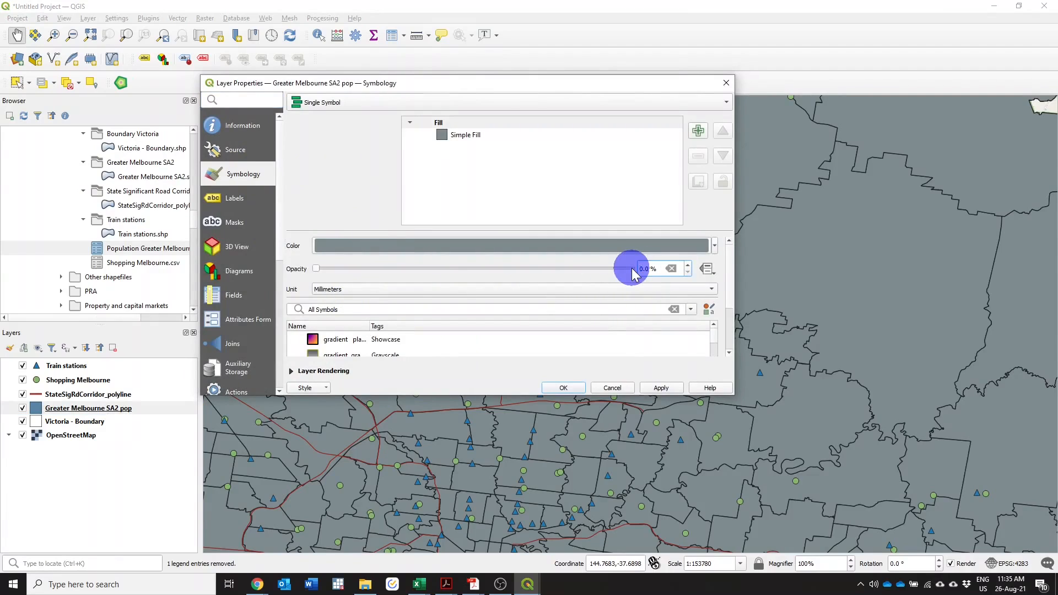
pyautogui.write('4')
pyautogui.click(656, 388)
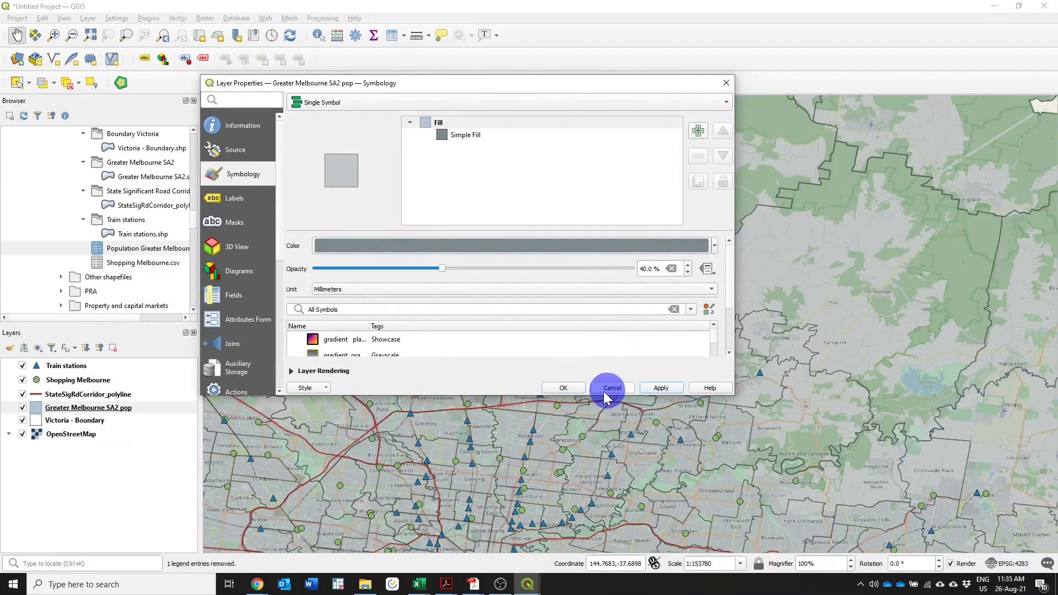
pyautogui.click(564, 388)
# - Measure the line distance from a shopping point north of Melbourne westward to the main road
pyautogui.scroll(-3, 479, 362)
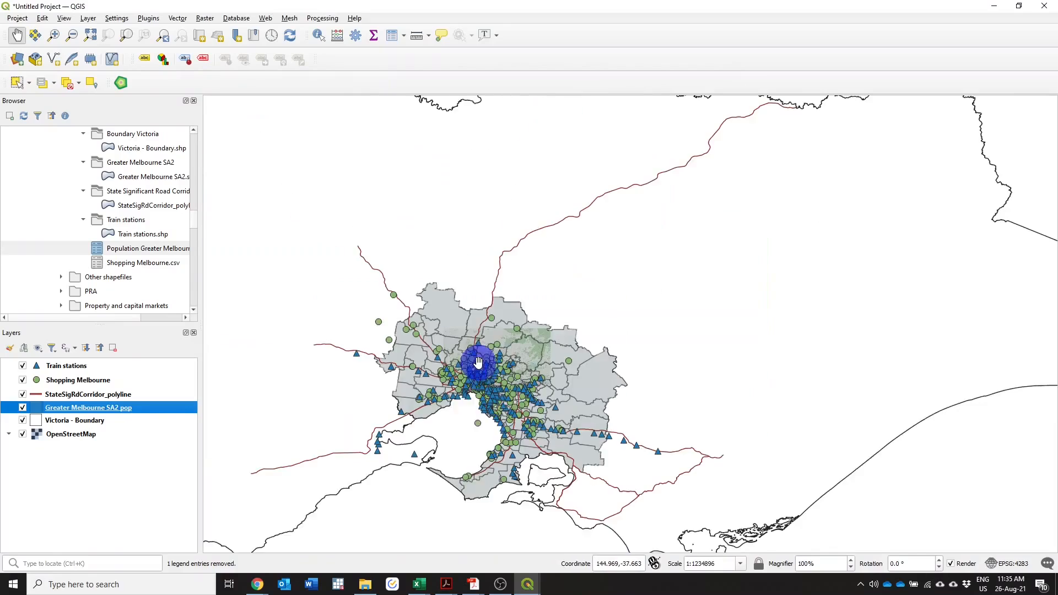
pyautogui.scroll(2, 484, 379)
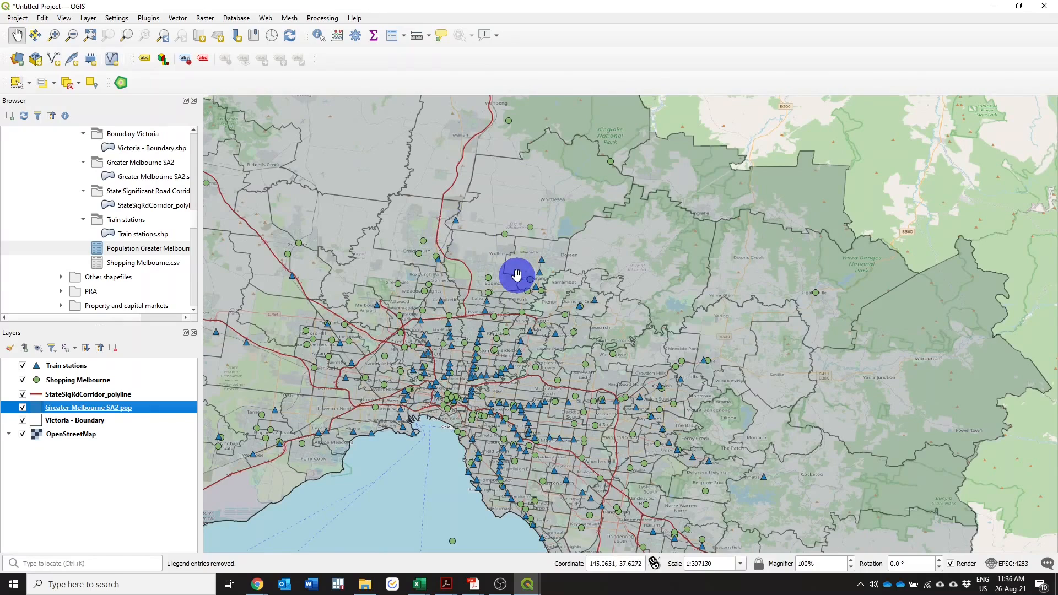
pyautogui.click(421, 41)
pyautogui.moveTo(903, 122); pyautogui.dragTo(677, 118)
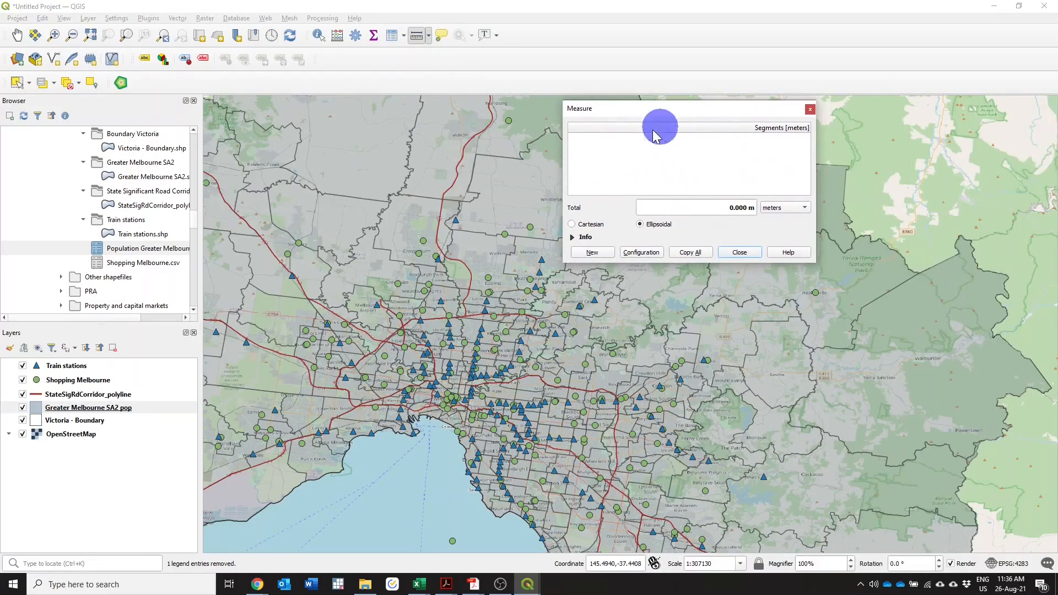
pyautogui.click(505, 234)
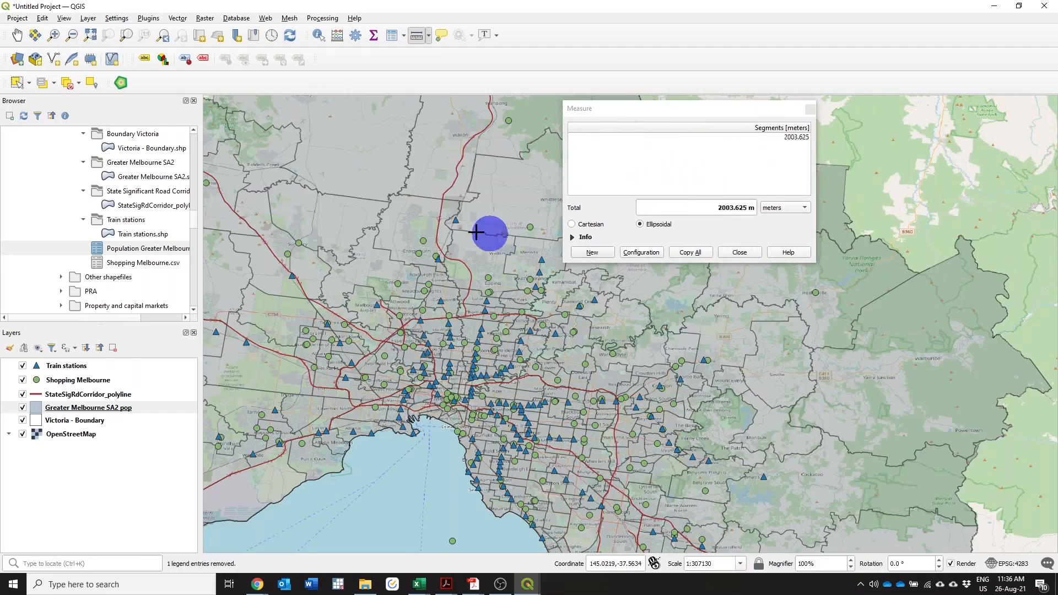
pyautogui.click(439, 231)
pyautogui.rightClick(438, 231)
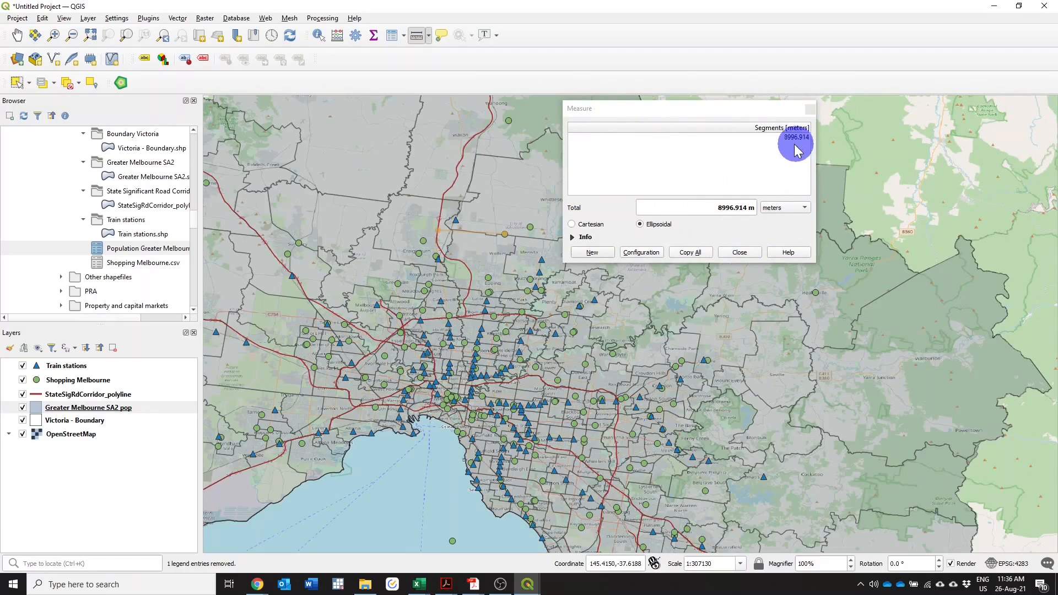
# - Show the measured distance in kilometers, compare it using the Cartesian calculation, and close the measurement
pyautogui.click(791, 213)
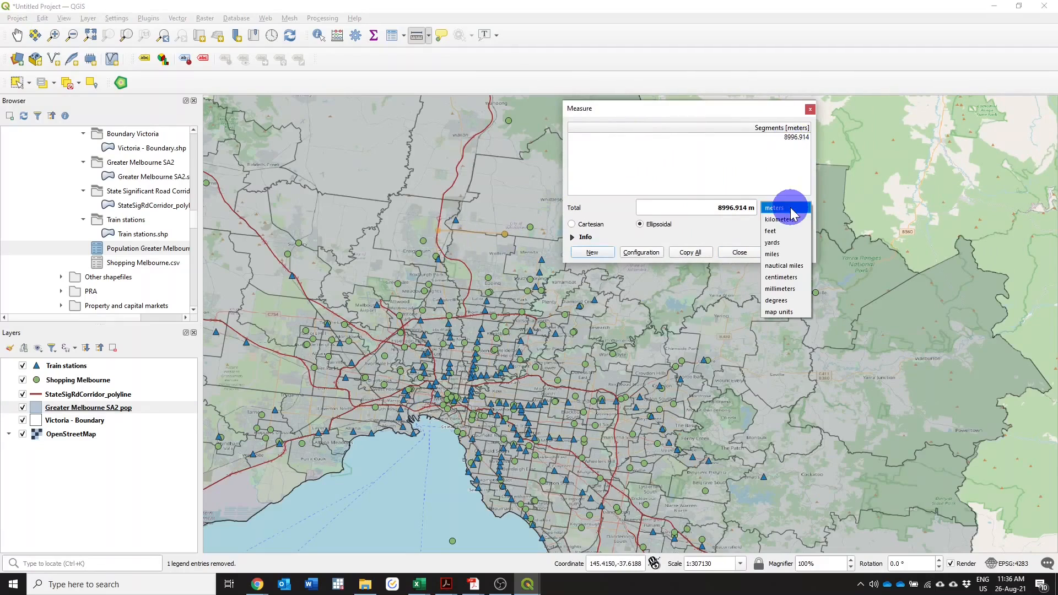
pyautogui.click(786, 218)
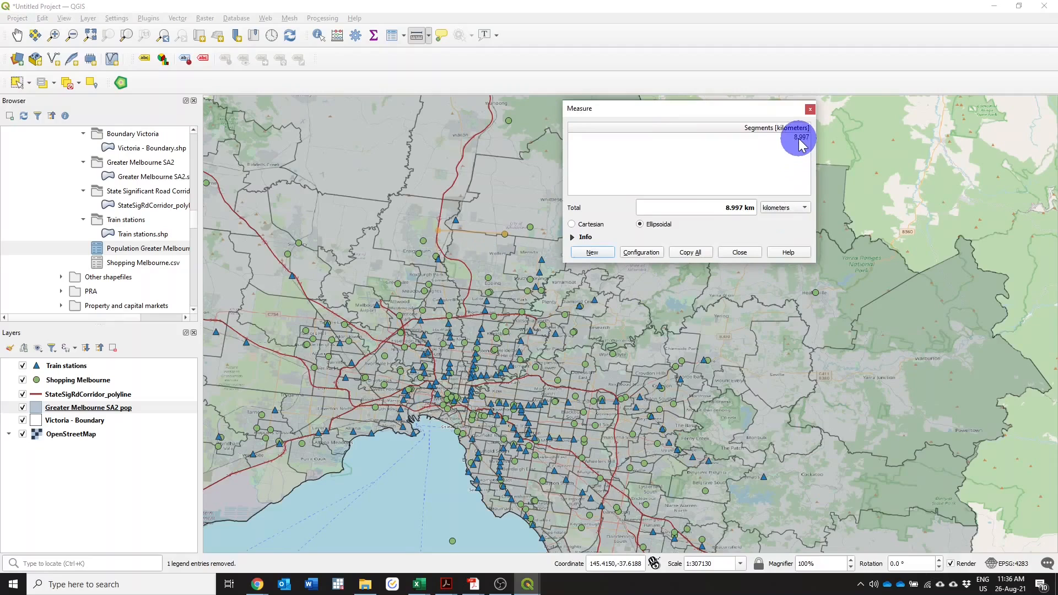
pyautogui.moveTo(803, 145)
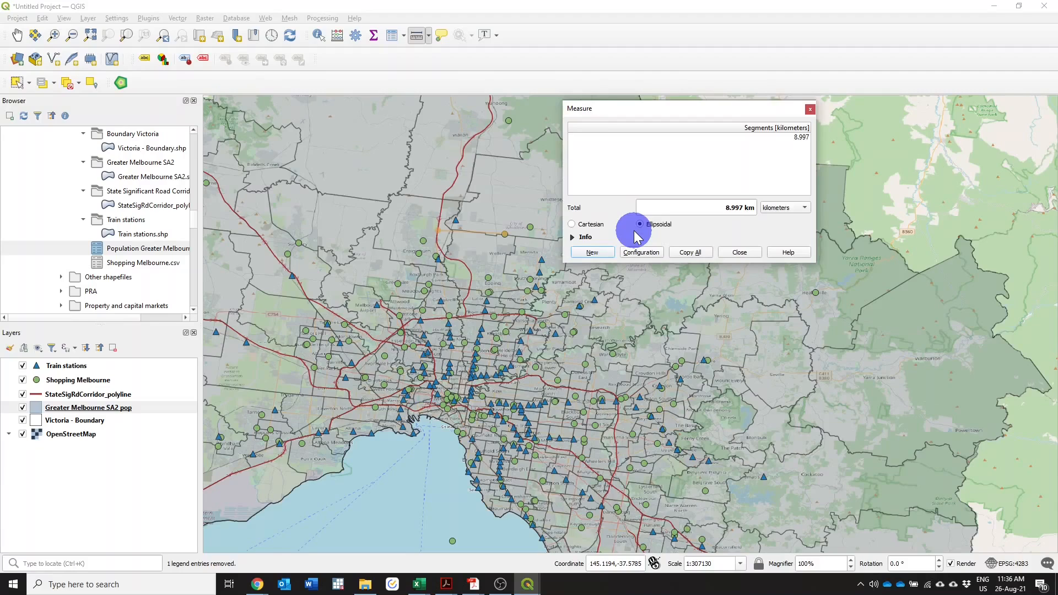
pyautogui.click(587, 227)
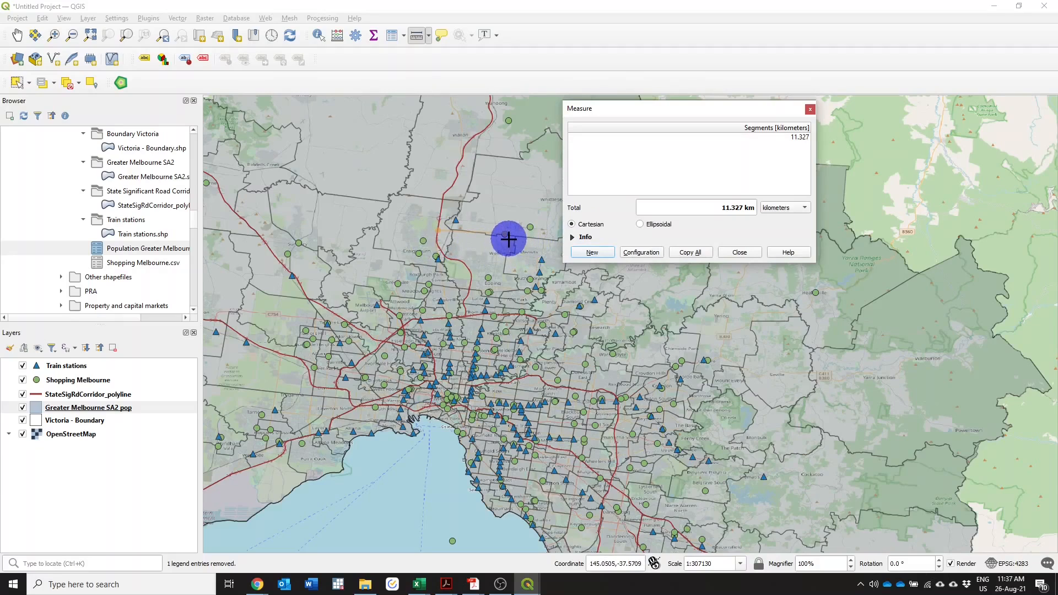
pyautogui.click(739, 254)
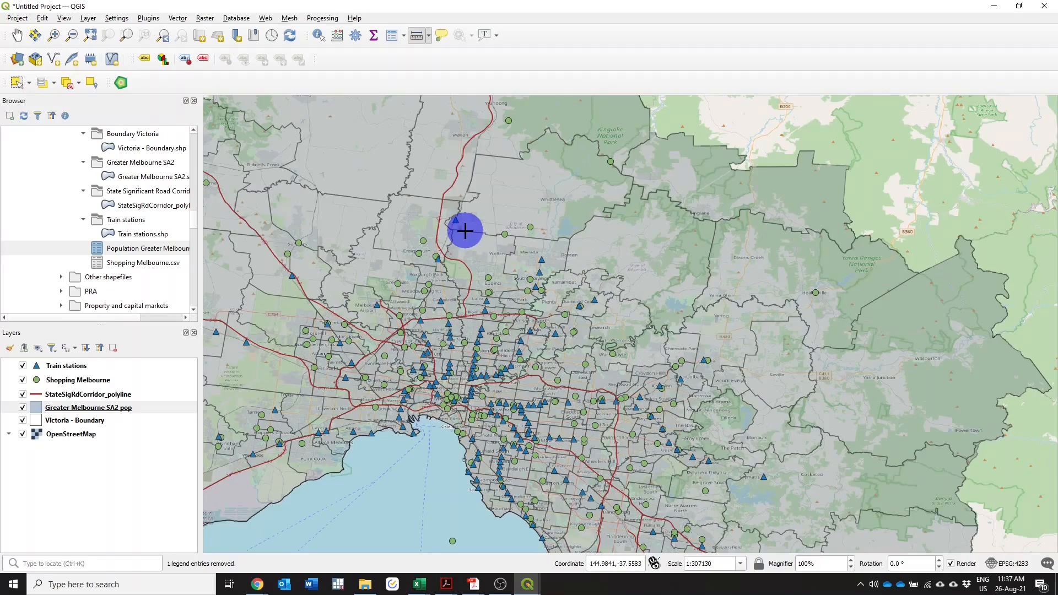
# - Hide the Train stations layer on the map
pyautogui.click(23, 365)
pyautogui.scroll(1, 516, 313)
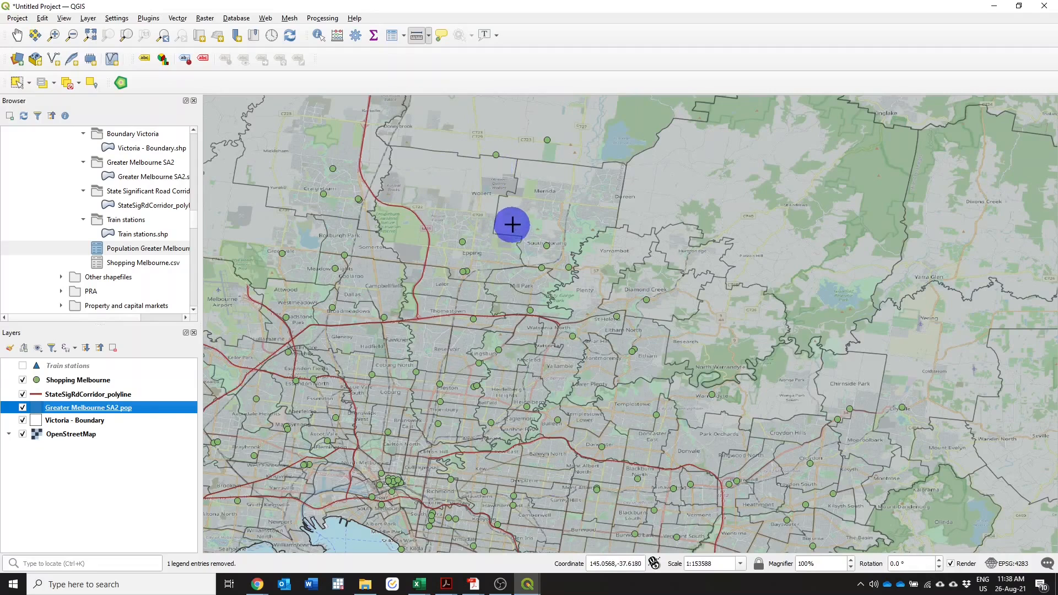
pyautogui.scroll(-1, 543, 209)
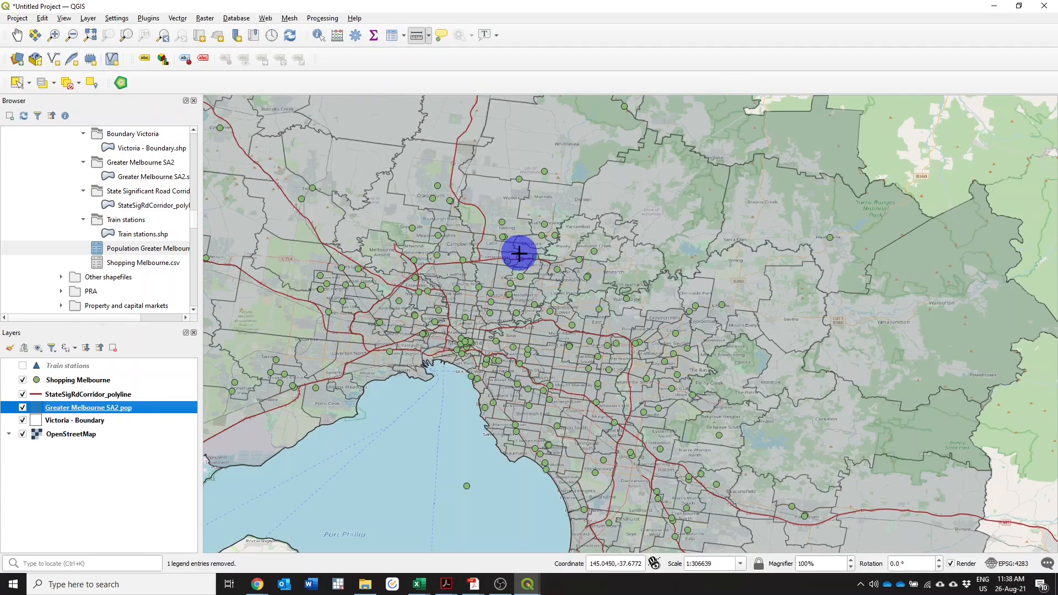
# - Try to set up a Buffer with Shopping Melbourne as the input layer and check its distance units
pyautogui.click(178, 18)
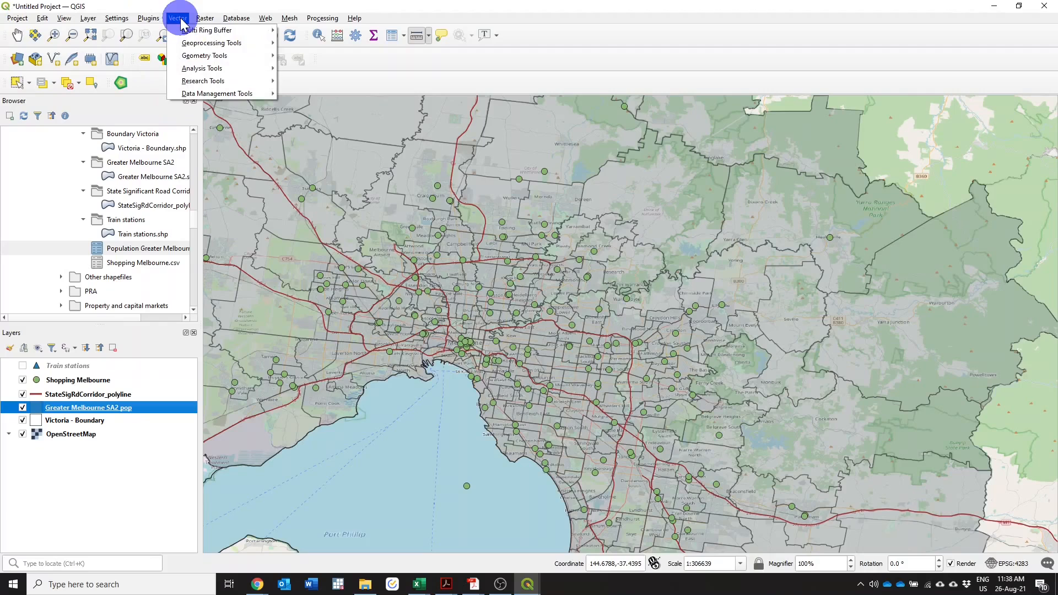
pyautogui.moveTo(210, 42)
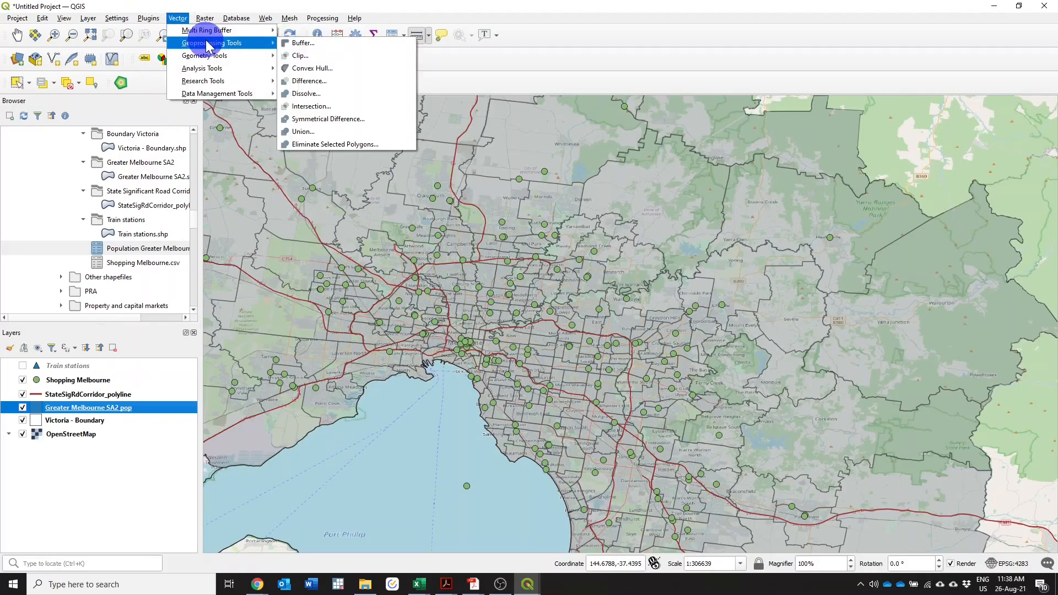
pyautogui.click(300, 43)
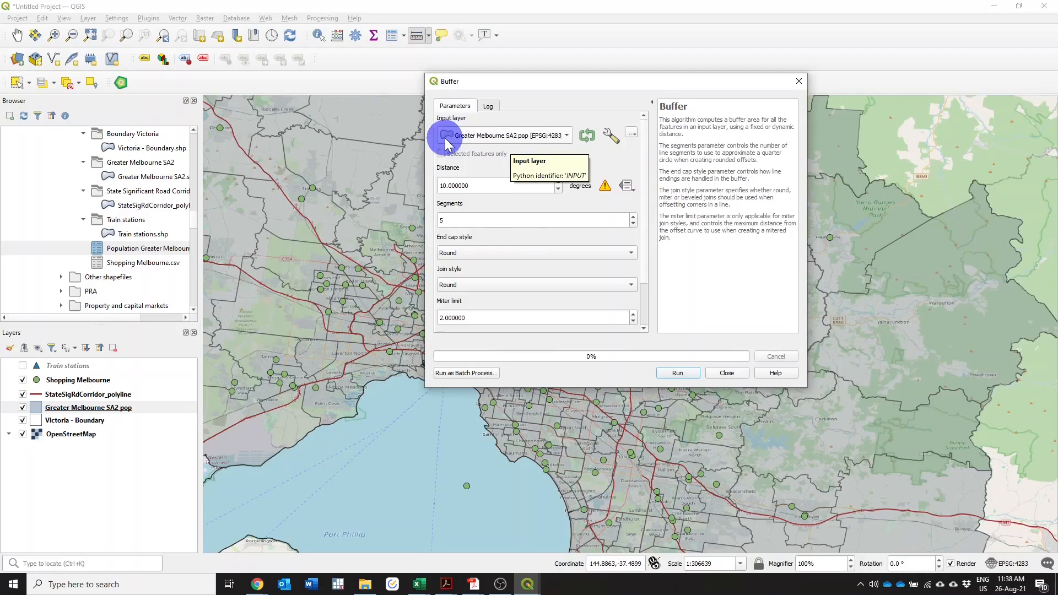
pyautogui.click(531, 135)
pyautogui.click(532, 135)
pyautogui.click(542, 147)
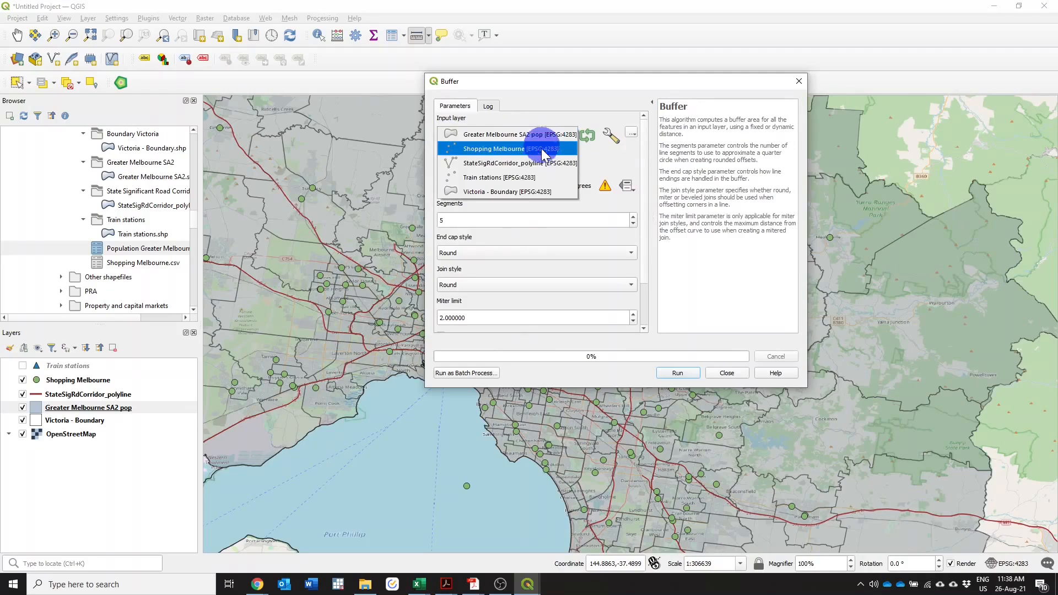
pyautogui.click(543, 149)
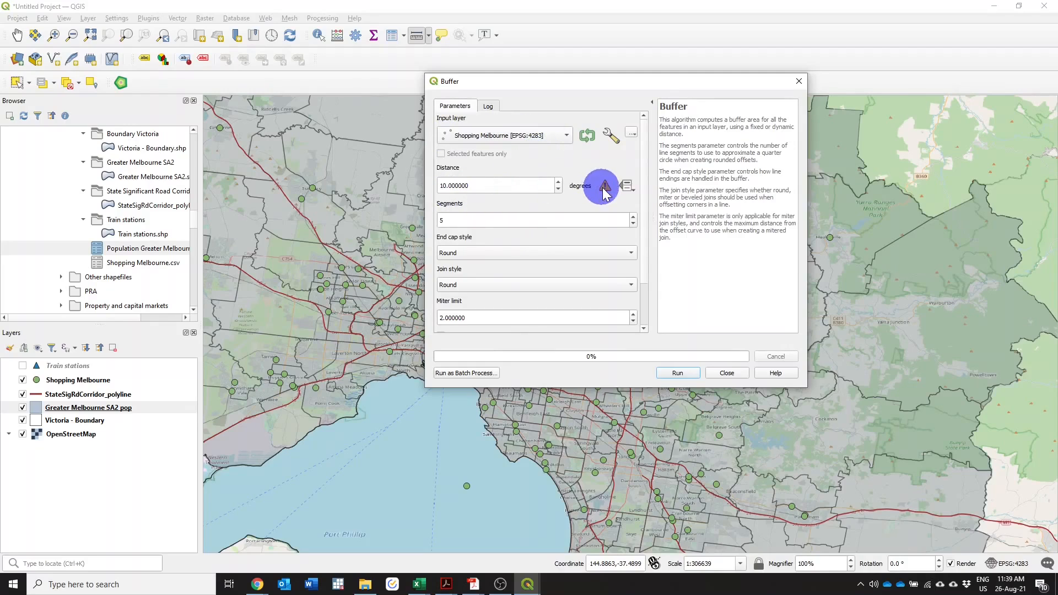
pyautogui.moveTo(606, 186)
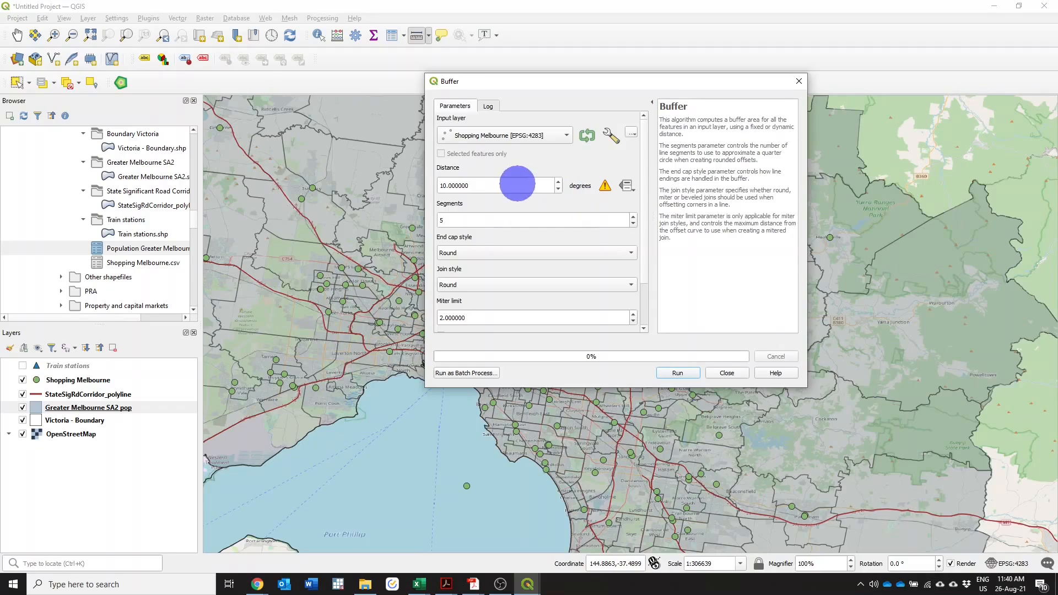
pyautogui.click(505, 183)
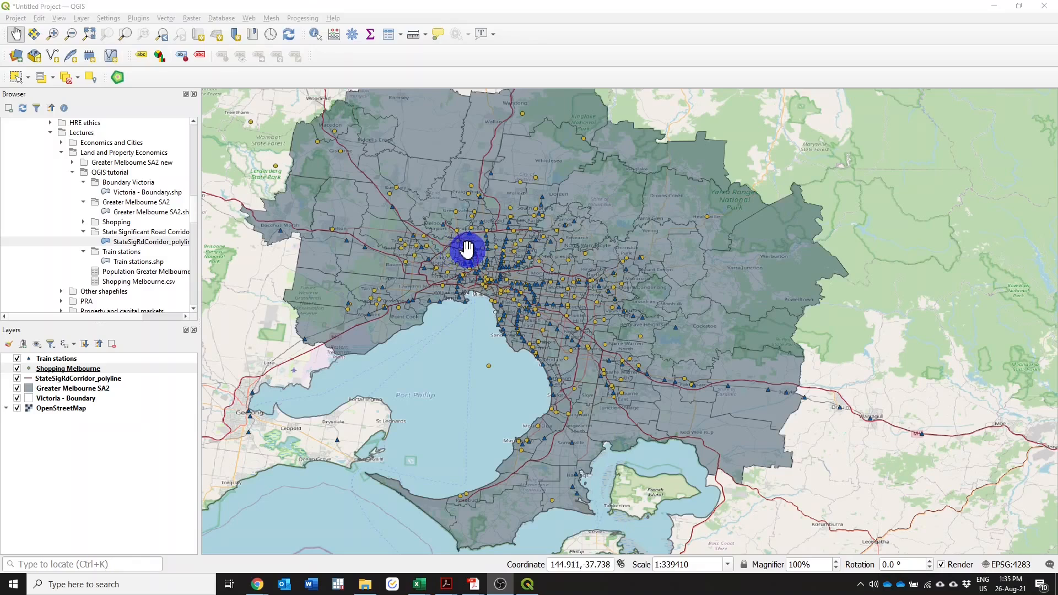
# - Start exporting the Shopping Melbourne layer's features as a shapefile and create a folder named Shopping centres new inside QGIS tutorial
pyautogui.click(91, 373)
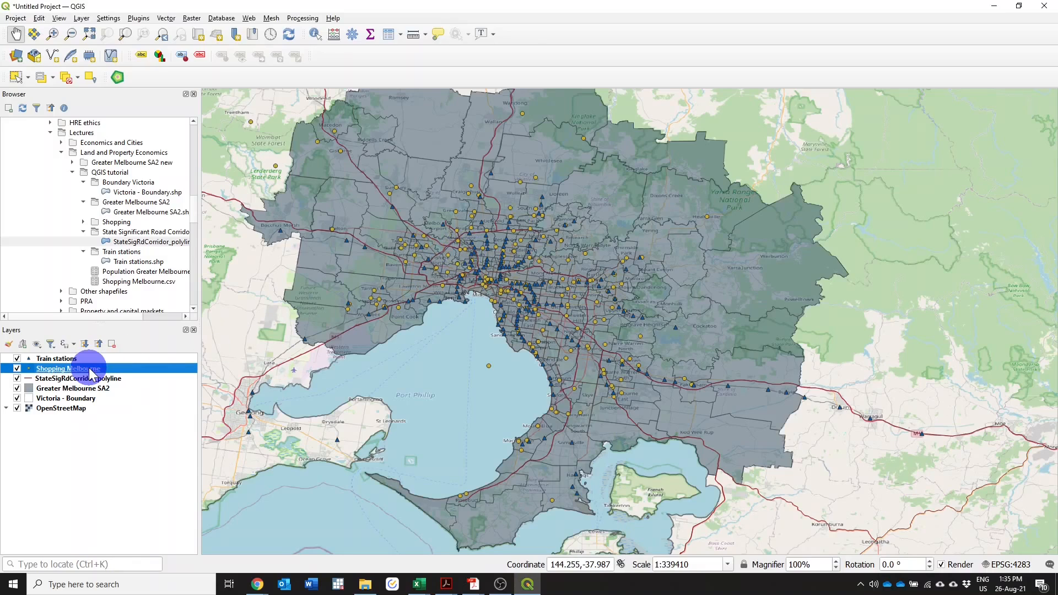
pyautogui.rightClick(91, 373)
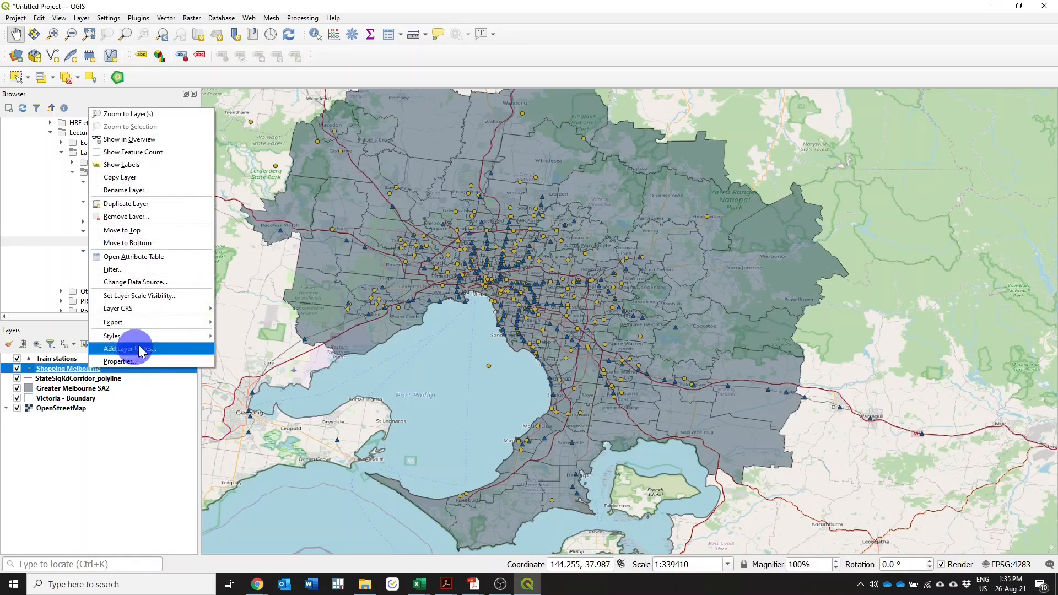
pyautogui.moveTo(167, 329)
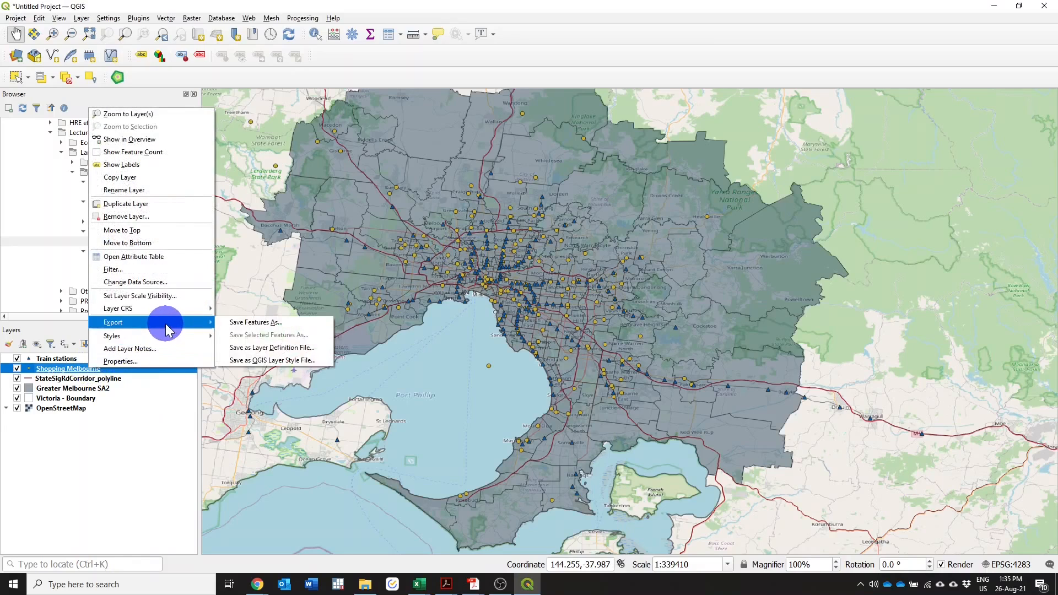
pyautogui.click(233, 322)
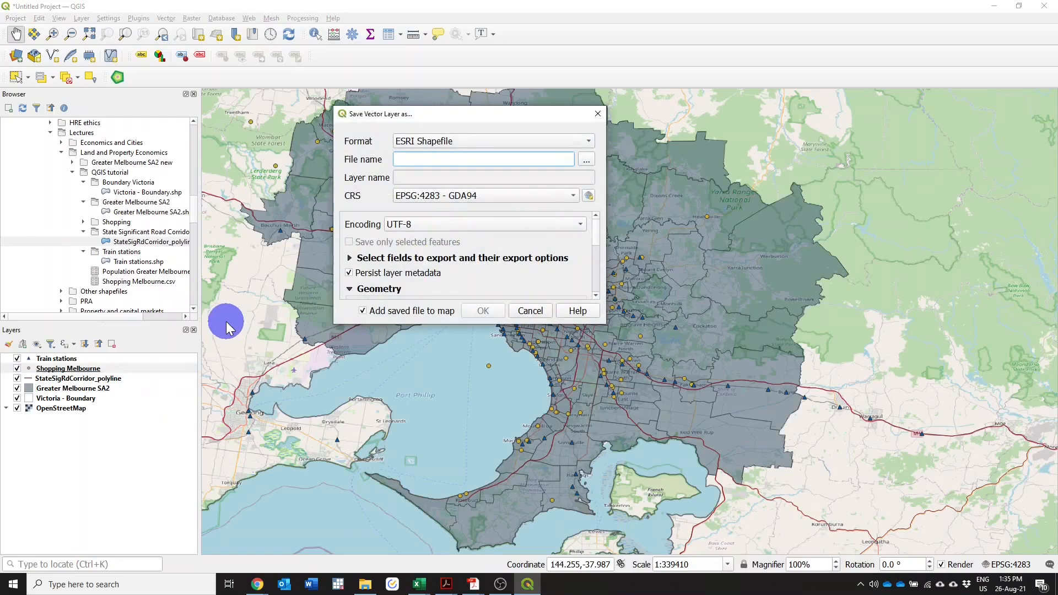
pyautogui.click(586, 162)
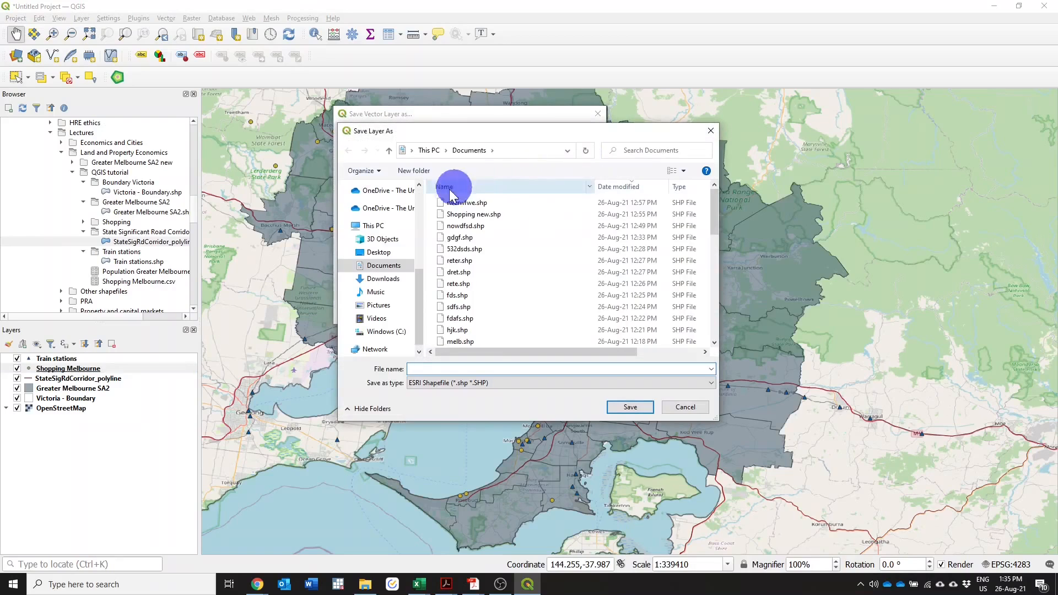
pyautogui.scroll(2, 390, 276)
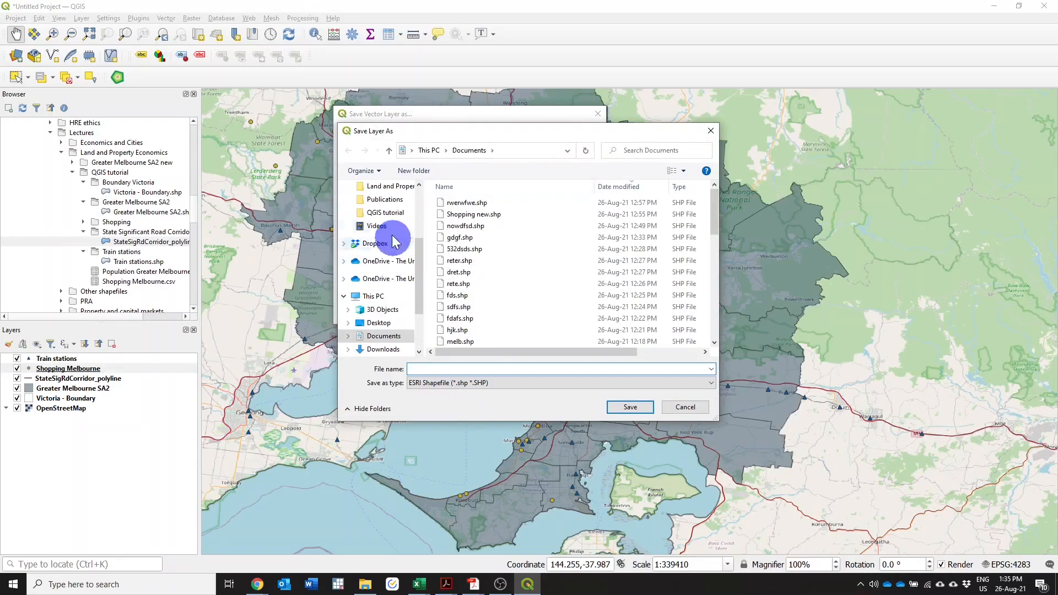
pyautogui.click(385, 213)
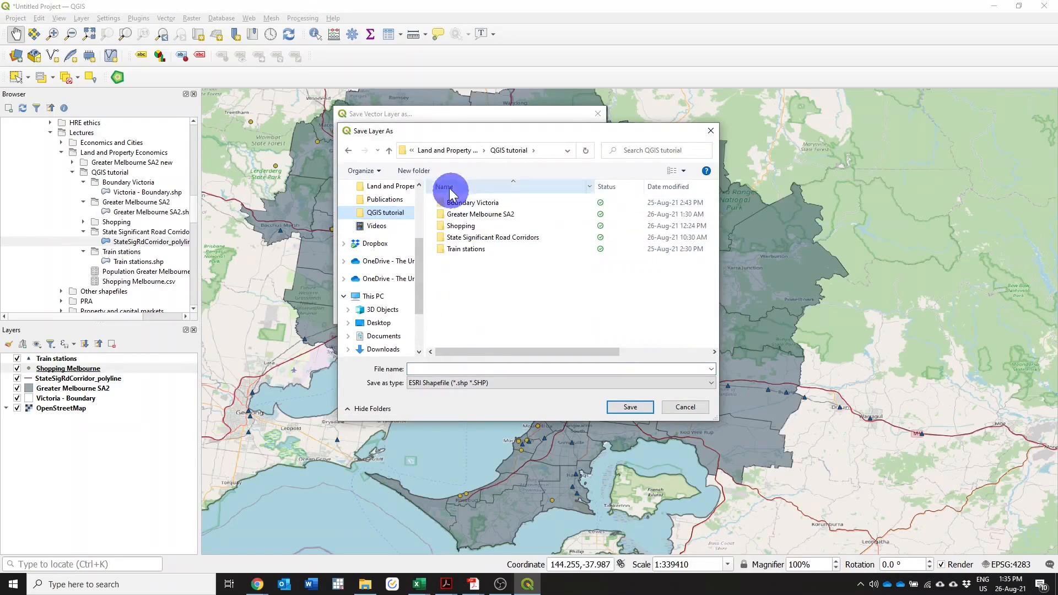
pyautogui.click(414, 170)
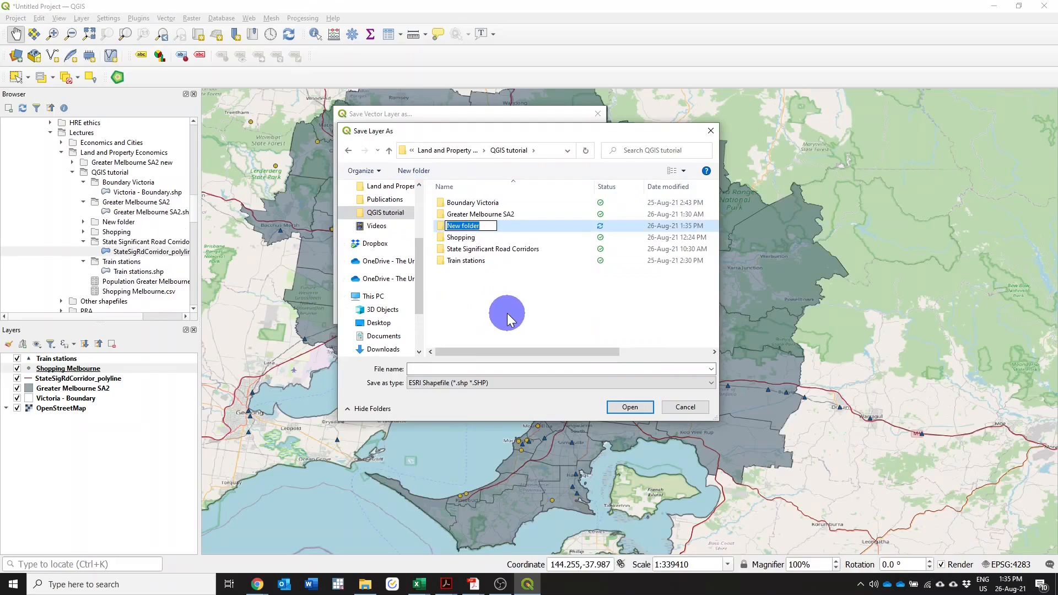
pyautogui.write('Shopping centres new')
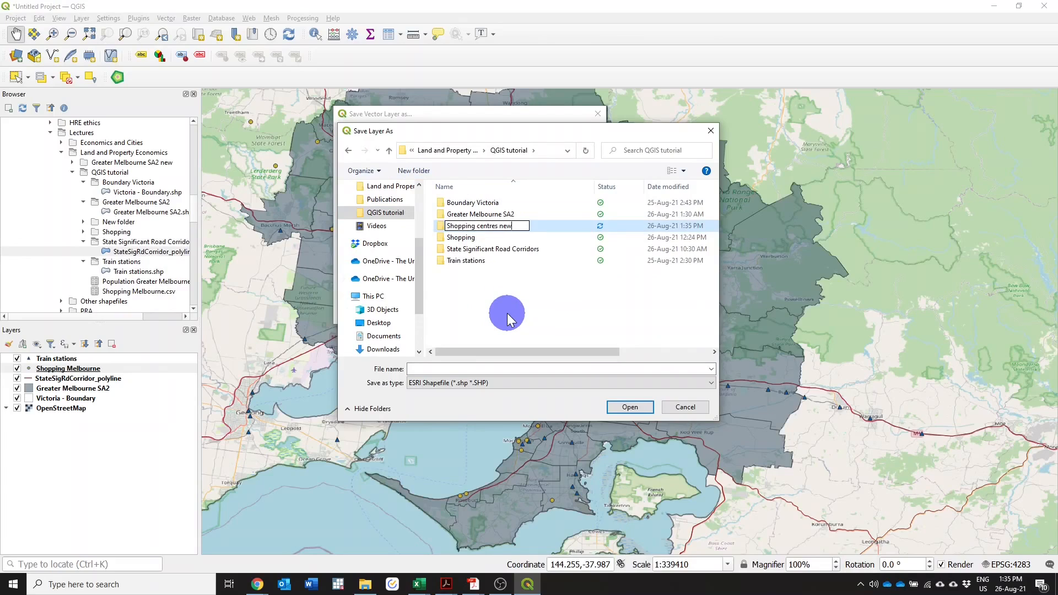
pyautogui.click(507, 313)
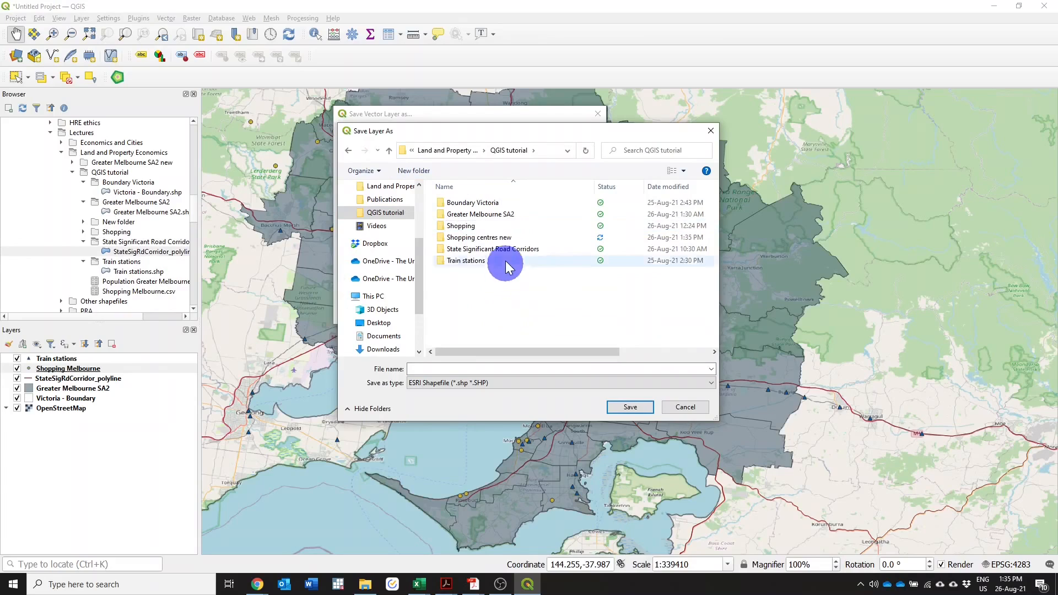
# - Name the exported shapefile Shopping UTM 55S and place it in the Shopping centres new folder
pyautogui.doubleClick(504, 240)
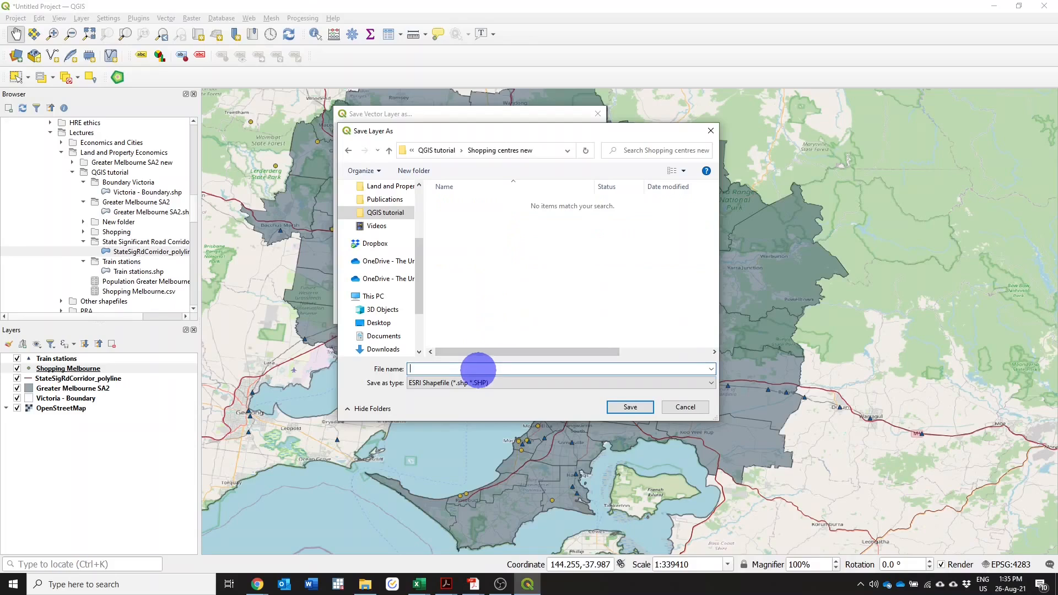
pyautogui.click(479, 370)
pyautogui.write('Shopping UTM')
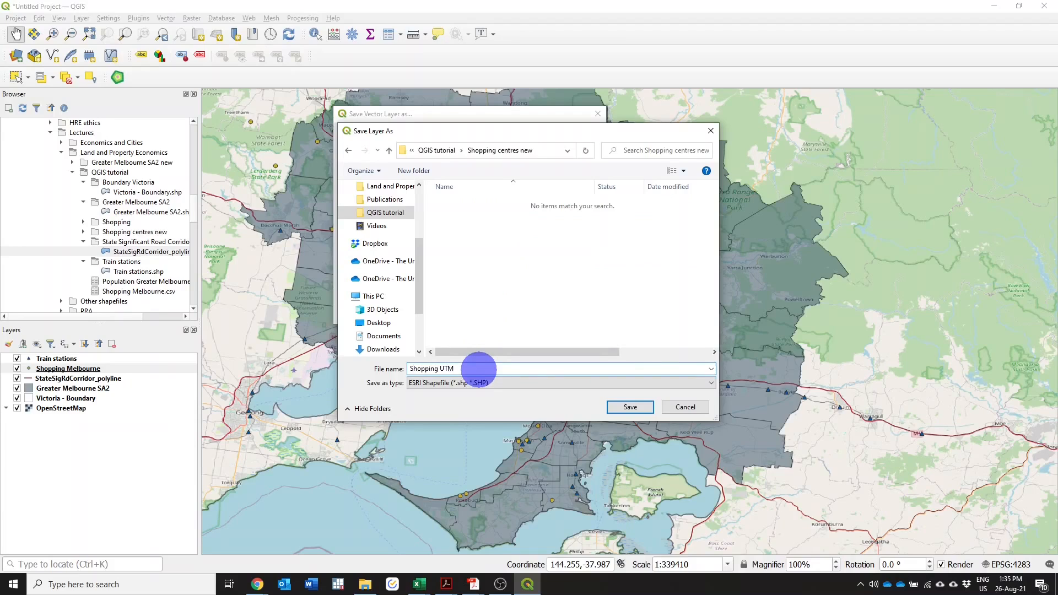
pyautogui.write(' 55')
pyautogui.press('BackSpace')
pyautogui.press('BackSpace')
pyautogui.write('555')
pyautogui.click(628, 408)
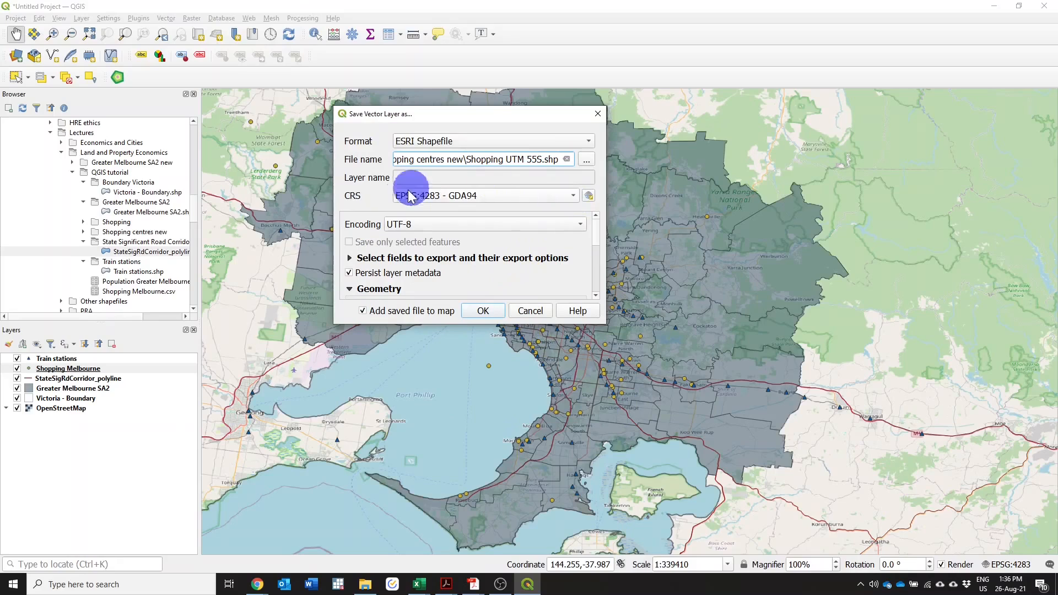
# - Find UTM zone 55S and set the export's coordinate reference system to EPSG:32755 - WGS 84 / UTM zone 55S
pyautogui.click(534, 197)
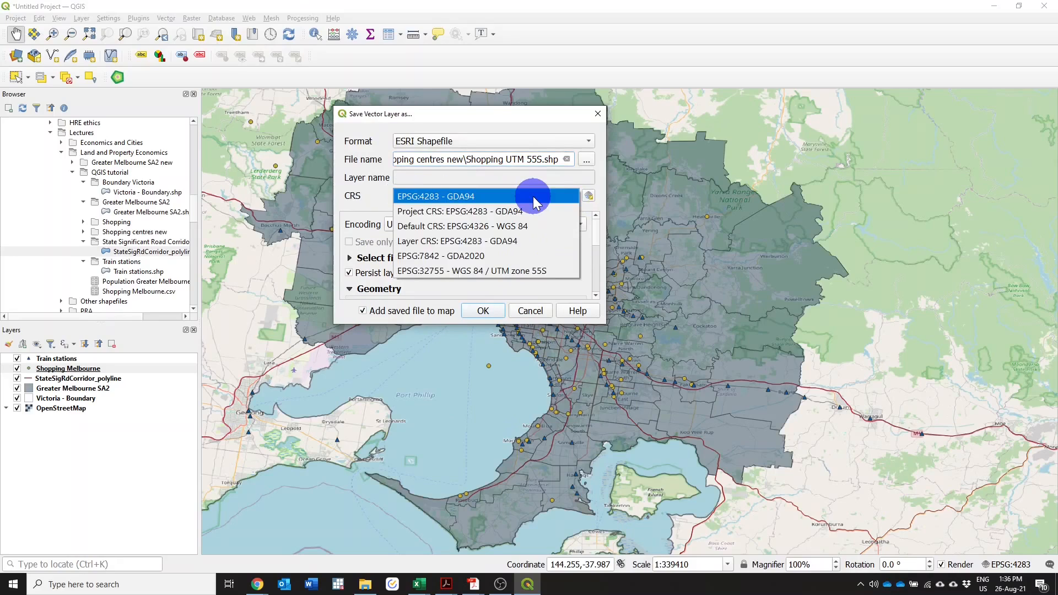
pyautogui.click(589, 196)
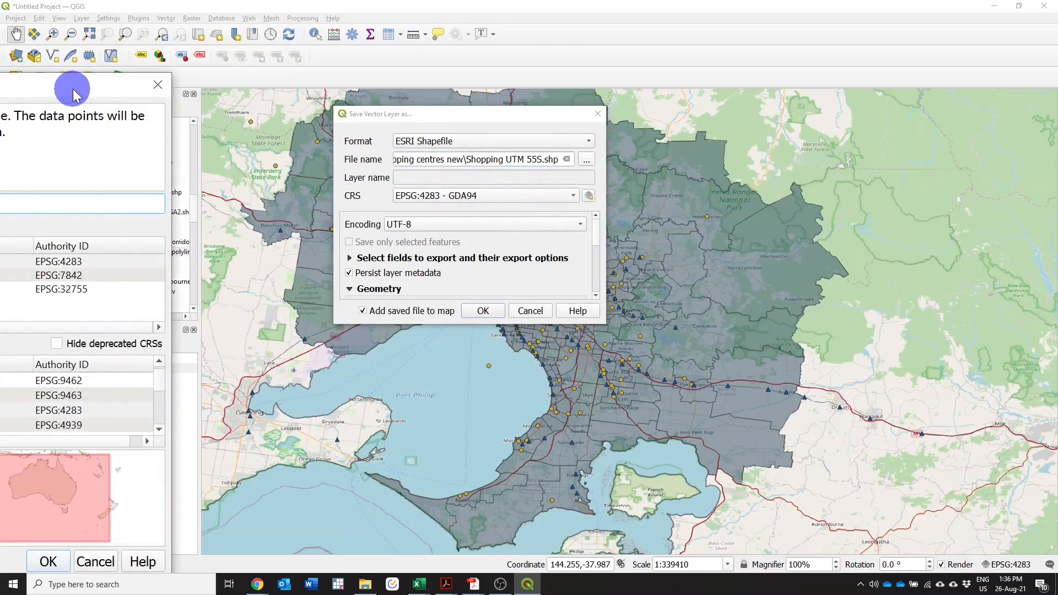
pyautogui.moveTo(73, 88); pyautogui.dragTo(662, 128)
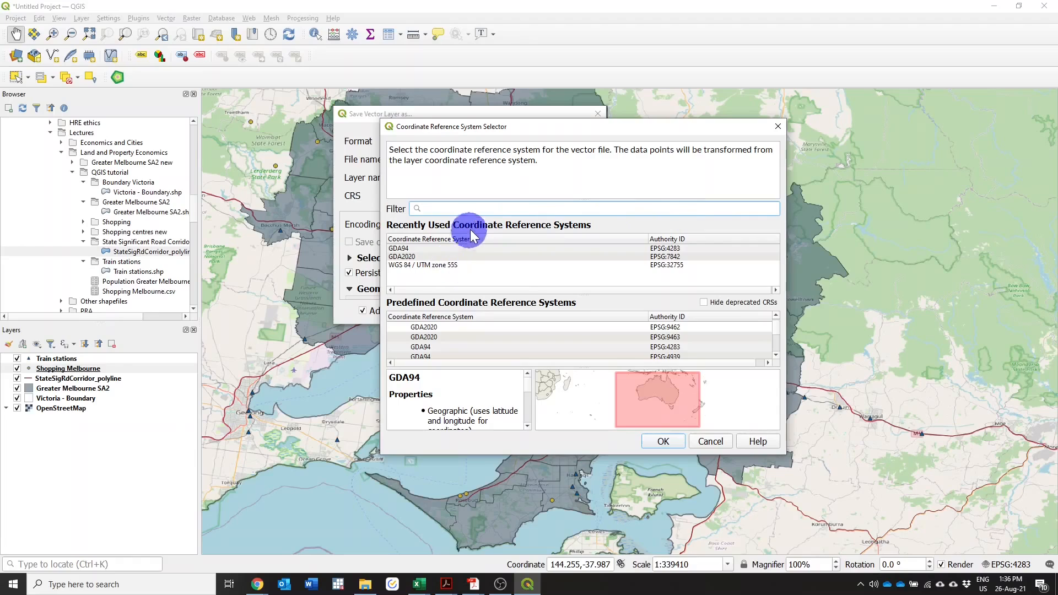
pyautogui.write('UTM')
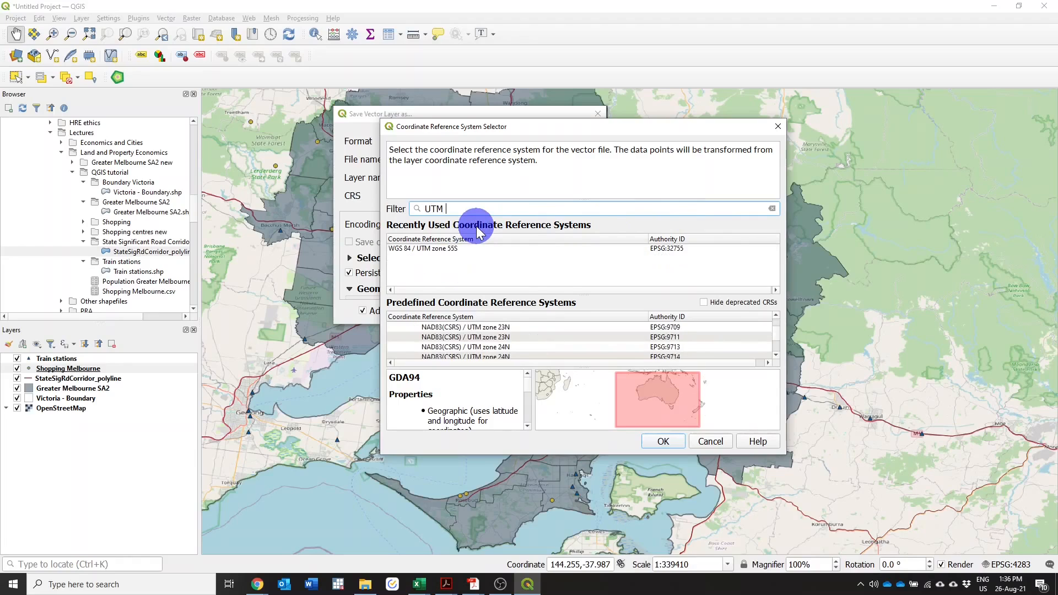
pyautogui.write(' ZONE')
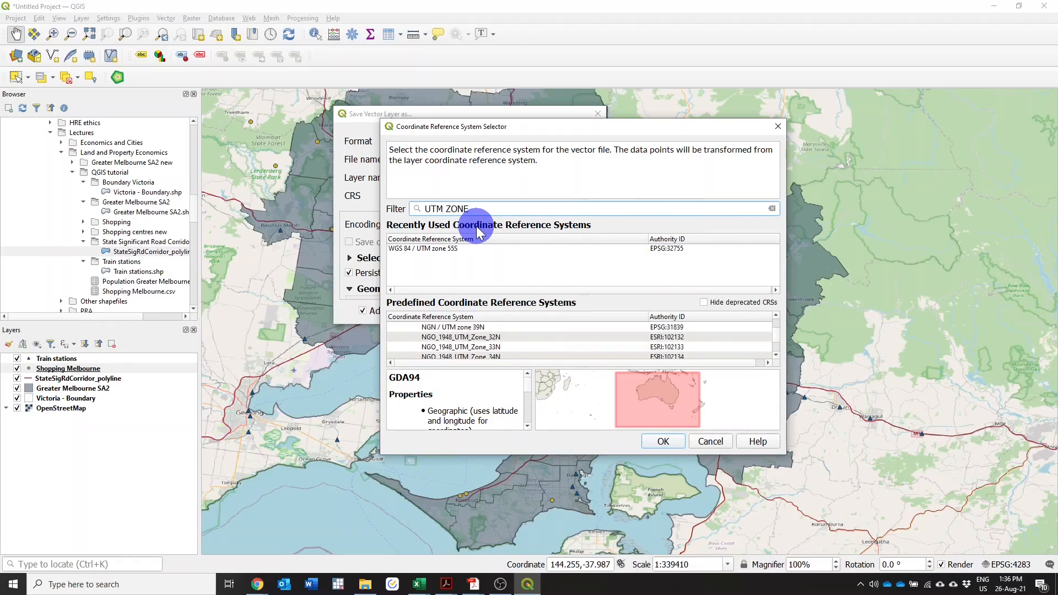
pyautogui.write(' 55S')
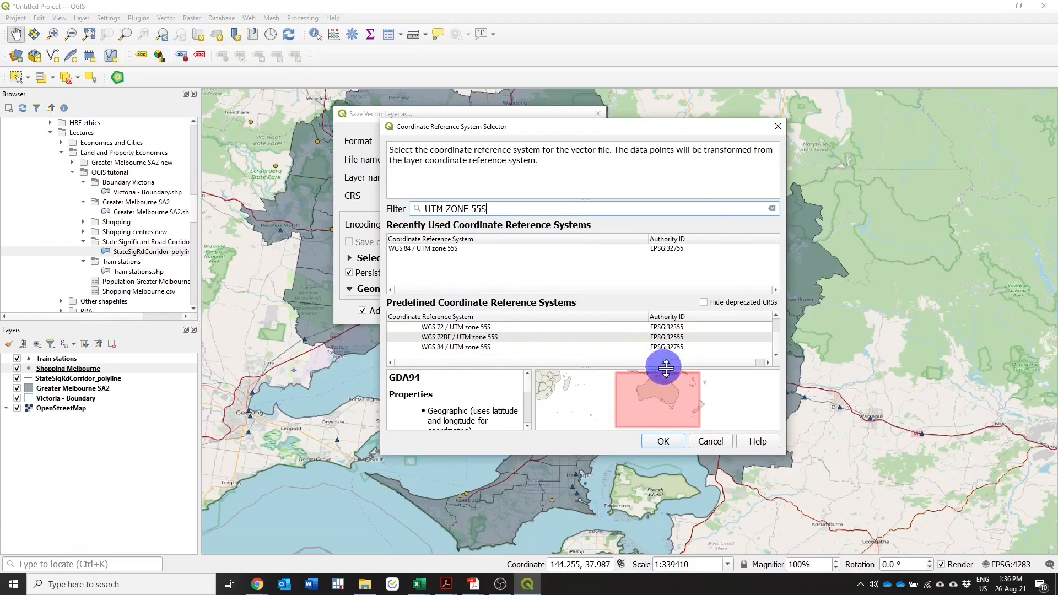
pyautogui.click(467, 251)
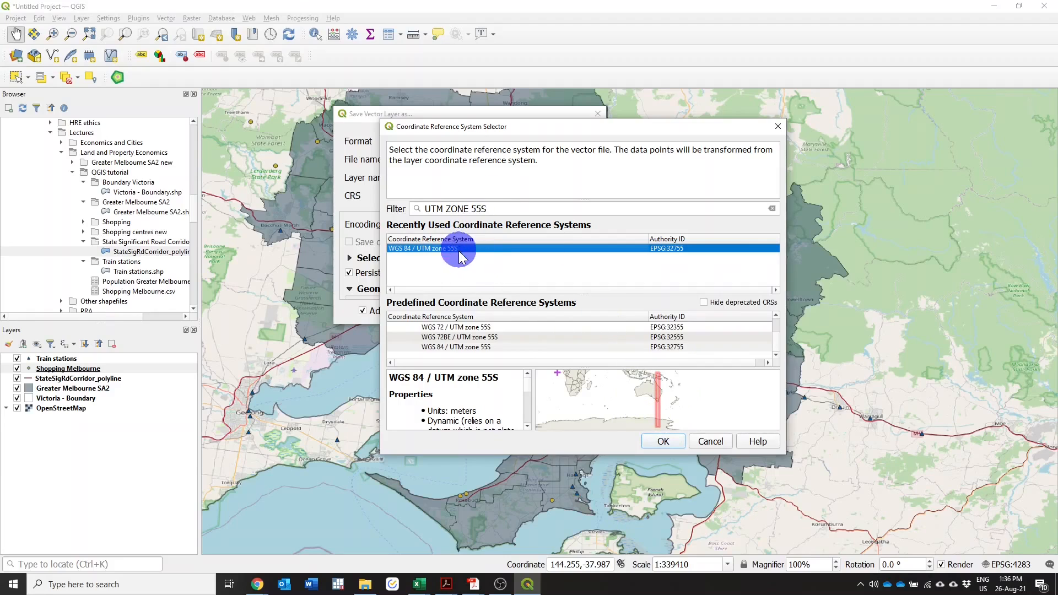
pyautogui.click(662, 444)
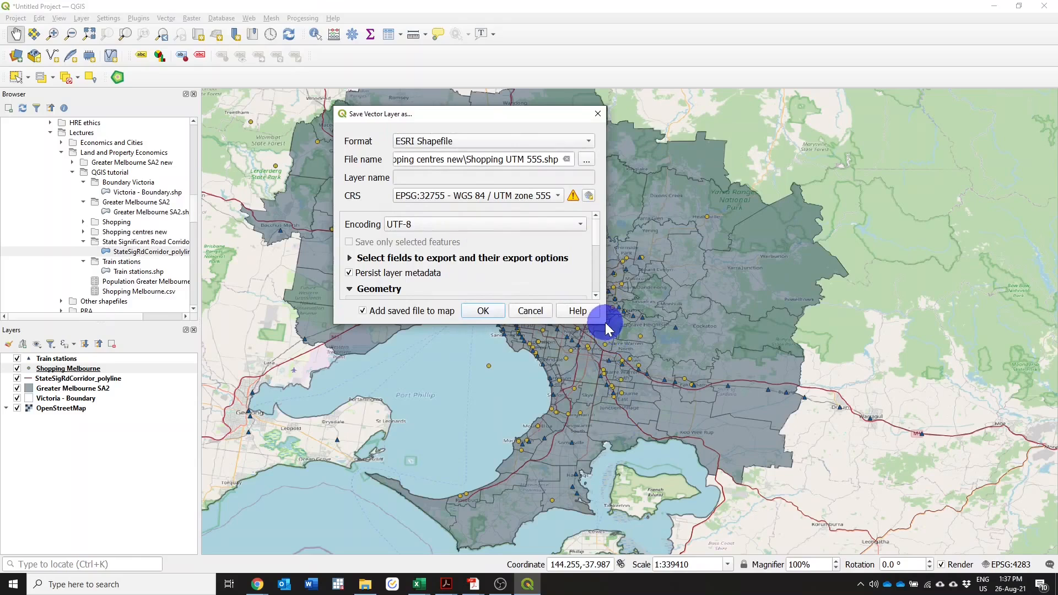
# - Review the remaining export options and export the shapefile, adding the saved file to the map
pyautogui.moveTo(606, 324); pyautogui.dragTo(800, 462)
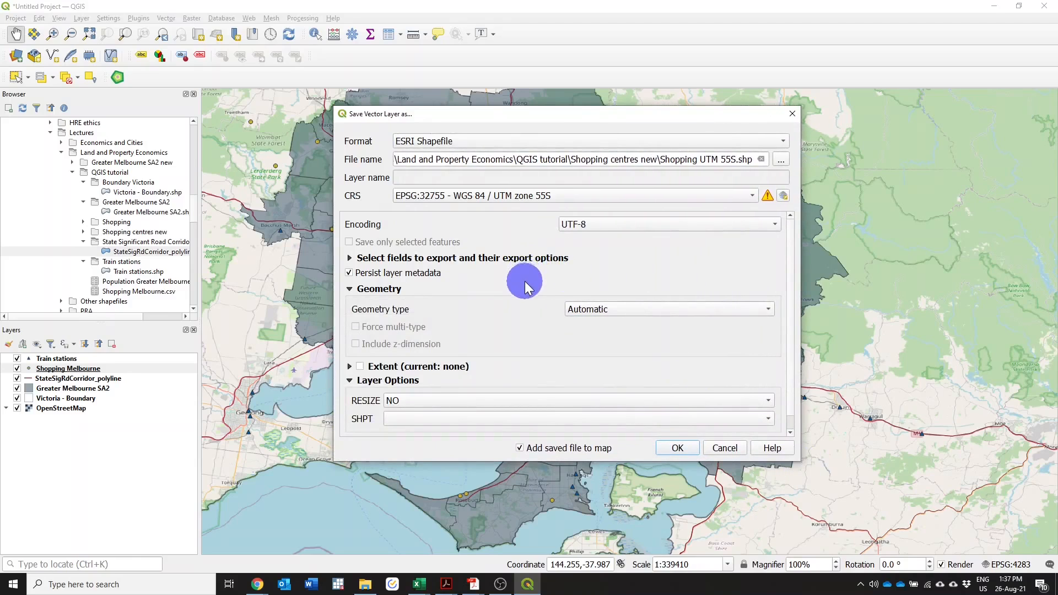
pyautogui.scroll(-1, 525, 281)
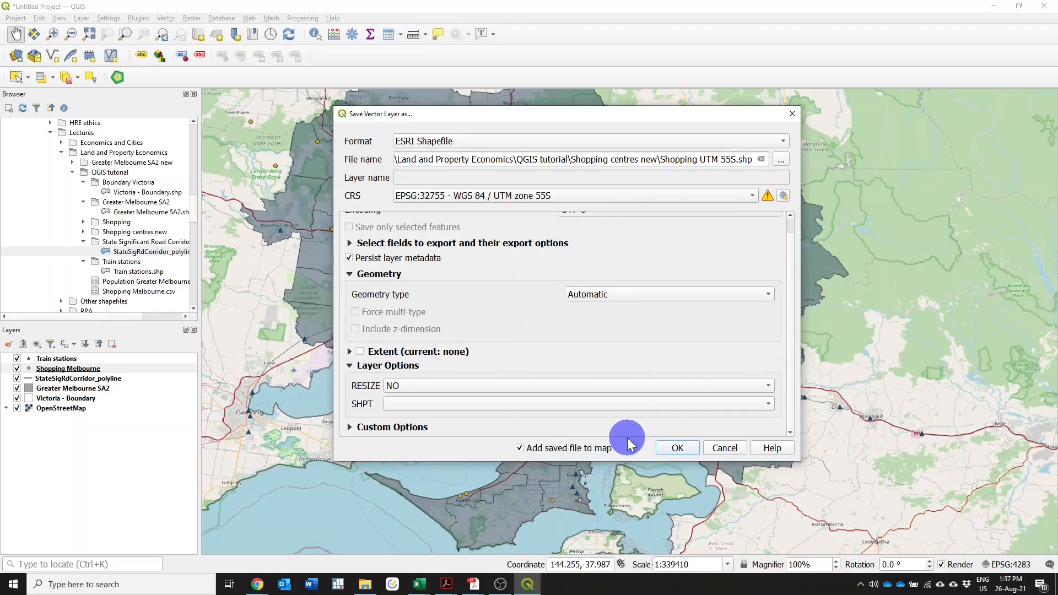
pyautogui.click(692, 446)
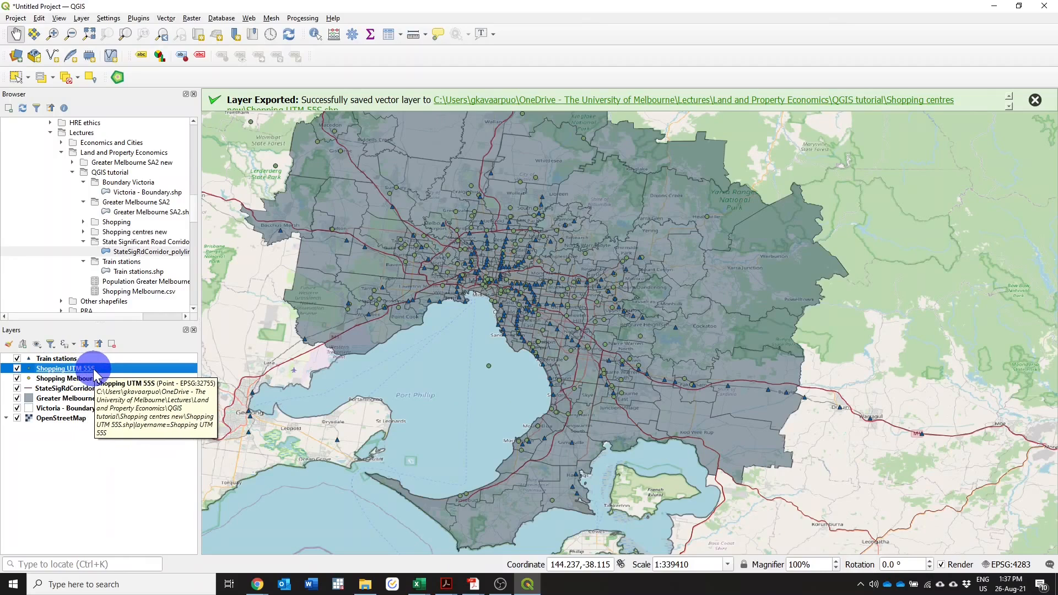
# - Check the coordinate reference system and units in the Shopping UTM 55S layer's information
pyautogui.rightClick(94, 369)
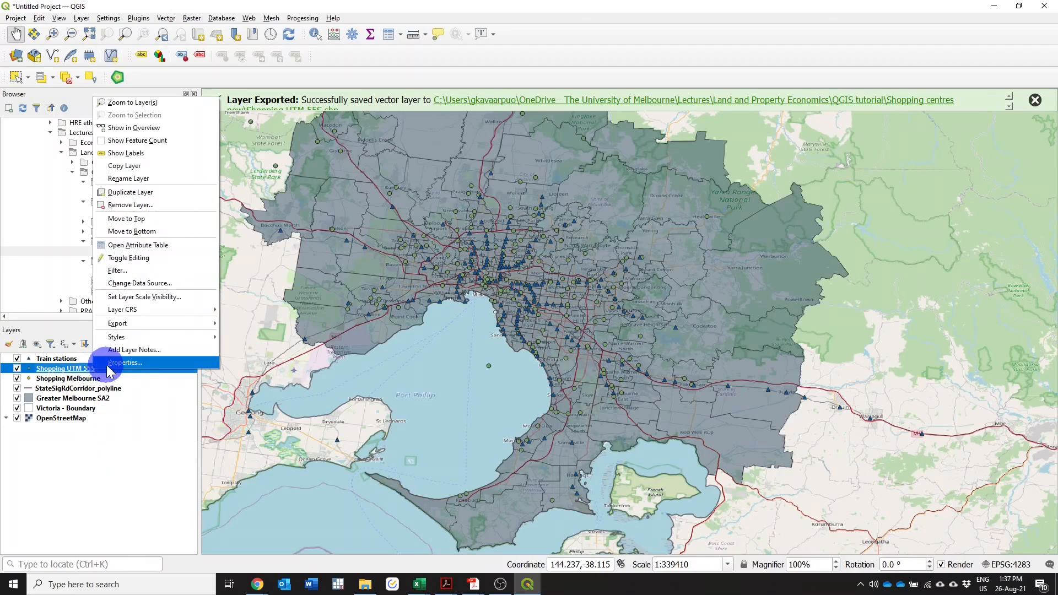
pyautogui.click(111, 363)
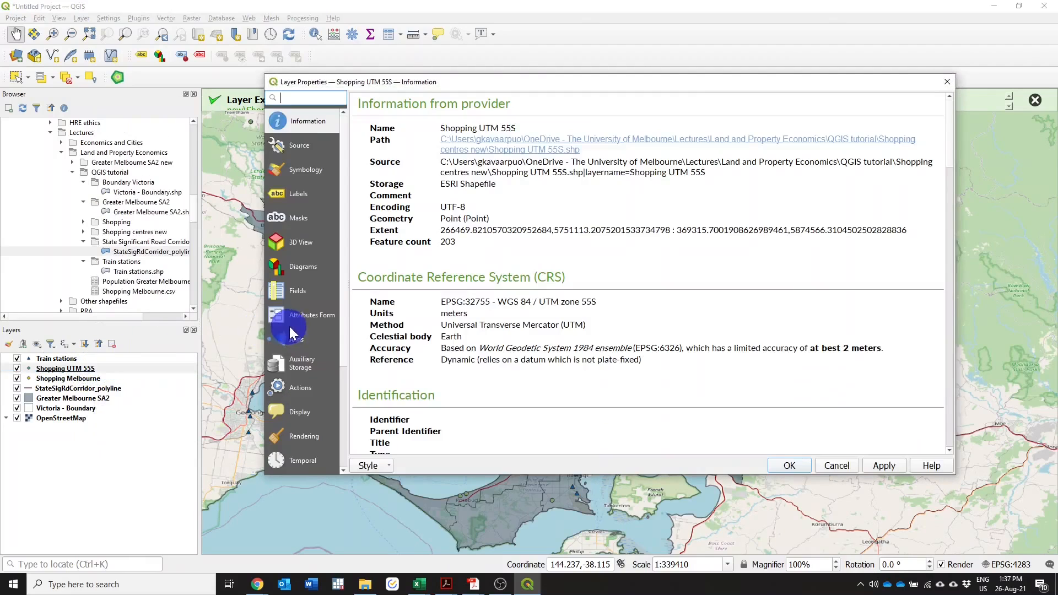
pyautogui.moveTo(469, 302); pyautogui.dragTo(606, 302)
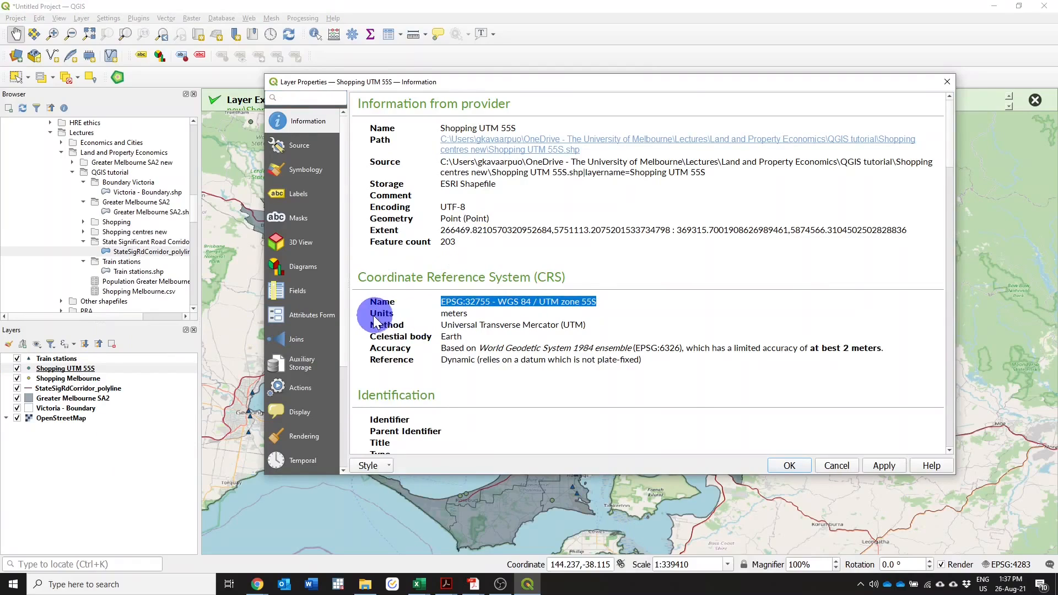
pyautogui.moveTo(369, 313); pyautogui.dragTo(483, 320)
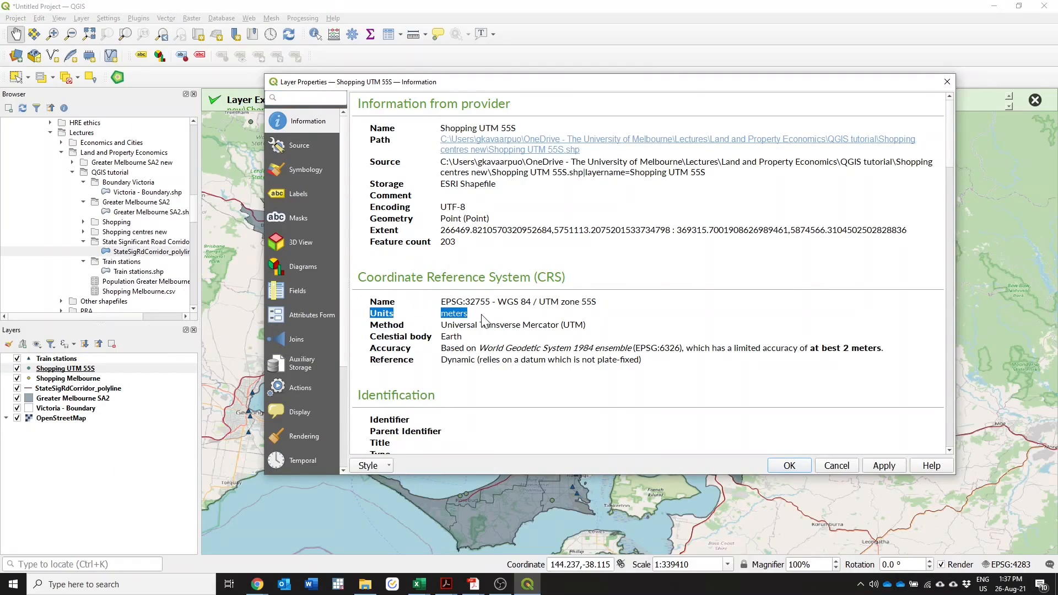
# - Check the coordinate reference system and units in the original Shopping Melbourne layer's information
pyautogui.click(832, 466)
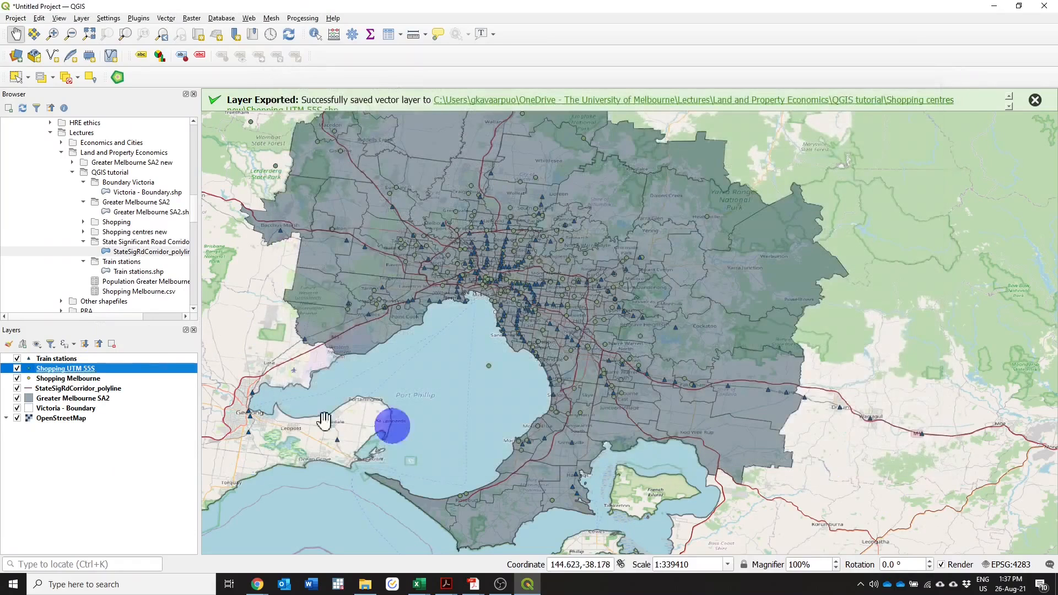
pyautogui.rightClick(79, 379)
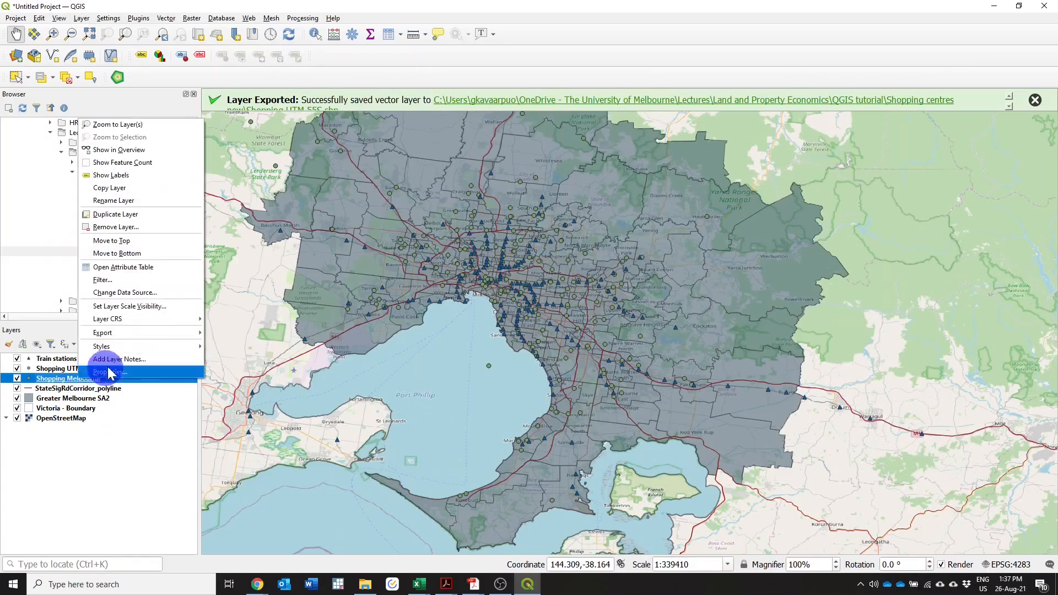
pyautogui.click(108, 372)
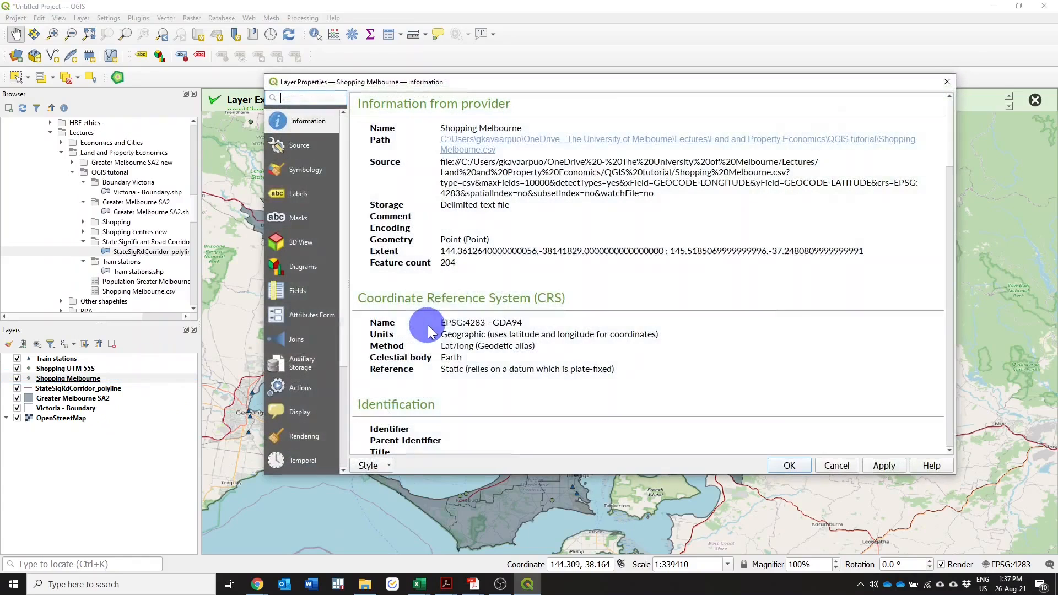
pyautogui.moveTo(431, 321); pyautogui.dragTo(530, 325)
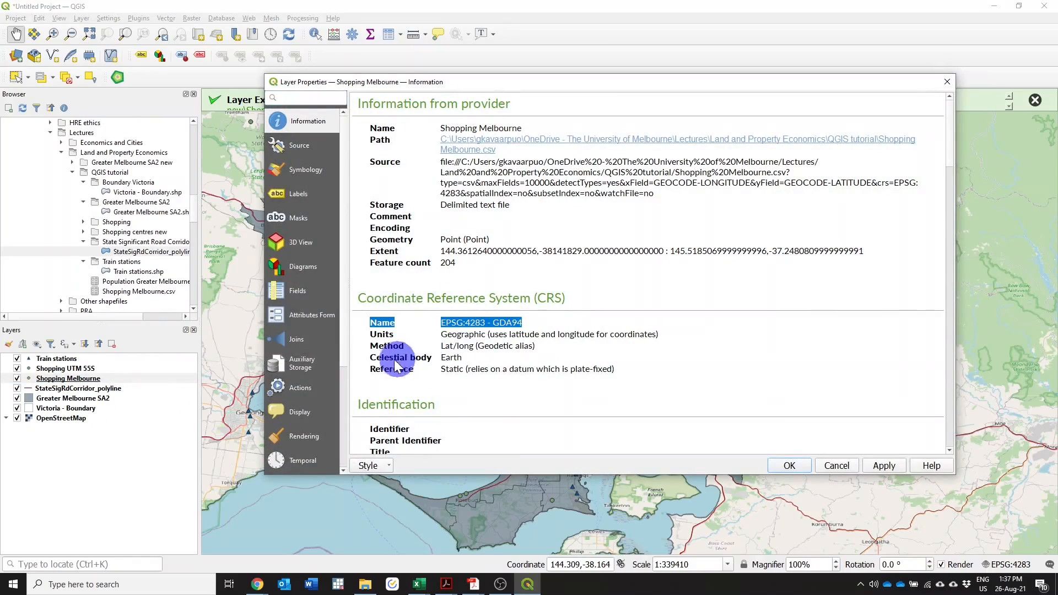
pyautogui.click(441, 342)
pyautogui.moveTo(441, 339); pyautogui.dragTo(548, 338)
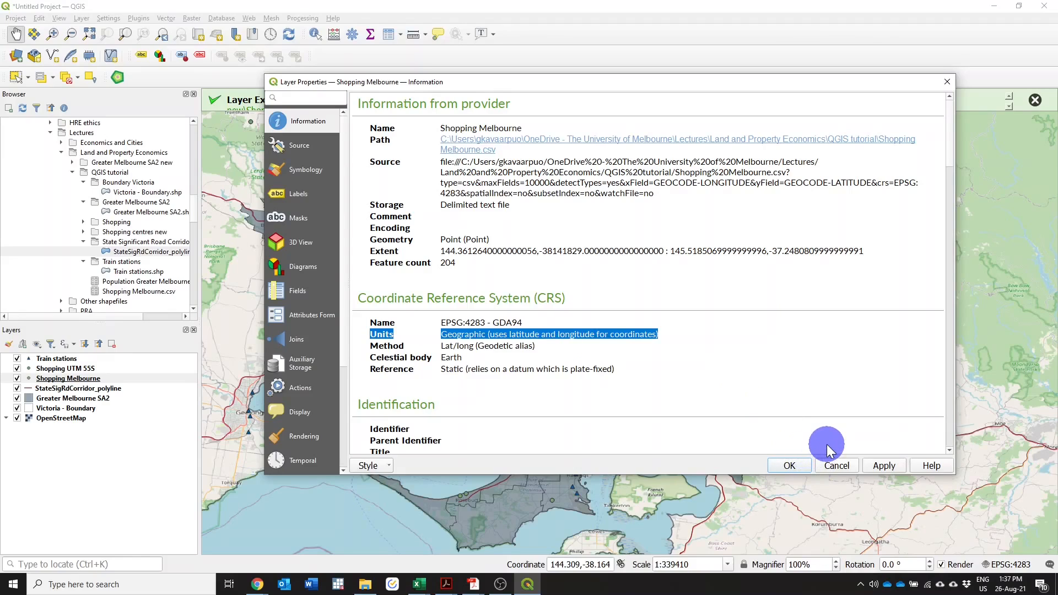
pyautogui.click(825, 460)
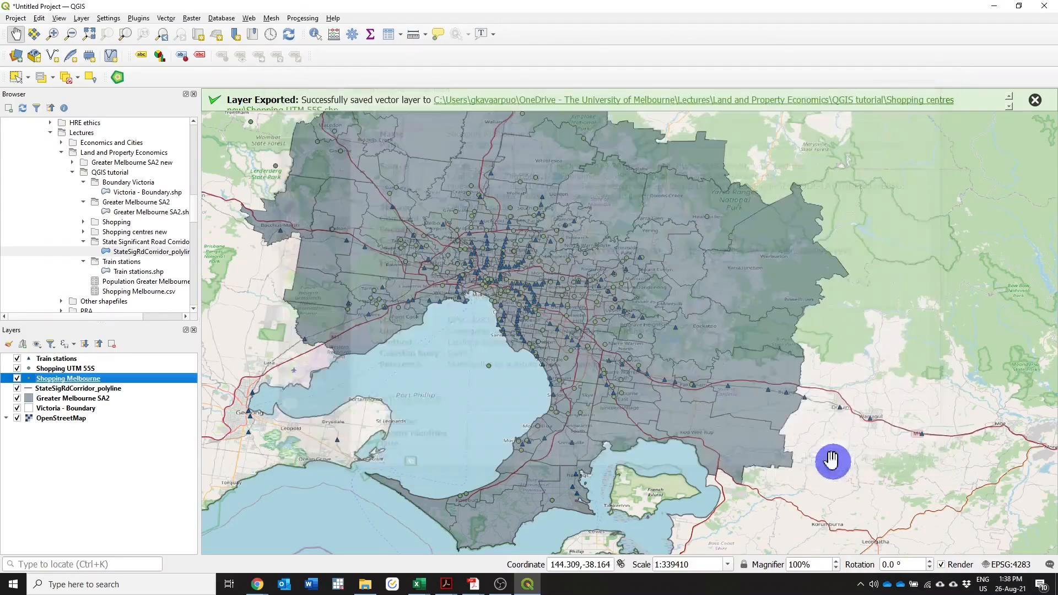
# - Remove the Shopping Melbourne layer from the project and dismiss the export notification
pyautogui.rightClick(78, 379)
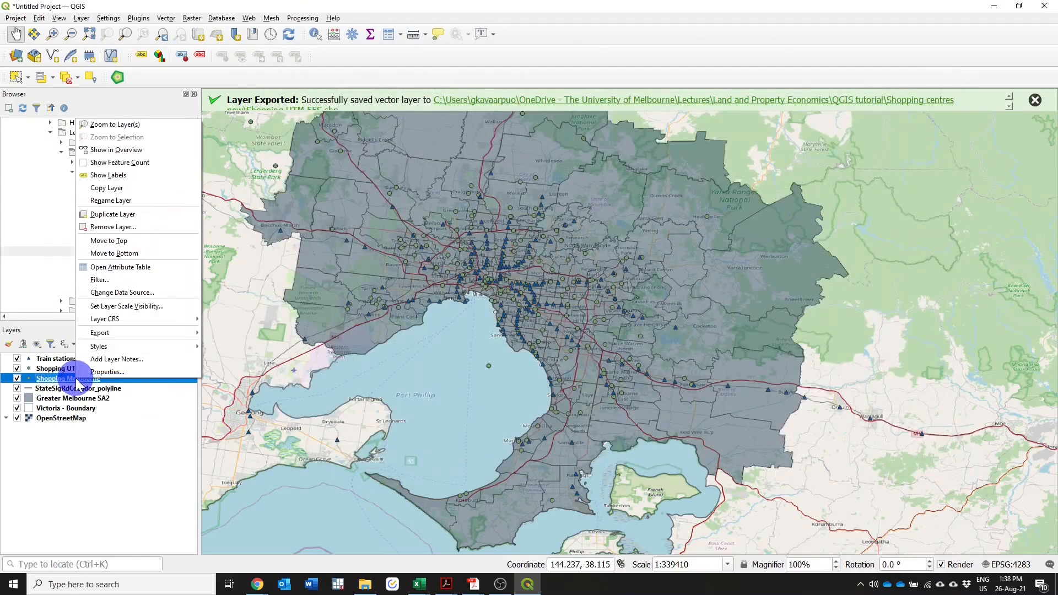
pyautogui.click(138, 231)
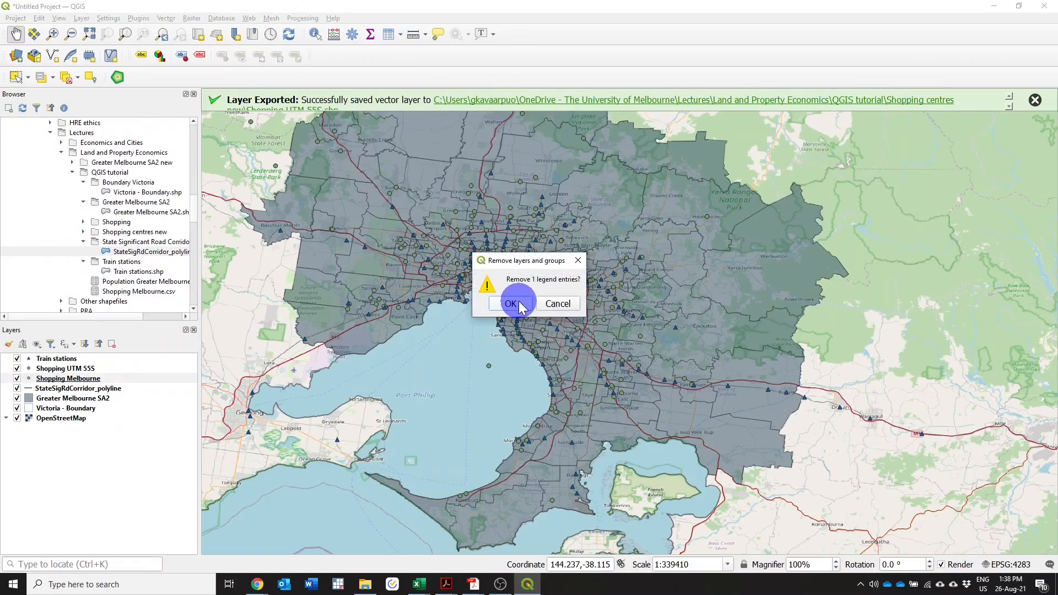
pyautogui.click(511, 304)
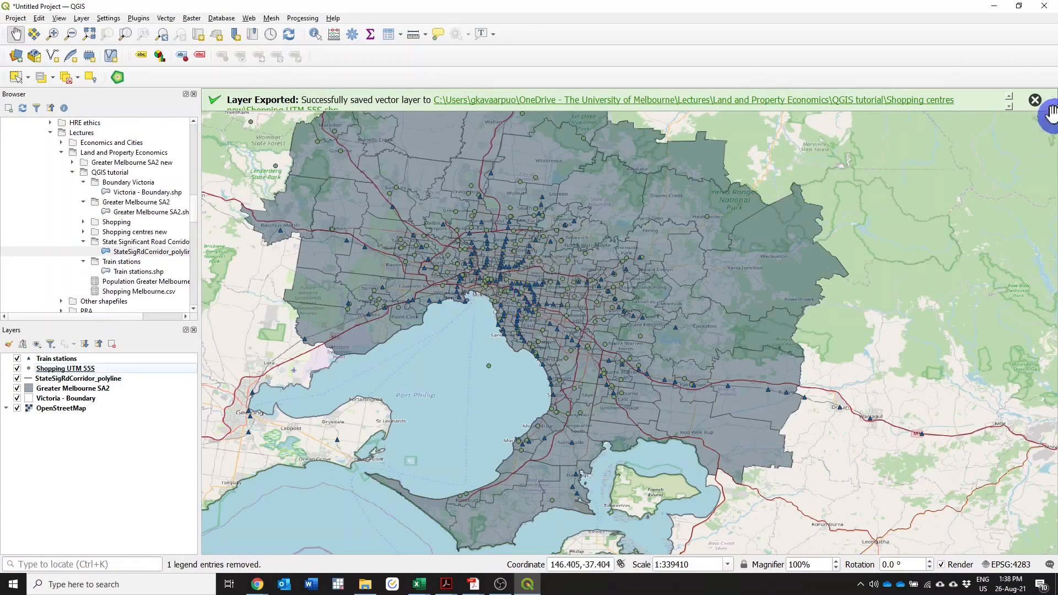
pyautogui.click(1035, 101)
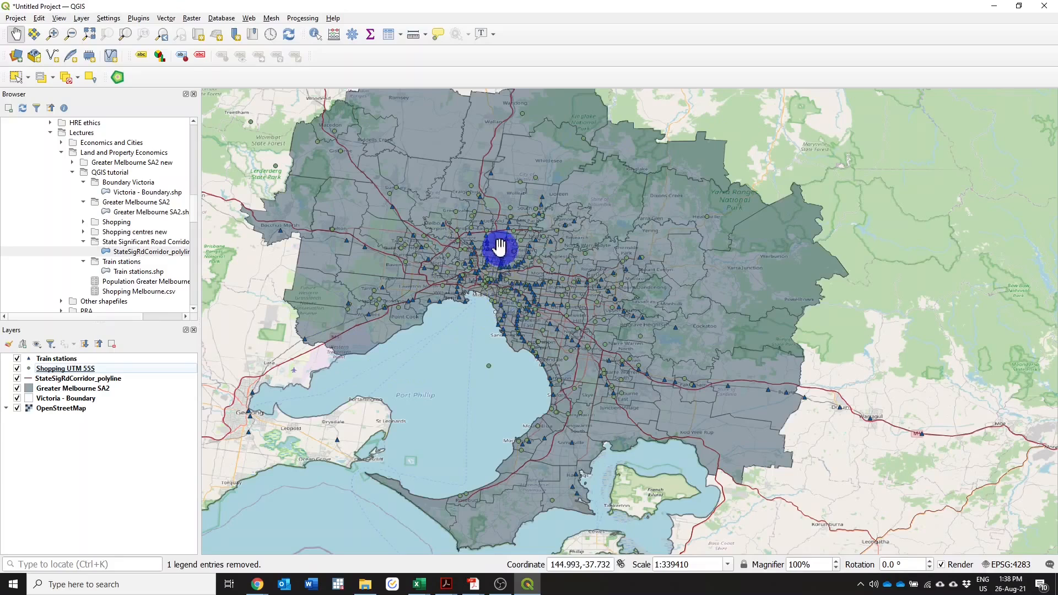
# - Select only the Shopping UTM 55S point just southwest of the Whittlesea label
pyautogui.moveTo(499, 247); pyautogui.dragTo(495, 317)
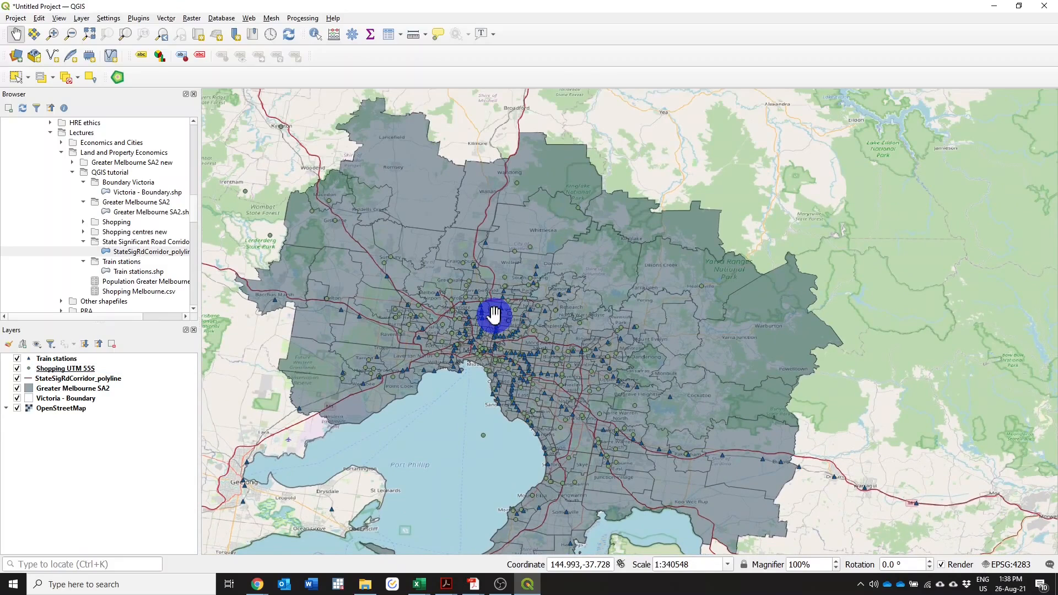
pyautogui.scroll(1, 542, 235)
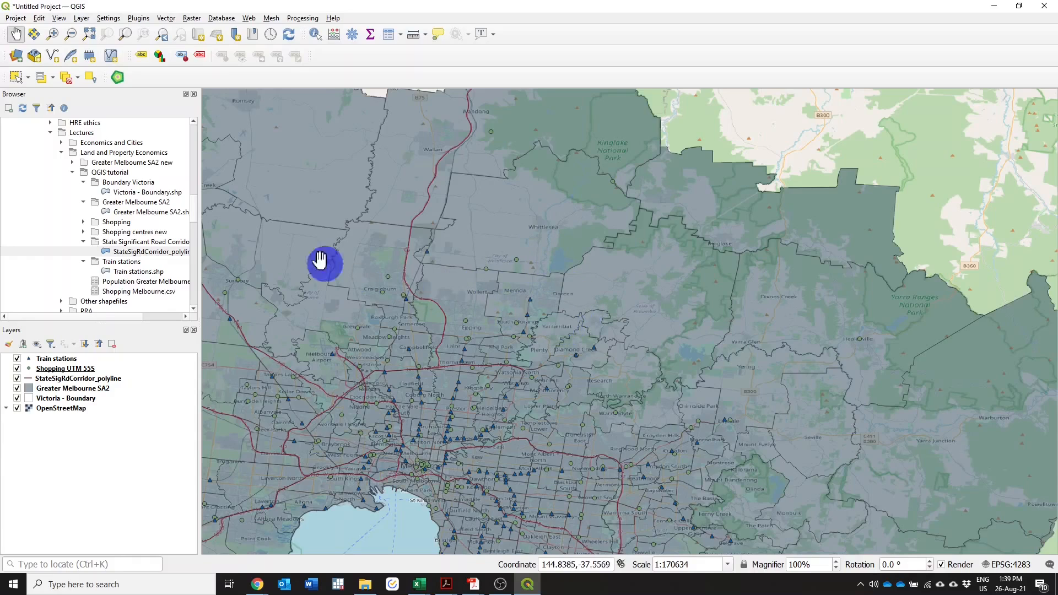
pyautogui.click(17, 78)
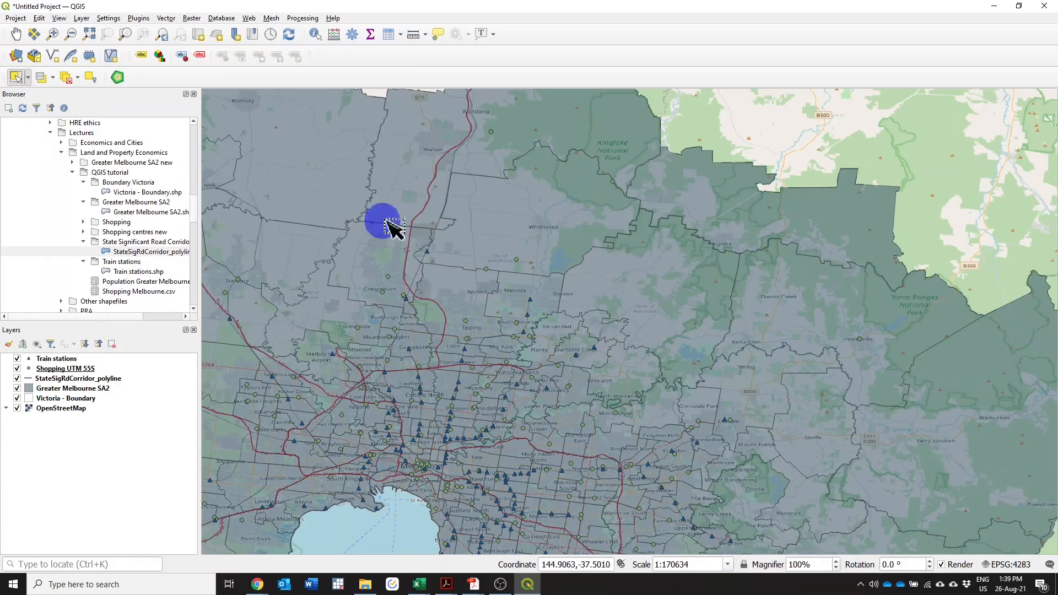
pyautogui.moveTo(463, 234); pyautogui.dragTo(558, 300)
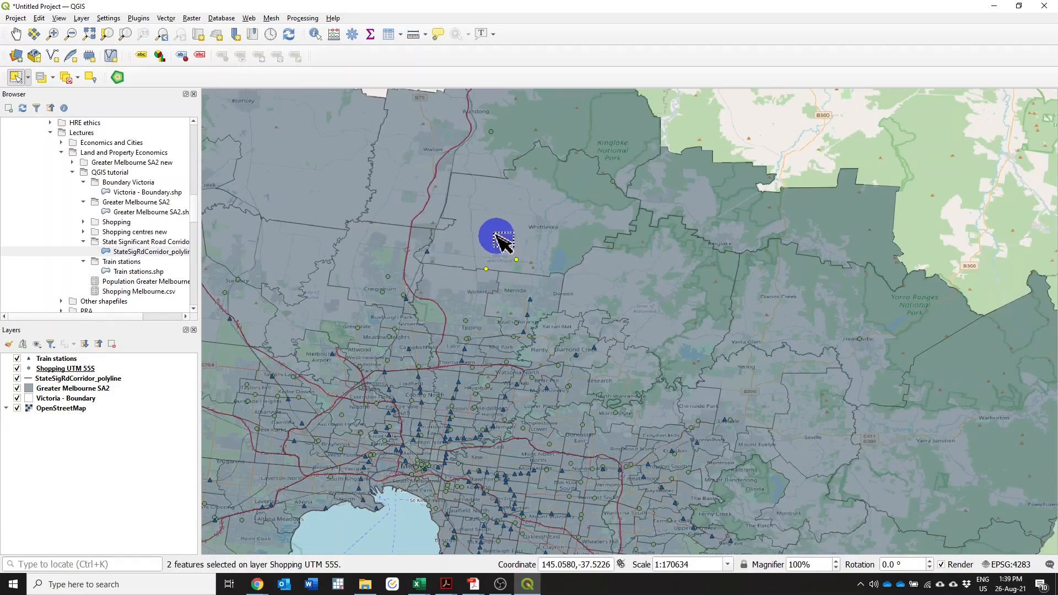
pyautogui.moveTo(496, 236); pyautogui.dragTo(548, 281)
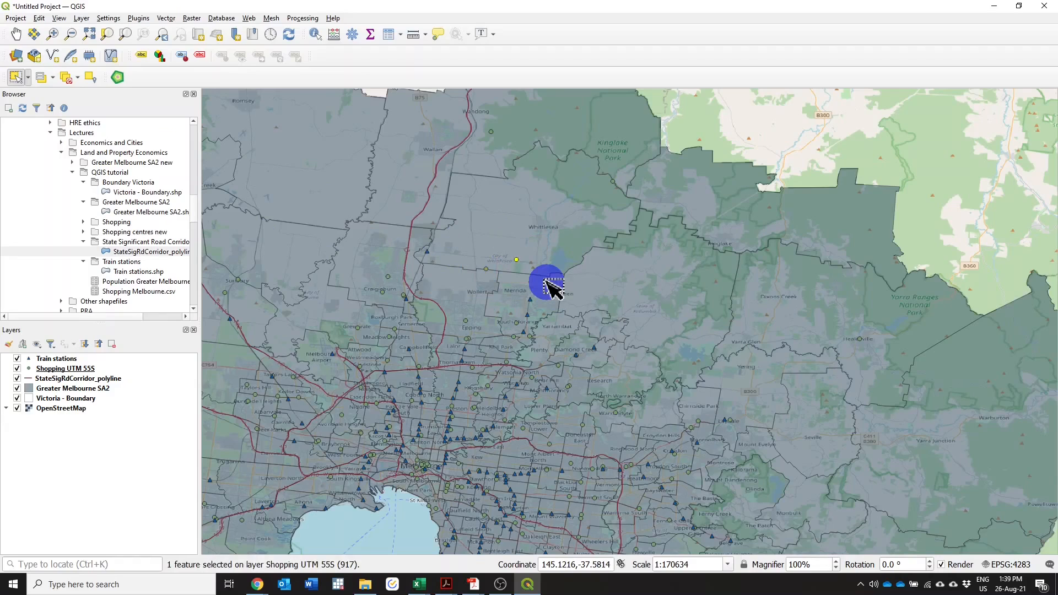
pyautogui.click(66, 86)
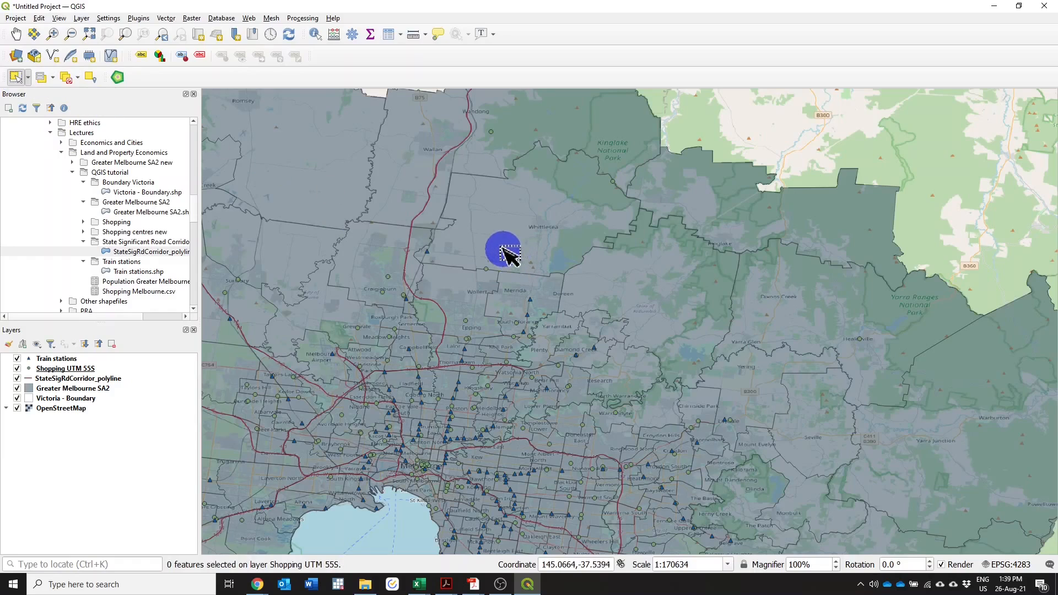
pyautogui.moveTo(502, 246); pyautogui.dragTo(543, 281)
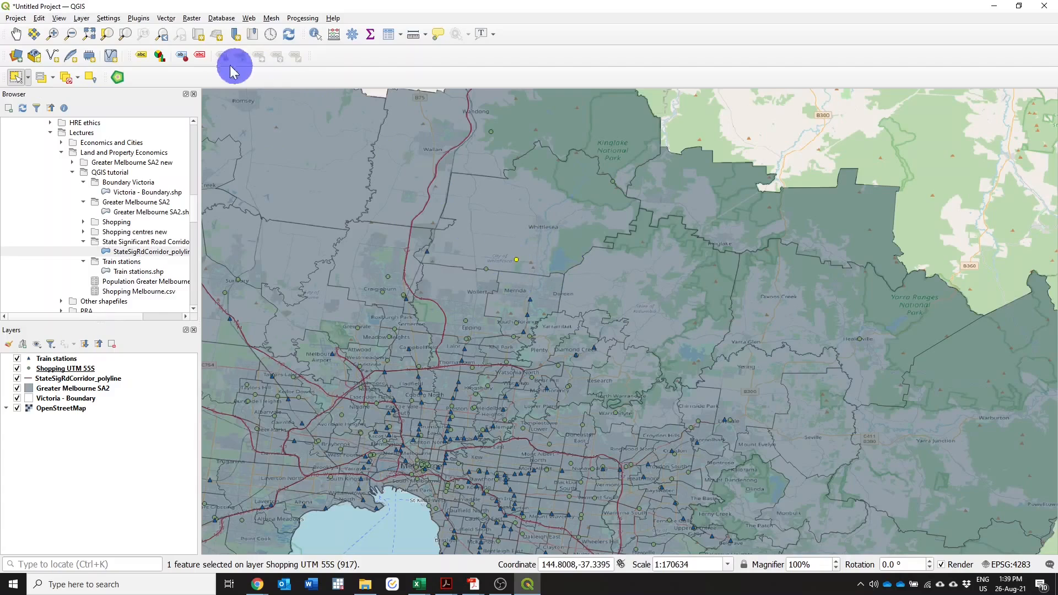
# - Set up a Buffer with Shopping UTM 55S as the input layer and kilometers as the distance unit
pyautogui.click(168, 19)
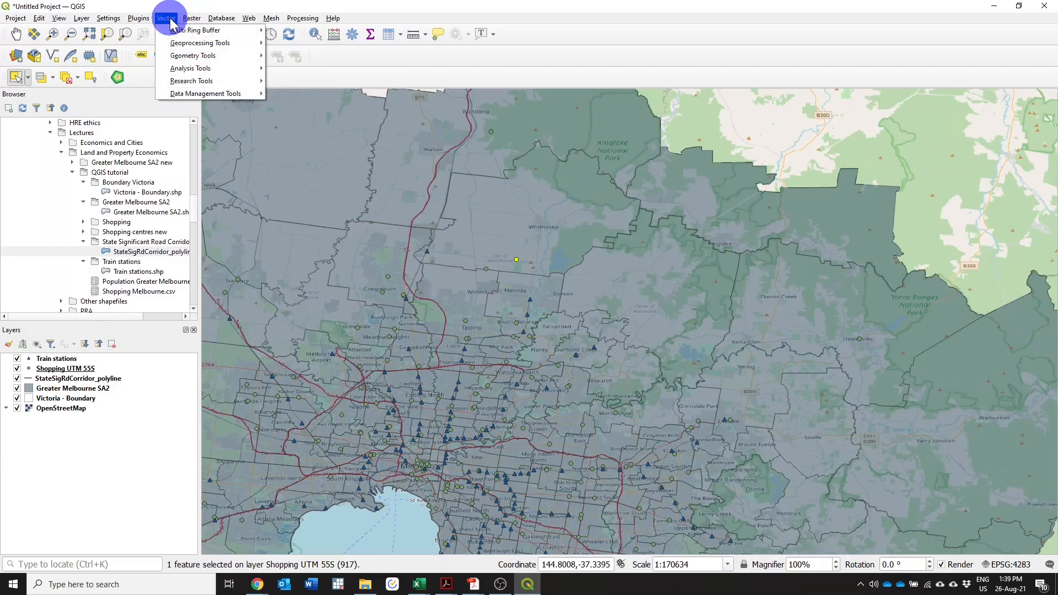
pyautogui.moveTo(179, 42)
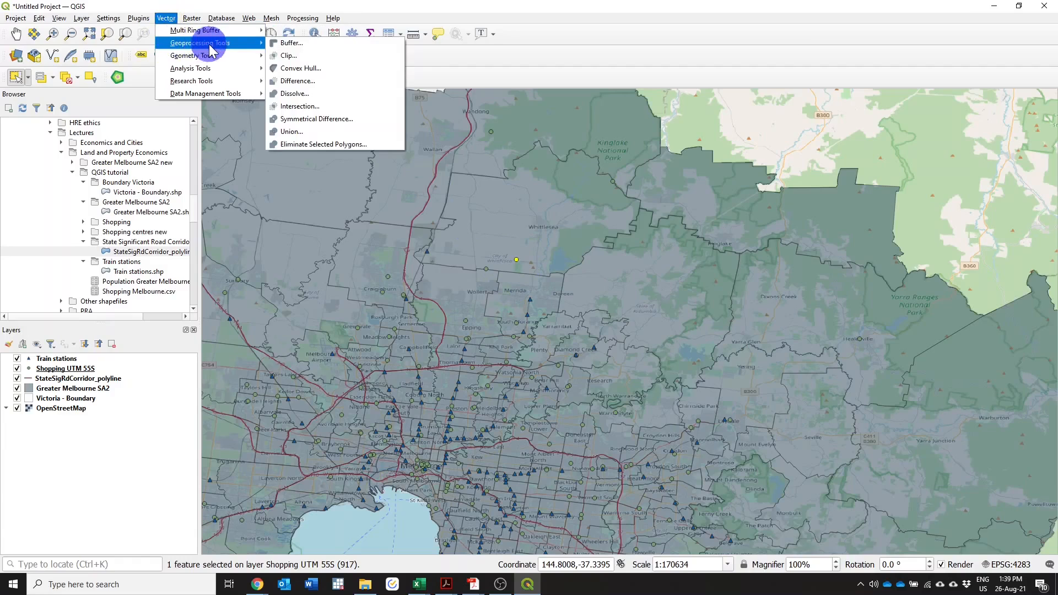
pyautogui.click(277, 44)
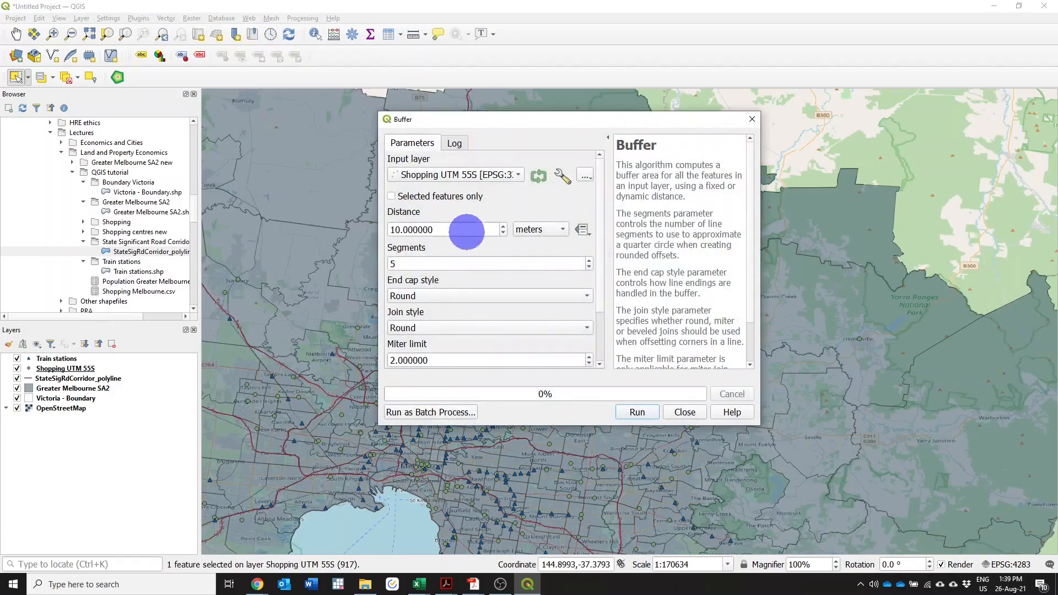
pyautogui.click(452, 175)
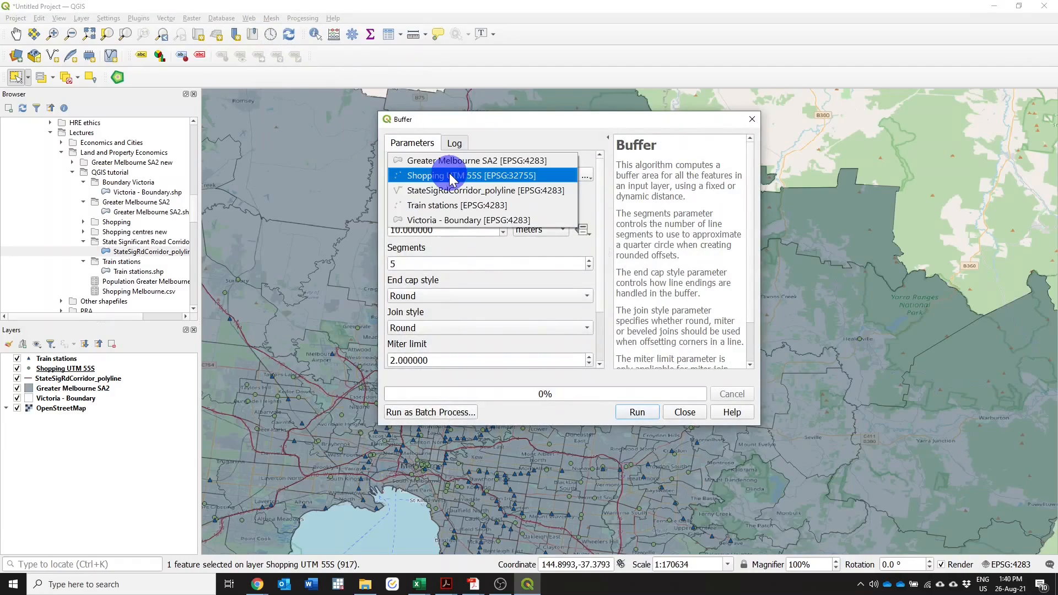
pyautogui.click(451, 174)
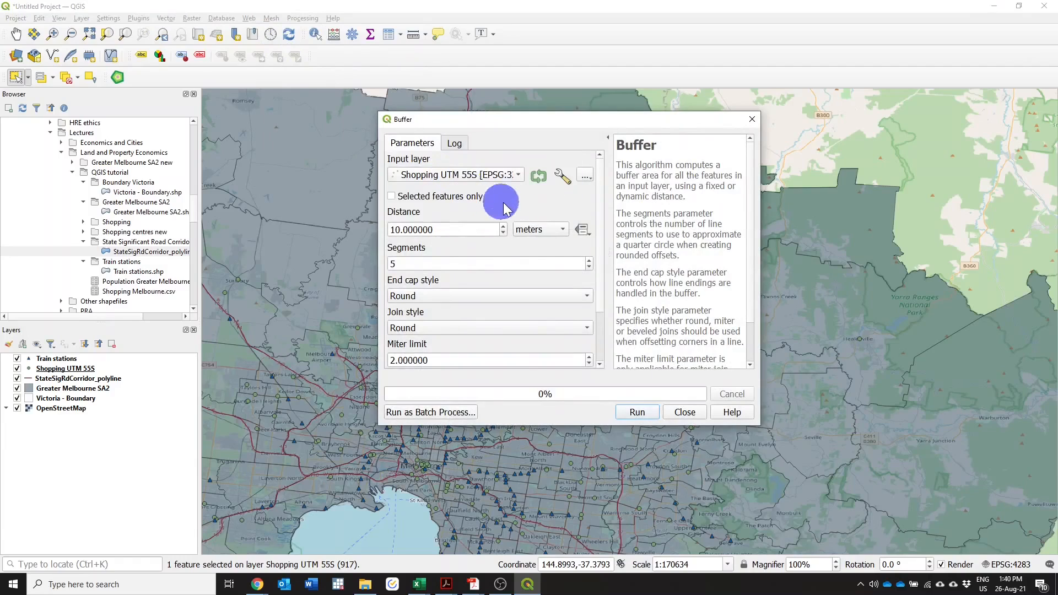
pyautogui.click(545, 231)
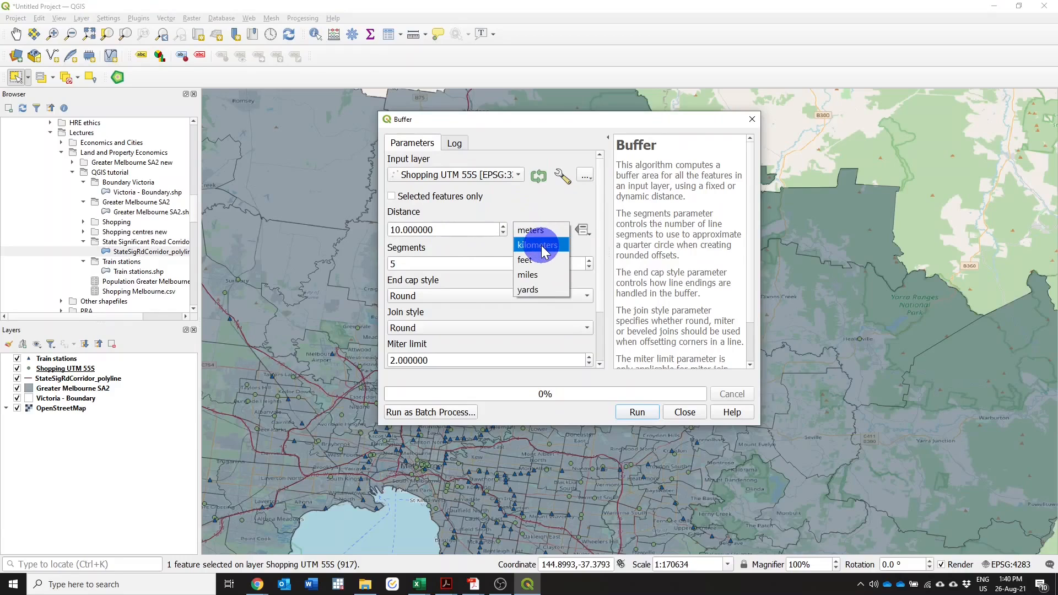
pyautogui.click(544, 246)
pyautogui.click(541, 231)
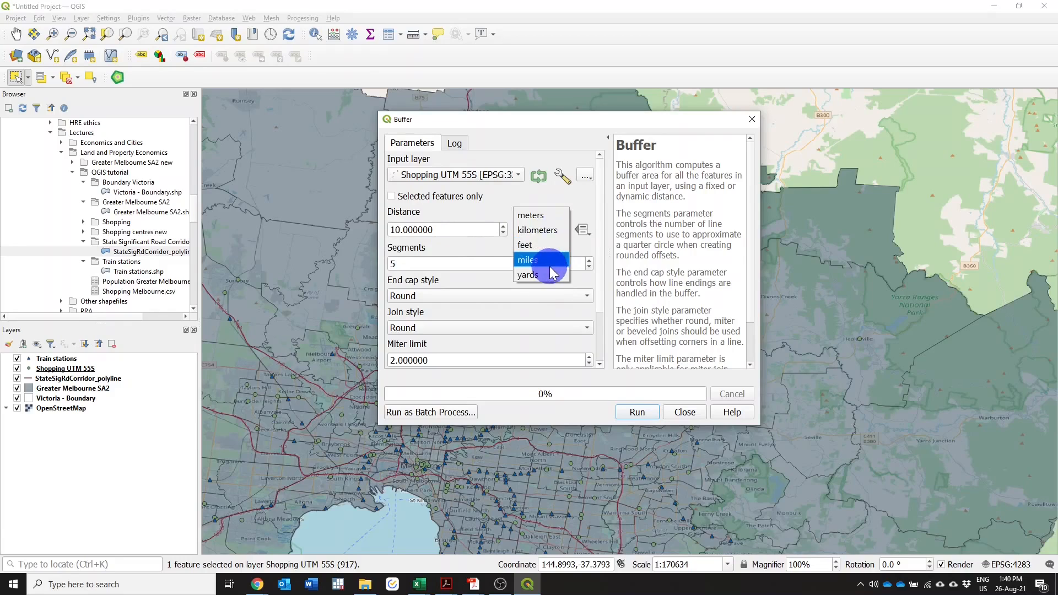
pyautogui.click(492, 212)
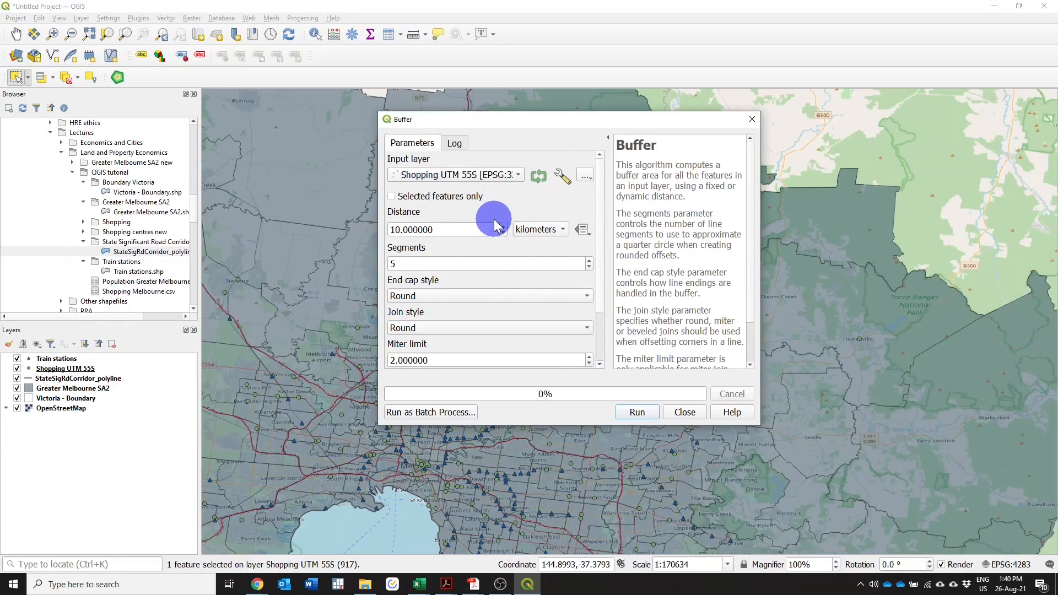
# - Run the 10-kilometer buffer for all shopping points, outputting to a temporary layer, and close the Buffer tool
pyautogui.moveTo(540, 121); pyautogui.dragTo(673, 151)
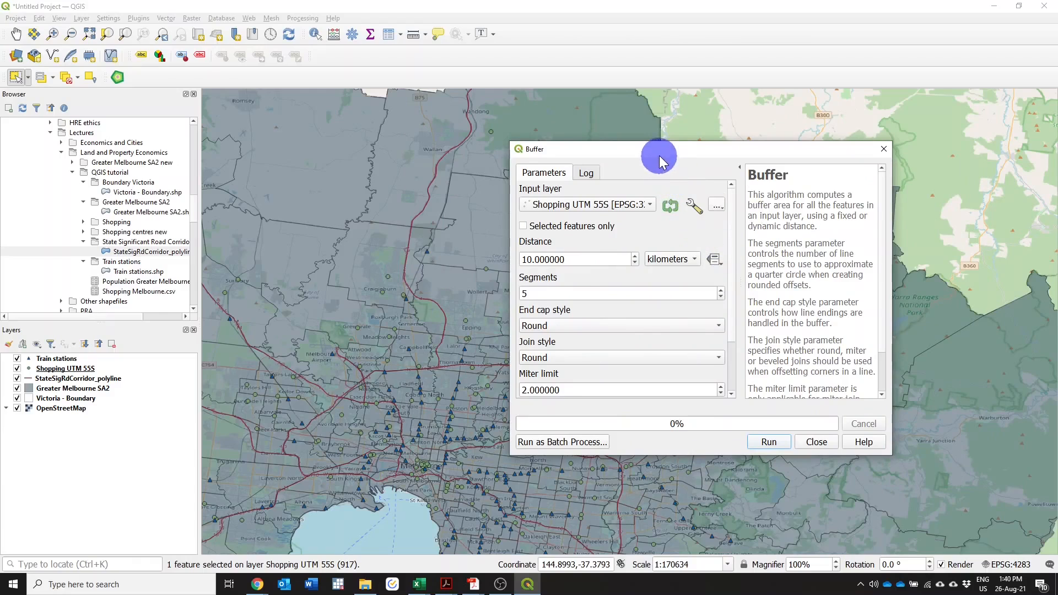
pyautogui.moveTo(659, 156); pyautogui.dragTo(729, 144)
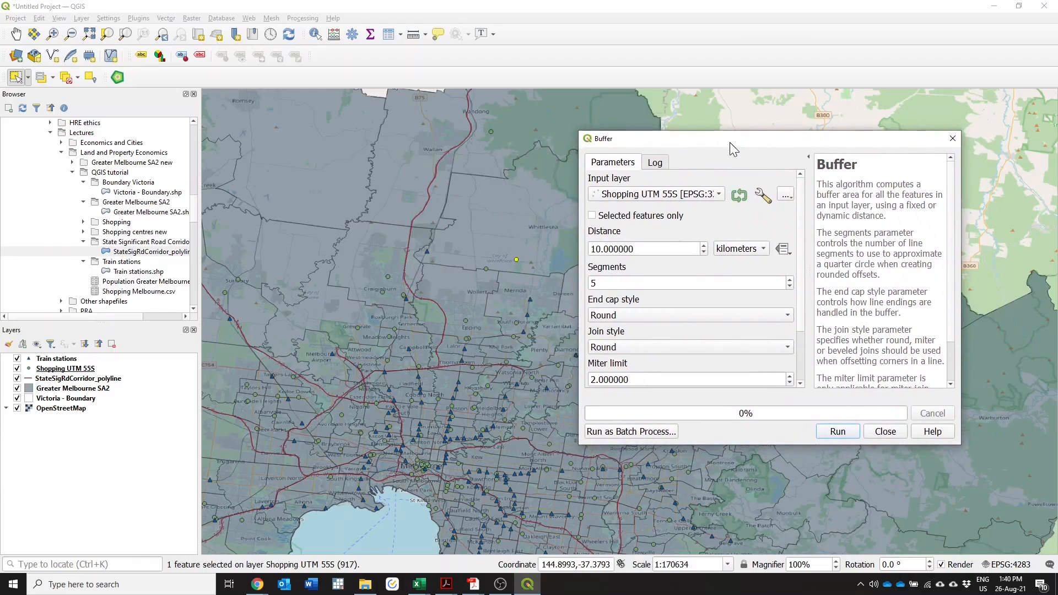
pyautogui.moveTo(730, 142); pyautogui.dragTo(732, 142)
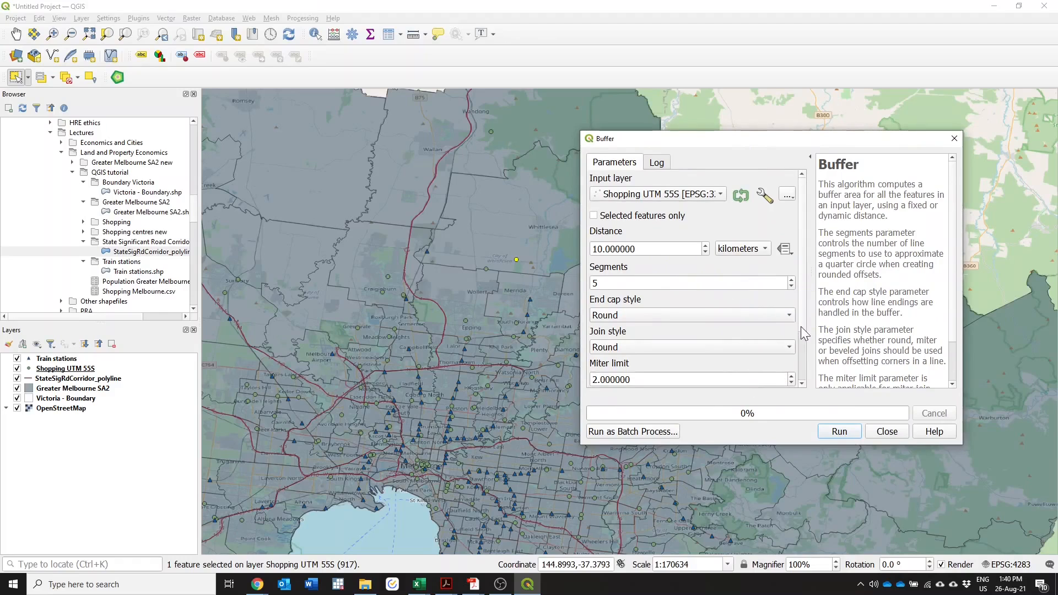
pyautogui.scroll(-3, 794, 353)
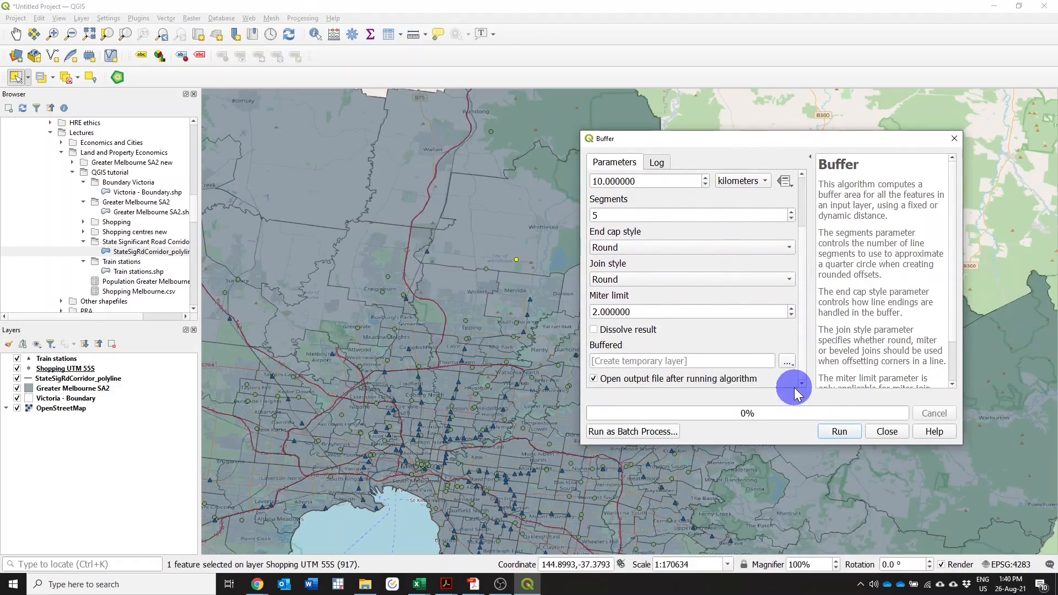
pyautogui.click(847, 434)
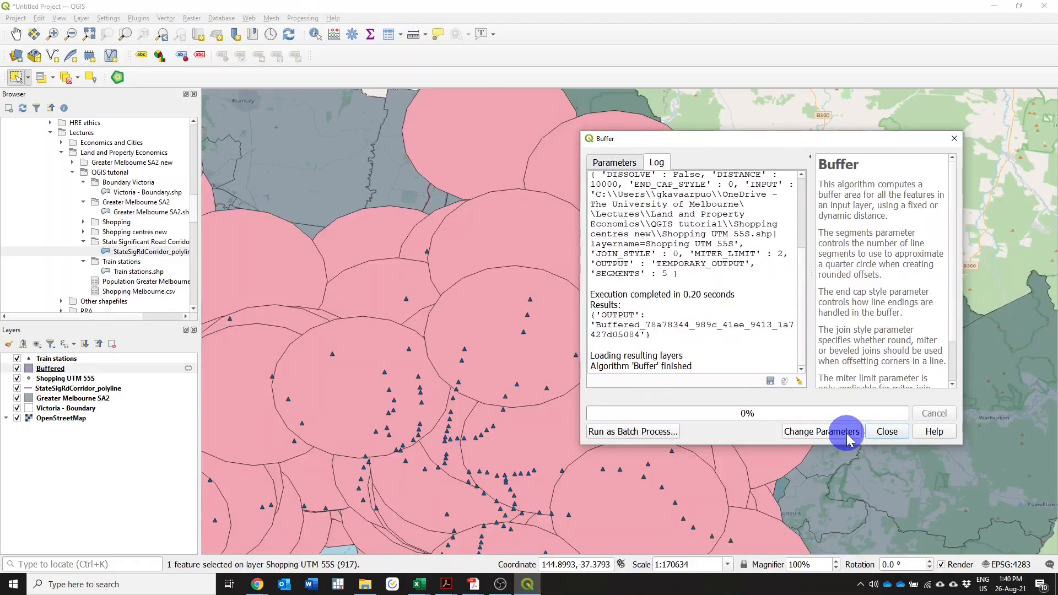
pyautogui.click(888, 432)
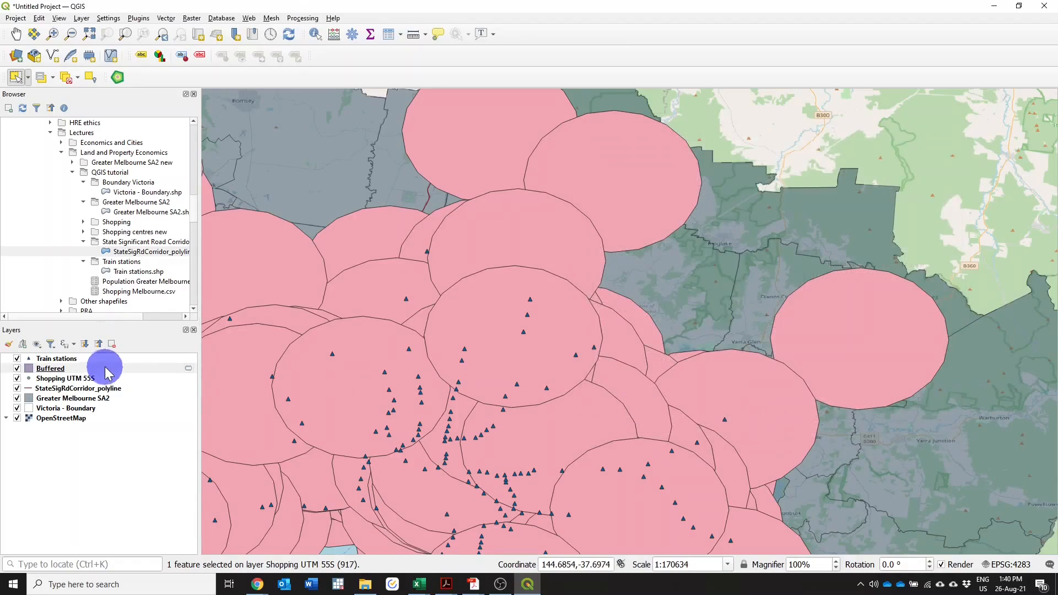
# - Hide the Buffered layer on the map and open the Buffer geoprocessing tool
pyautogui.rightClick(58, 368)
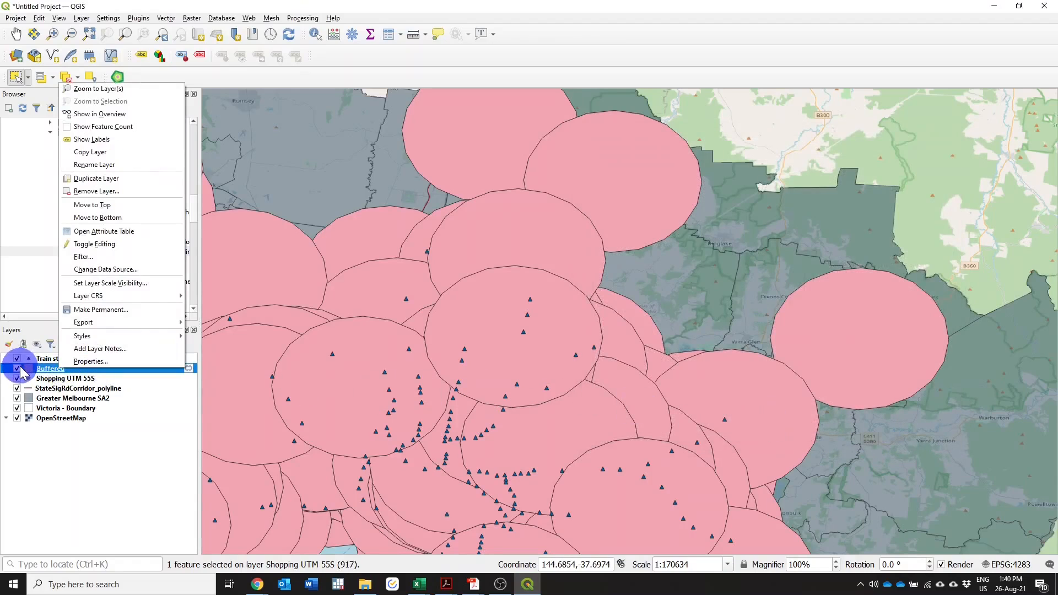
pyautogui.click(17, 368)
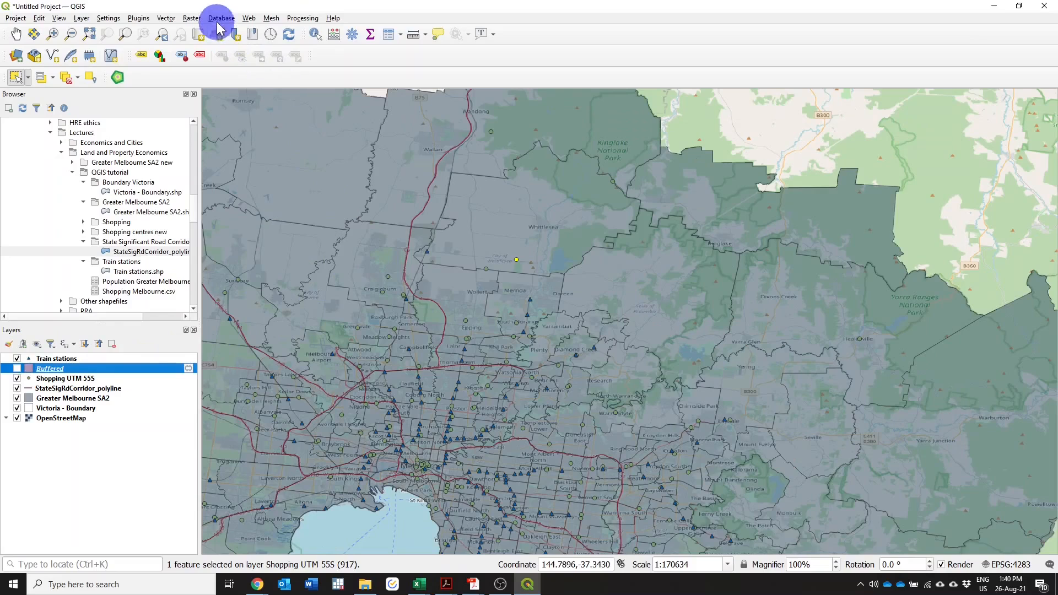
pyautogui.click(172, 18)
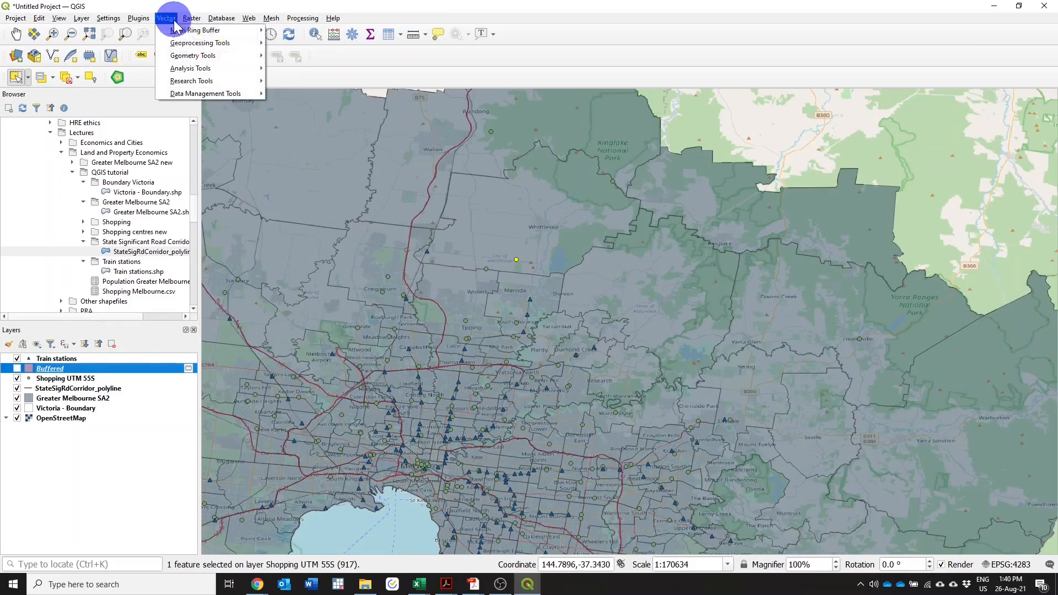
pyautogui.click(289, 43)
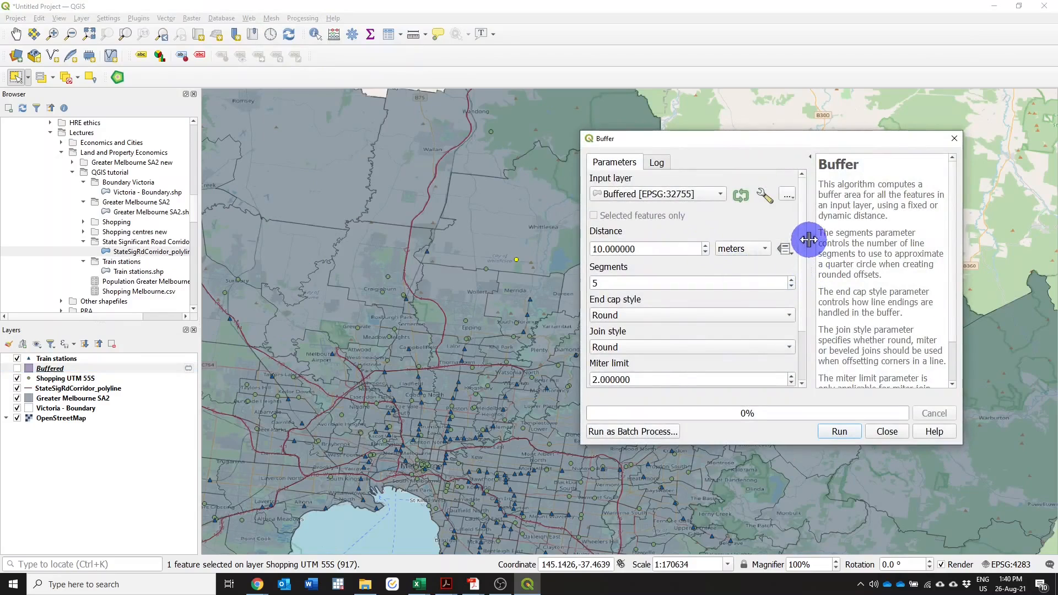
pyautogui.scroll(-3, 805, 251)
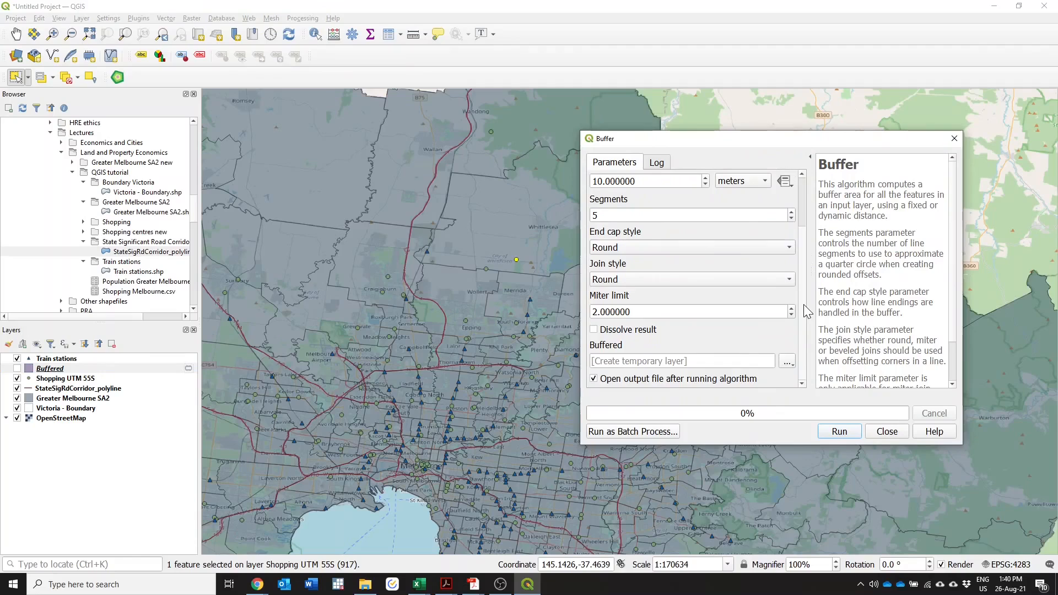
pyautogui.scroll(3, 805, 309)
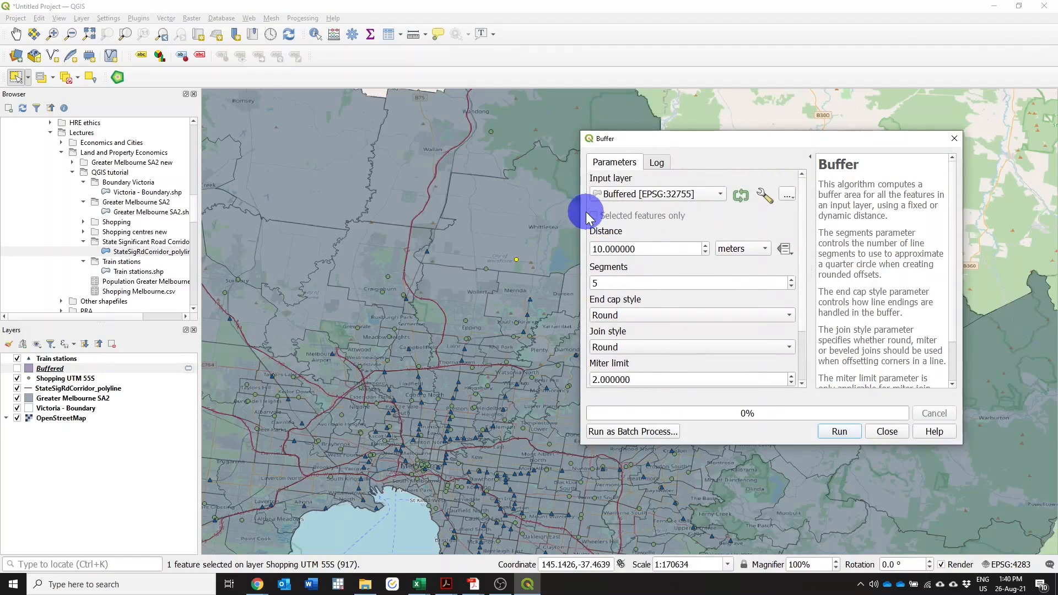
# - Set the Buffer input to Shopping UTM 55S, restricted to selected features only, with kilometers as the distance unit
pyautogui.click(790, 200)
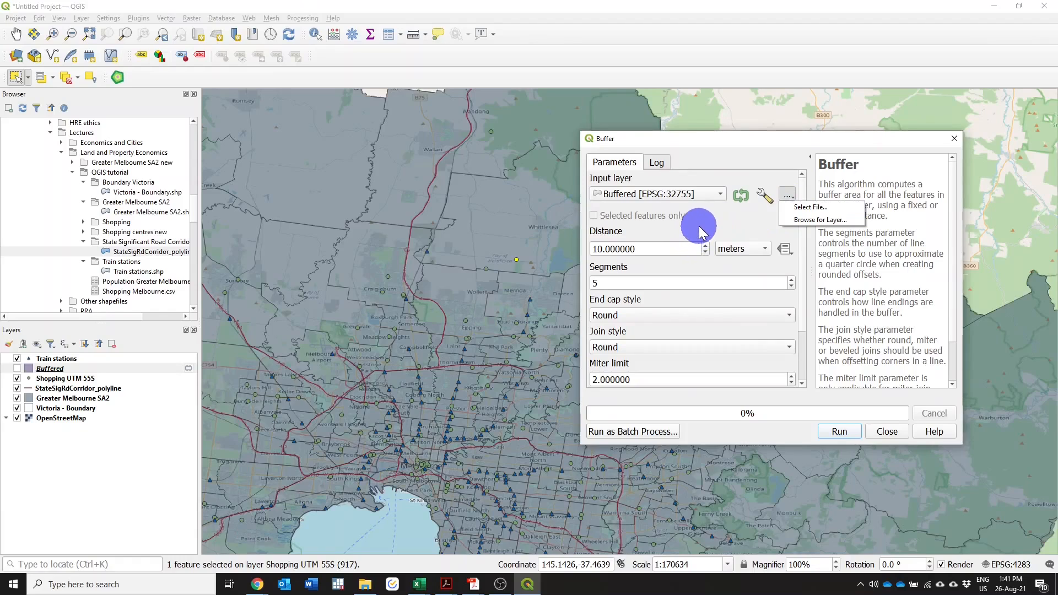
pyautogui.click(700, 199)
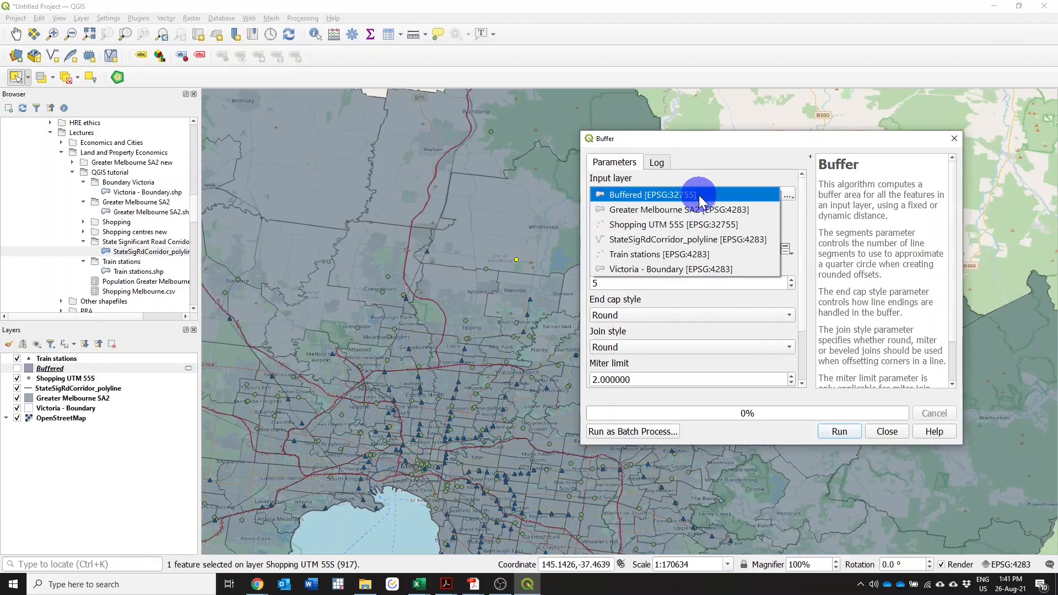
pyautogui.click(699, 225)
pyautogui.click(596, 217)
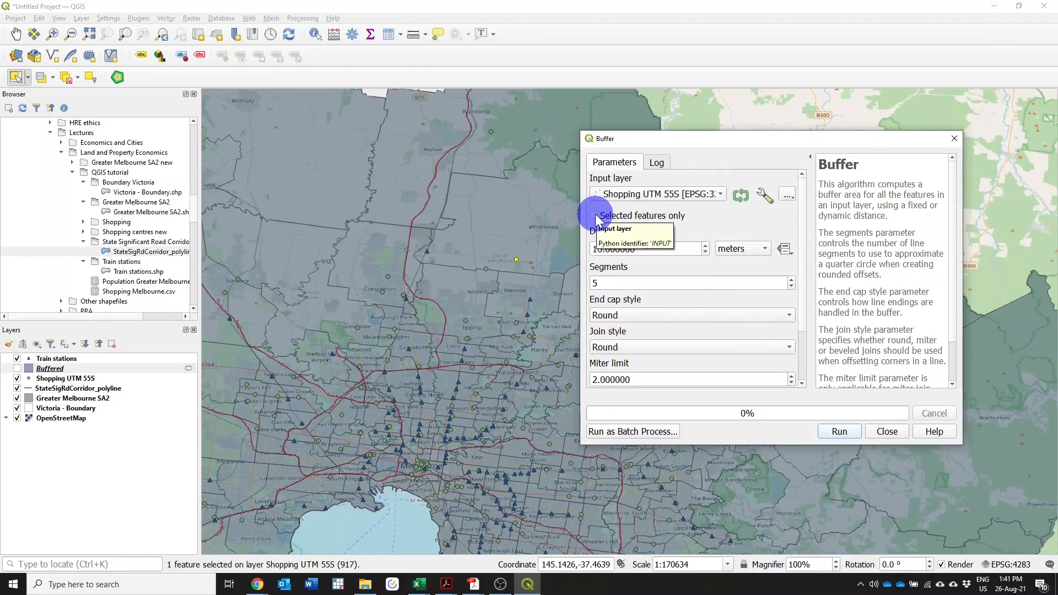
pyautogui.click(599, 217)
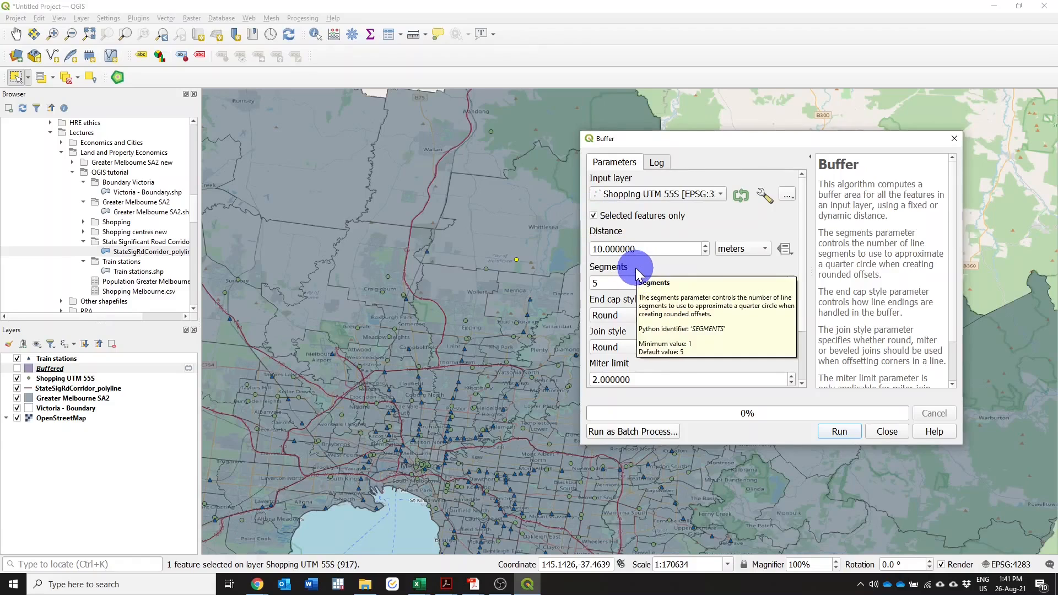
pyautogui.click(733, 250)
pyautogui.click(732, 264)
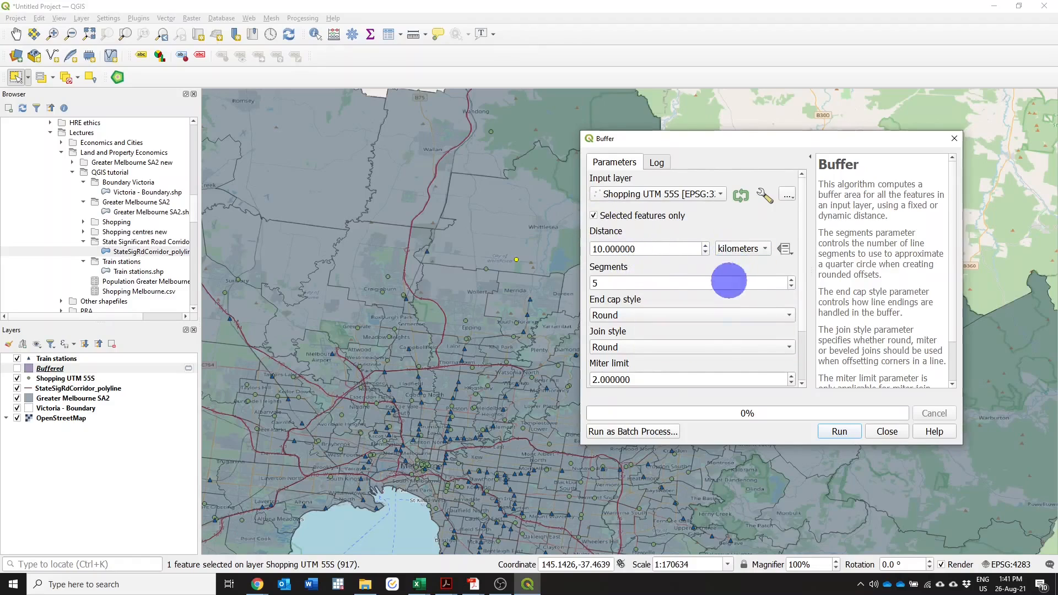
# - Run the 10-kilometer buffer for the selected shopping point, outputting to a temporary layer, and close the Buffer tool
pyautogui.scroll(-1, 806, 310)
pyautogui.scroll(-3, 802, 322)
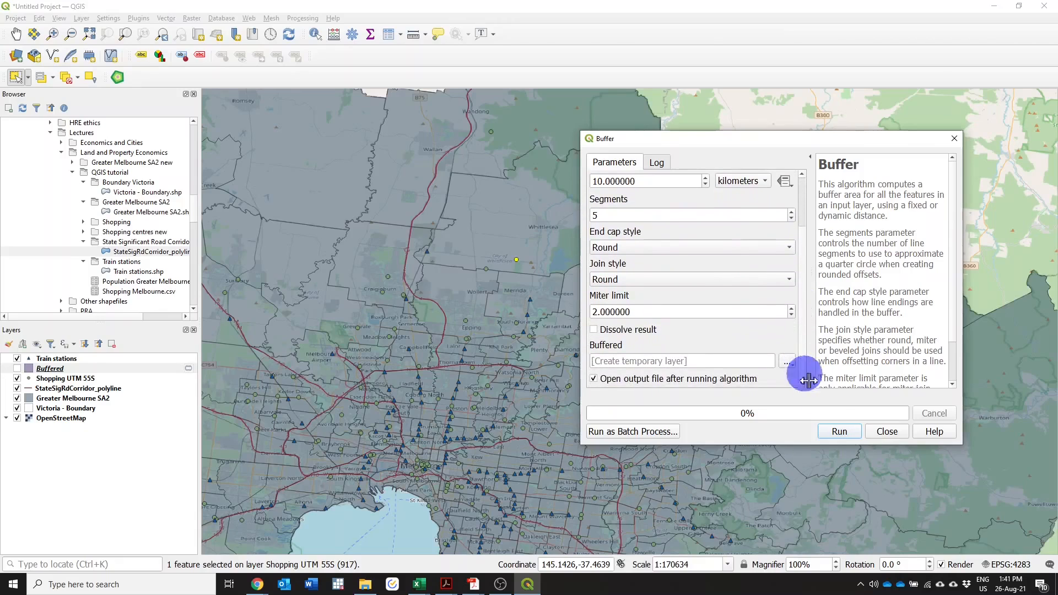
pyautogui.click(831, 434)
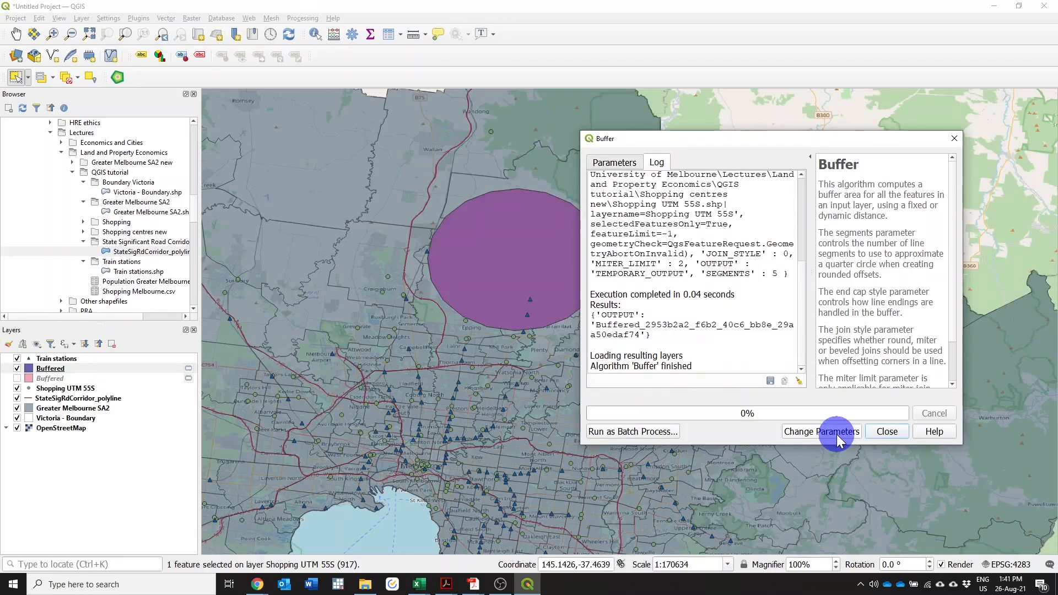
pyautogui.click(885, 432)
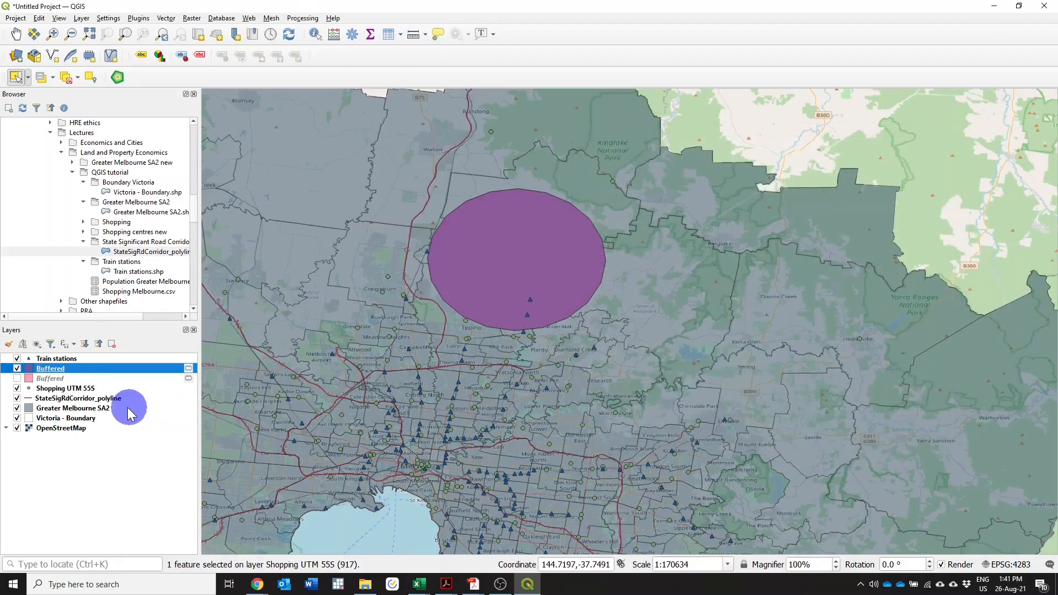
# - Remove the hidden all-points Buffered layer from the project and move Shopping UTM 55S above the remaining Buffered layer
pyautogui.click(49, 379)
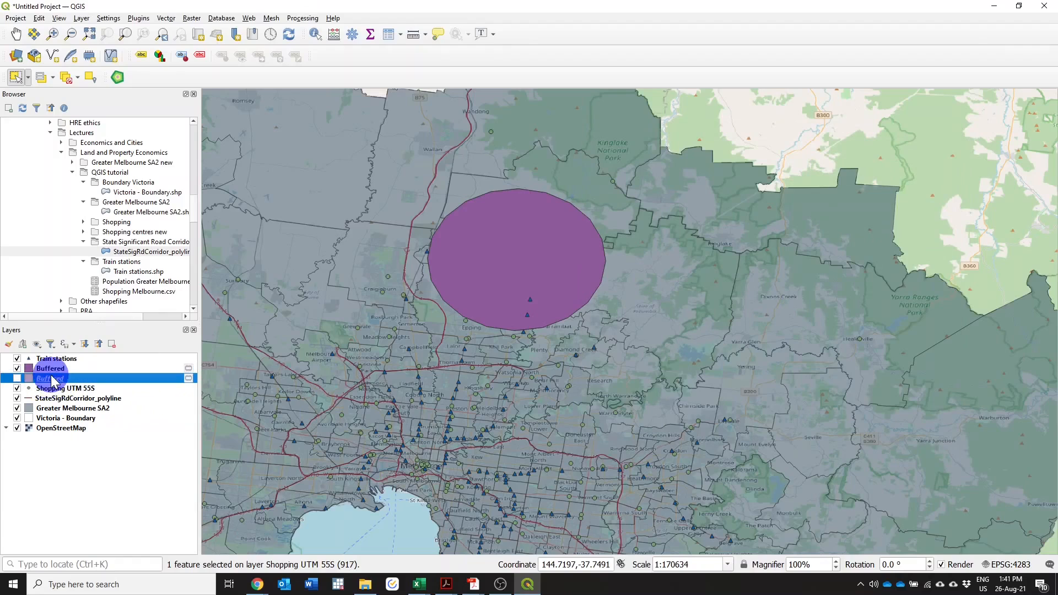
pyautogui.rightClick(51, 379)
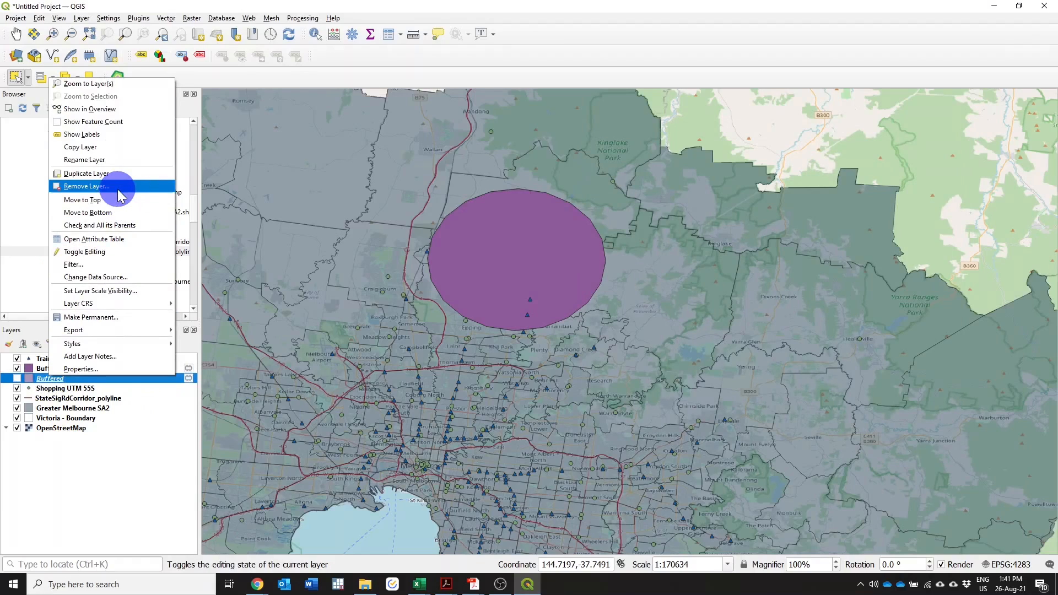
pyautogui.click(88, 187)
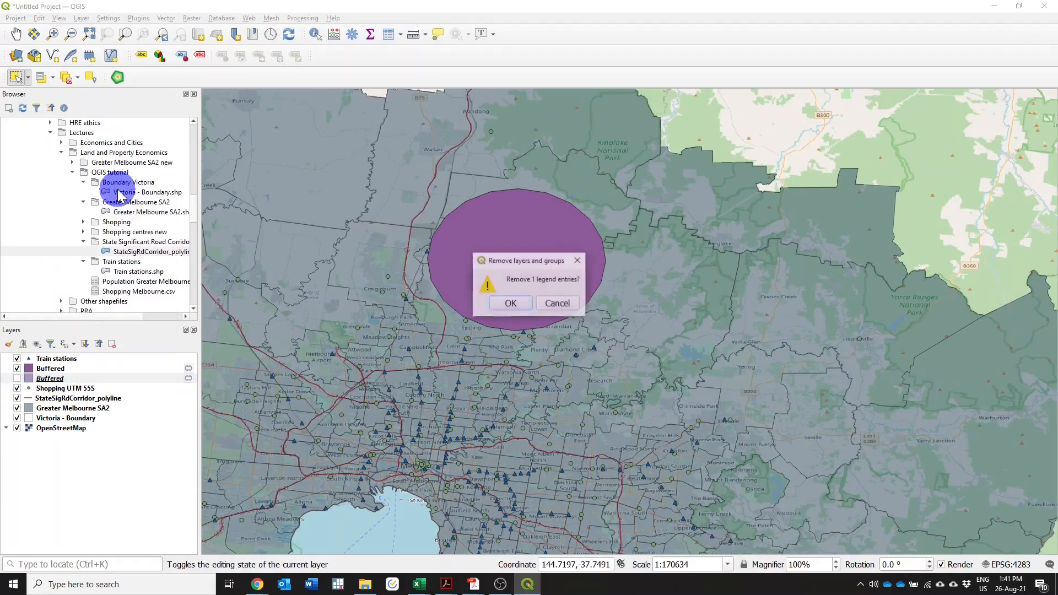
pyautogui.click(516, 307)
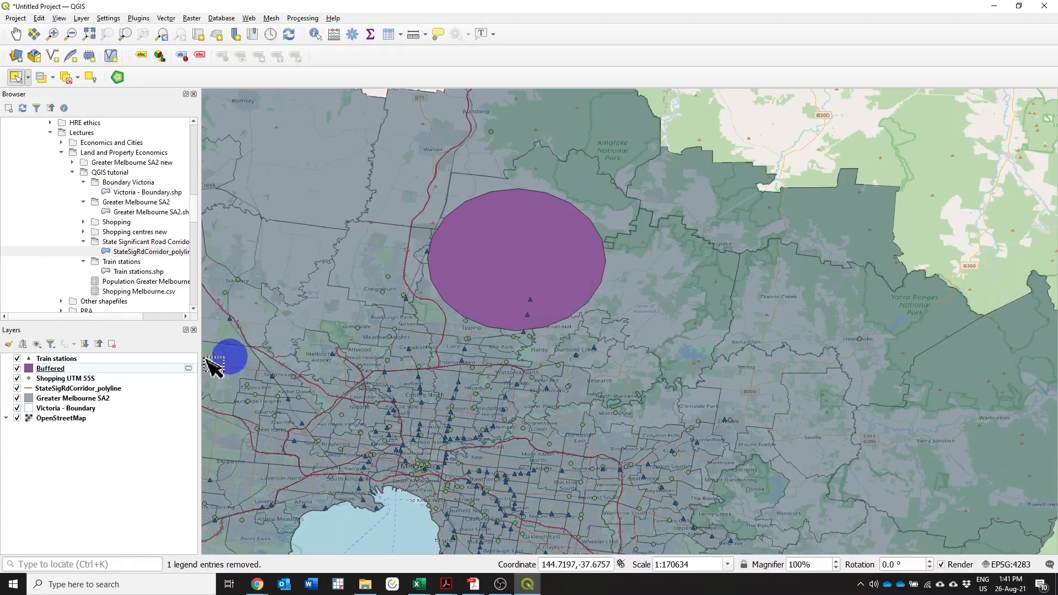
pyautogui.moveTo(71, 379); pyautogui.dragTo(41, 366)
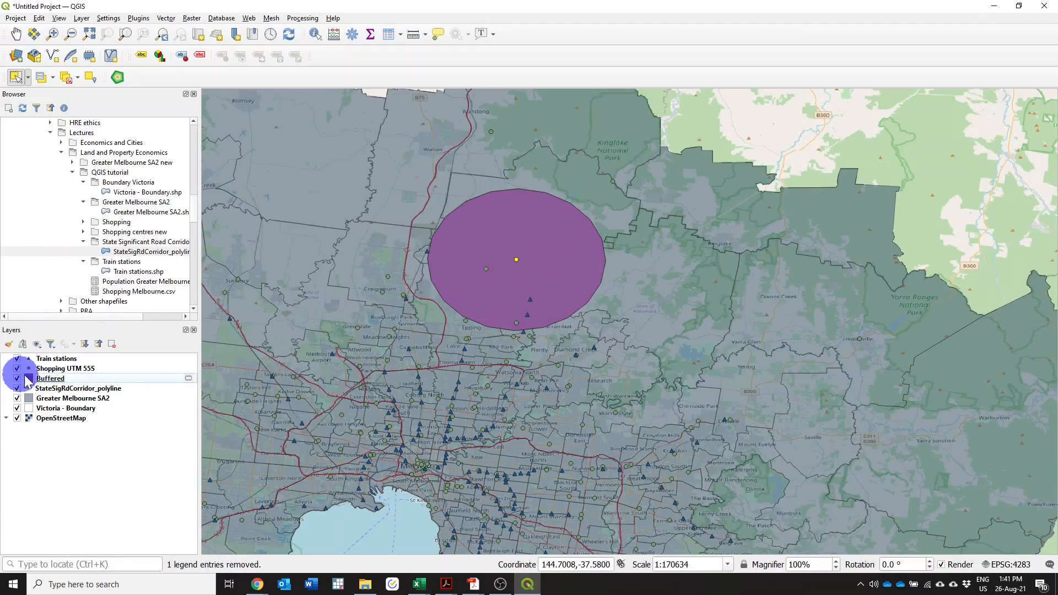
# - Set the opacity of the Buffered layer's fill symbol to 50% and apply it
pyautogui.click(28, 378)
pyautogui.doubleClick(27, 378)
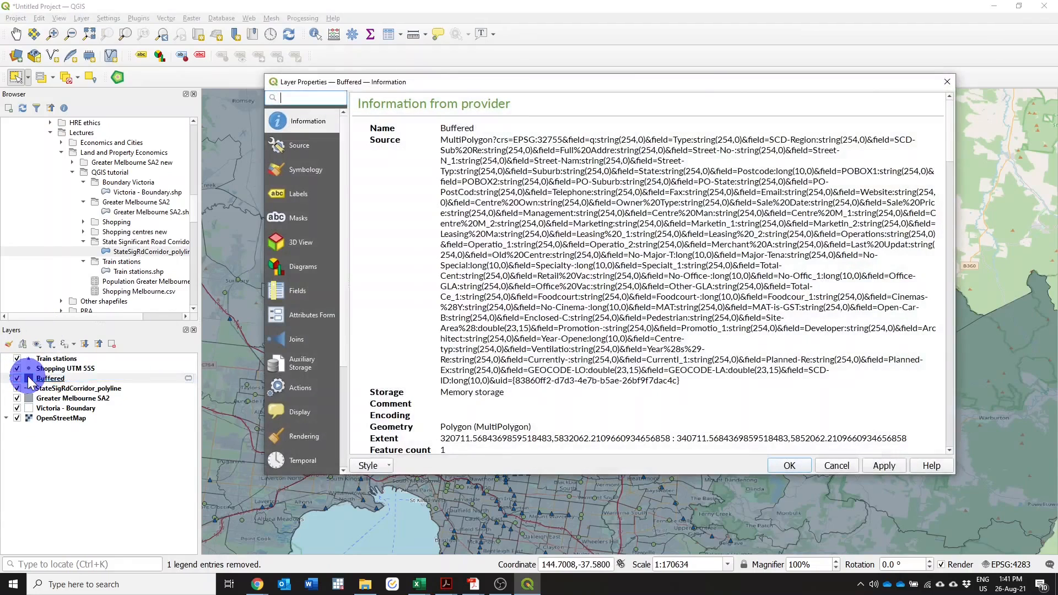
pyautogui.click(310, 170)
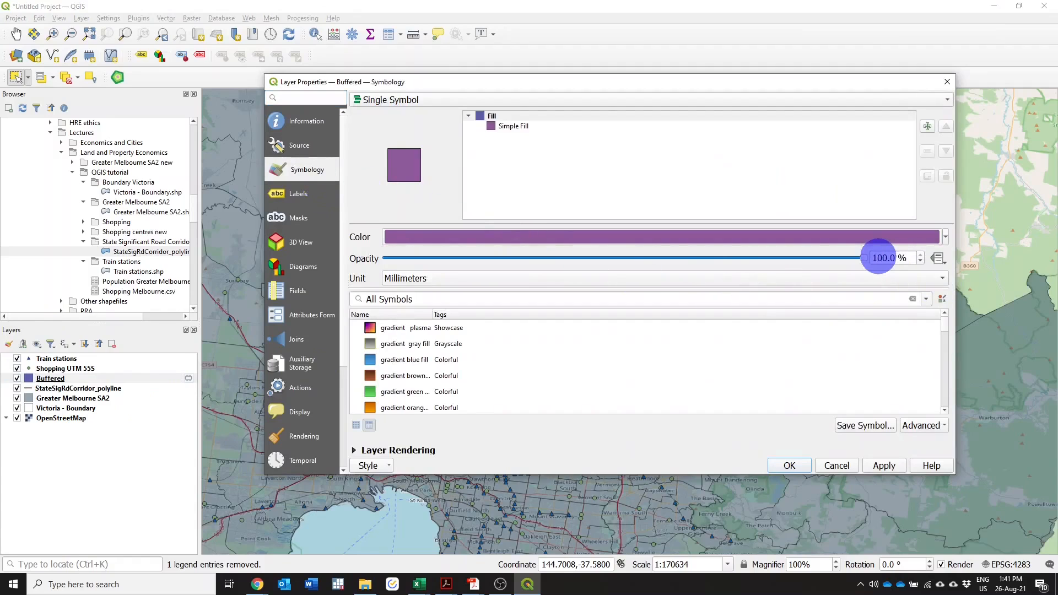
pyautogui.moveTo(881, 258); pyautogui.dragTo(864, 263)
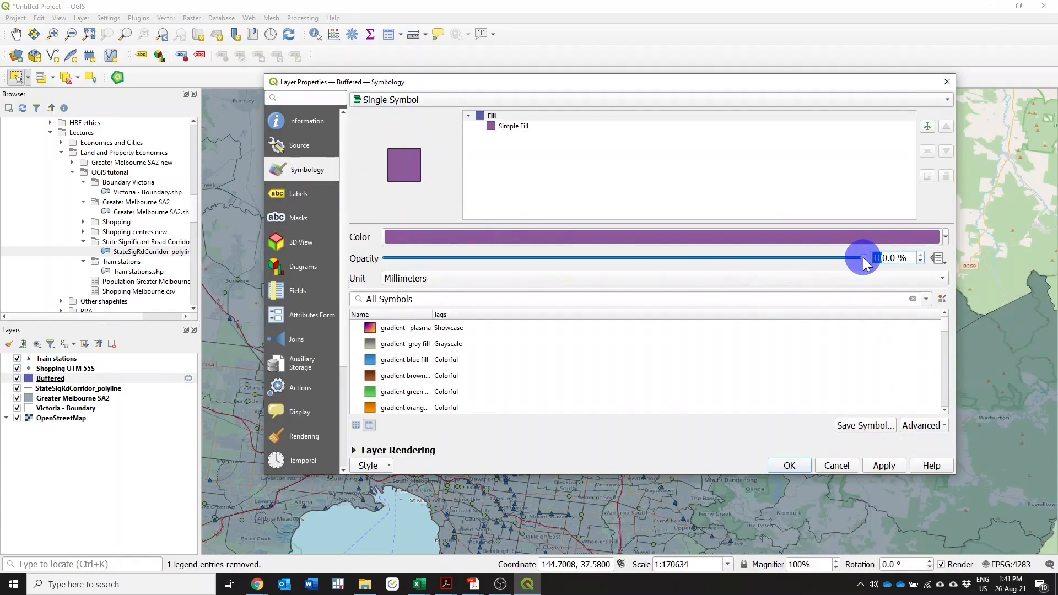
pyautogui.write('5')
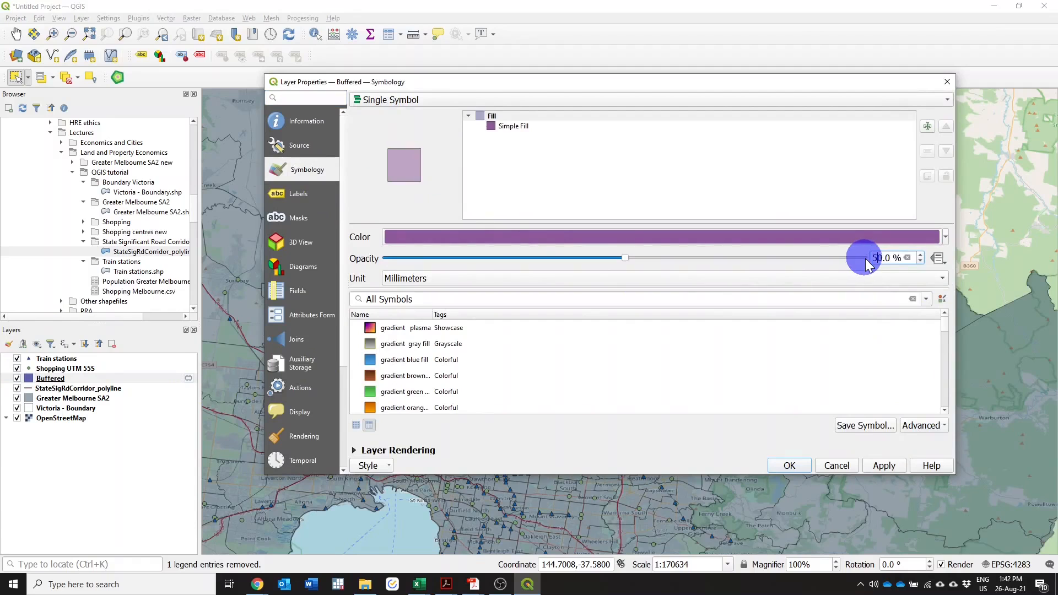
pyautogui.click(788, 466)
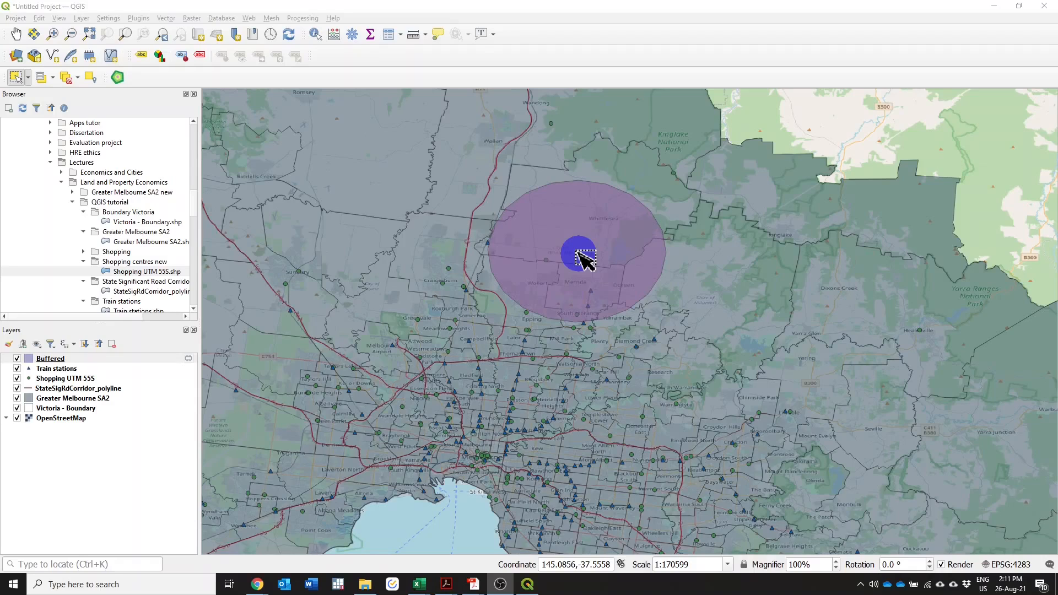
# - Open the Buffer geoprocessing tool again and choose Shopping UTM 55S as the input layer
pyautogui.scroll(2, 487, 463)
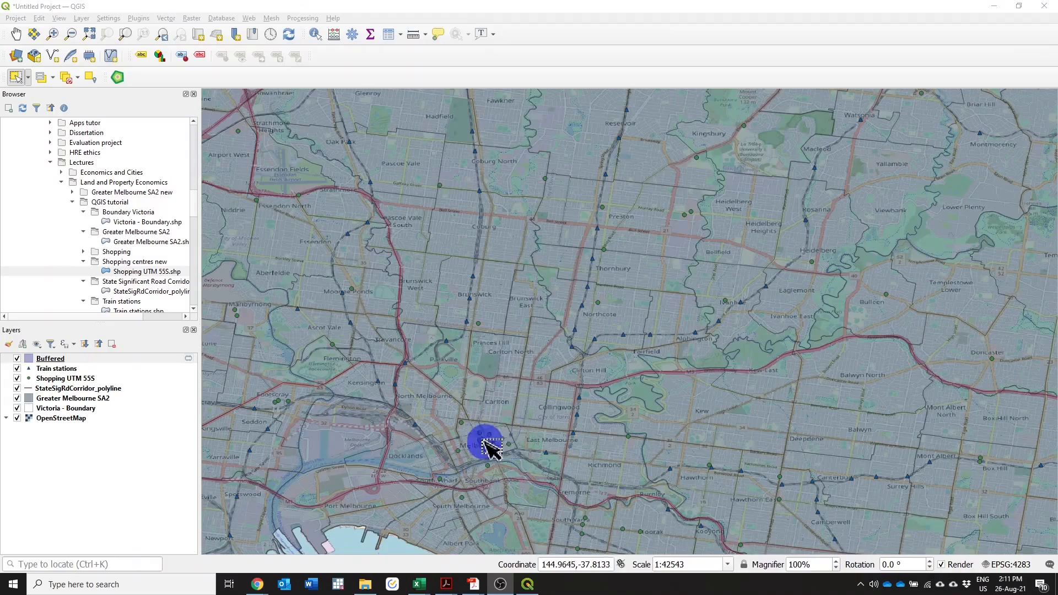
pyautogui.scroll(-1, 509, 431)
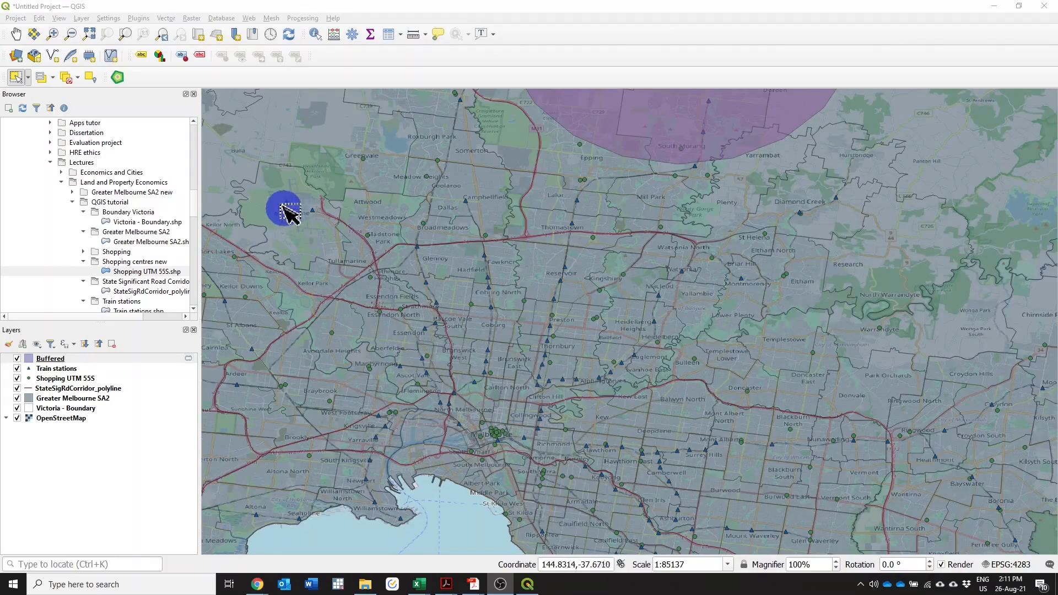
pyautogui.click(377, 16)
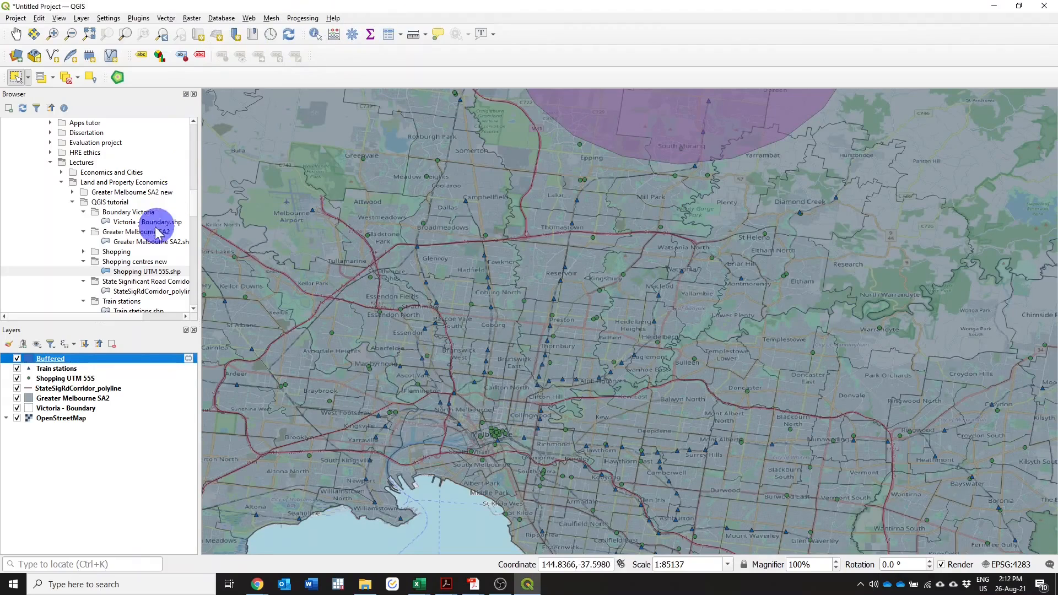
pyautogui.click(166, 17)
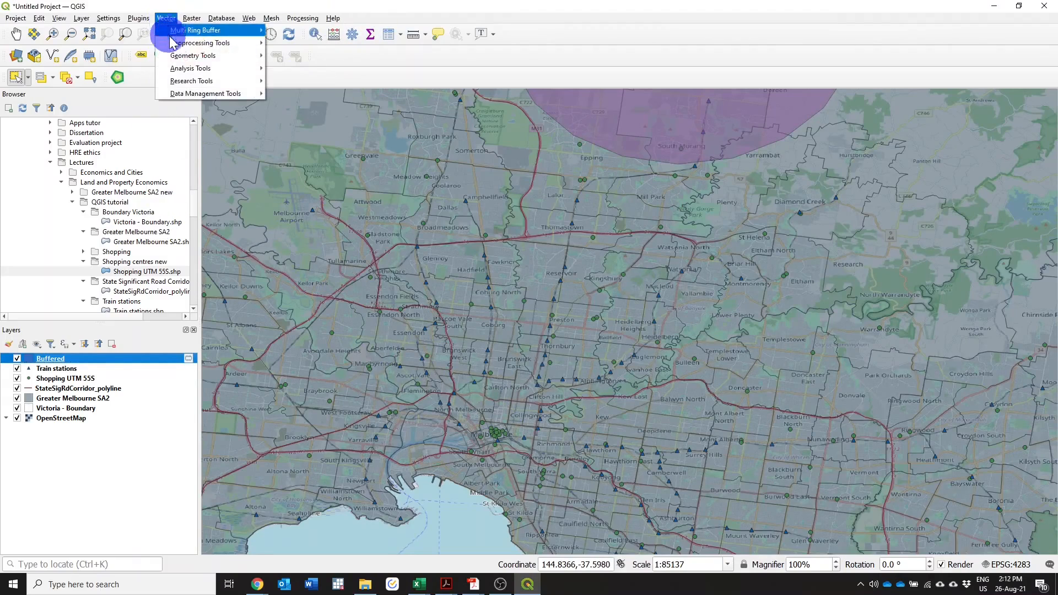
pyautogui.moveTo(177, 41)
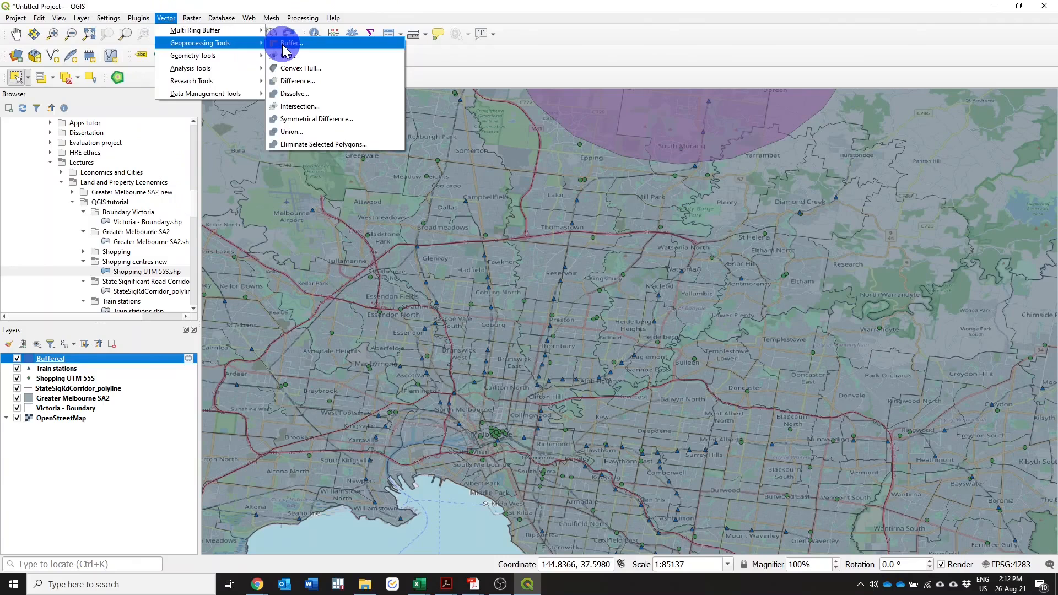
pyautogui.click(284, 44)
pyautogui.click(701, 195)
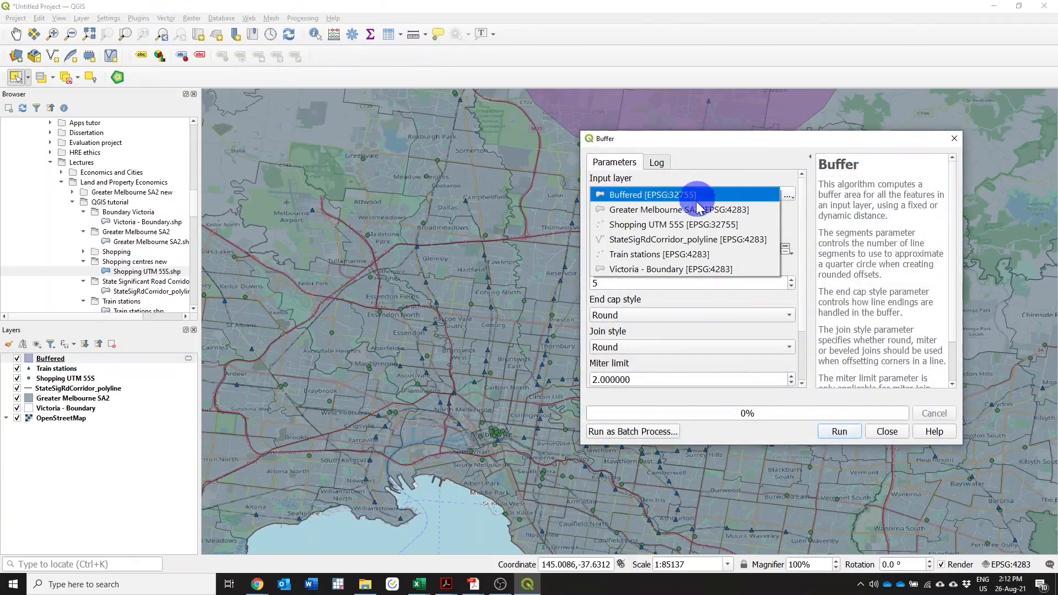
pyautogui.click(693, 226)
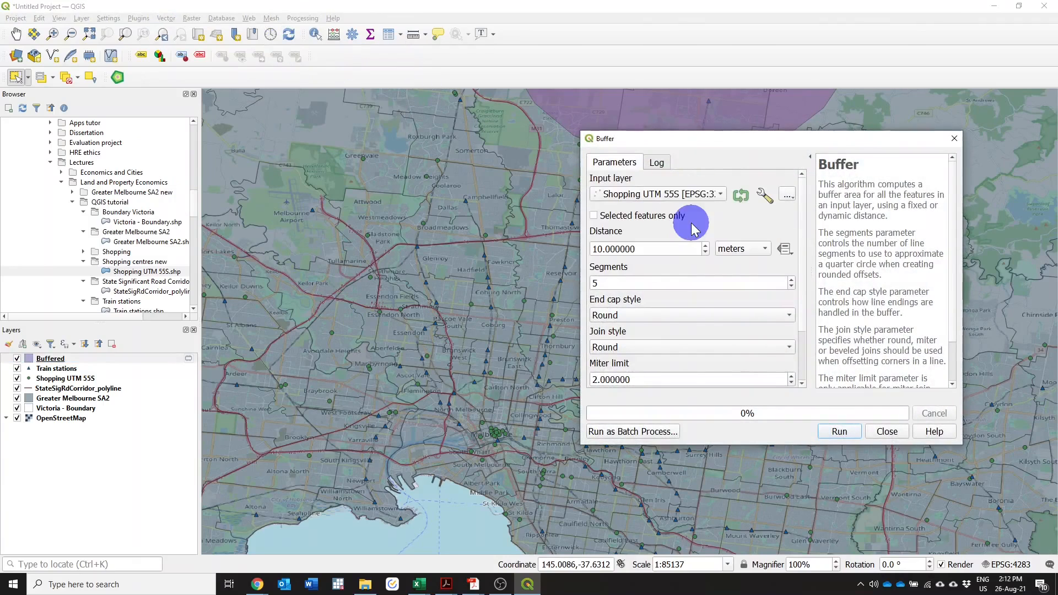
# - Run a 5-kilometer buffer on all Shopping UTM 55S points with the result dissolved into a temporary layer, and close the tool
pyautogui.moveTo(699, 141); pyautogui.dragTo(553, 129)
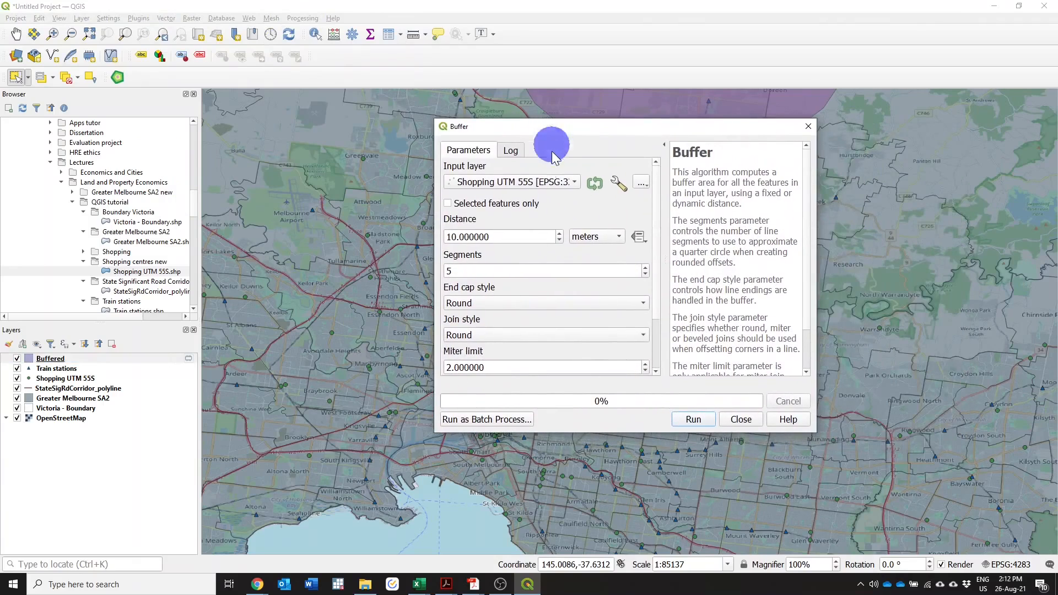
pyautogui.click(590, 236)
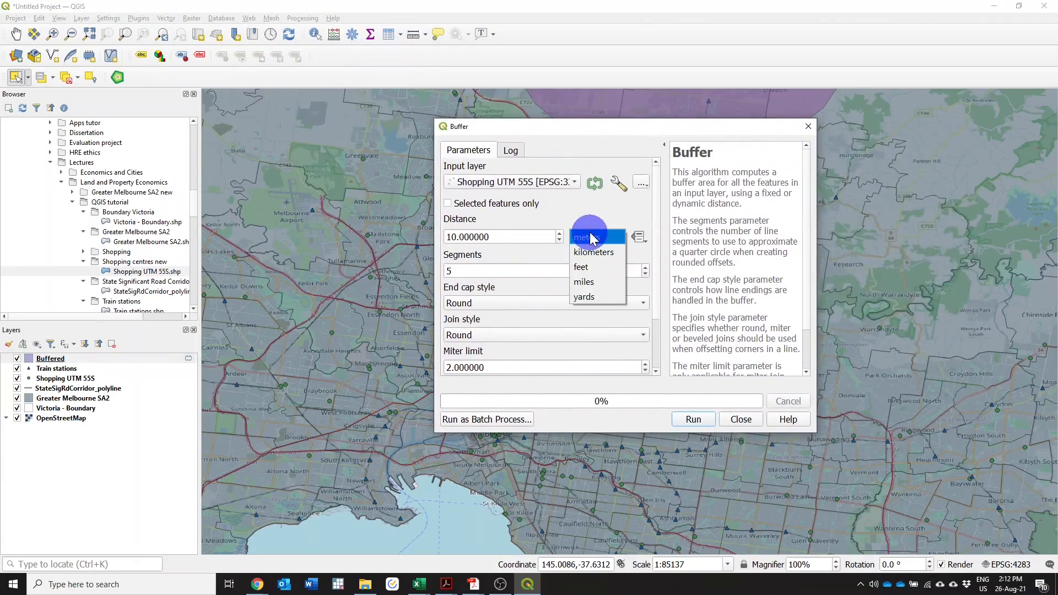
pyautogui.click(594, 252)
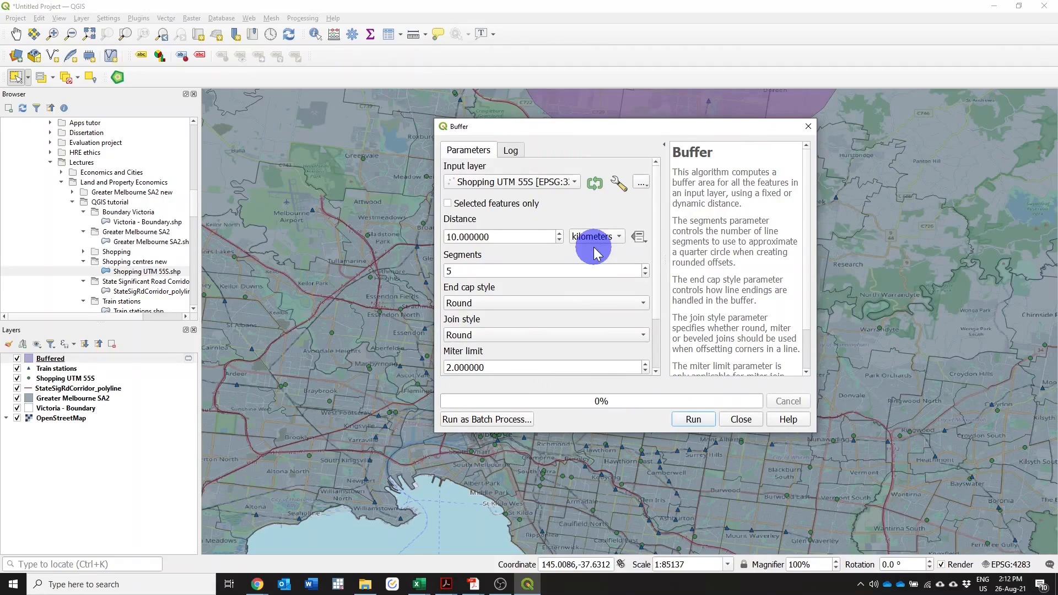
pyautogui.doubleClick(496, 237)
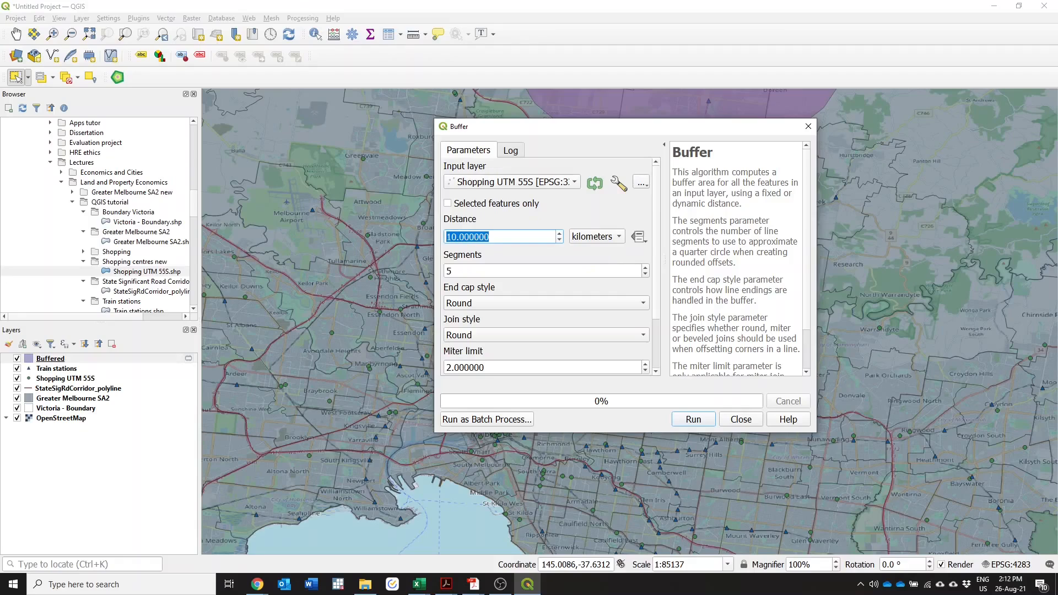
pyautogui.write('5')
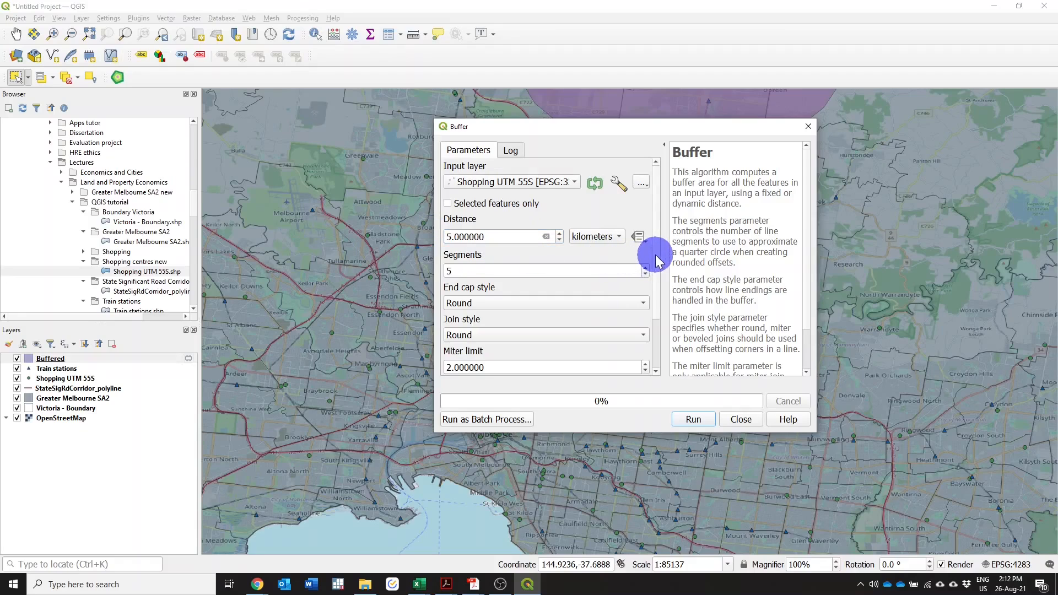
pyautogui.scroll(-3, 650, 281)
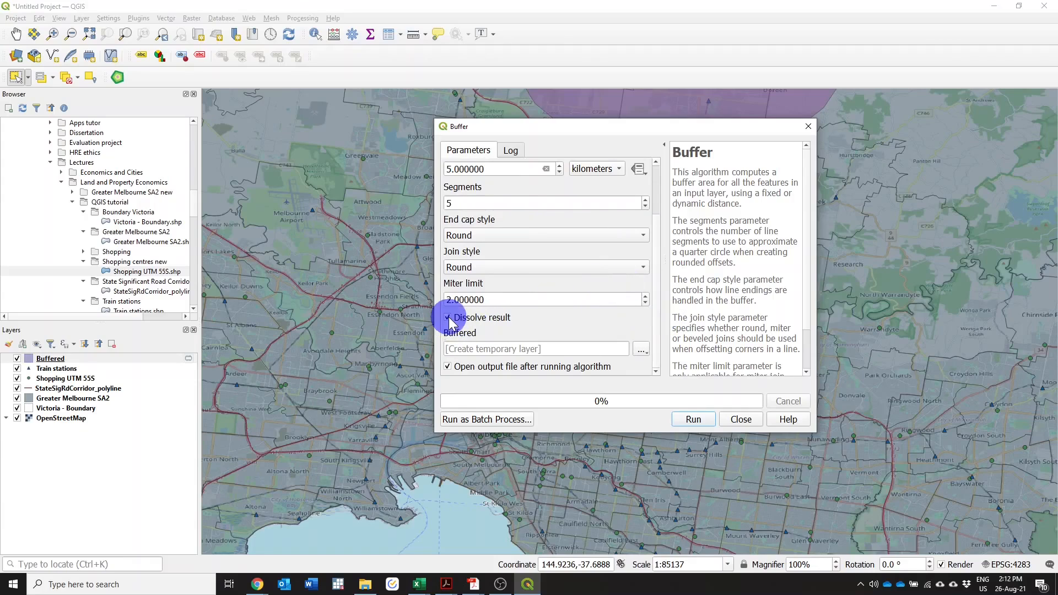
pyautogui.click(693, 420)
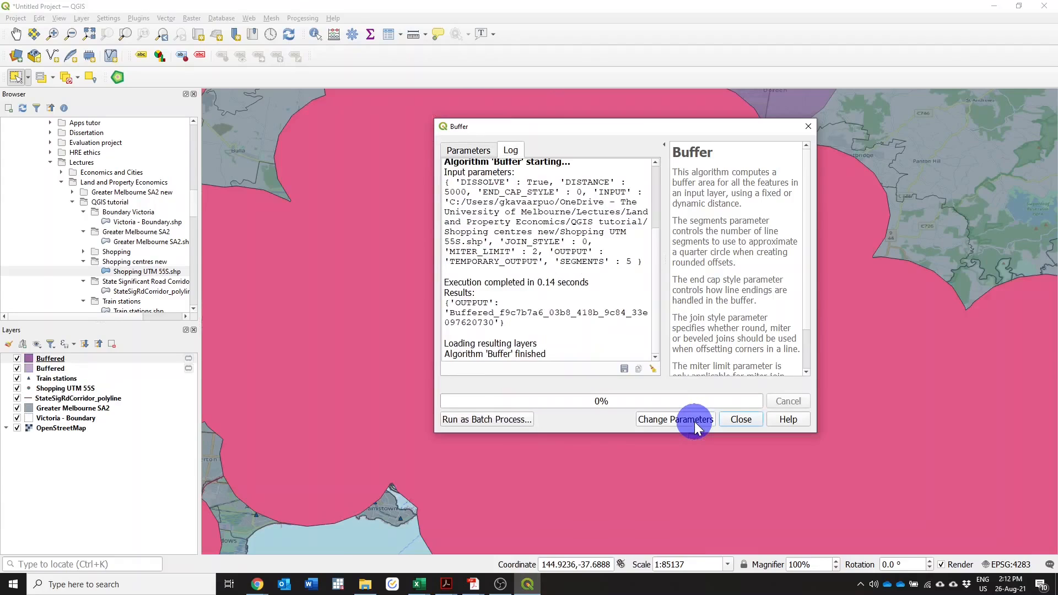
pyautogui.click(729, 419)
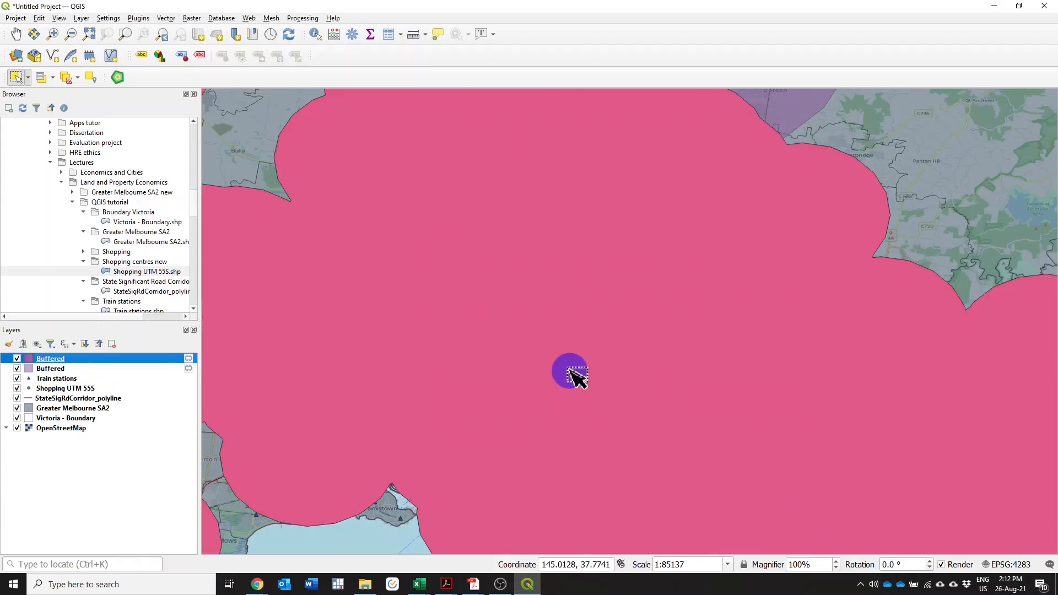
# - Examine the extent of the dissolved 5-kilometer shopping buffers across Greater Melbourne and its surroundings
pyautogui.scroll(-2, 570, 372)
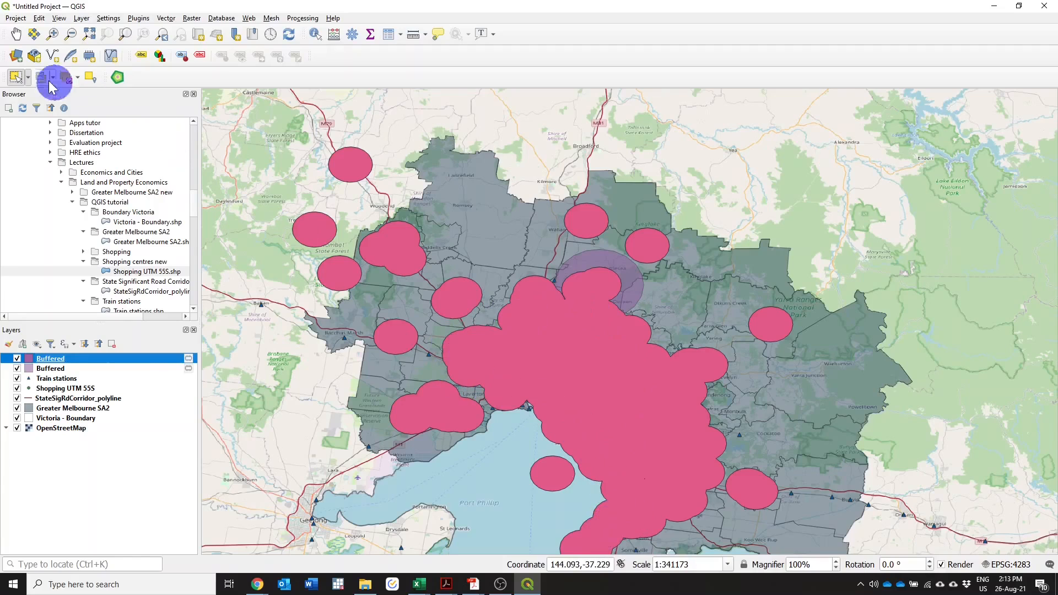
pyautogui.click(16, 34)
pyautogui.moveTo(557, 402); pyautogui.dragTo(567, 319)
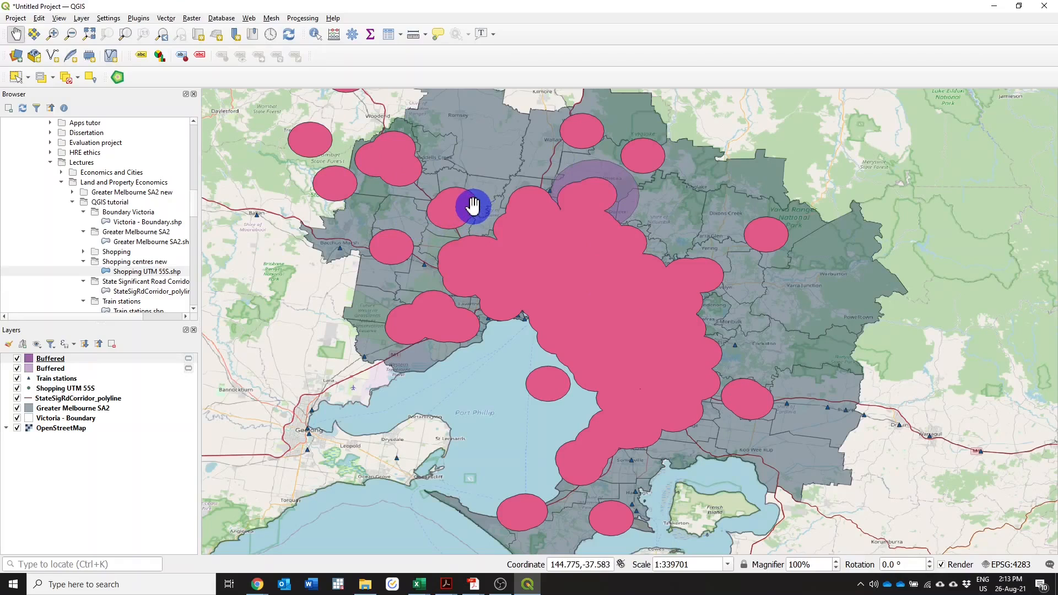
pyautogui.scroll(-1, 499, 253)
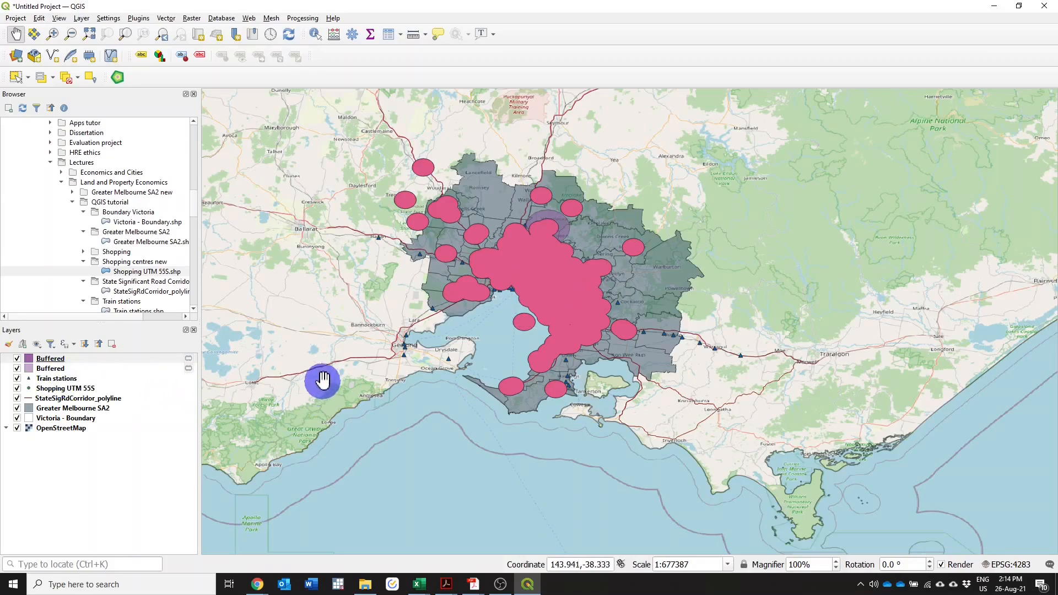
pyautogui.scroll(1, 343, 366)
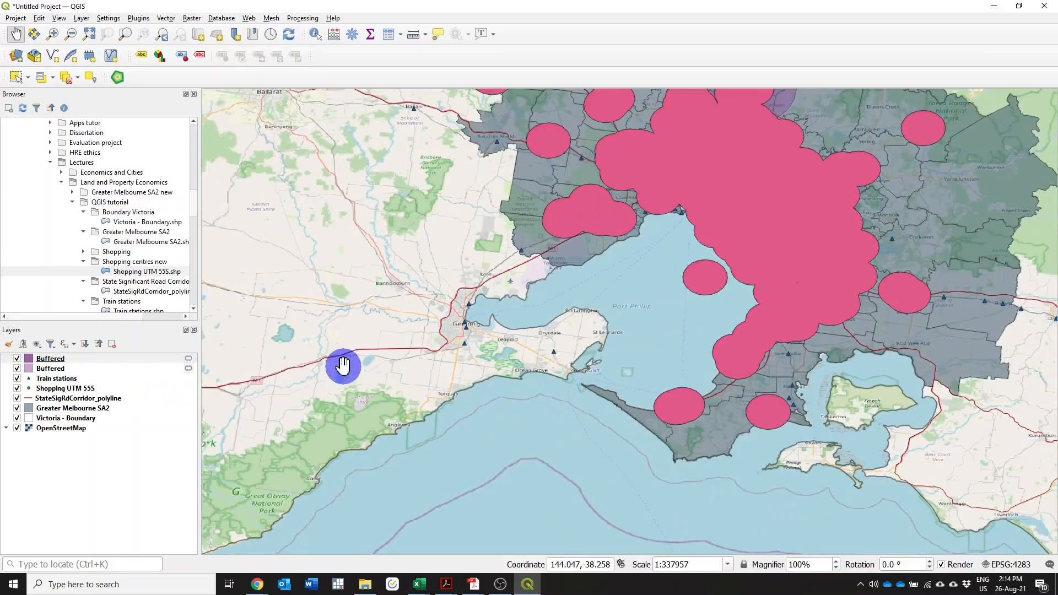
# - Check the coordinate reference system and units of the StateSigRdCorridor_polyline layer in its properties, and close them without changes
pyautogui.click(78, 399)
pyautogui.rightClick(79, 399)
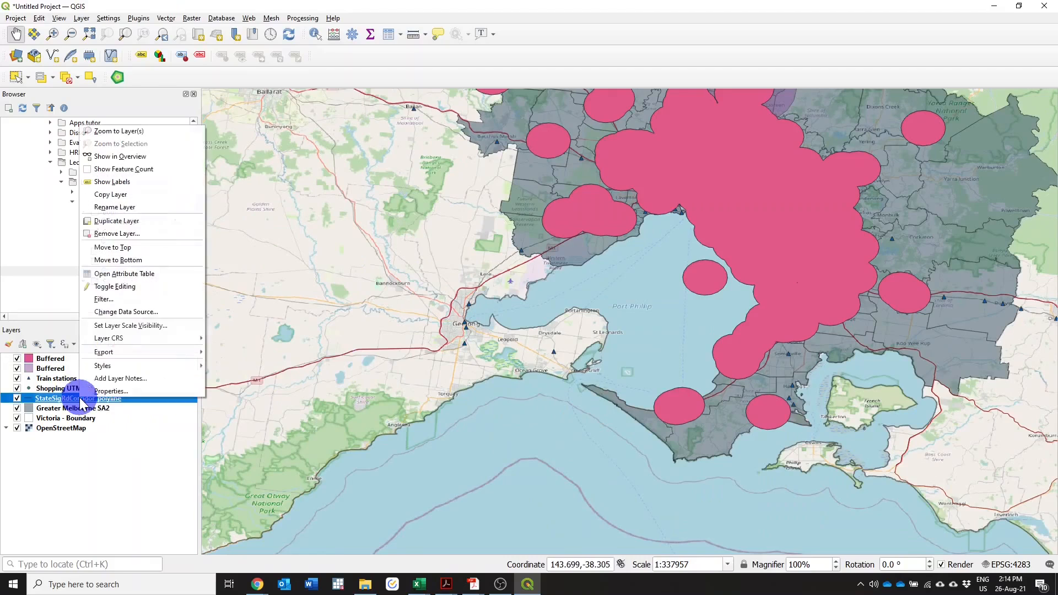
pyautogui.click(124, 391)
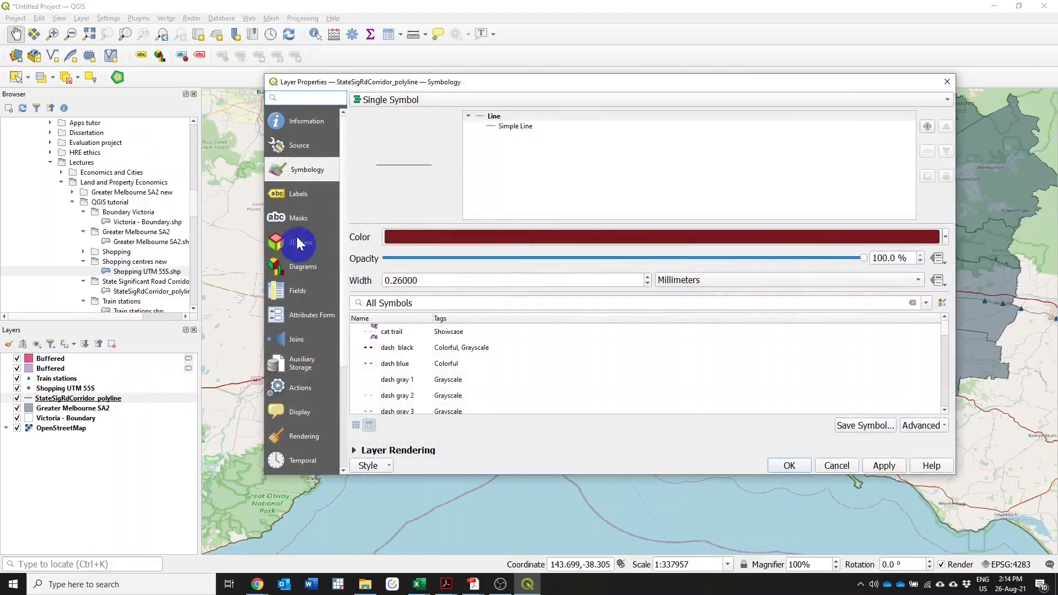
pyautogui.click(292, 124)
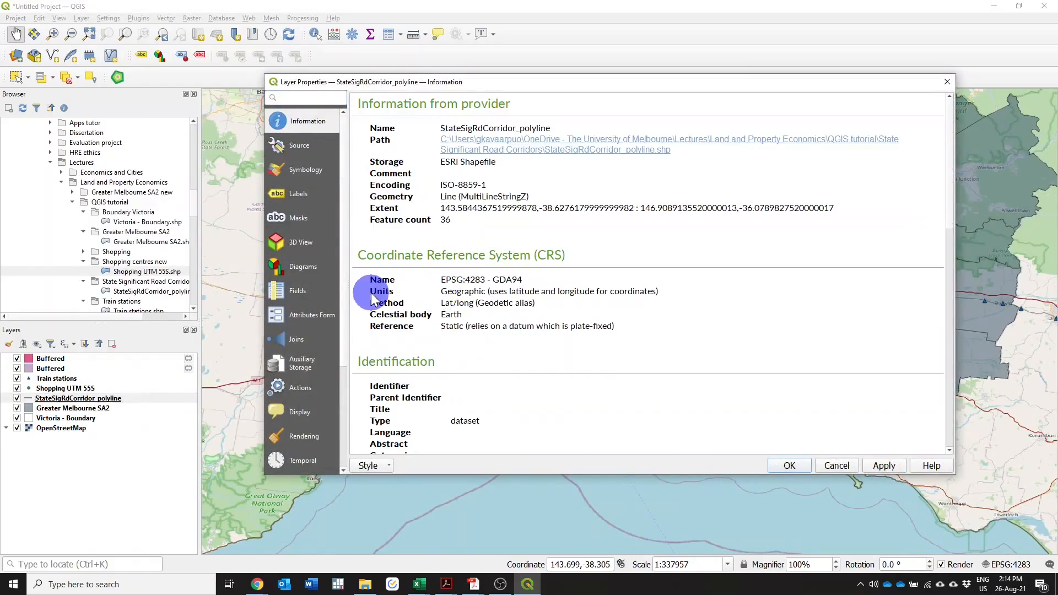
pyautogui.moveTo(443, 295); pyautogui.dragTo(657, 294)
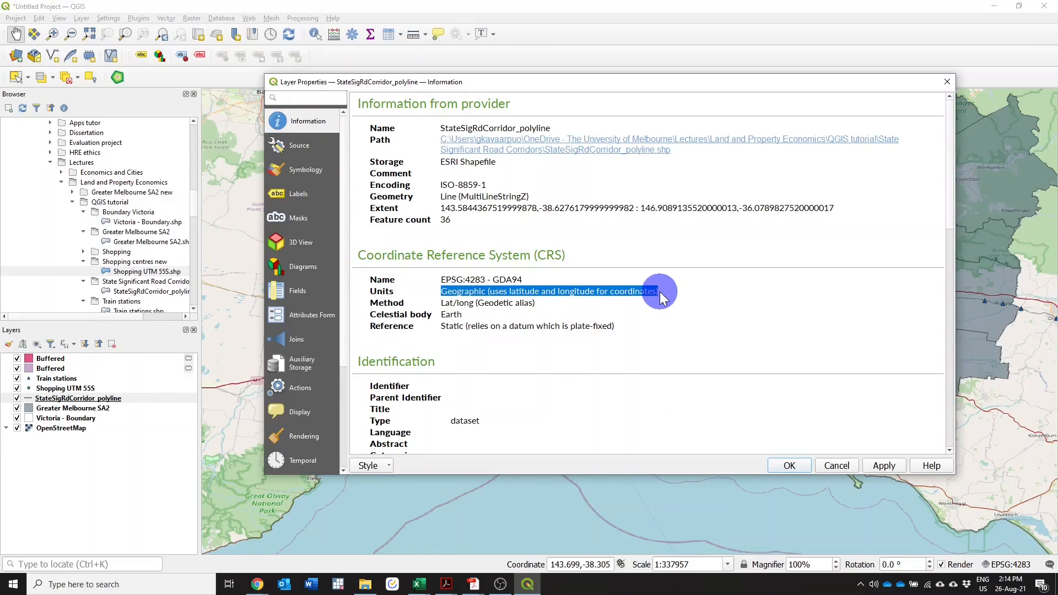
pyautogui.click(834, 464)
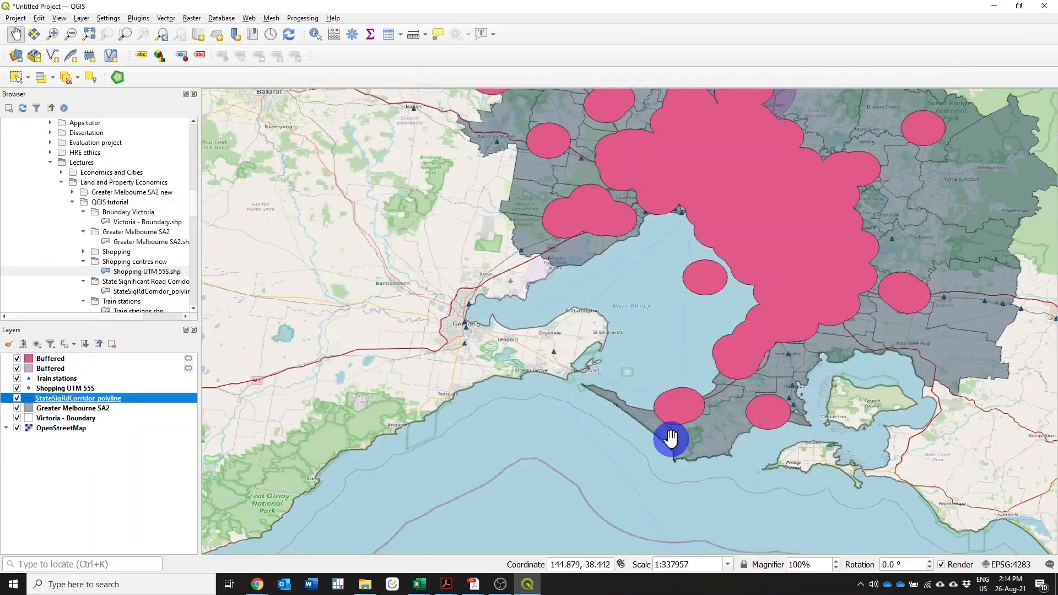
# - Start exporting the StateSigRdCorridor_polyline features and create a folder named Roads new inside QGIS tutorial for the output
pyautogui.rightClick(109, 406)
pyautogui.moveTo(179, 361)
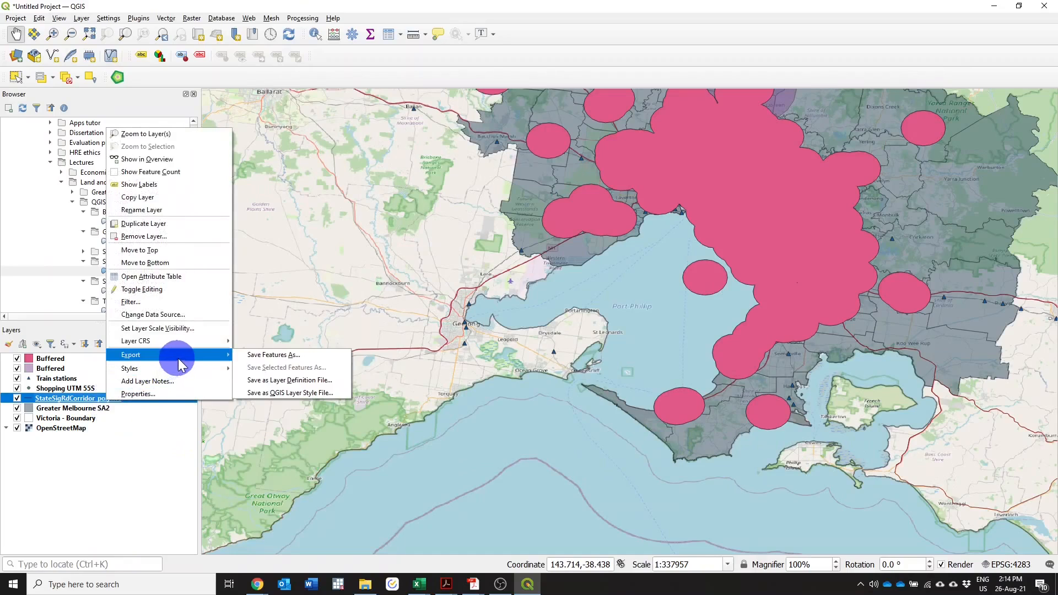
pyautogui.click(269, 356)
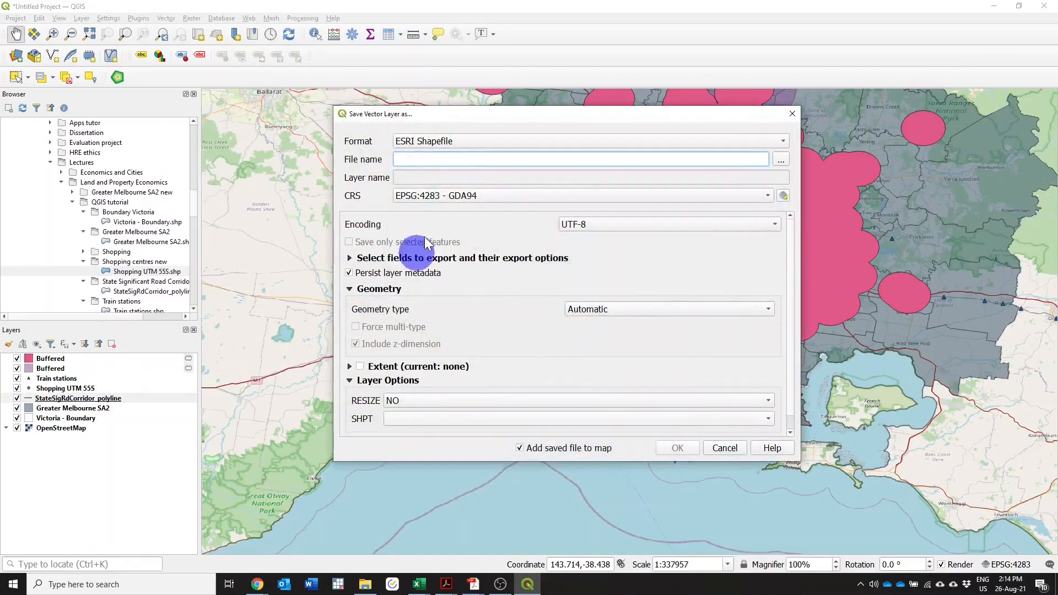
pyautogui.click(779, 163)
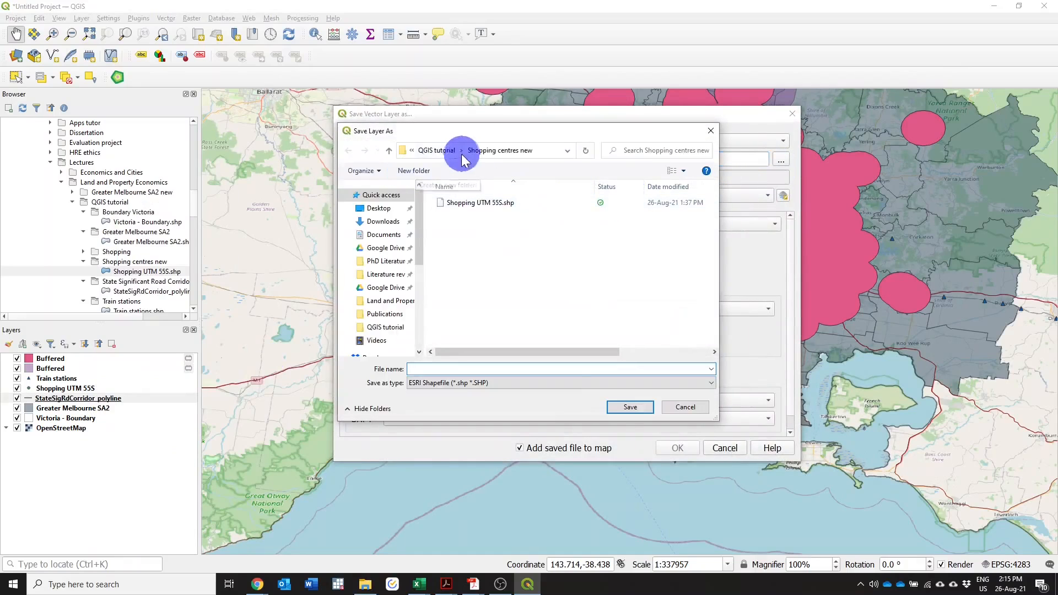
pyautogui.click(438, 150)
pyautogui.click(421, 175)
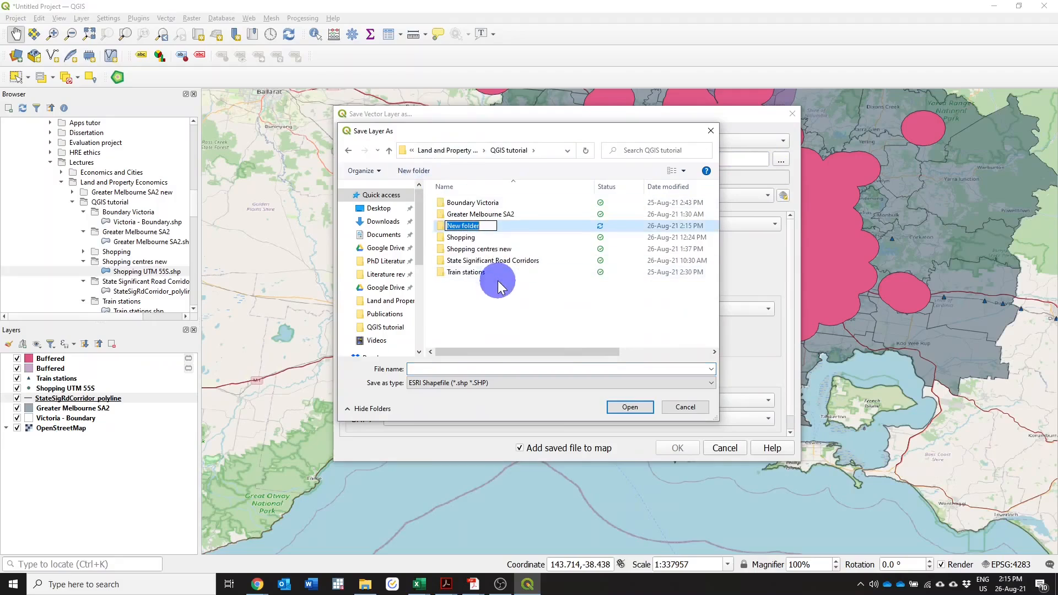
pyautogui.write('rOADS NEW')
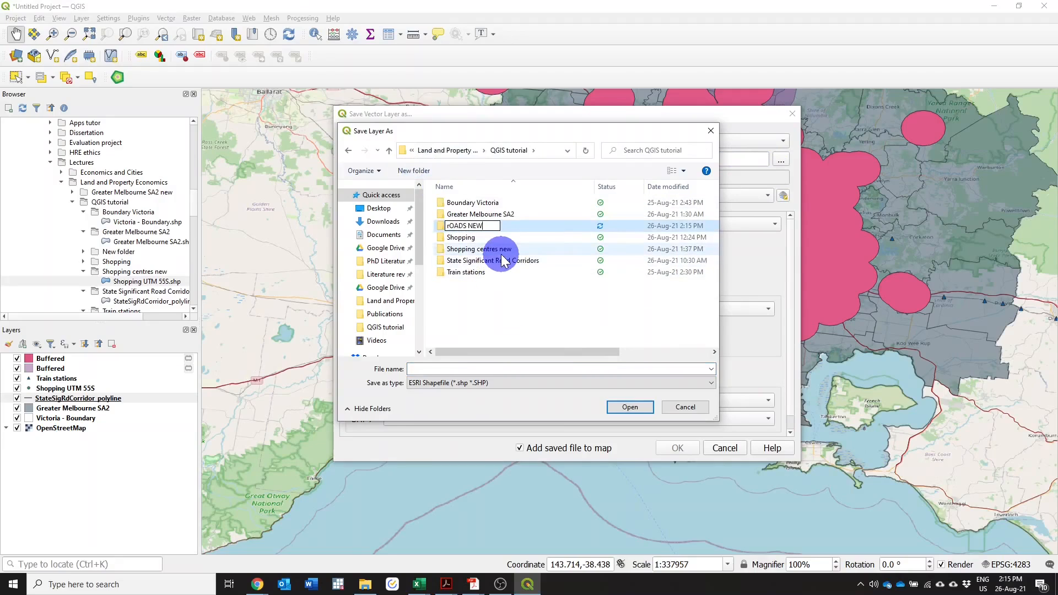
pyautogui.press('BackSpace')
pyautogui.press('BackSpace')
pyautogui.press('BackSpace')
pyautogui.press('BackSpace')
pyautogui.press('BackSpace')
pyautogui.press('BackSpace')
pyautogui.press('BackSpace')
pyautogui.press('BackSpace')
pyautogui.press('BackSpace')
pyautogui.write('Roads nw')
pyautogui.press('BackSpace')
pyautogui.write('ews')
pyautogui.press('BackSpace')
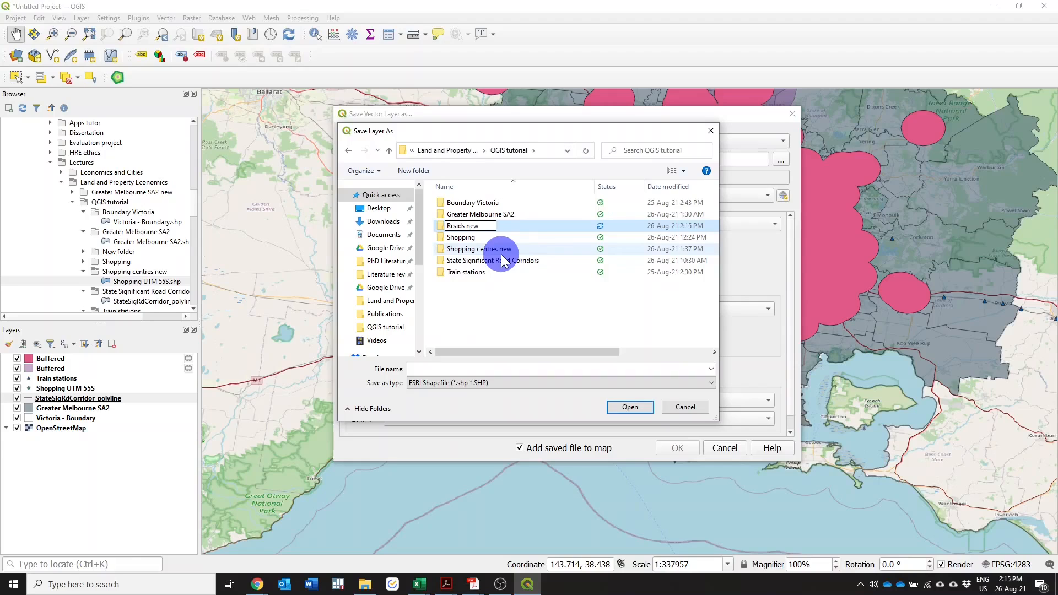
pyautogui.click(573, 228)
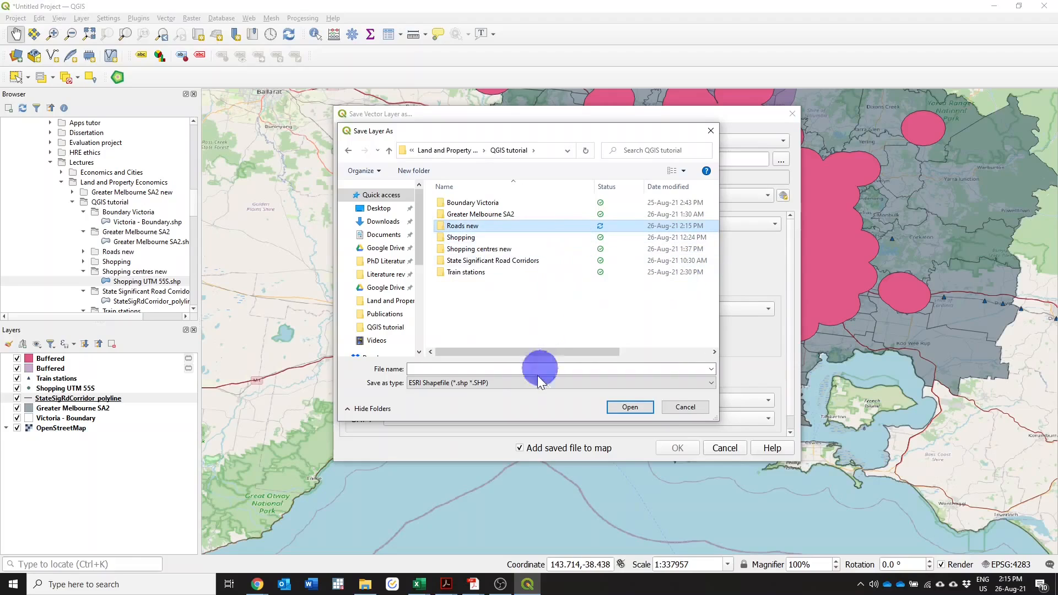
# - Set the export file to Roads UTM 55S as an ESRI Shapefile inside the Roads new folder
pyautogui.click(612, 407)
pyautogui.click(573, 370)
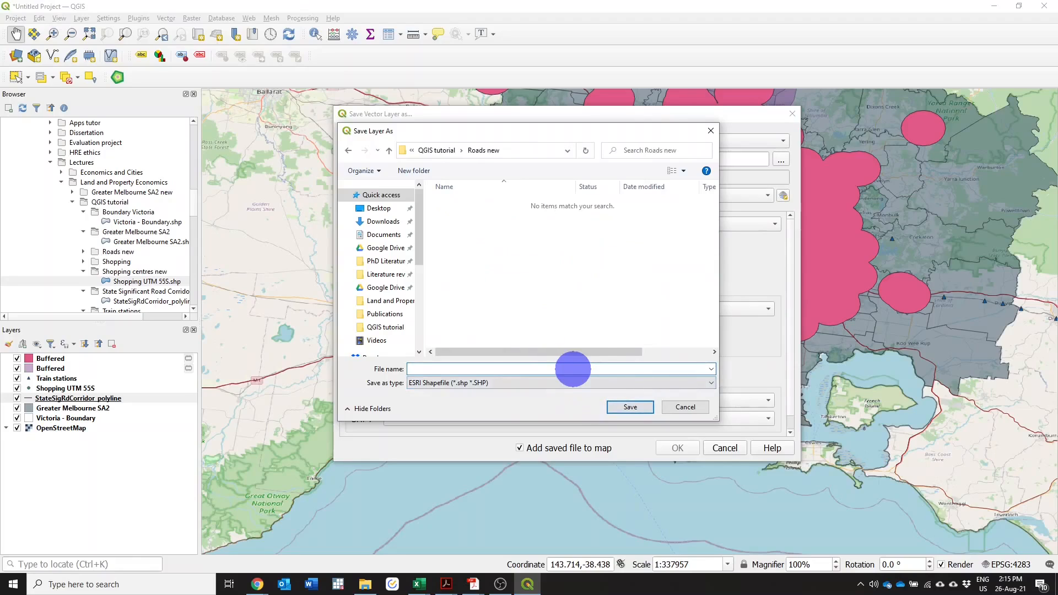
pyautogui.write('Roads')
pyautogui.press('BackSpace')
pyautogui.press('BackSpace')
pyautogui.press('BackSpace')
pyautogui.write('UTM 55S')
pyautogui.click(620, 406)
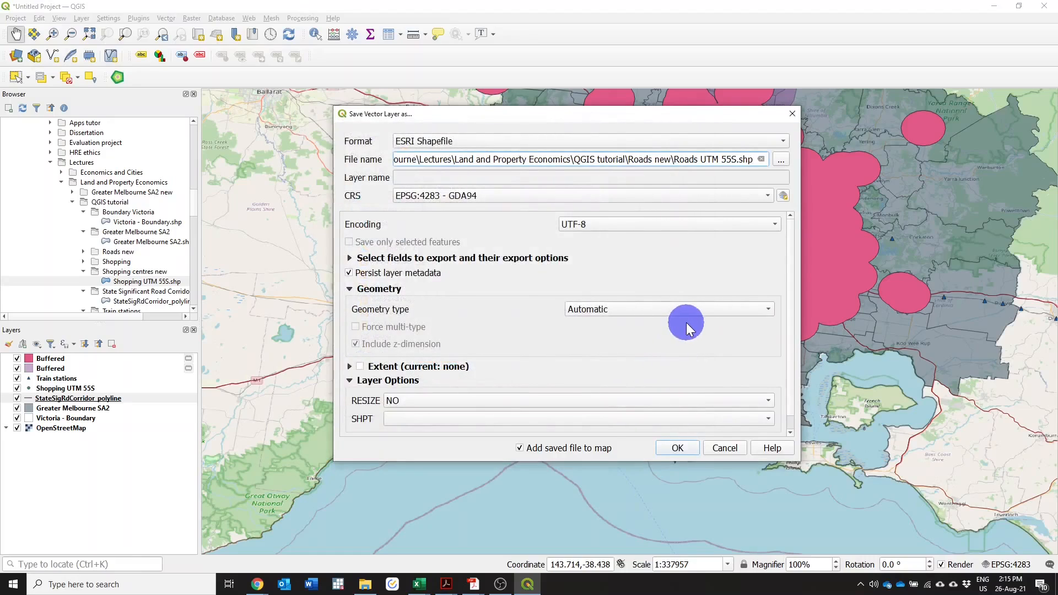
# - Set the export CRS to EPSG:32755 - WGS 84 / UTM zone 55S and export the roads, adding the file to the map
pyautogui.click(713, 196)
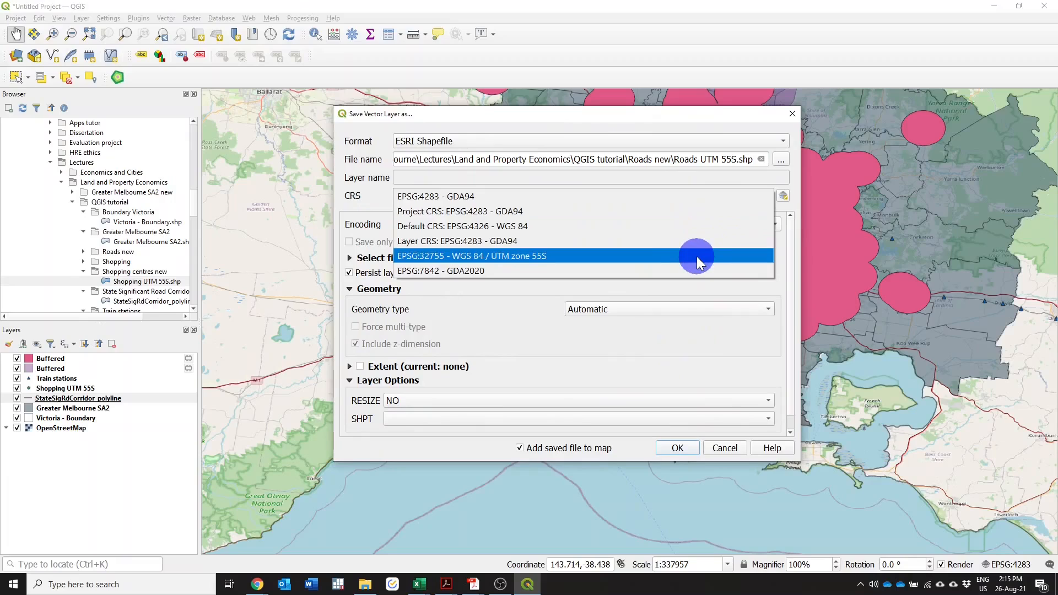
pyautogui.click(696, 256)
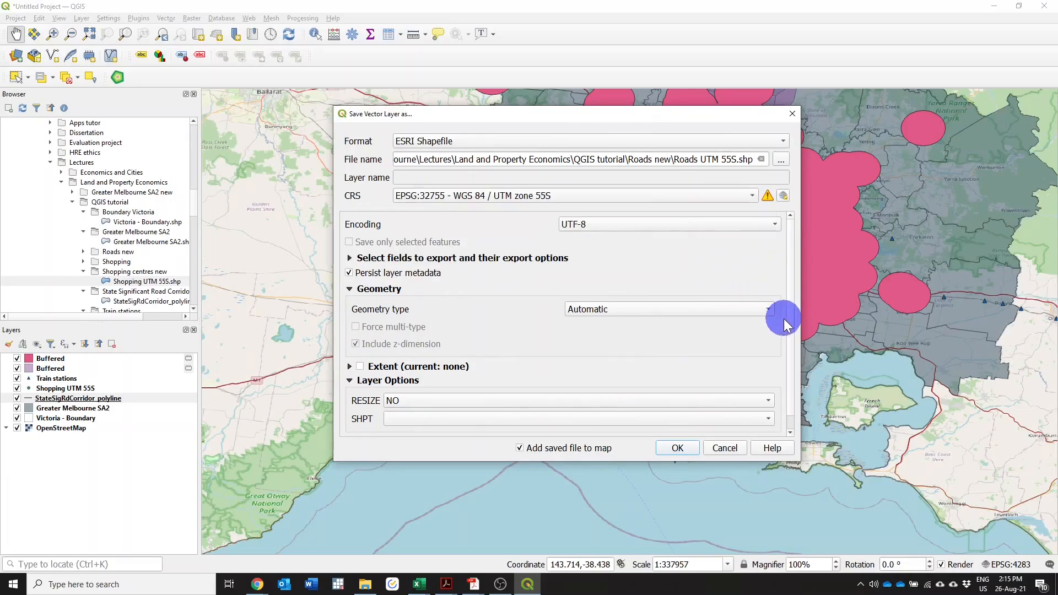
pyautogui.moveTo(788, 283); pyautogui.dragTo(790, 301)
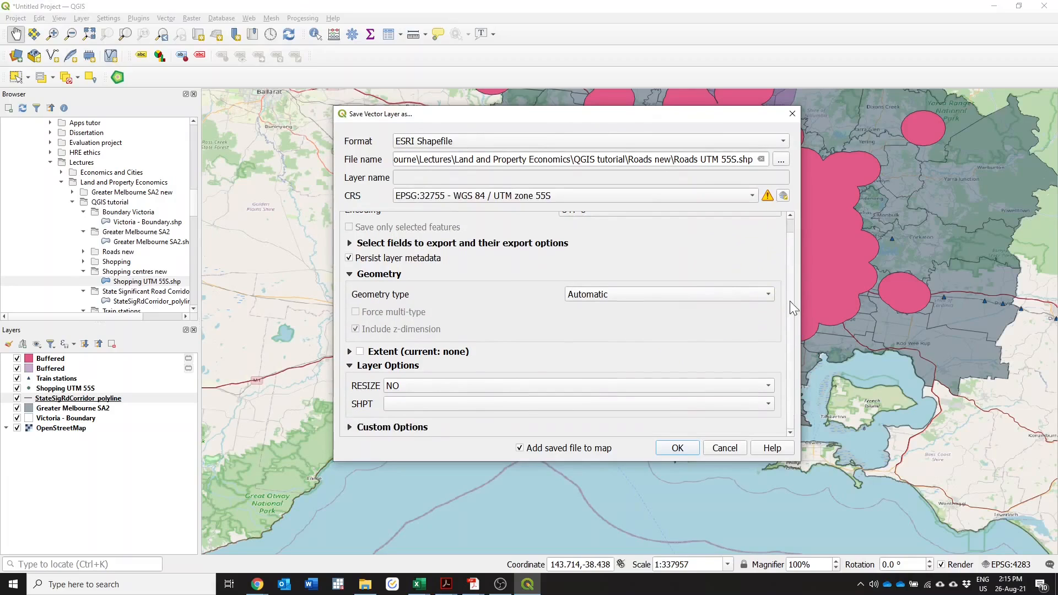
pyautogui.click(679, 446)
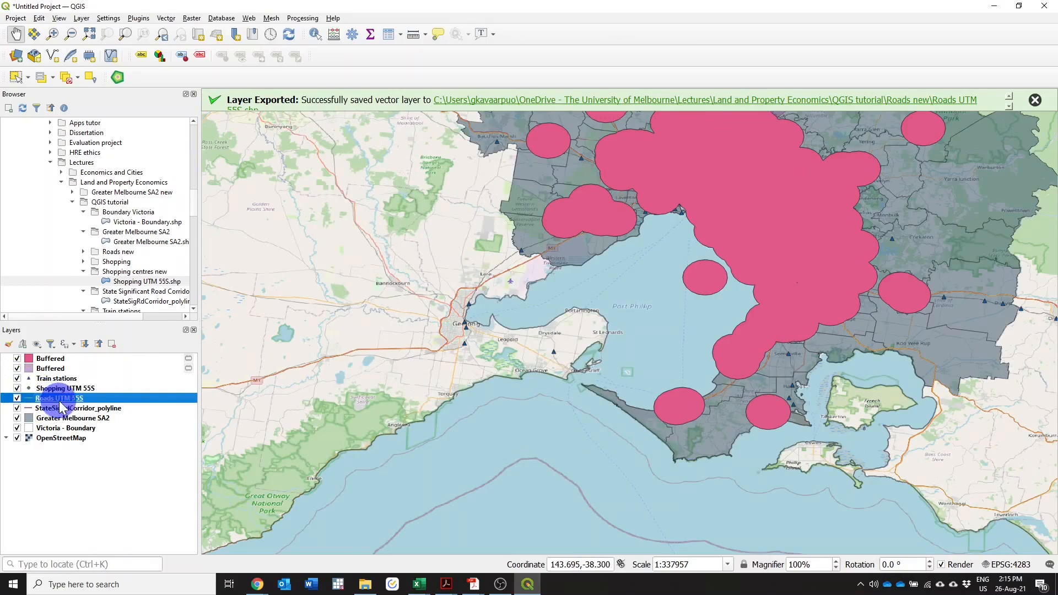
# - Move both Buffered layers below StateSigRdCorridor_polyline and above Greater Melbourne SA2 in the layer order
pyautogui.moveTo(51, 358); pyautogui.dragTo(50, 414)
pyautogui.moveTo(44, 357); pyautogui.dragTo(55, 407)
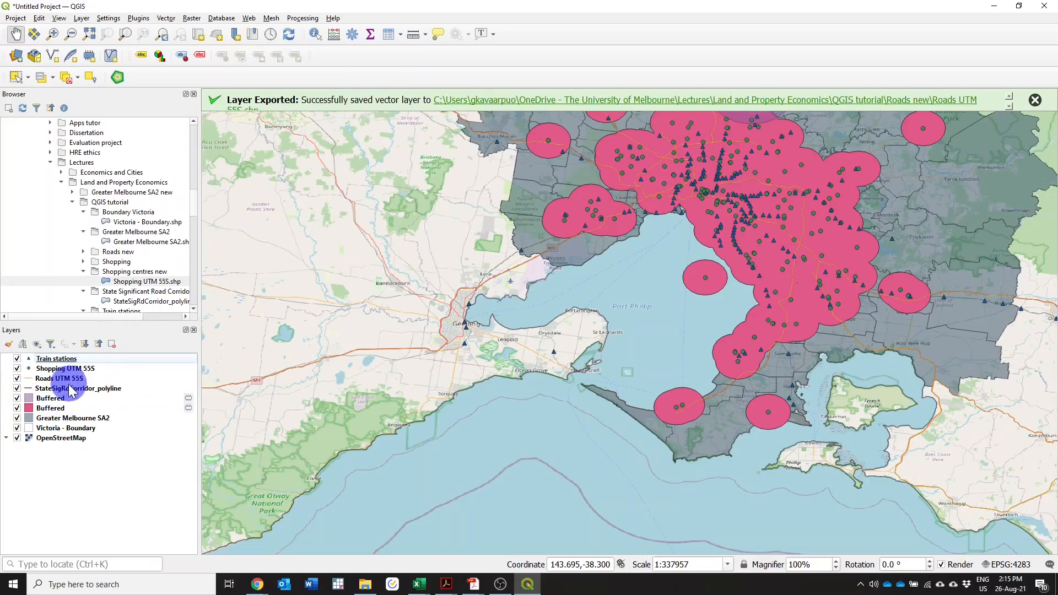
# - Change the simple line color of the Roads UTM 55S layer to red, #e51936
pyautogui.click(69, 379)
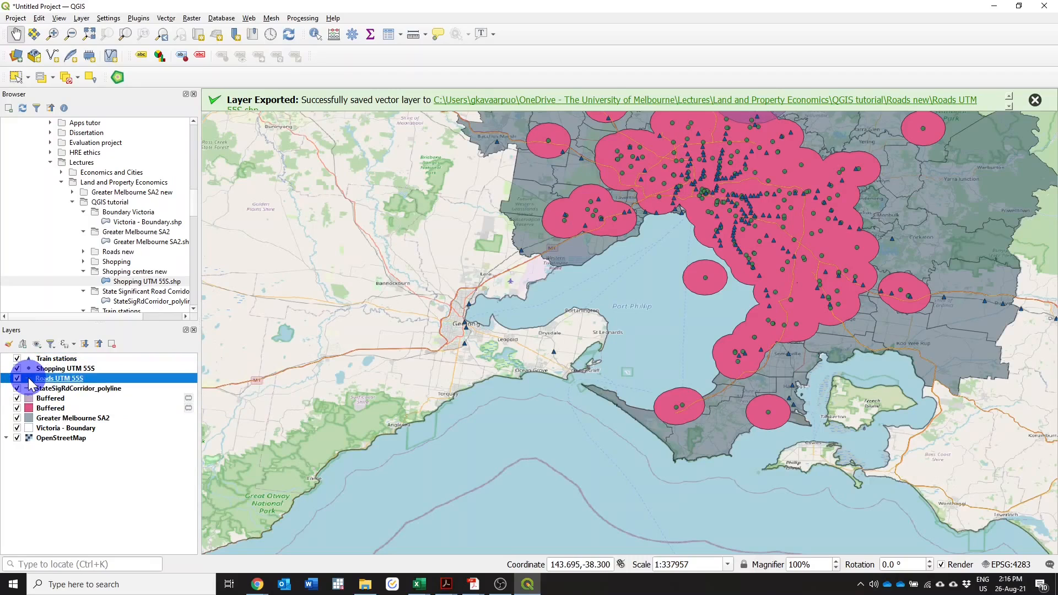
pyautogui.doubleClick(52, 378)
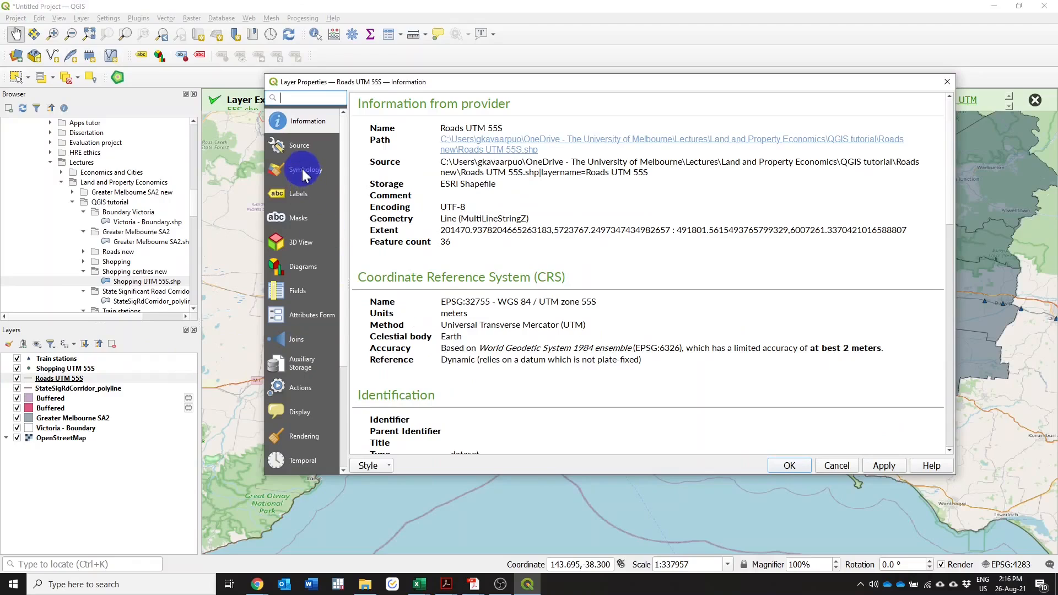
pyautogui.click(314, 174)
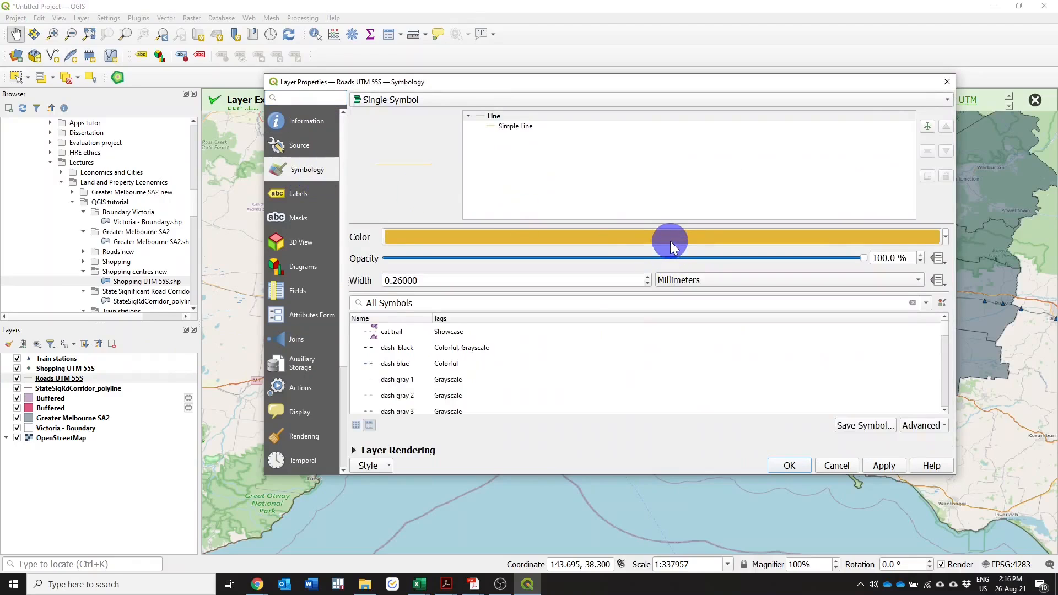
pyautogui.click(510, 126)
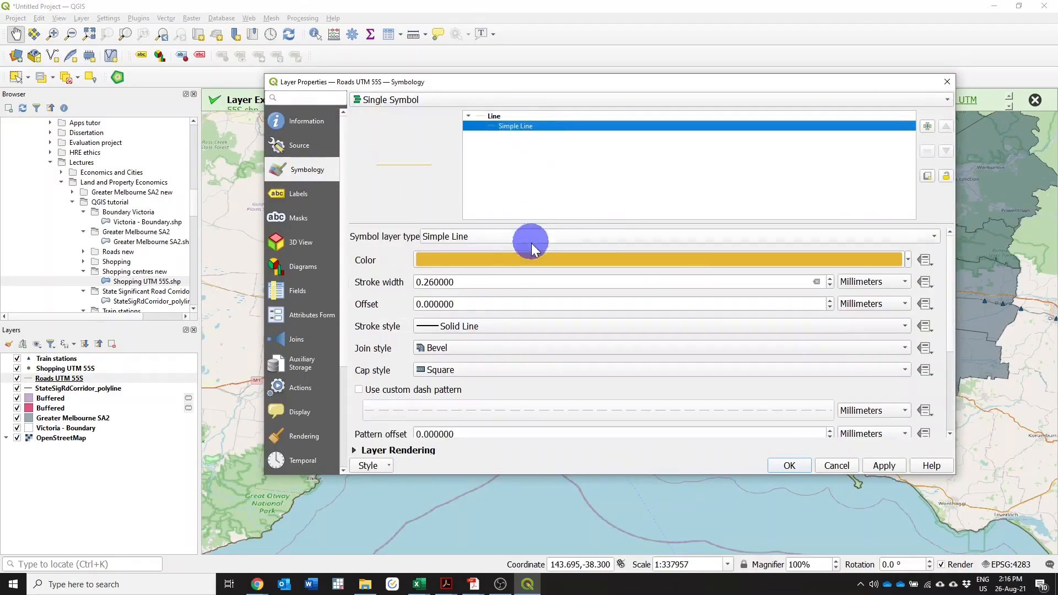
pyautogui.click(519, 263)
pyautogui.click(504, 253)
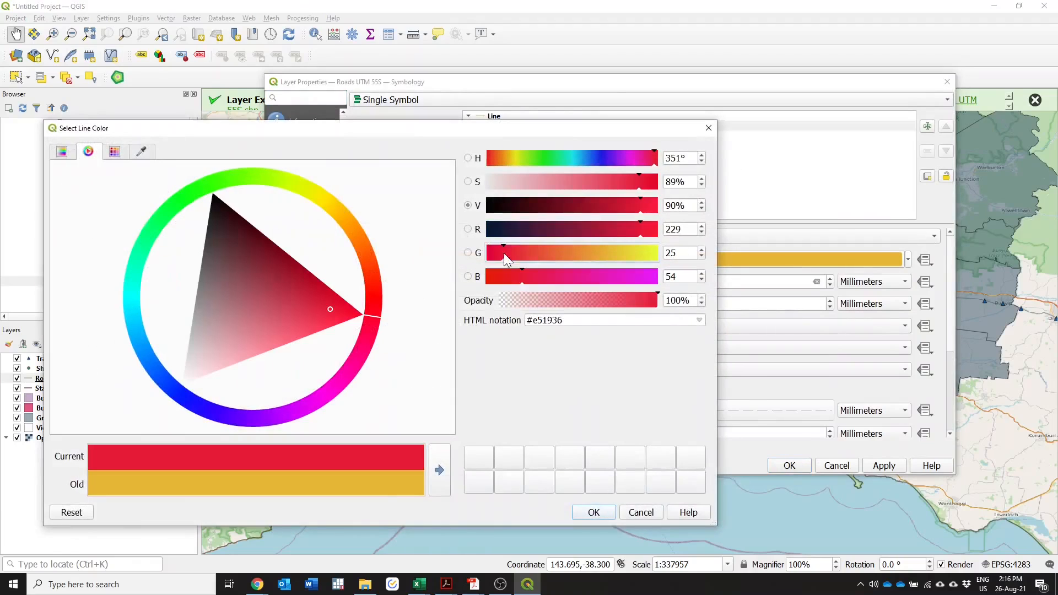
pyautogui.click(587, 511)
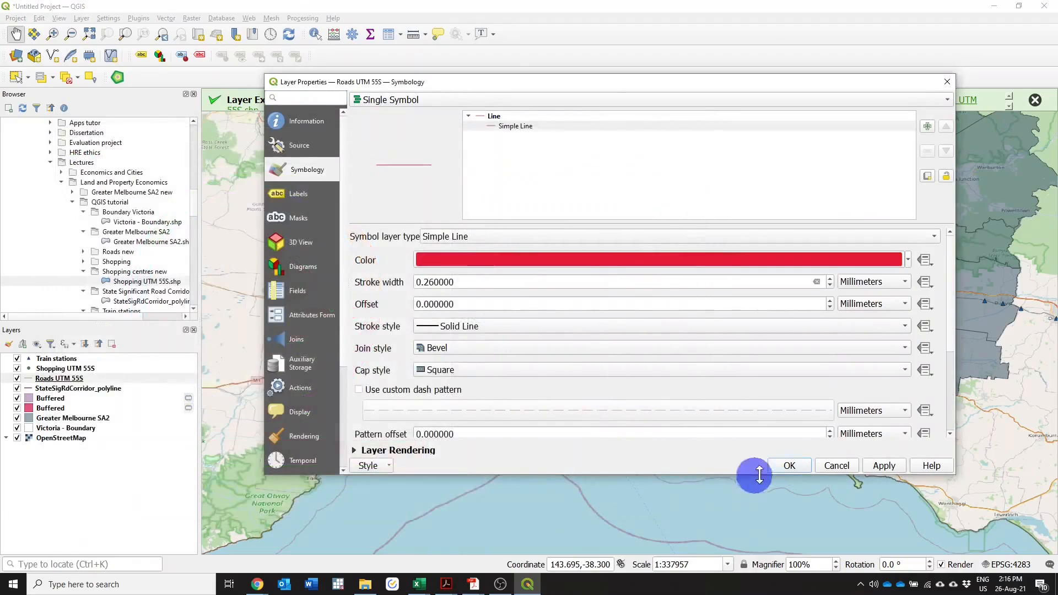
pyautogui.click(790, 466)
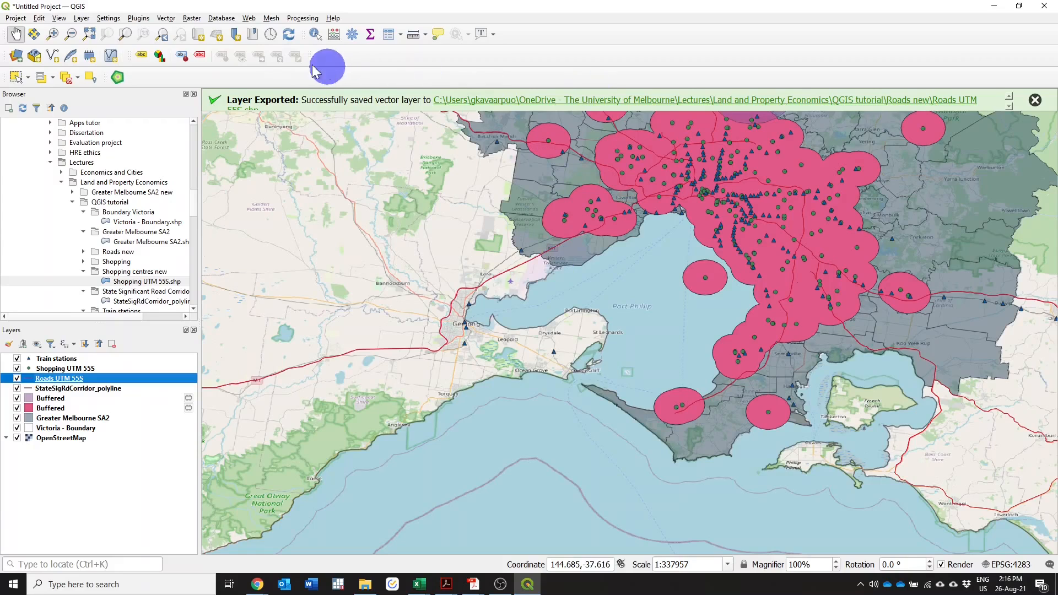
# - Start a Buffer on the Roads UTM 55S layer and set its distance to 2 kilometers
pyautogui.scroll(-1, 550, 346)
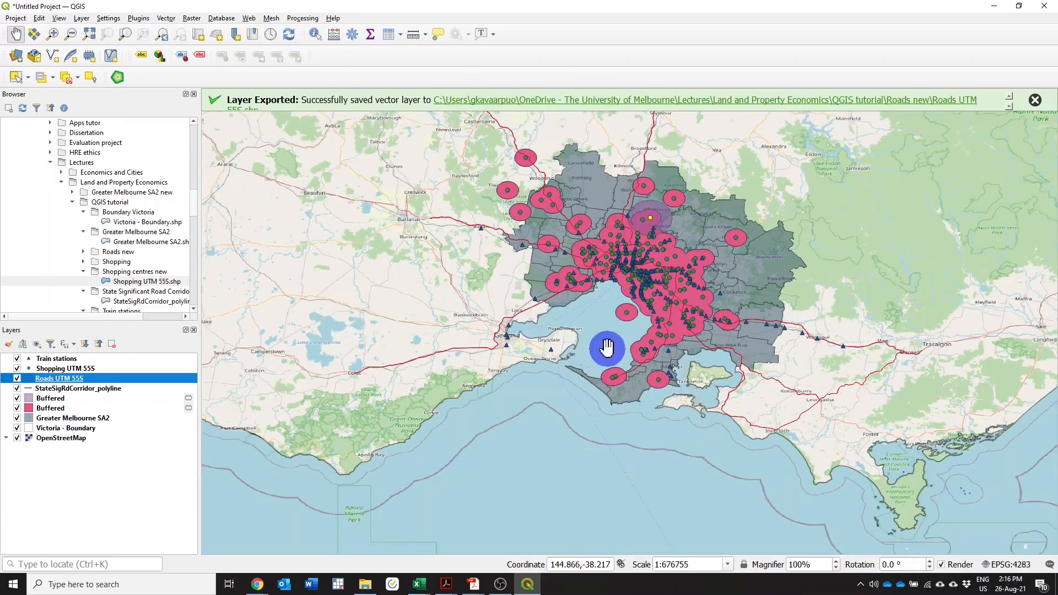
pyautogui.click(163, 20)
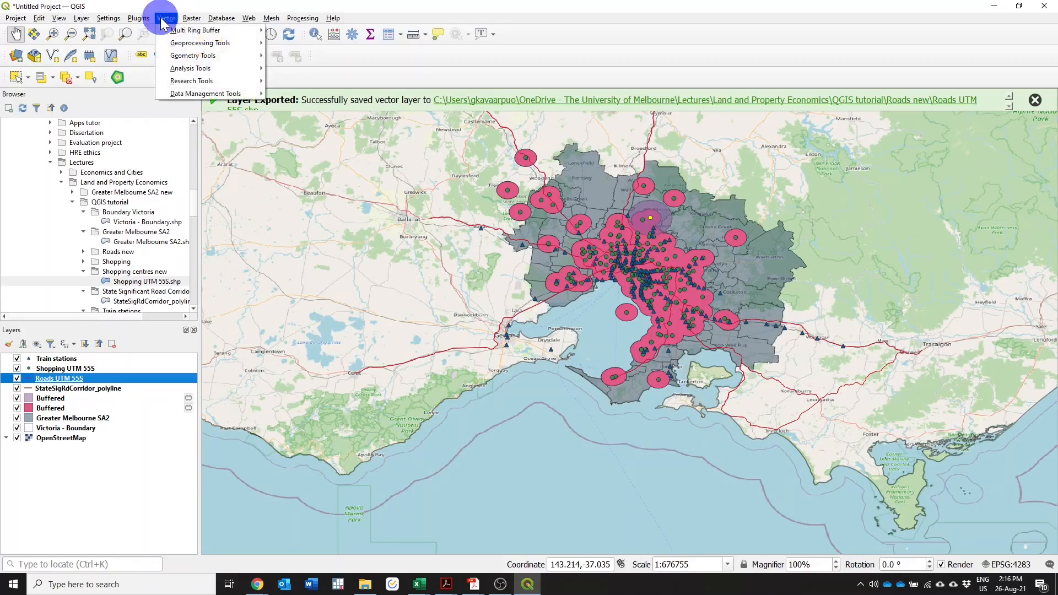
pyautogui.moveTo(223, 43)
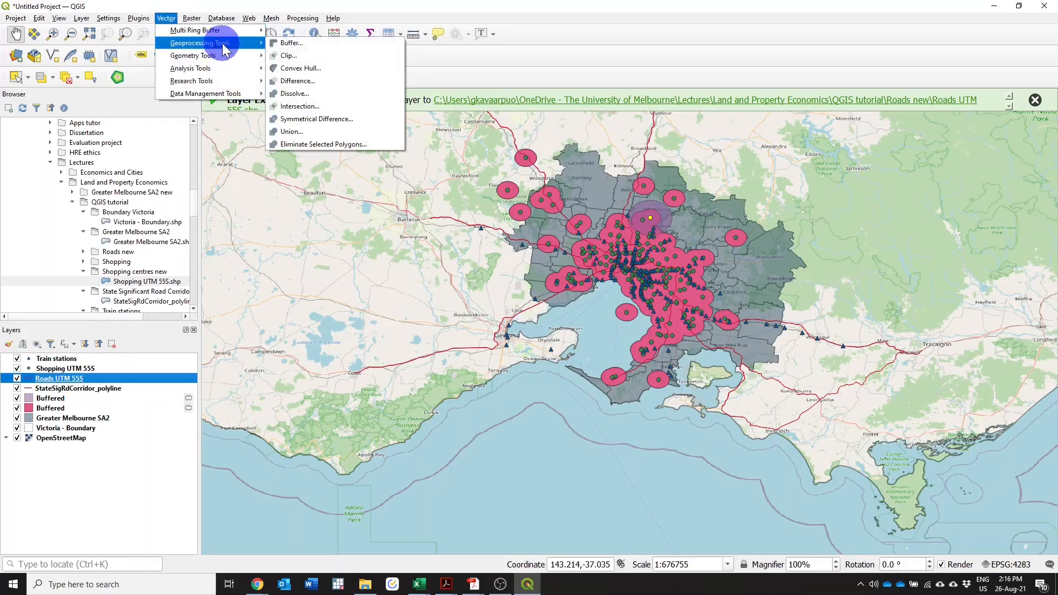
pyautogui.click(275, 43)
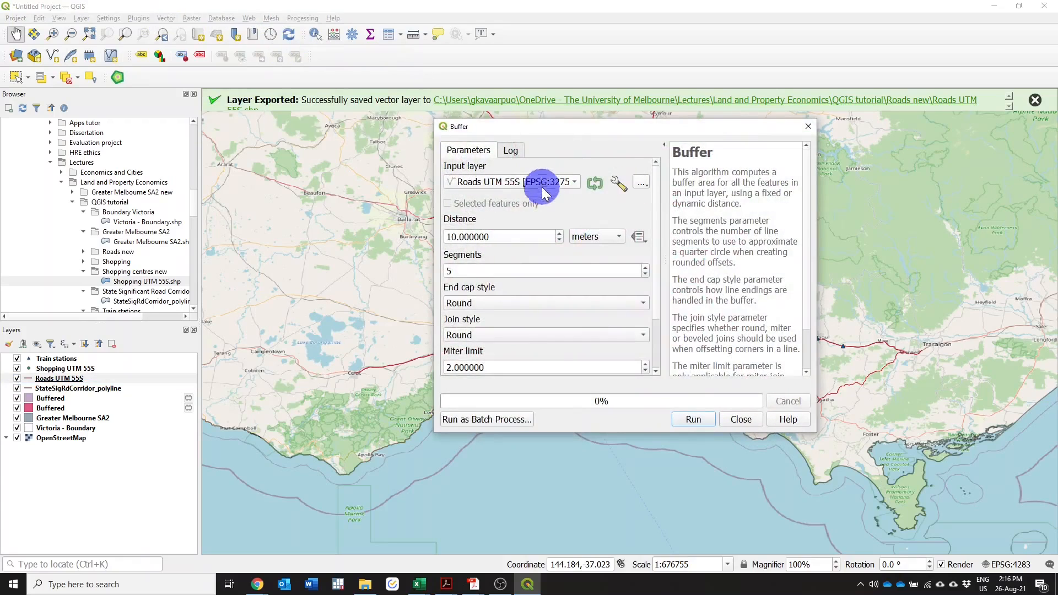
pyautogui.click(584, 238)
pyautogui.click(585, 249)
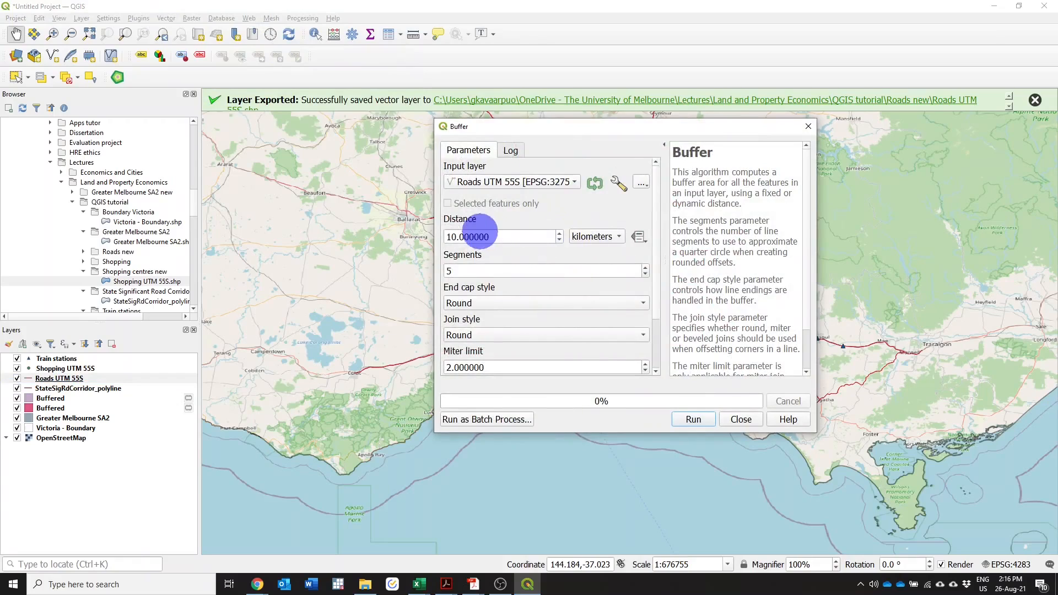
pyautogui.moveTo(451, 236); pyautogui.dragTo(429, 228)
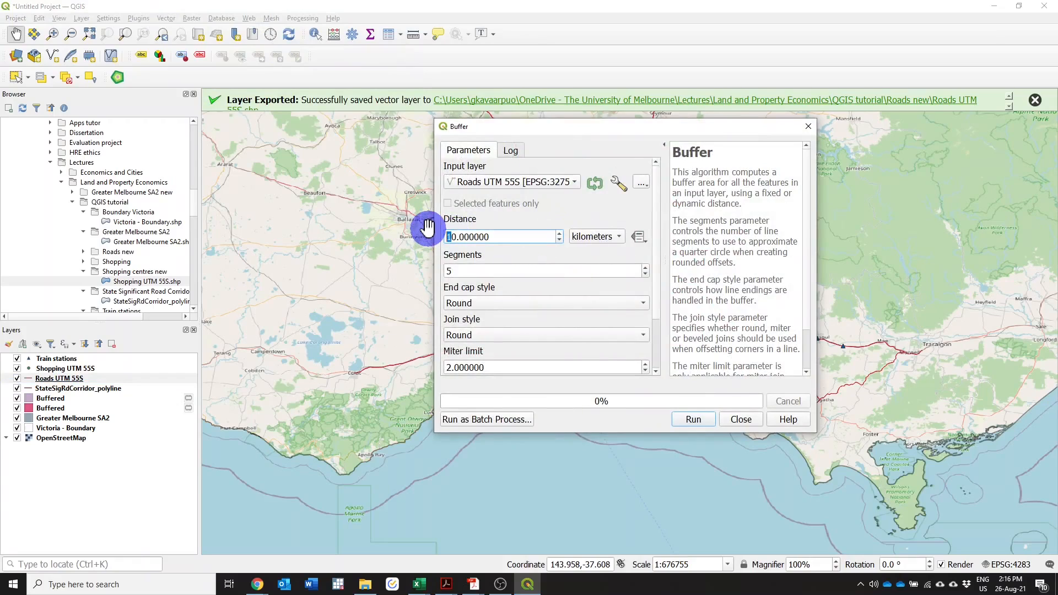
pyautogui.press('Delete')
pyautogui.press('Delete')
pyautogui.write('2')
# - Enable Dissolve result for the road buffer and run it as a temporary layer
pyautogui.scroll(-3, 654, 292)
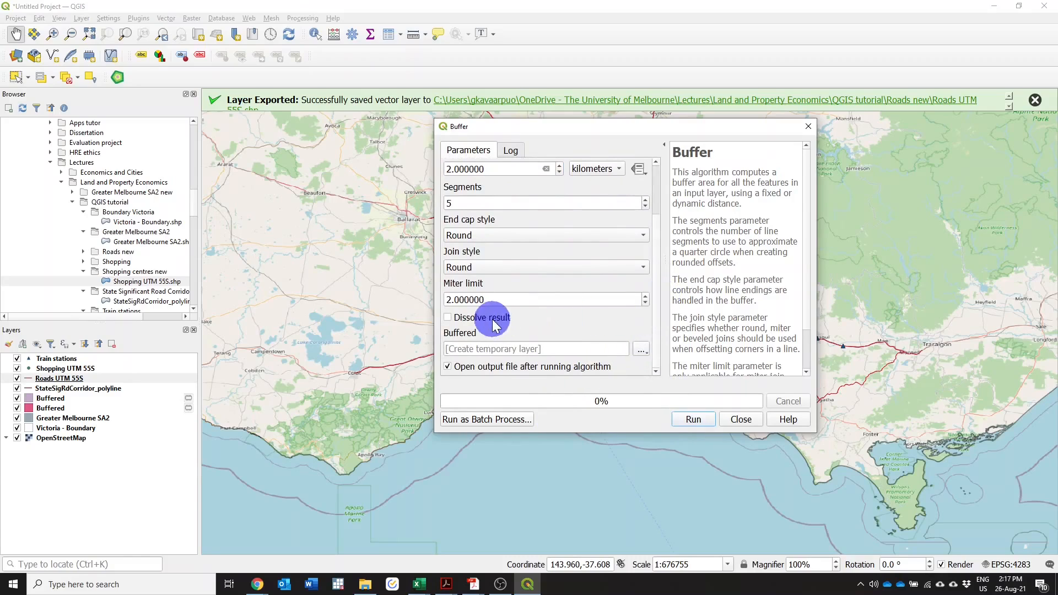
pyautogui.click(493, 323)
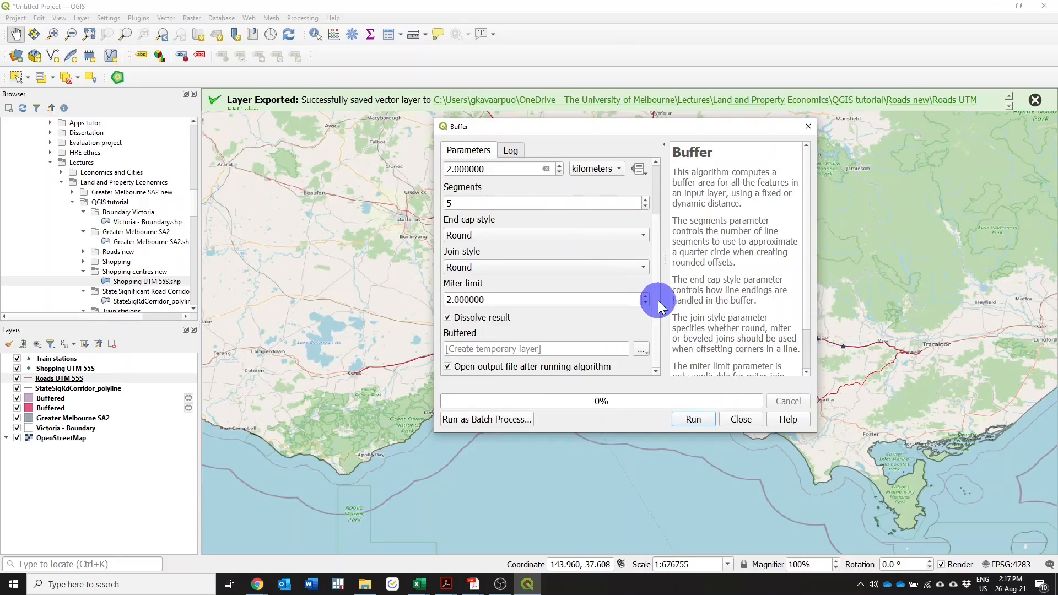
pyautogui.scroll(3, 658, 300)
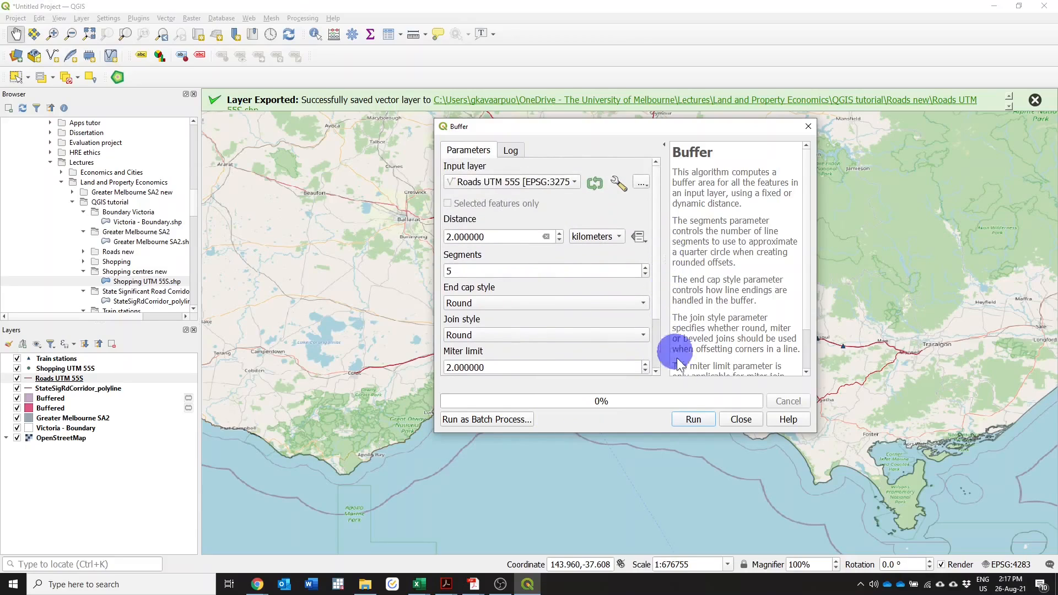
pyautogui.click(693, 420)
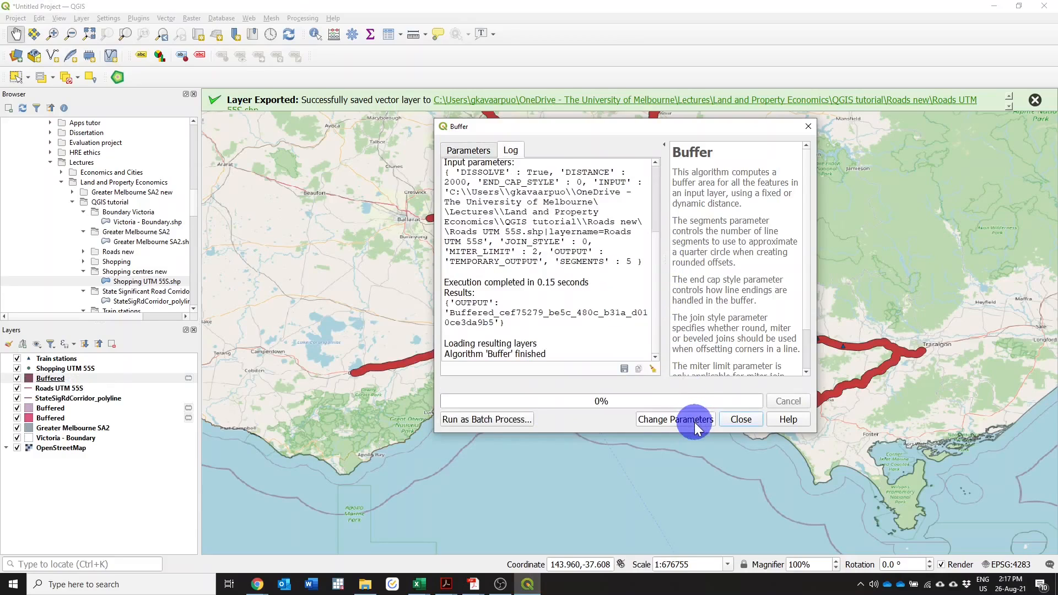
pyautogui.click(738, 419)
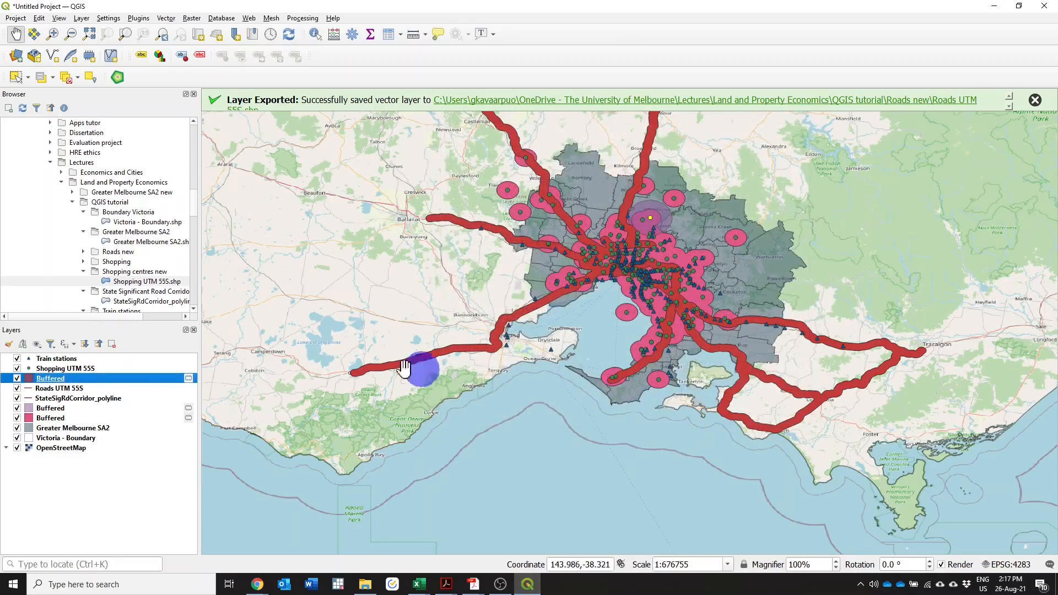
# - Move Roads UTM 55S above the new road Buffered layer and inspect the buffered corridors around Greater Melbourne
pyautogui.moveTo(66, 388); pyautogui.dragTo(71, 380)
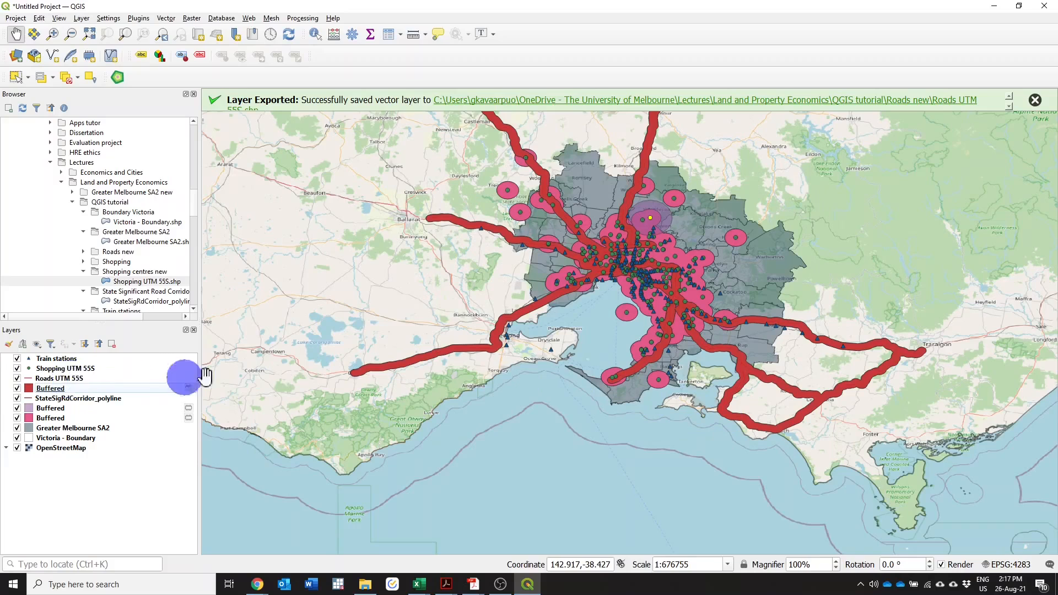
pyautogui.scroll(2, 648, 345)
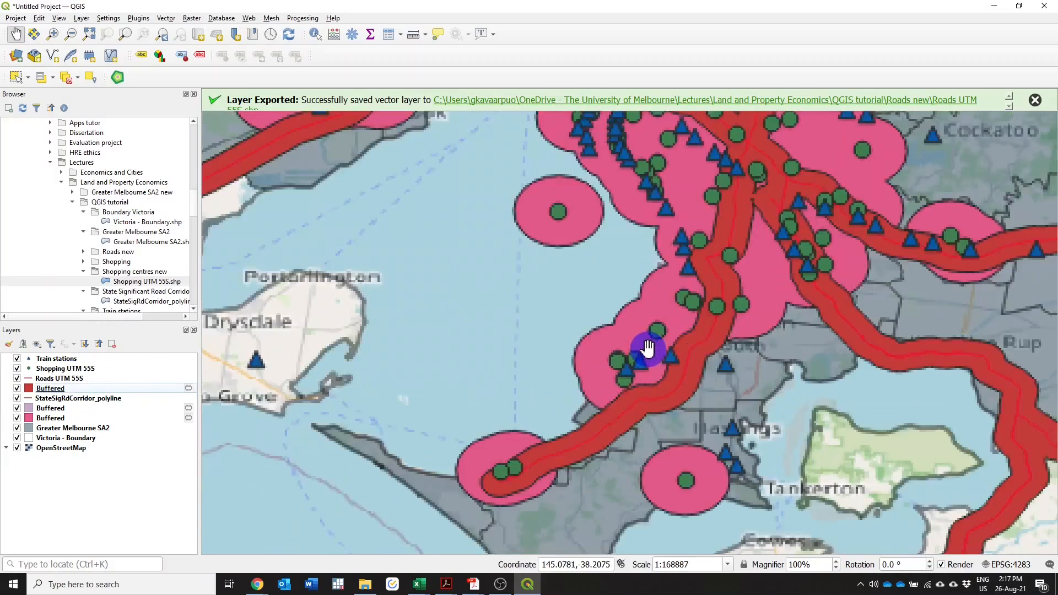
pyautogui.scroll(-1, 638, 353)
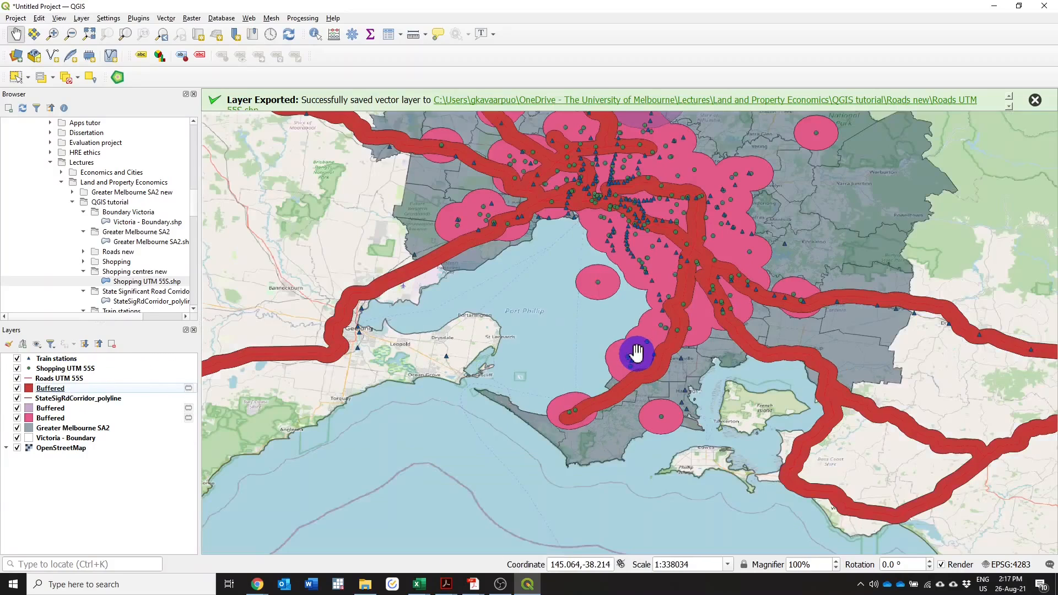
pyautogui.scroll(-1, 635, 354)
pyautogui.scroll(1, 642, 354)
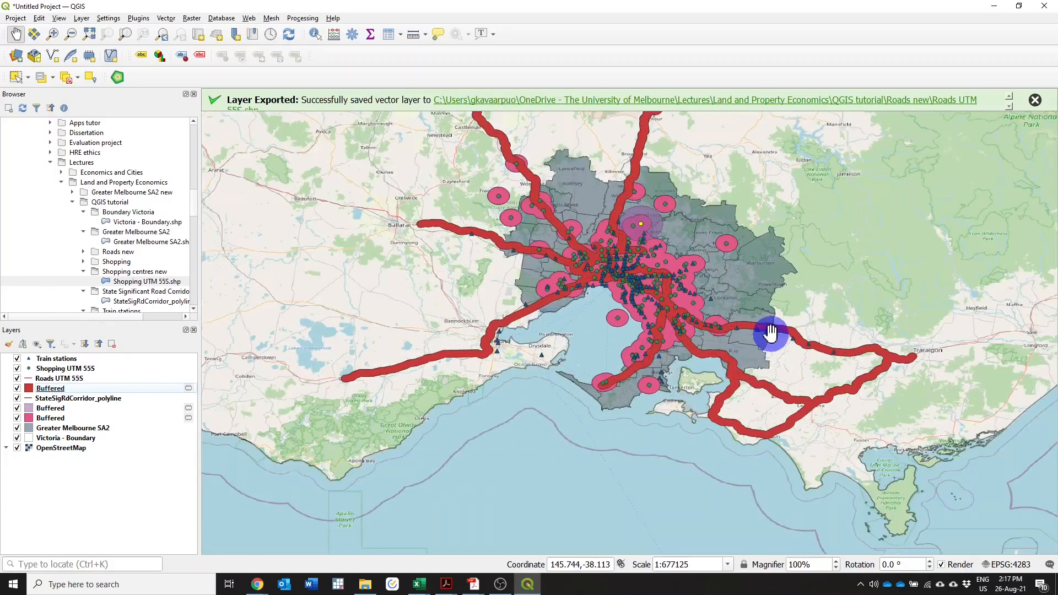
pyautogui.scroll(1, 770, 333)
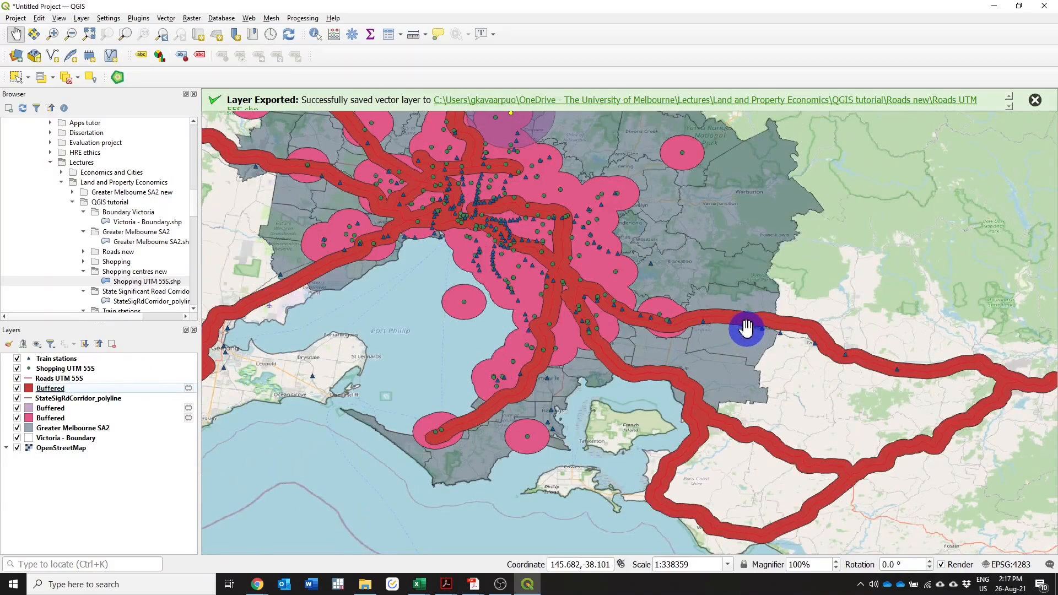
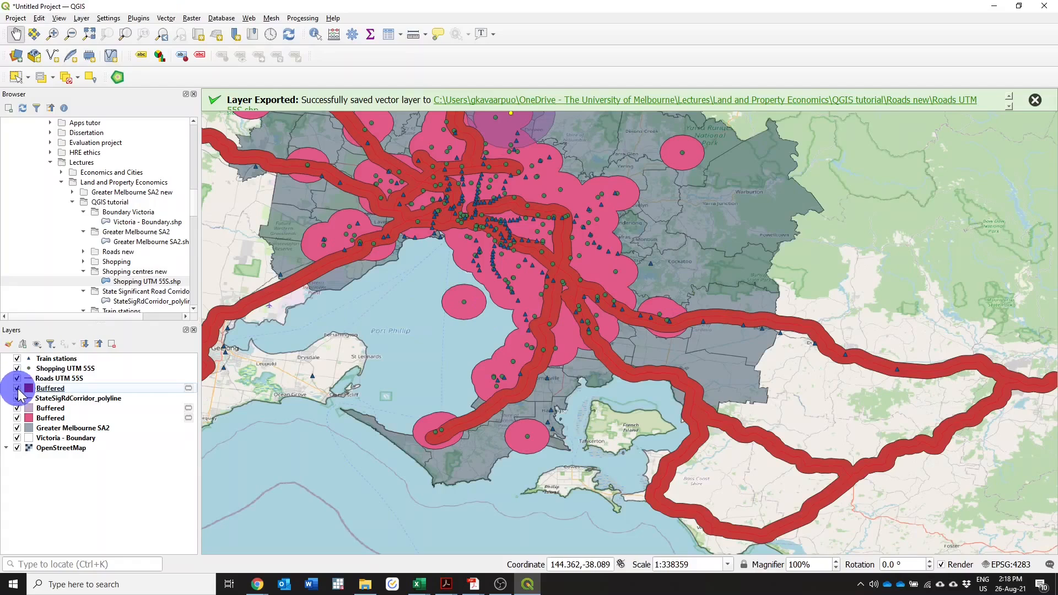
# - Hide the road Buffered layer and both shopping Buffered layers on the map
pyautogui.click(17, 389)
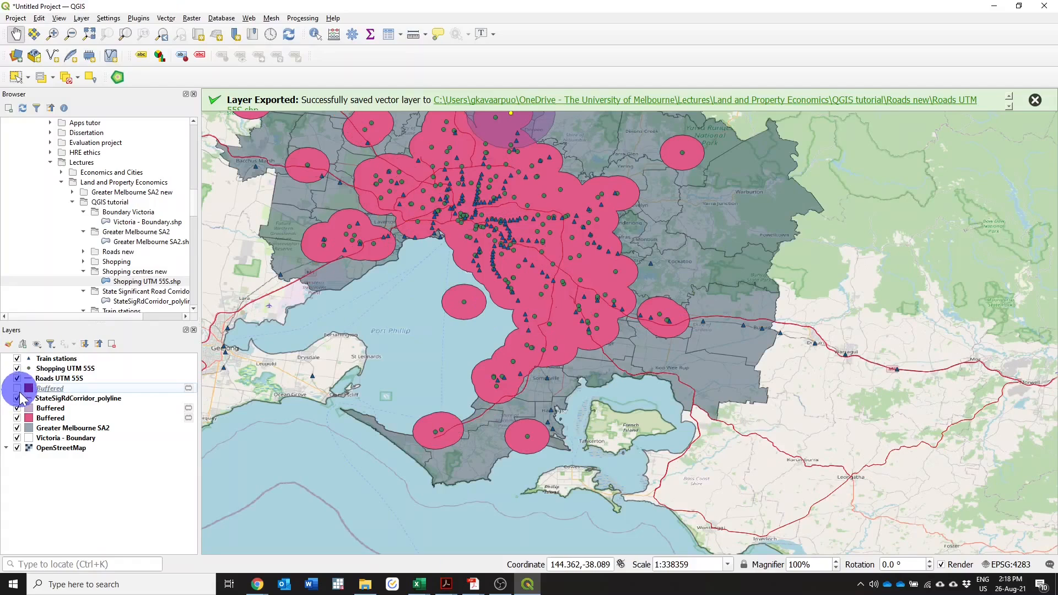
pyautogui.click(17, 389)
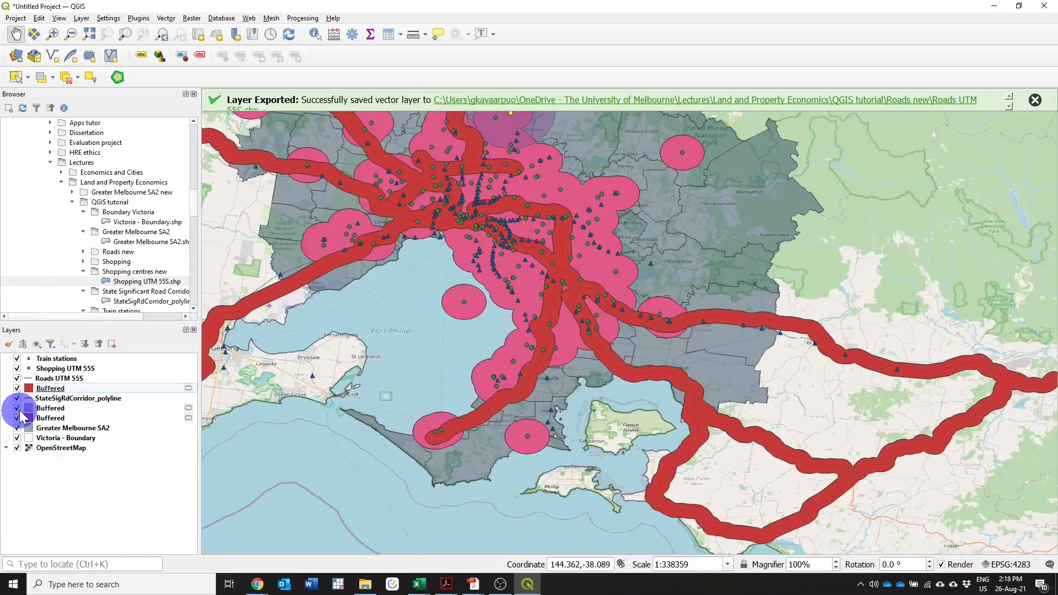
pyautogui.click(17, 408)
pyautogui.click(17, 389)
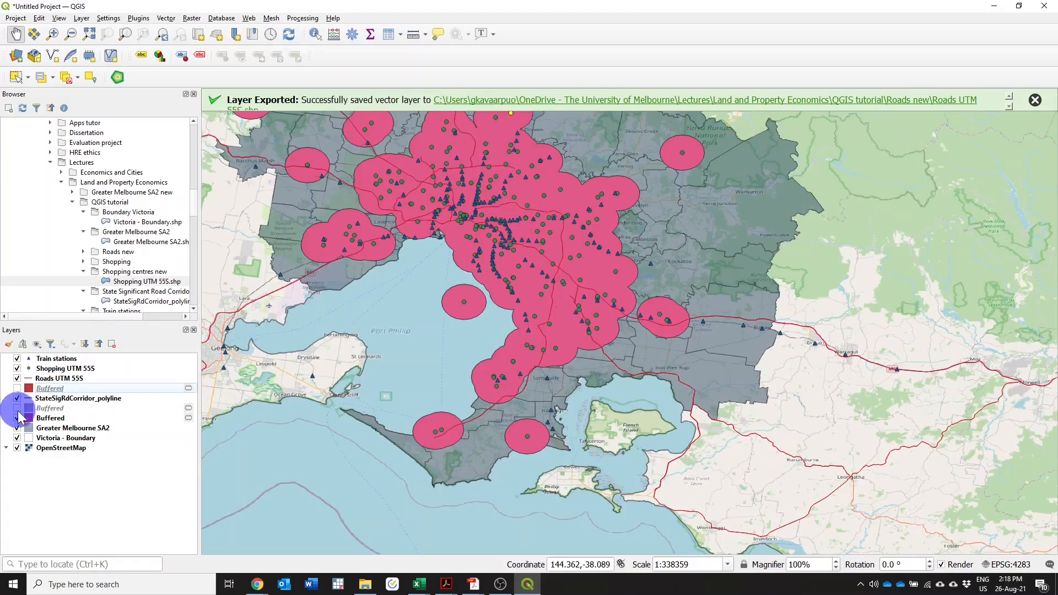
pyautogui.click(18, 418)
pyautogui.scroll(-1, 539, 409)
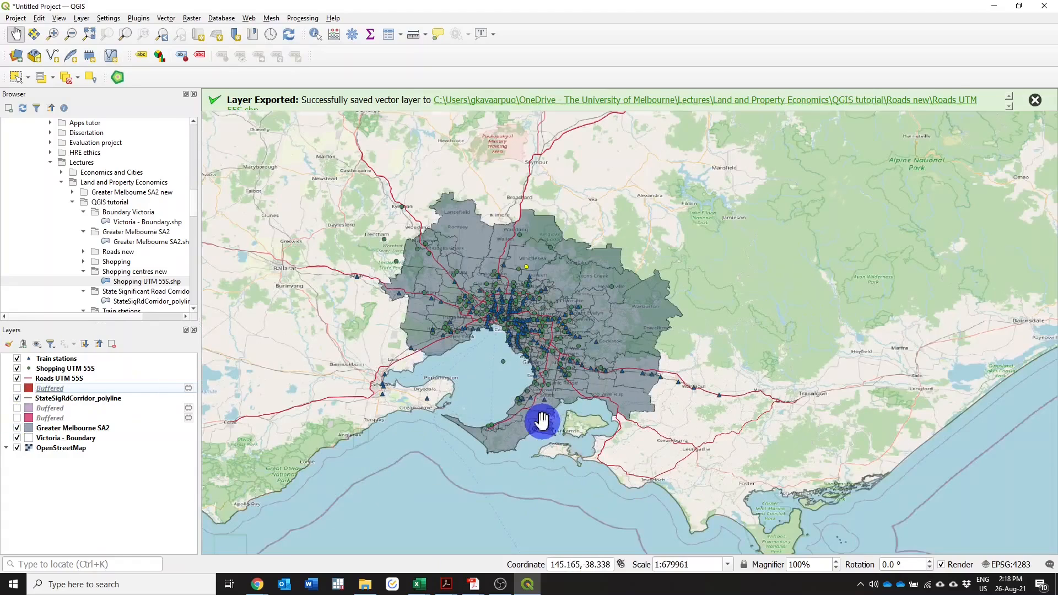
# - Save the project as Tutorial in QGZ format inside the QGIS tutorial folder under Land and Property Economics
pyautogui.click(13, 16)
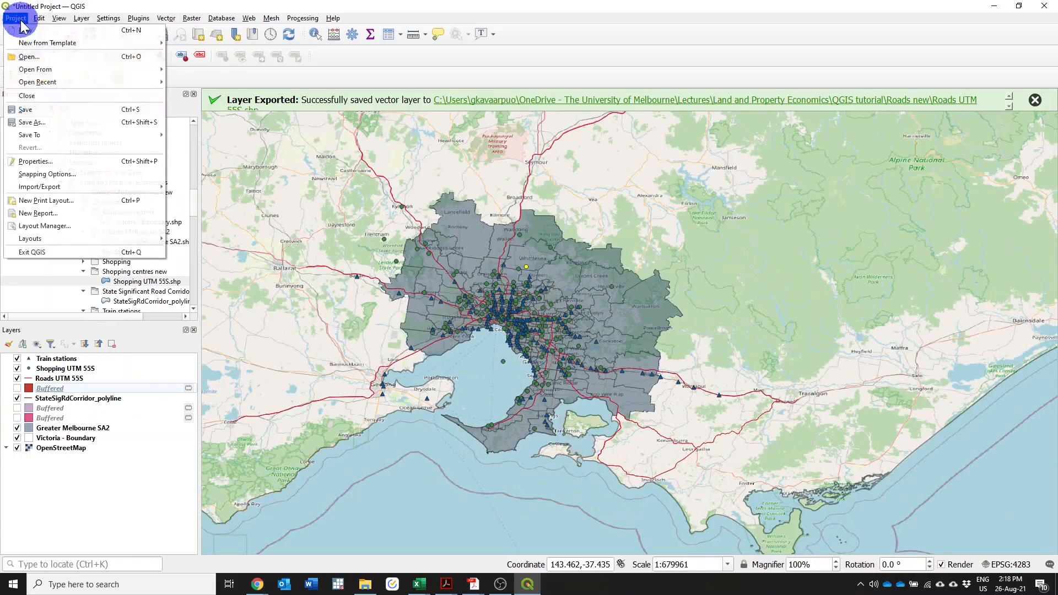
pyautogui.click(55, 122)
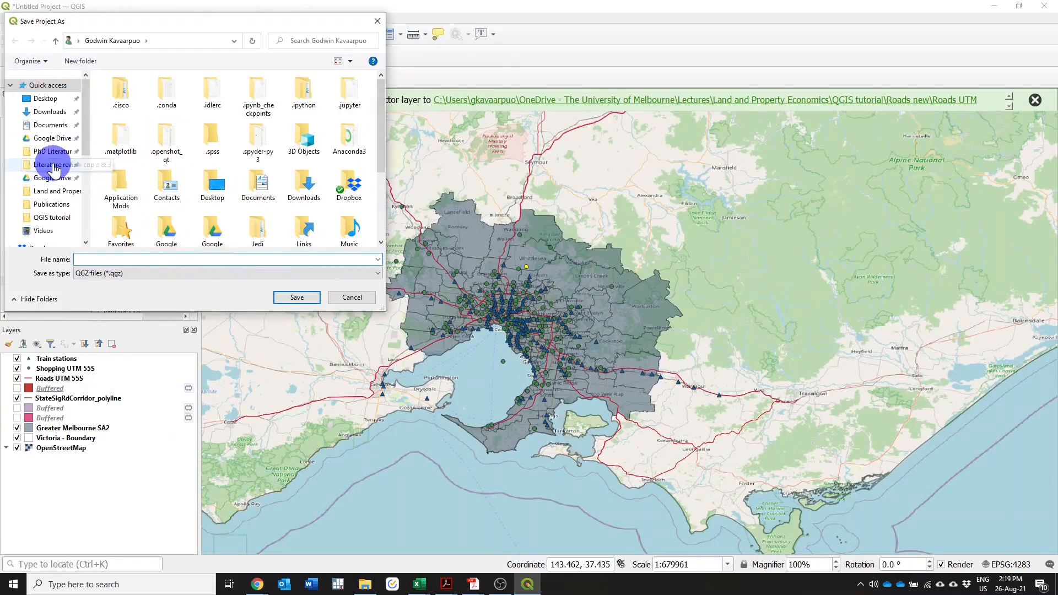
pyautogui.click(53, 191)
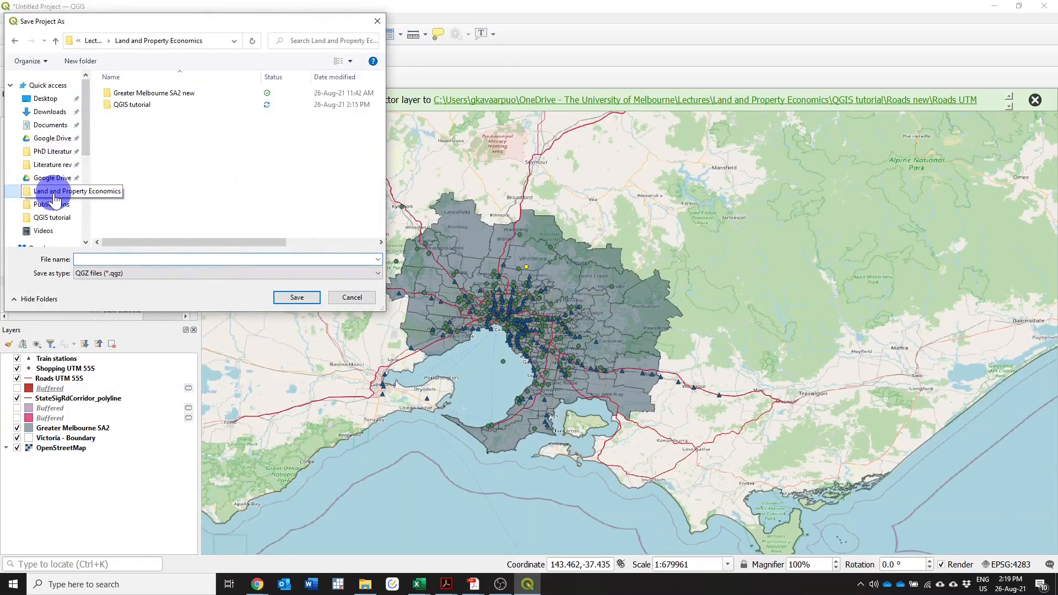
pyautogui.doubleClick(137, 105)
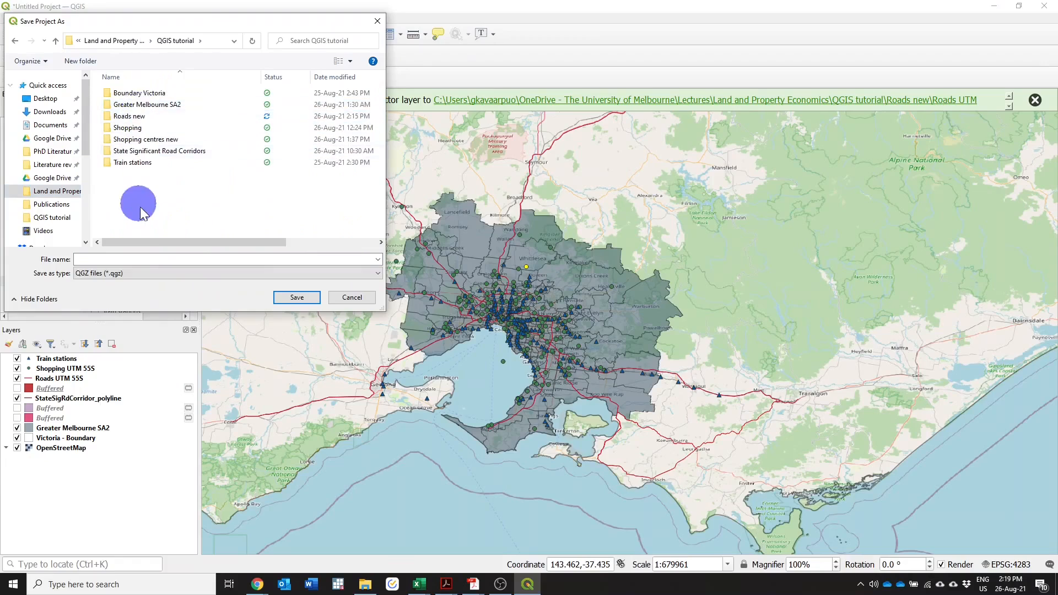
pyautogui.click(137, 256)
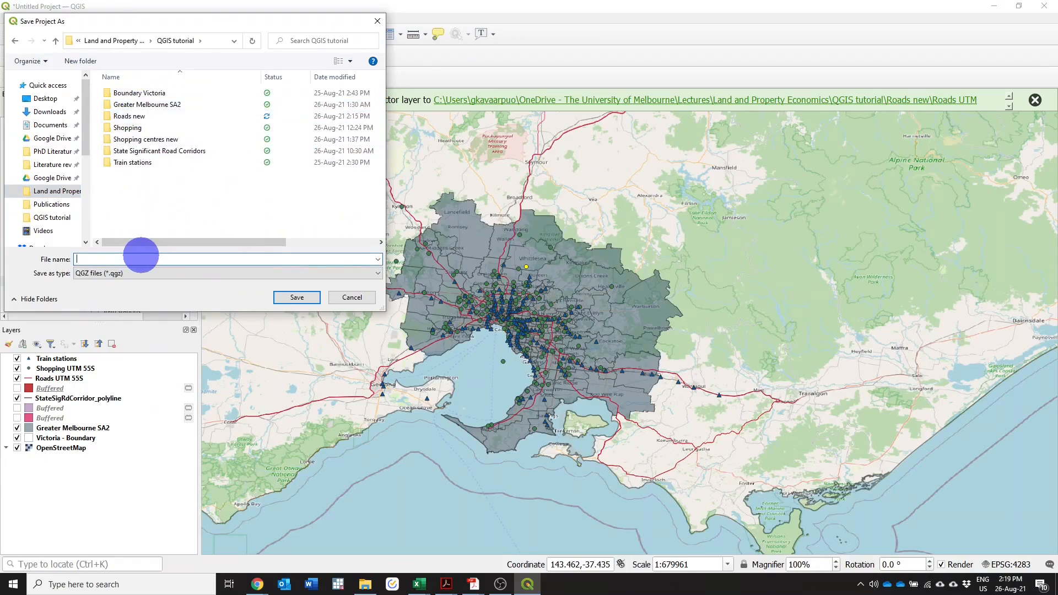
pyautogui.write('Tutorial')
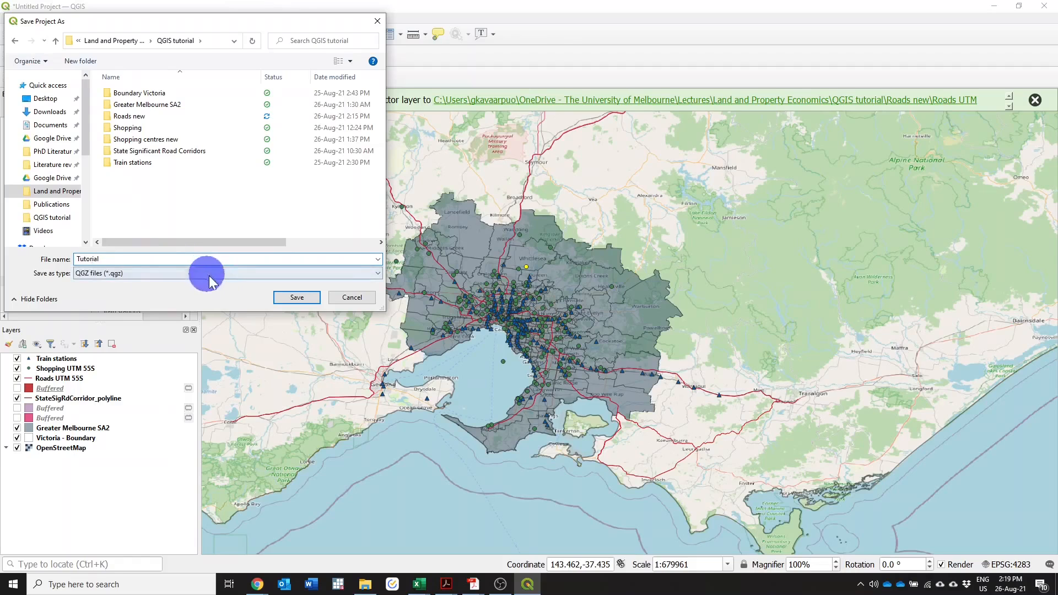
pyautogui.click(284, 297)
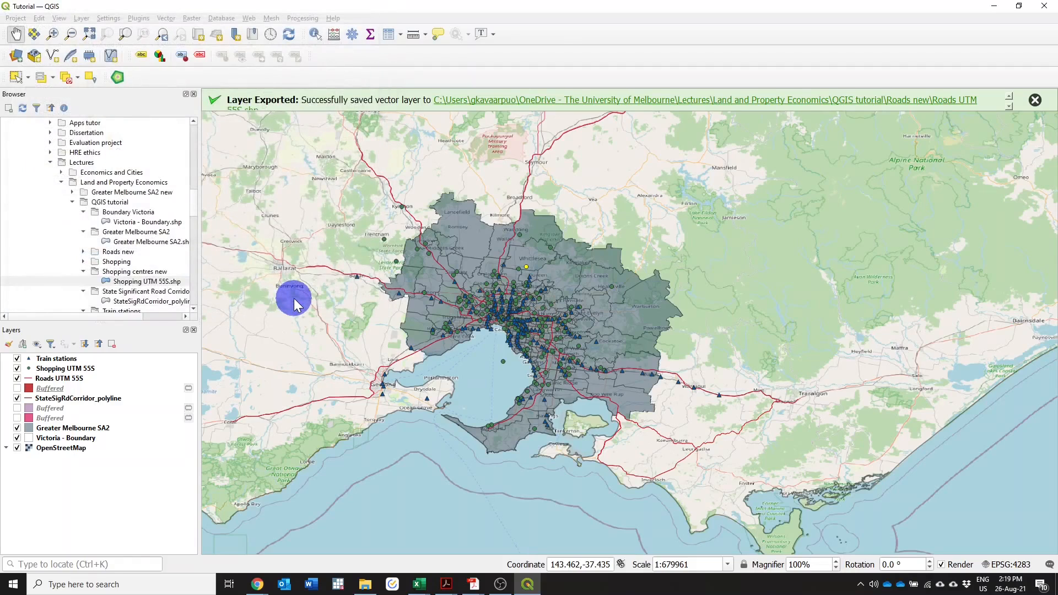
# - Dismiss the layer export notification and look over the available vector analysis tools
pyautogui.click(1037, 102)
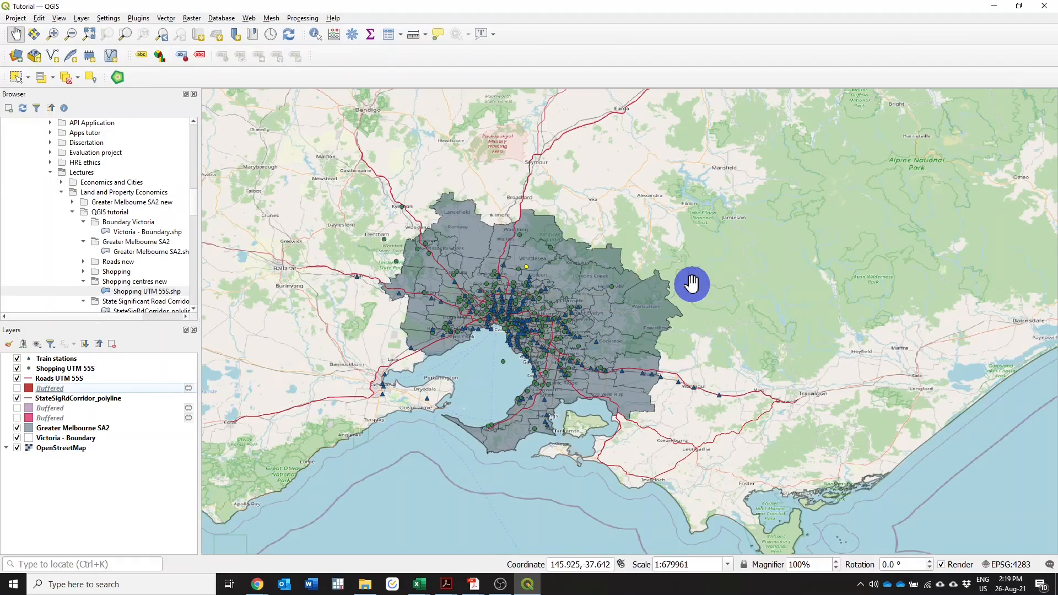
pyautogui.click(166, 19)
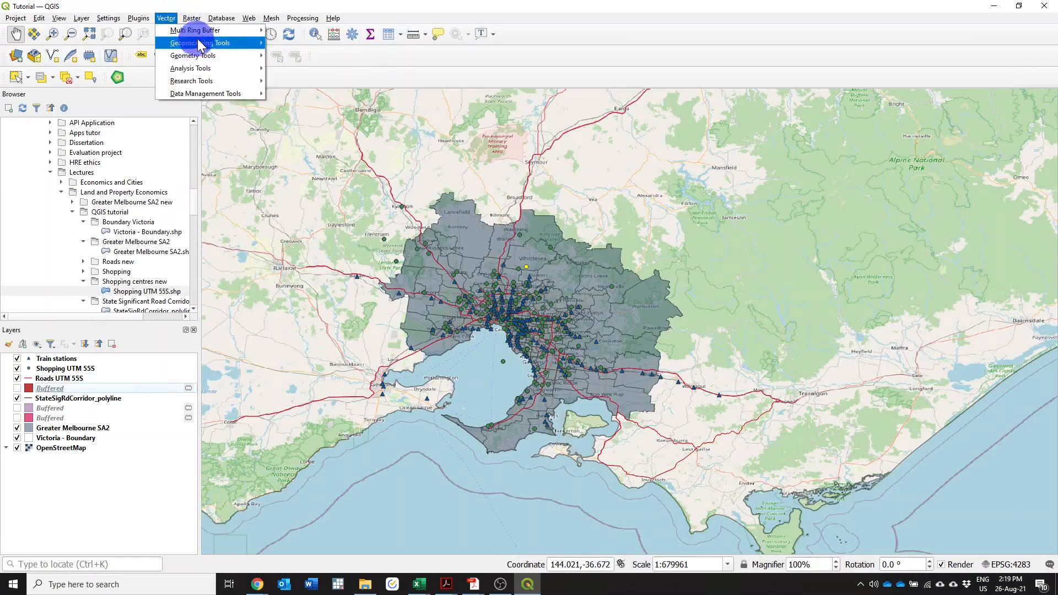
pyautogui.moveTo(205, 47)
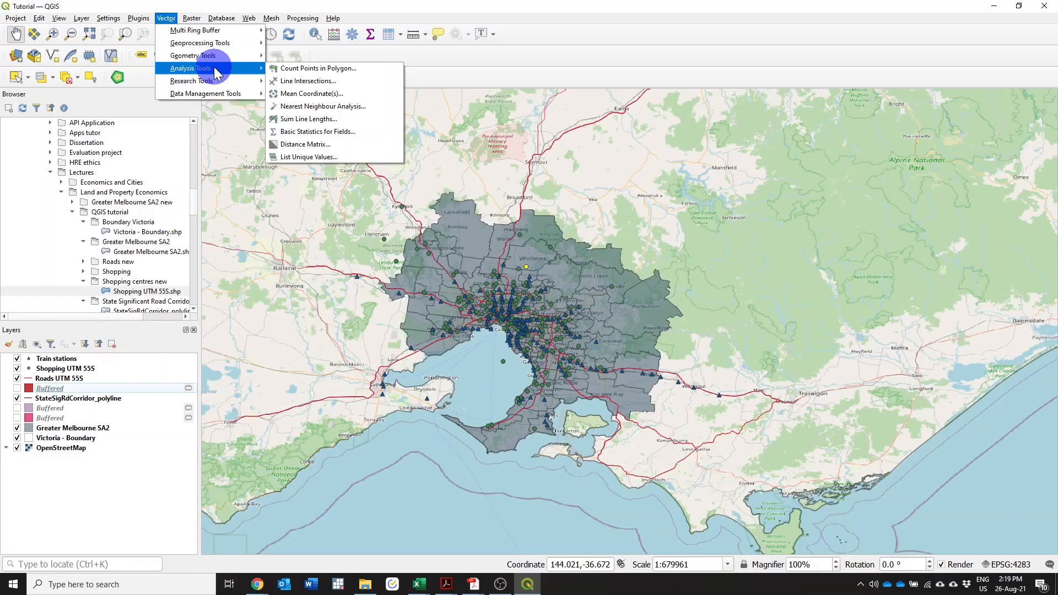
pyautogui.click(407, 77)
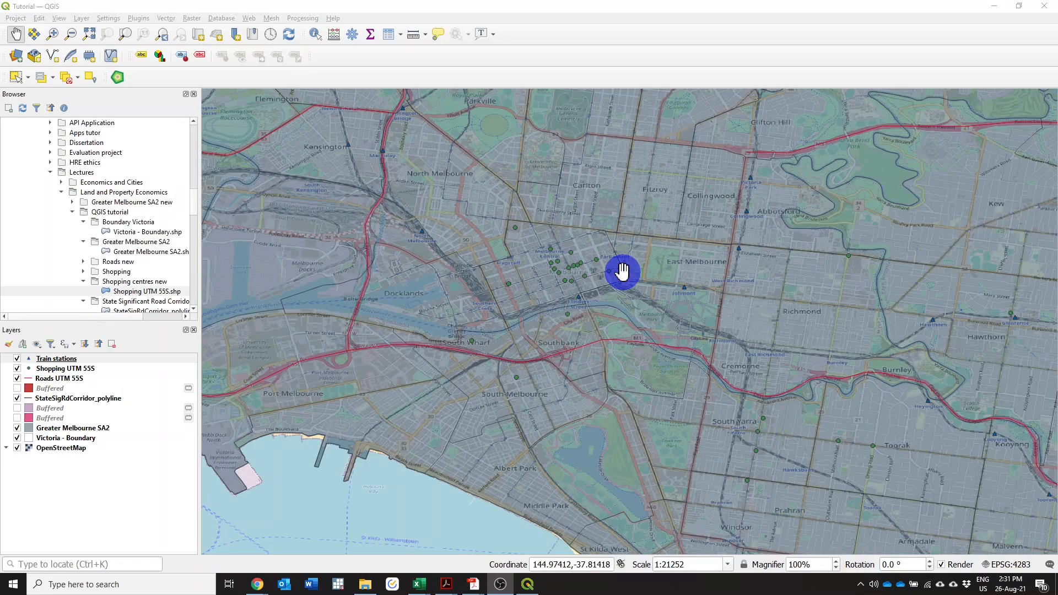
# - Select the Flinders Street station point of the Train stations layer in central Melbourne
pyautogui.scroll(-3, 626, 281)
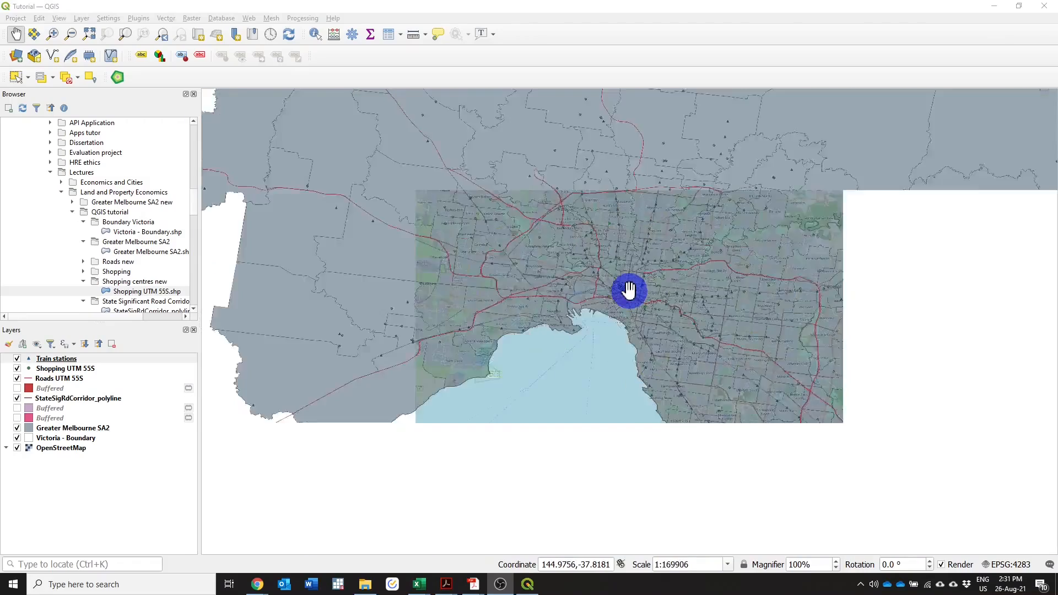
pyautogui.scroll(-2, 629, 291)
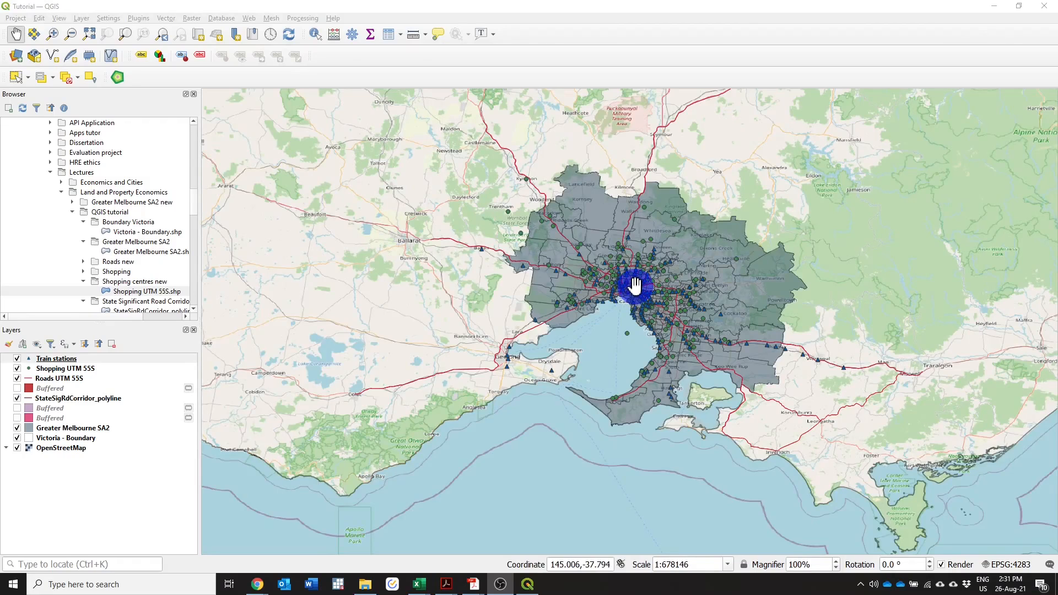
pyautogui.scroll(1, 637, 286)
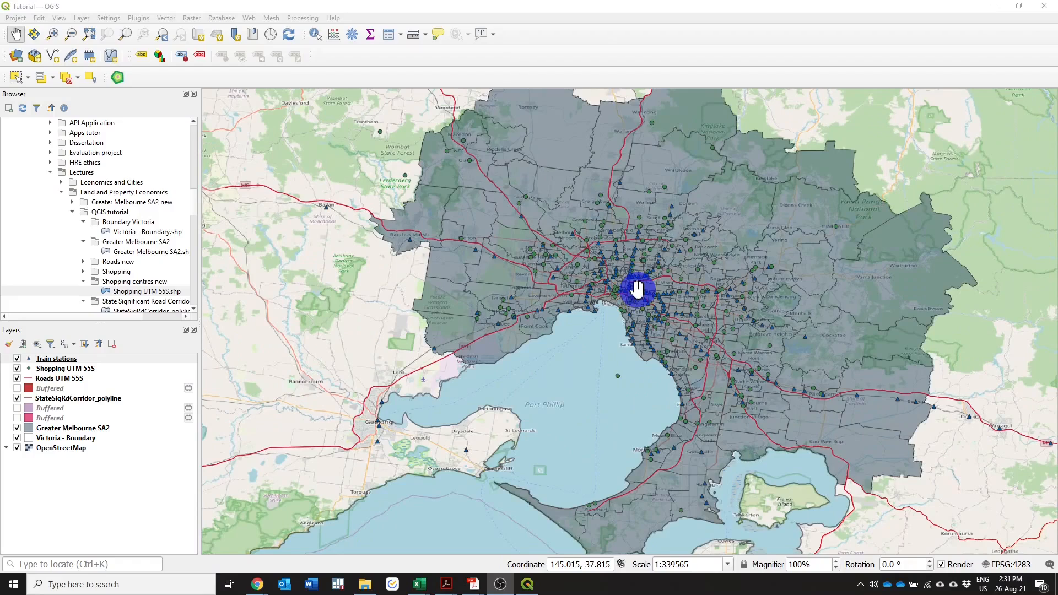
pyautogui.scroll(3, 664, 189)
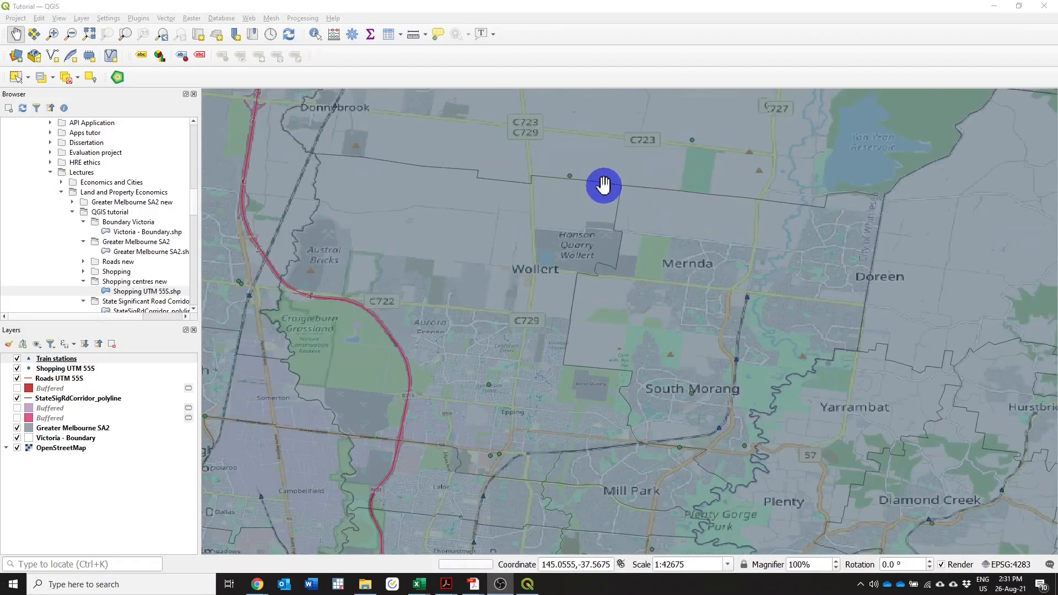
pyautogui.scroll(-3, 604, 187)
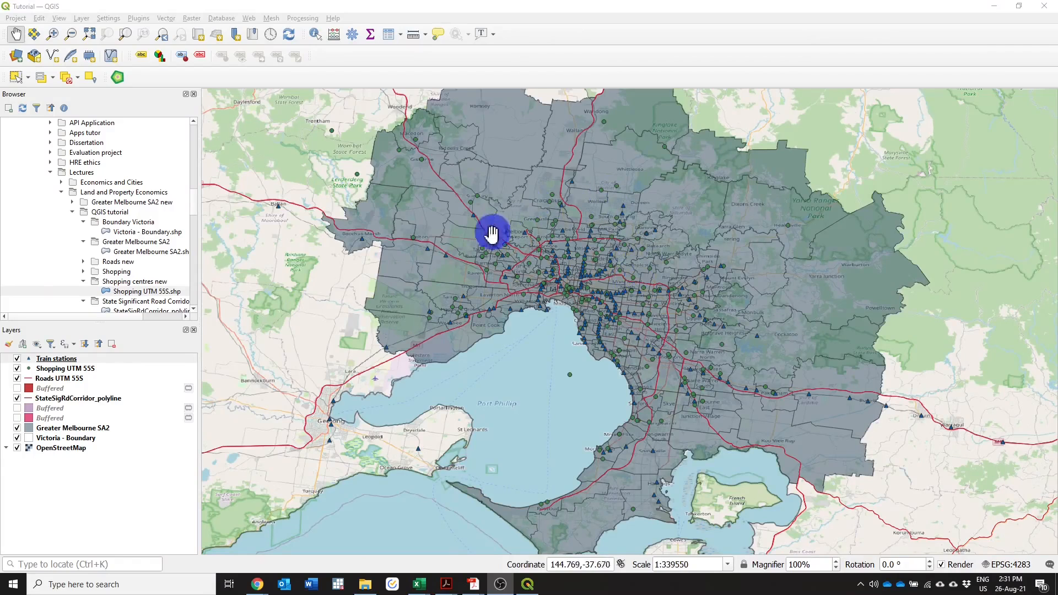
pyautogui.scroll(2, 590, 331)
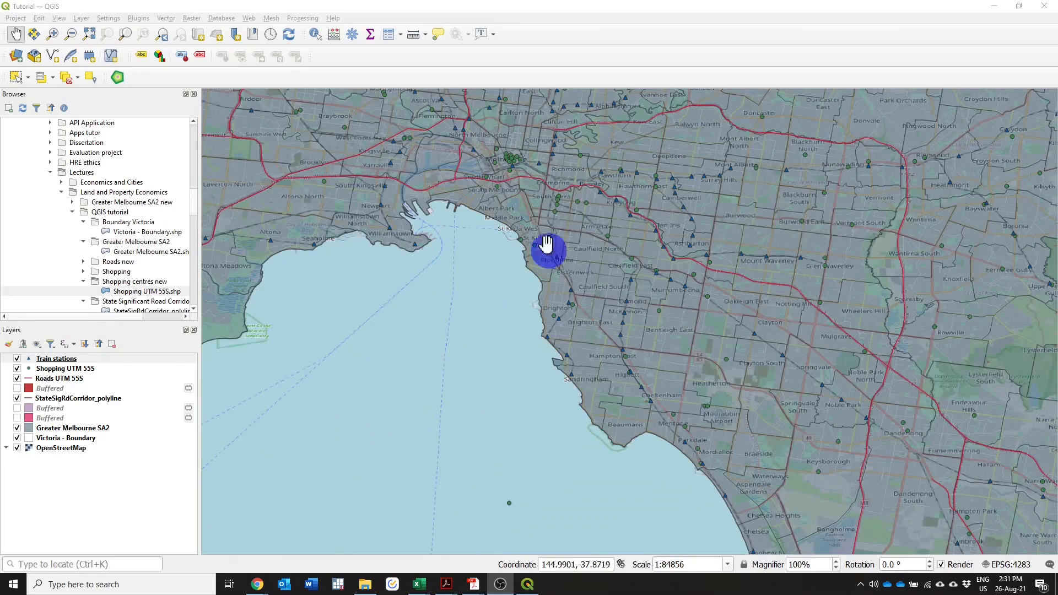
pyautogui.moveTo(519, 208); pyautogui.dragTo(588, 365)
pyautogui.scroll(2, 588, 366)
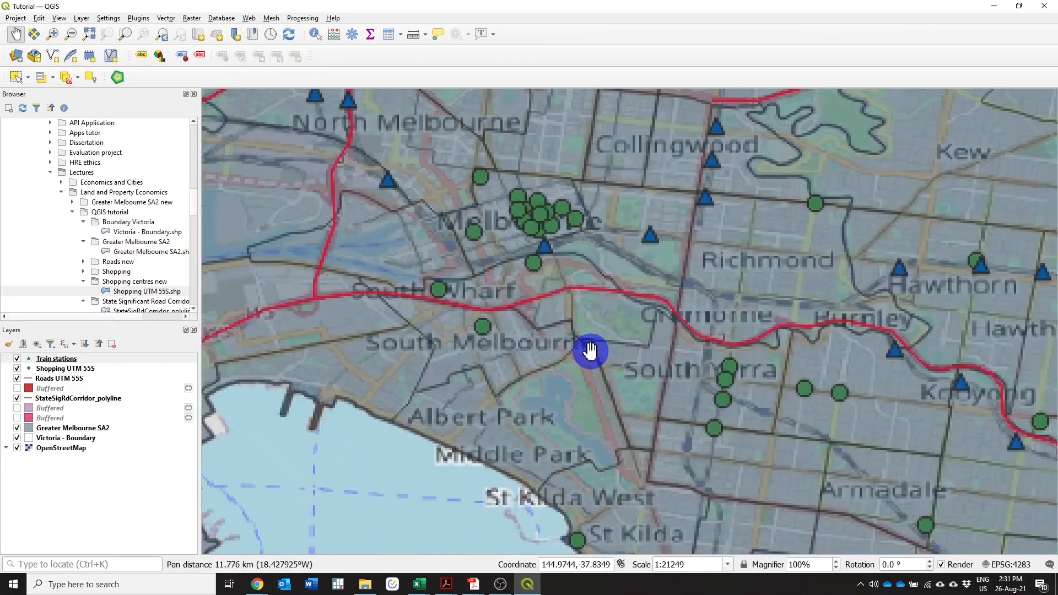
pyautogui.moveTo(511, 267); pyautogui.dragTo(584, 325)
pyautogui.scroll(1, 583, 327)
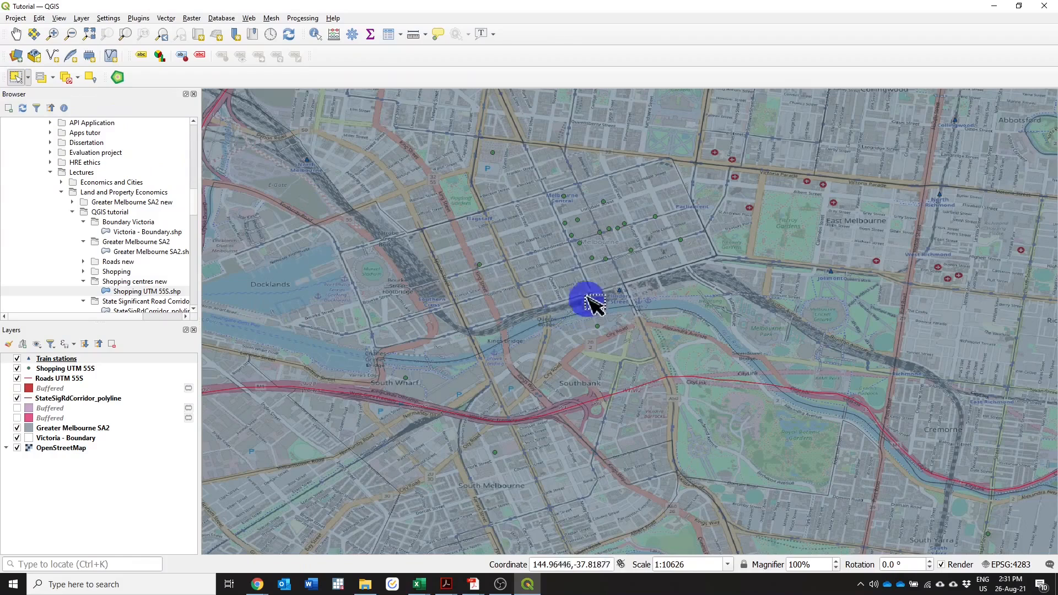
pyautogui.moveTo(596, 281); pyautogui.dragTo(664, 315)
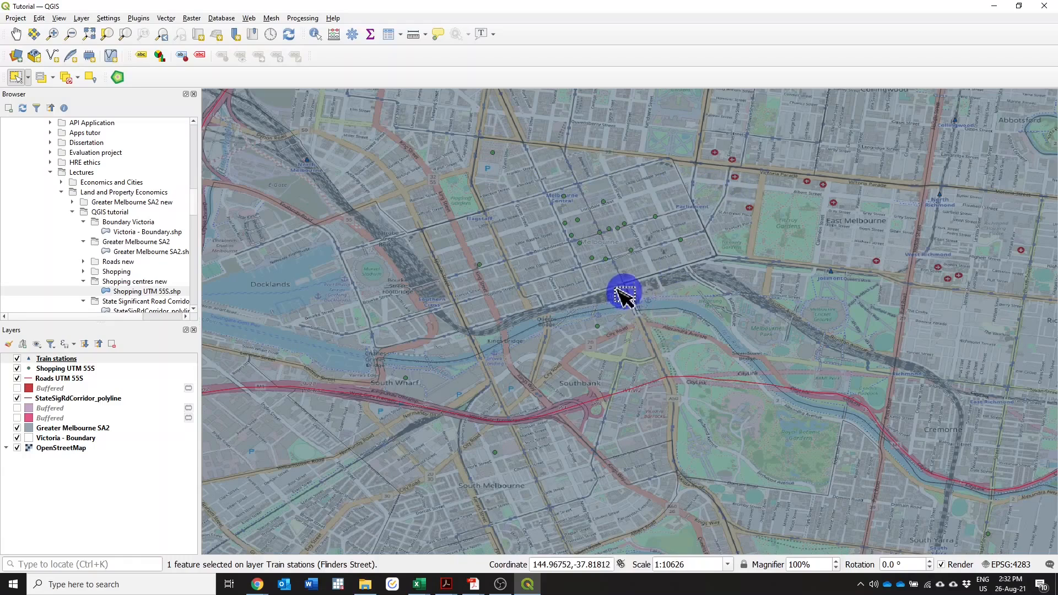
pyautogui.click(168, 19)
pyautogui.moveTo(205, 72)
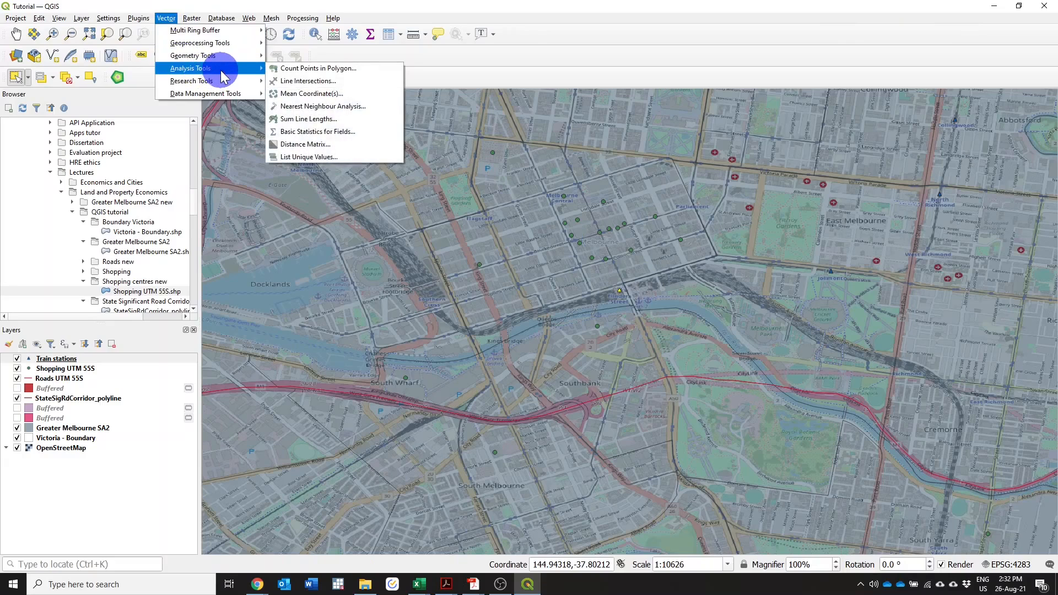
pyautogui.click(306, 144)
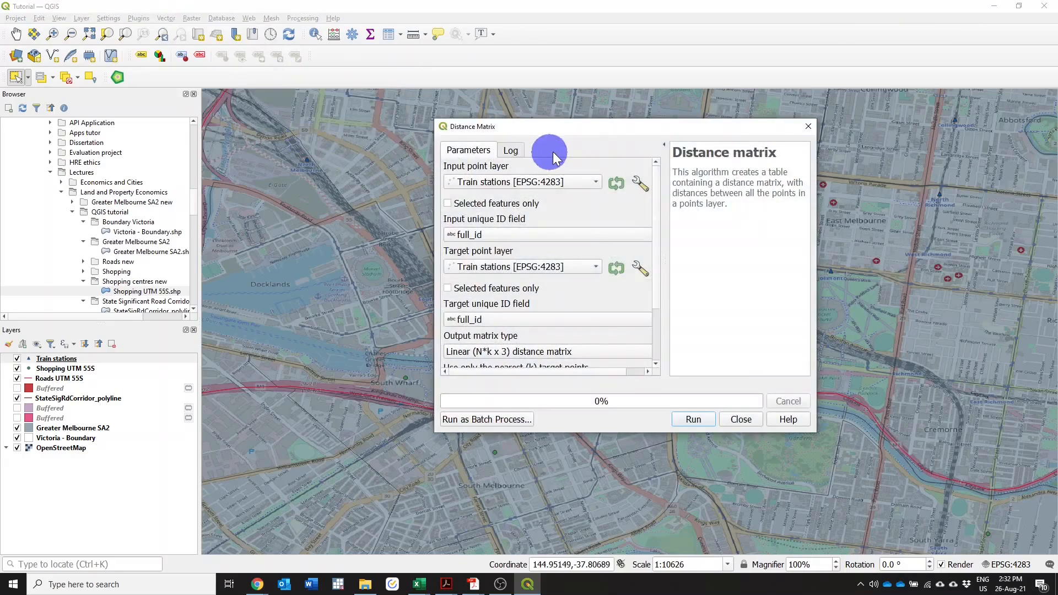
pyautogui.moveTo(561, 133); pyautogui.dragTo(549, 90)
pyautogui.click(460, 119)
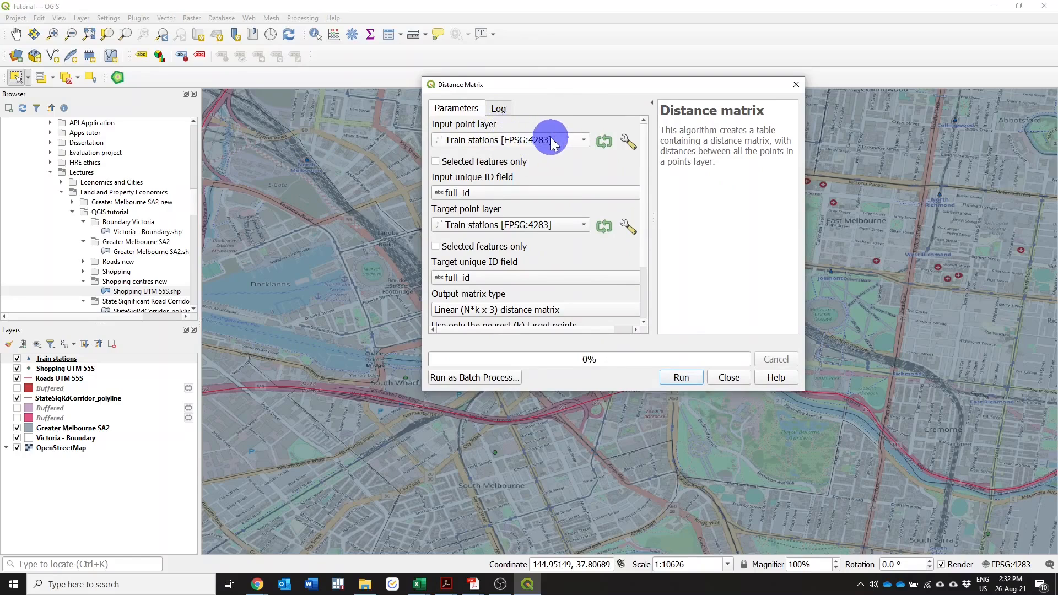
pyautogui.click(521, 187)
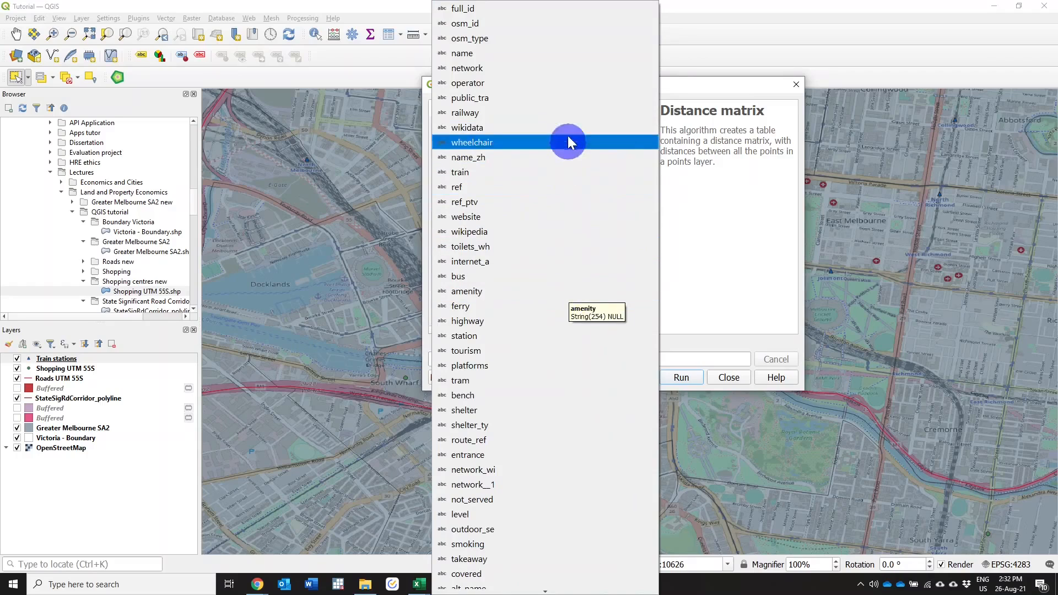
pyautogui.click(555, 55)
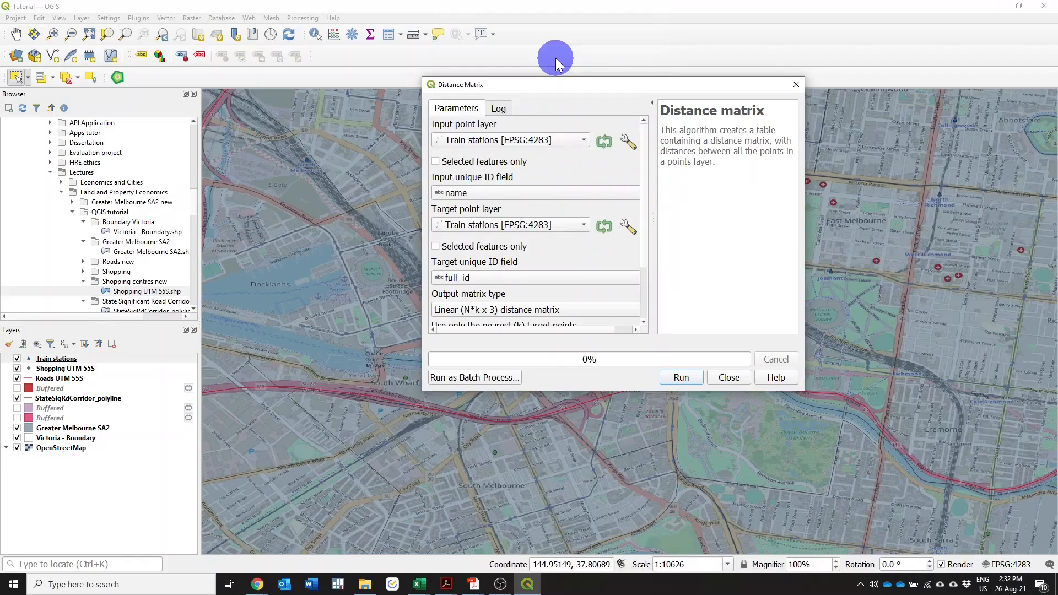
pyautogui.click(725, 378)
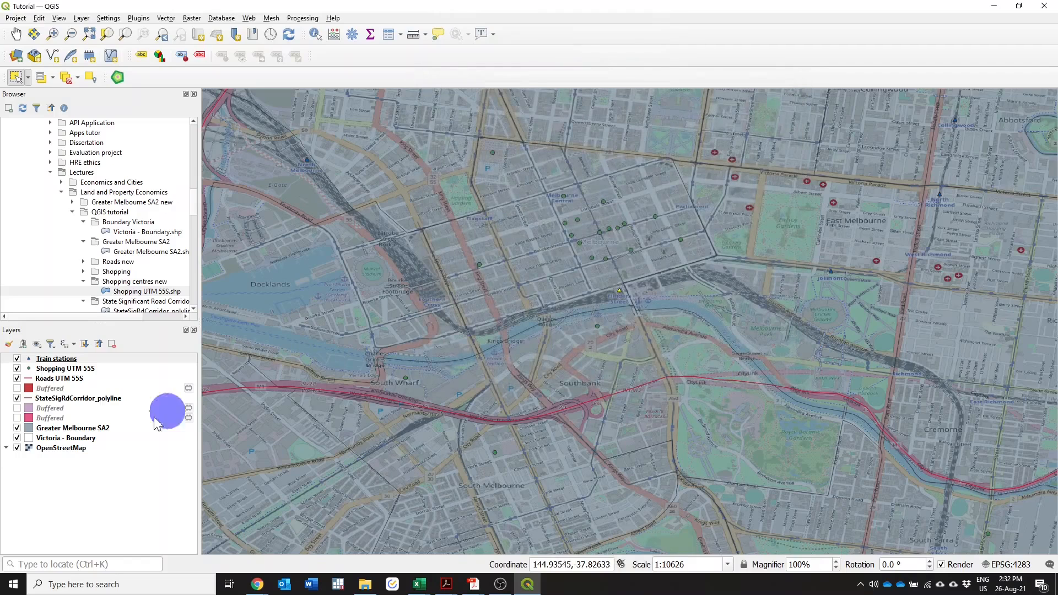
# - Examine the name and ID fields in the Train stations attribute table, then close it
pyautogui.click(61, 362)
pyautogui.rightClick(61, 363)
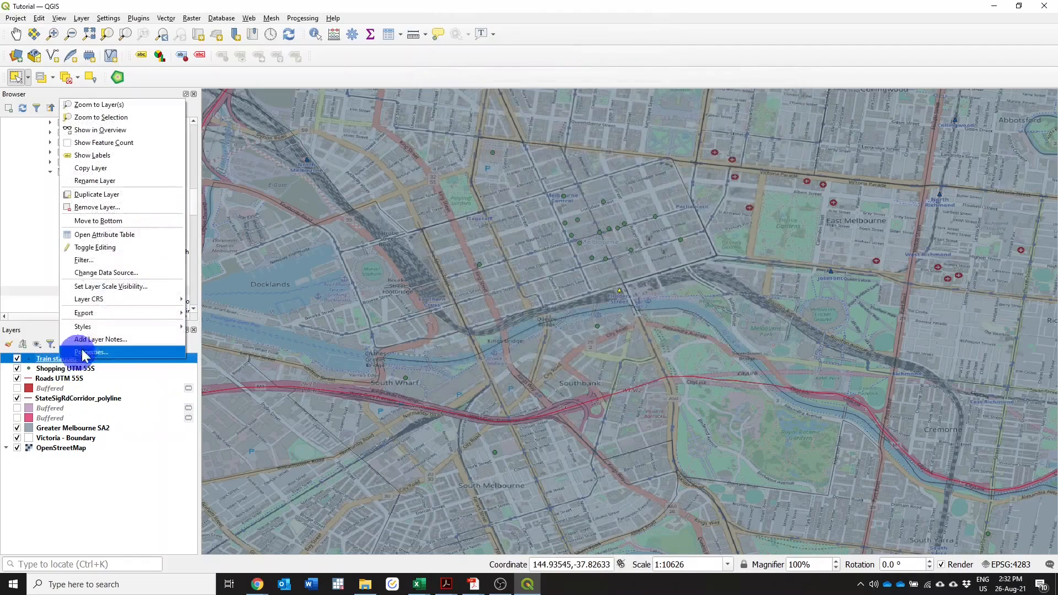
pyautogui.click(105, 234)
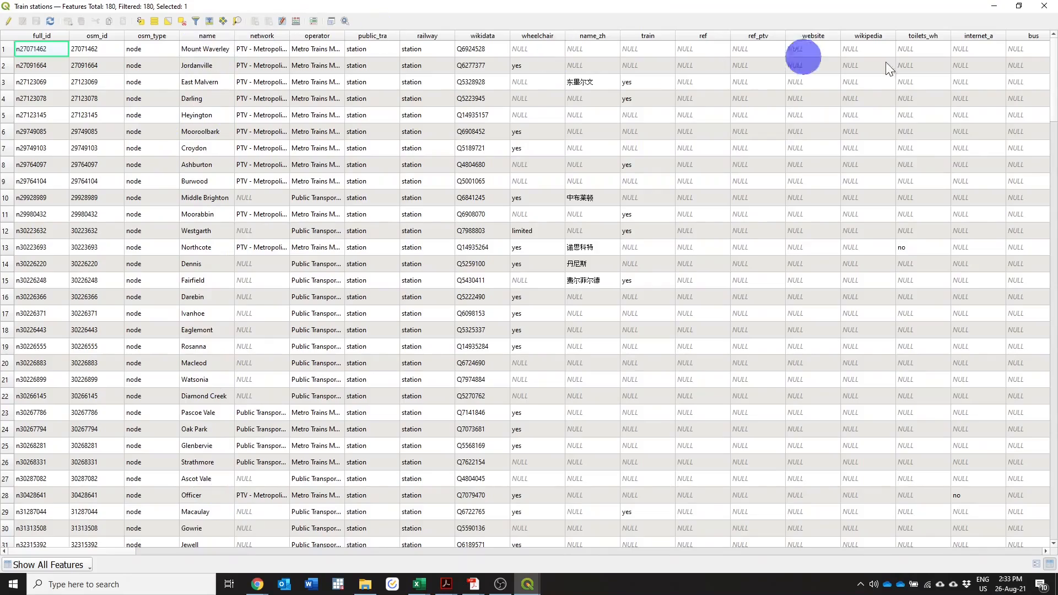
pyautogui.click(1046, 9)
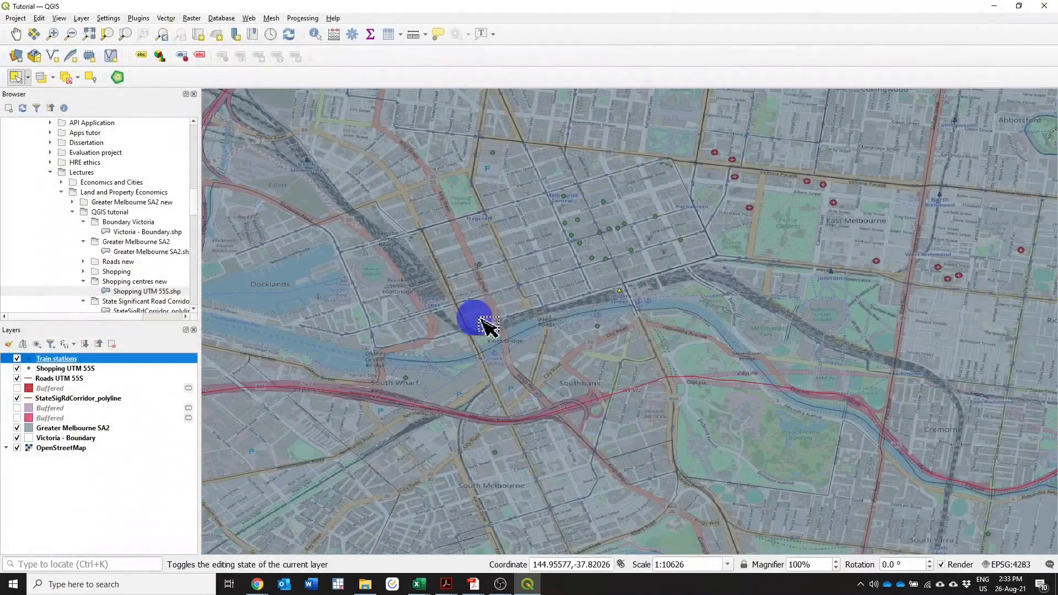
# - Set up a Distance Matrix from Train stations using selected features only and name as the input unique ID field
pyautogui.click(167, 19)
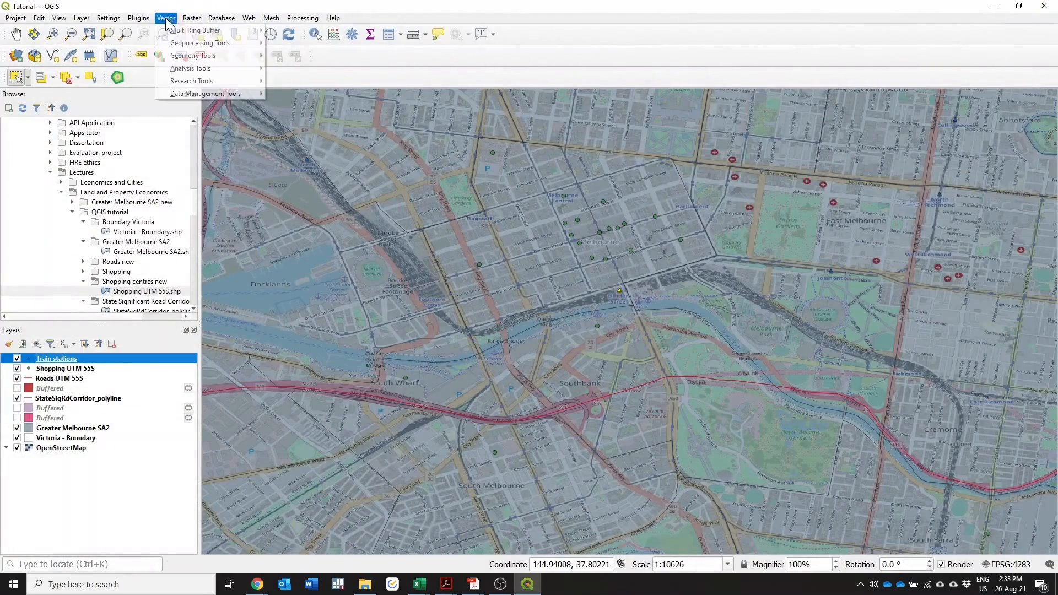
pyautogui.moveTo(244, 68)
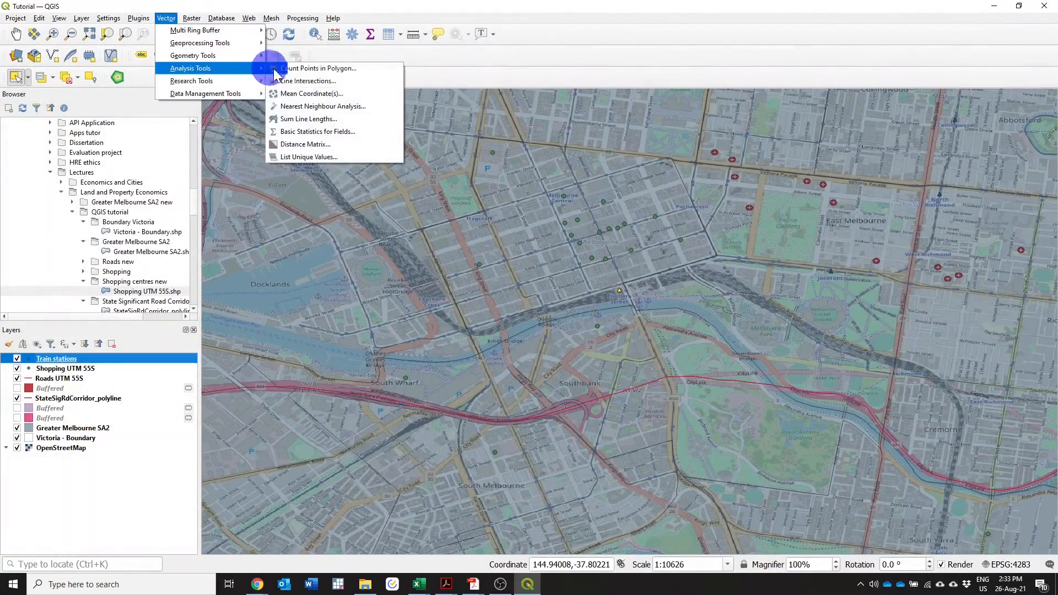
pyautogui.click(331, 139)
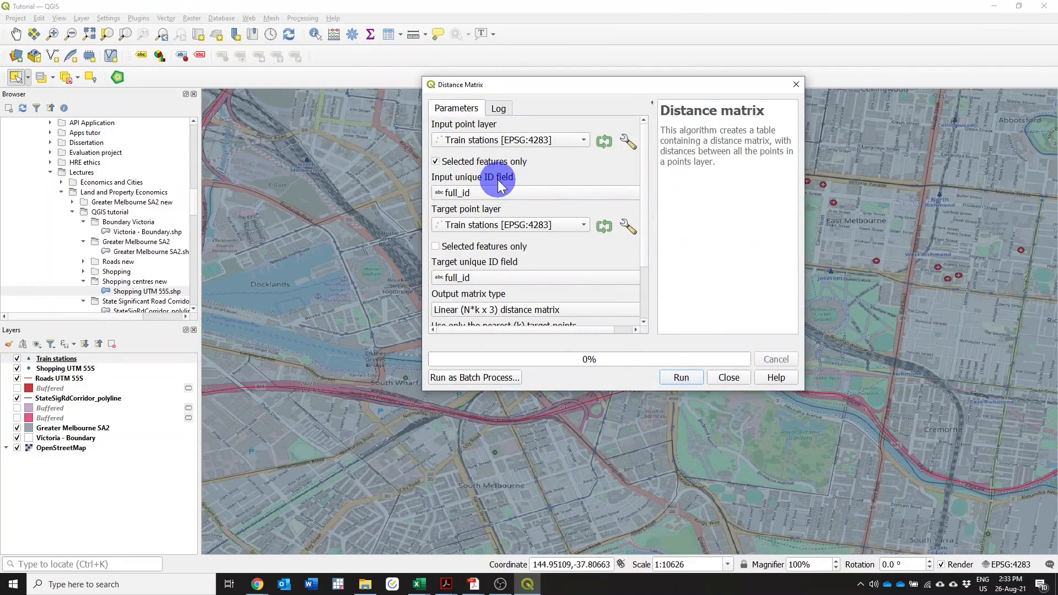
pyautogui.click(507, 192)
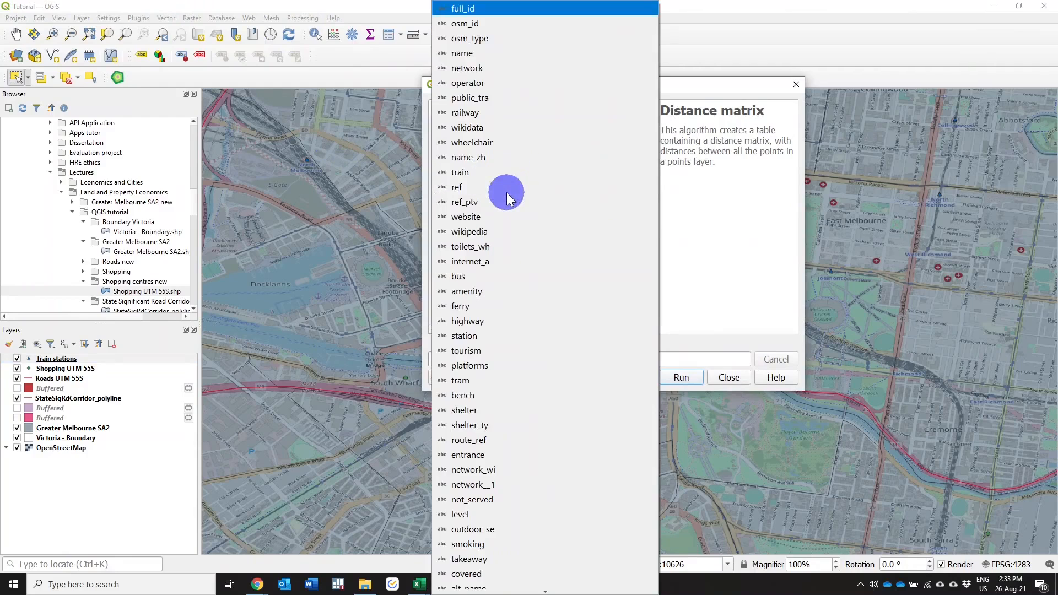
pyautogui.click(508, 53)
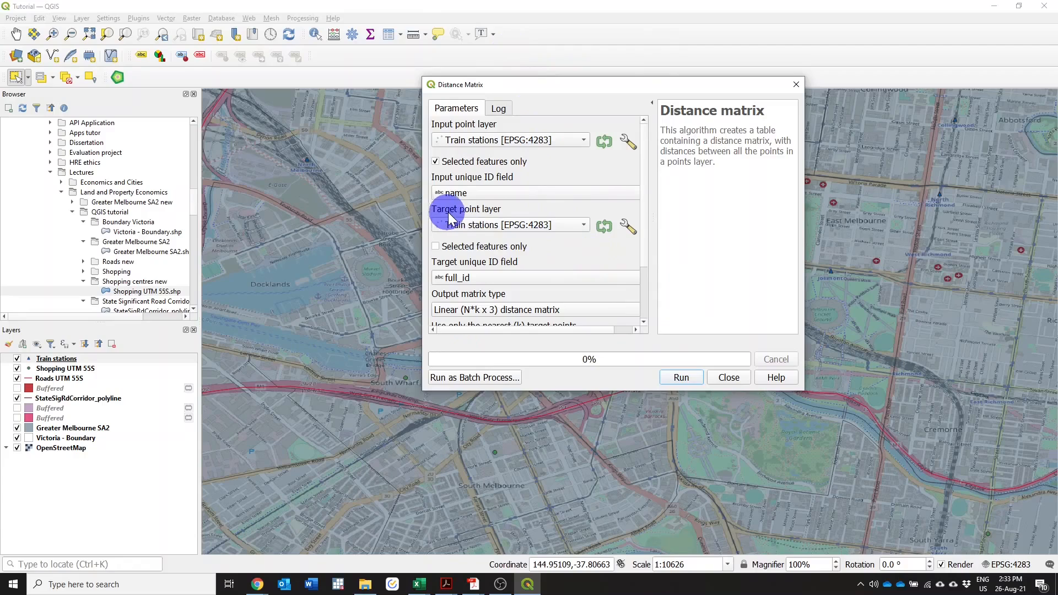
# - Set the distance matrix target to the Shopping UTM 55S layer with q as its unique ID field
pyautogui.click(490, 225)
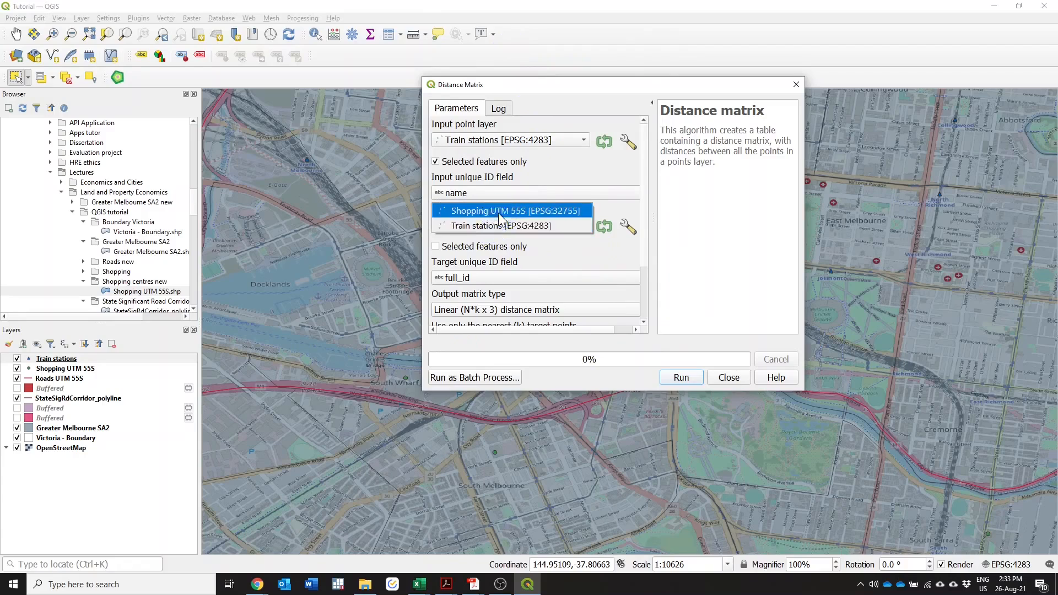
pyautogui.click(500, 214)
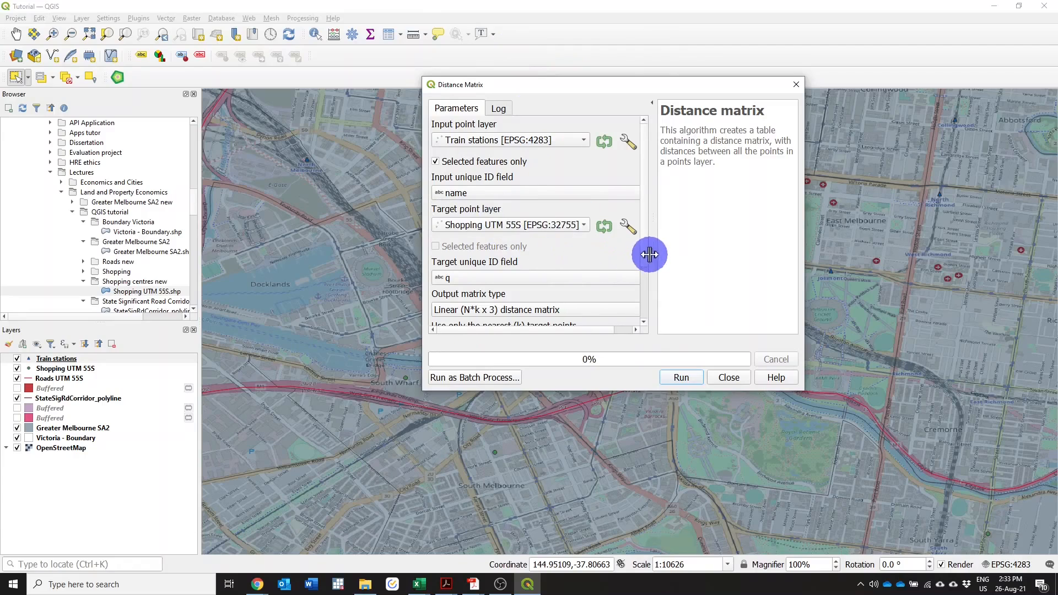
pyautogui.moveTo(640, 252); pyautogui.dragTo(646, 286)
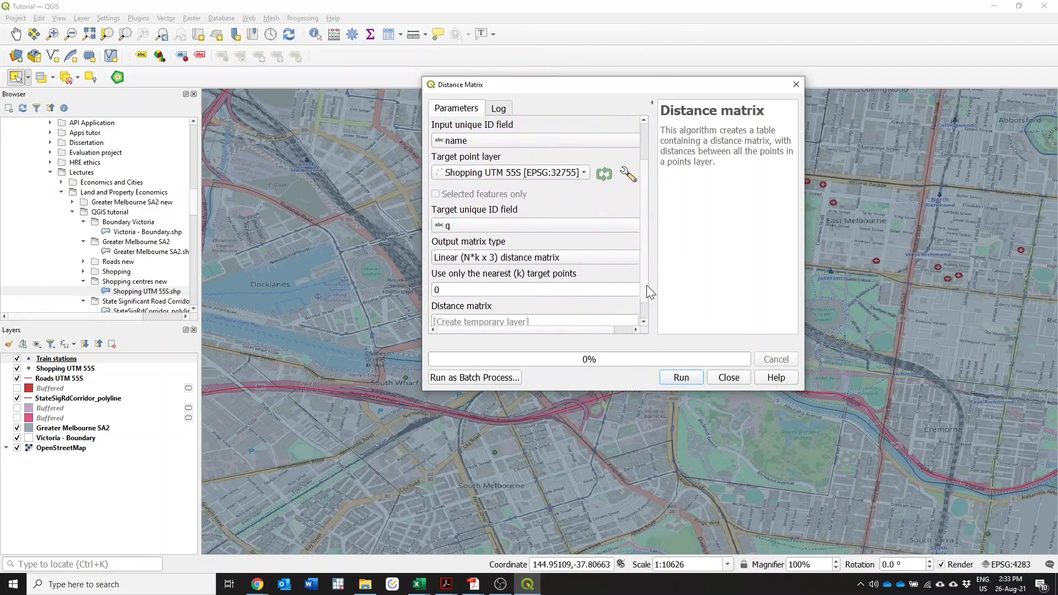
pyautogui.click(614, 228)
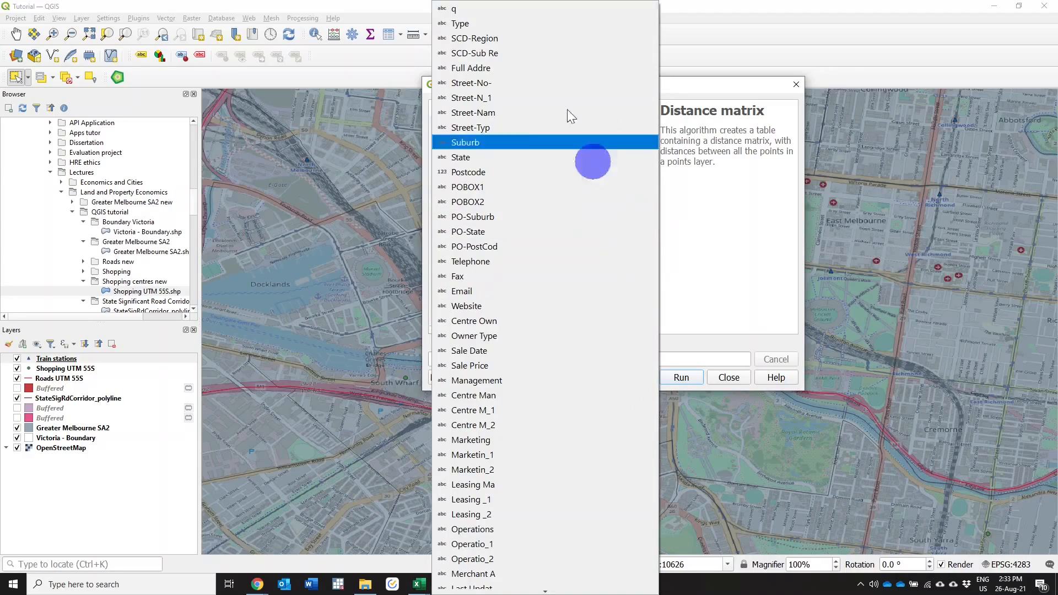
pyautogui.click(500, 10)
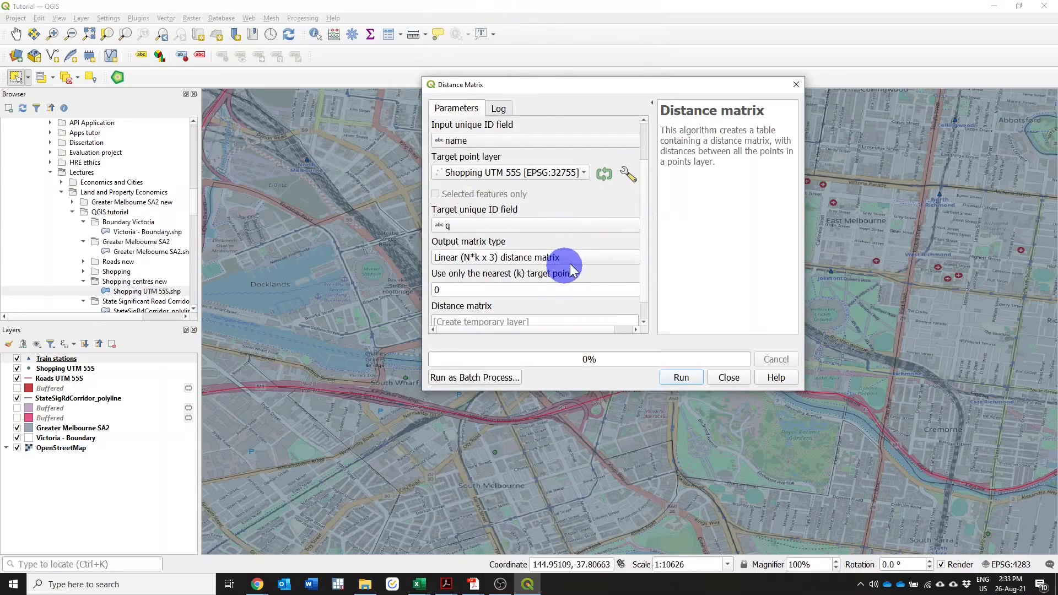
# - Run the linear distance matrix as a temporary layer with the nearest target points value kept at 0
pyautogui.scroll(-1, 644, 241)
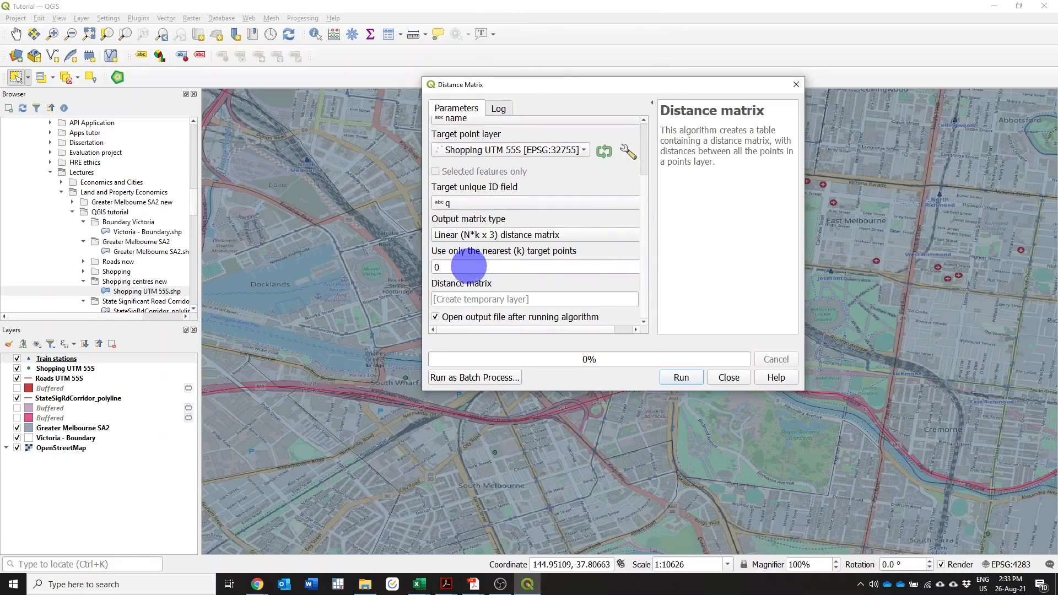
pyautogui.click(470, 265)
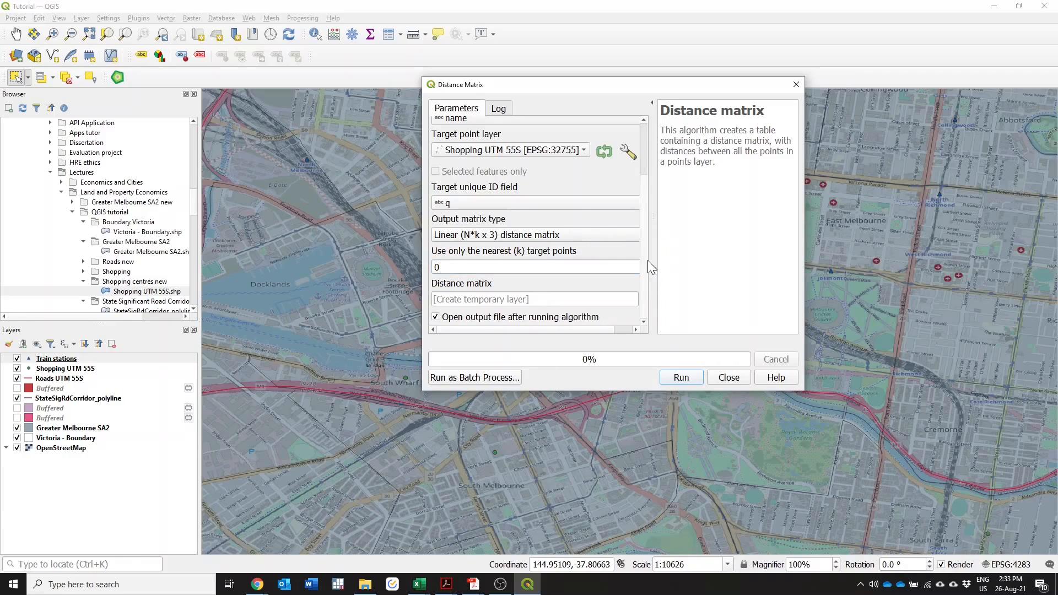
pyautogui.click(684, 377)
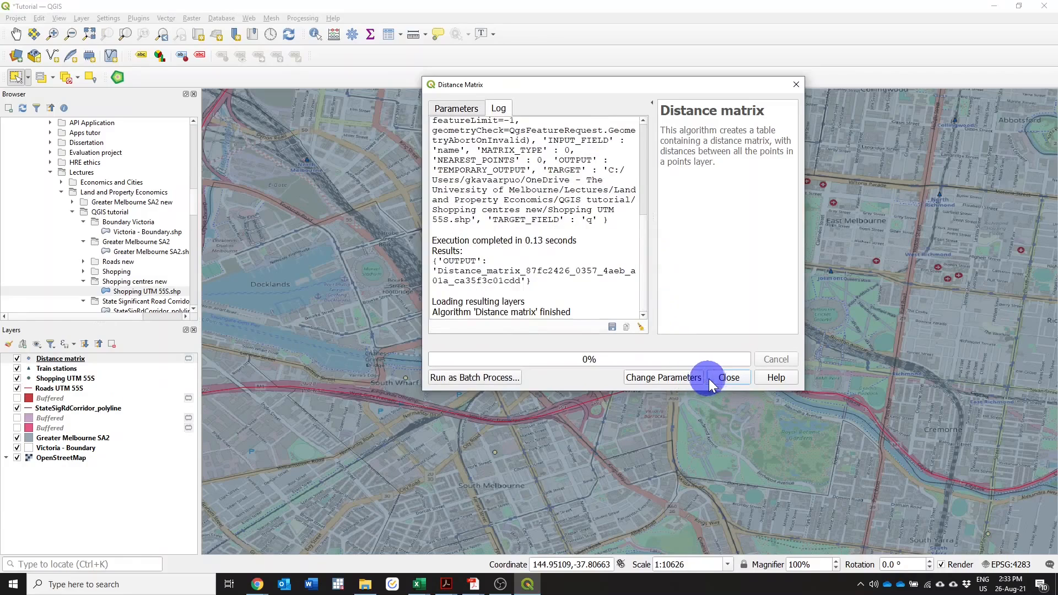
# - Close the finished Distance Matrix tool and open the Distance matrix layer's attribute table in a resized window over the map
pyautogui.click(723, 379)
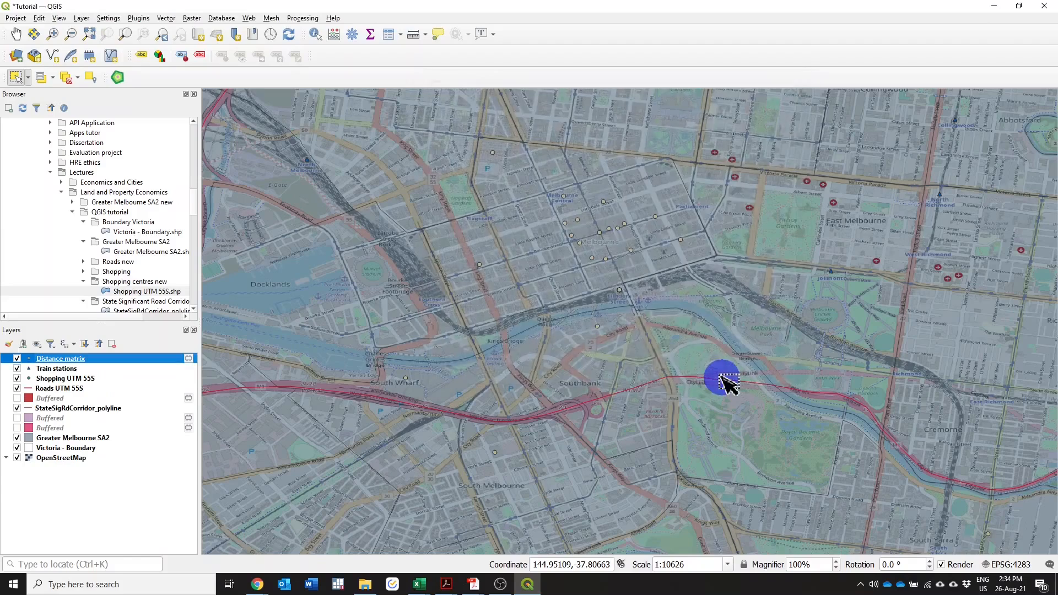
pyautogui.scroll(-1, 557, 374)
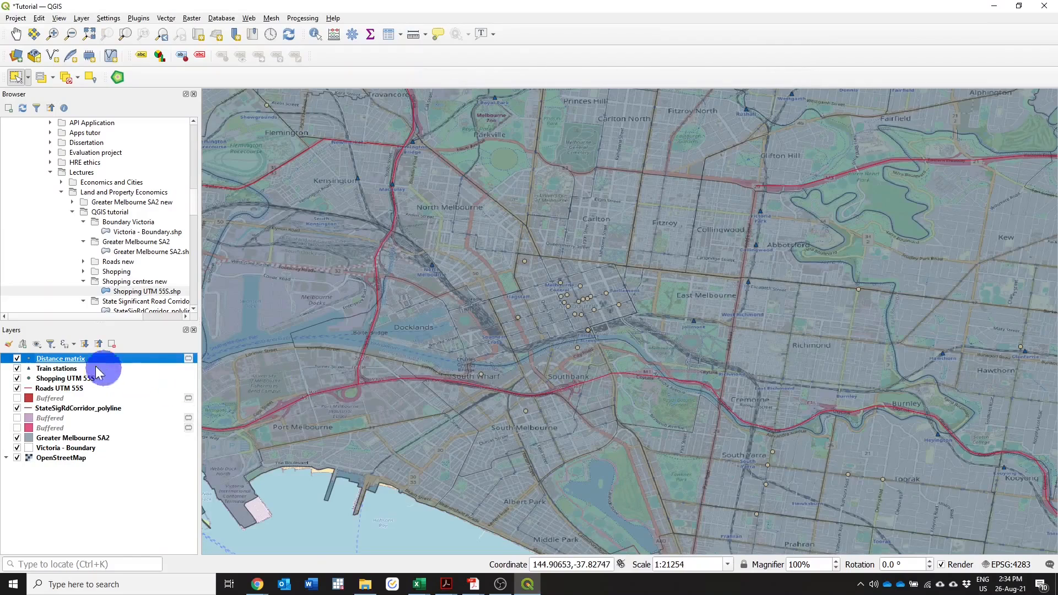
pyautogui.rightClick(53, 364)
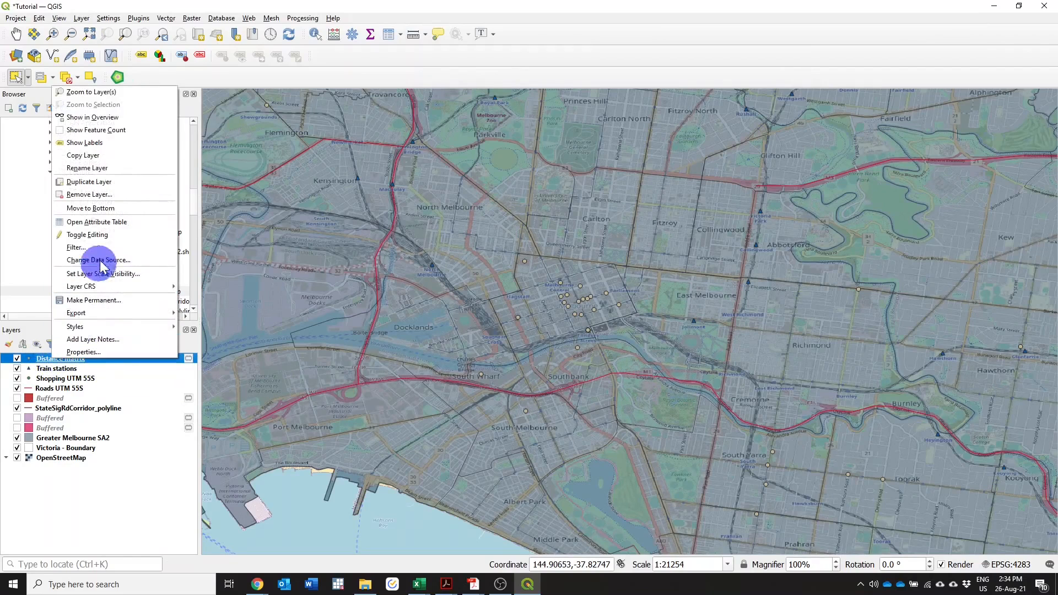
pyautogui.click(106, 222)
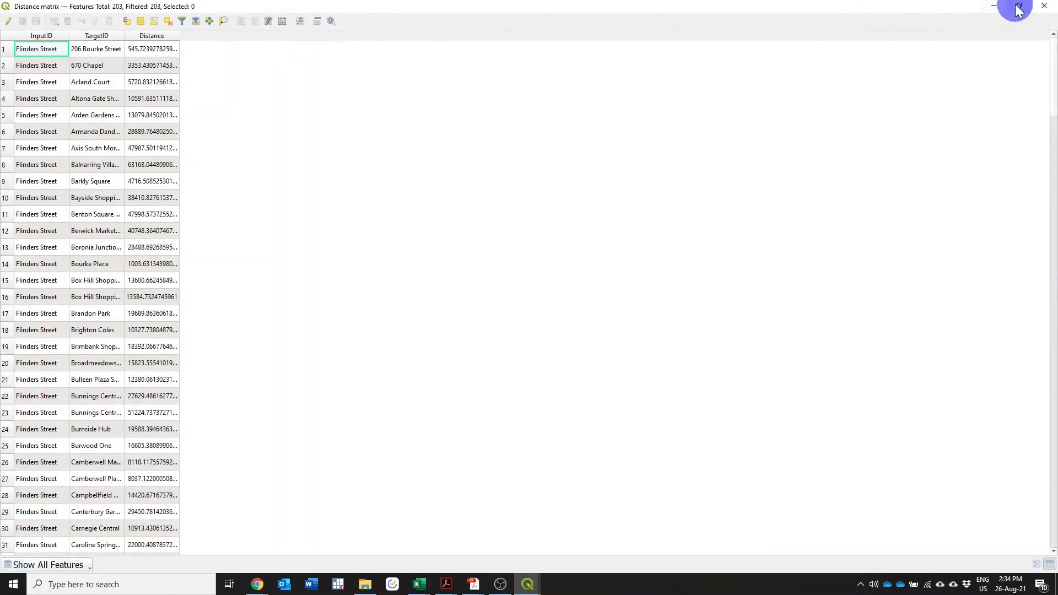
pyautogui.doubleClick(528, 7)
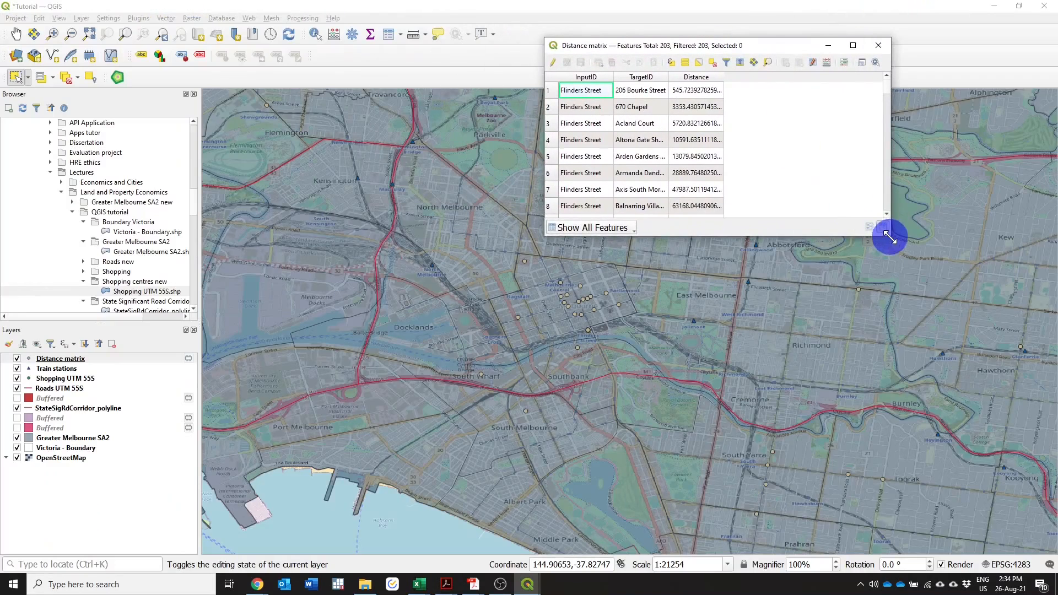
pyautogui.moveTo(890, 234); pyautogui.dragTo(1011, 522)
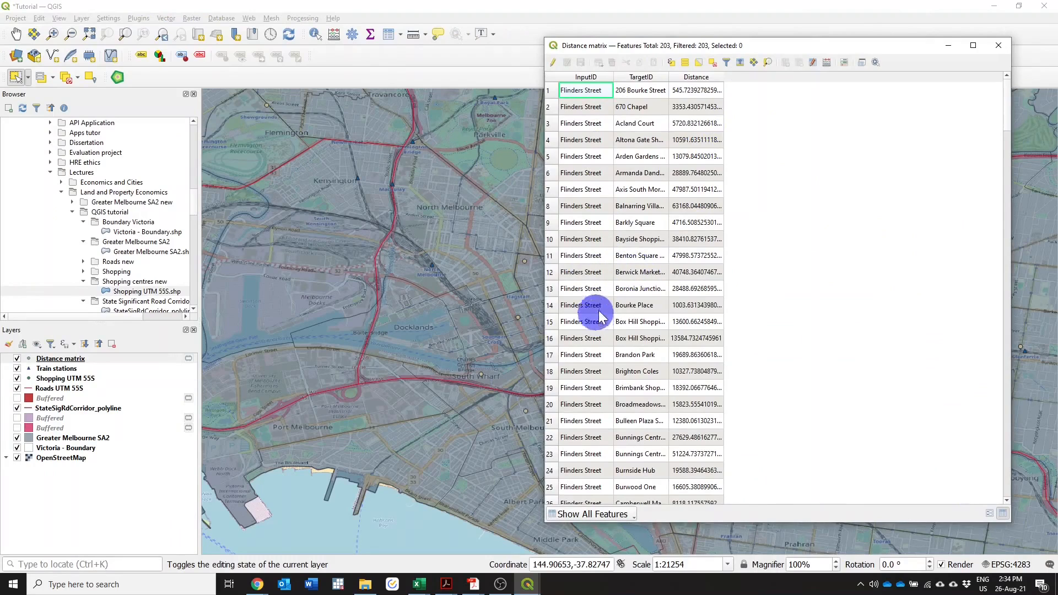
# - Sort the distance table by Distance in ascending order, examine it from the nearest to the farthest shopping centre, and close it
pyautogui.click(706, 77)
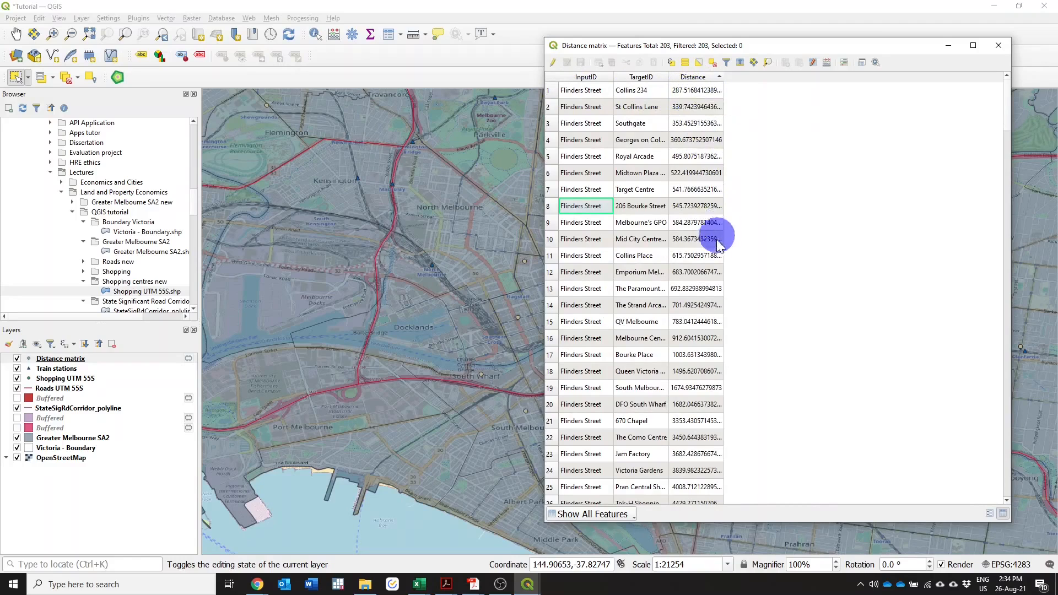
pyautogui.scroll(-20, 716, 264)
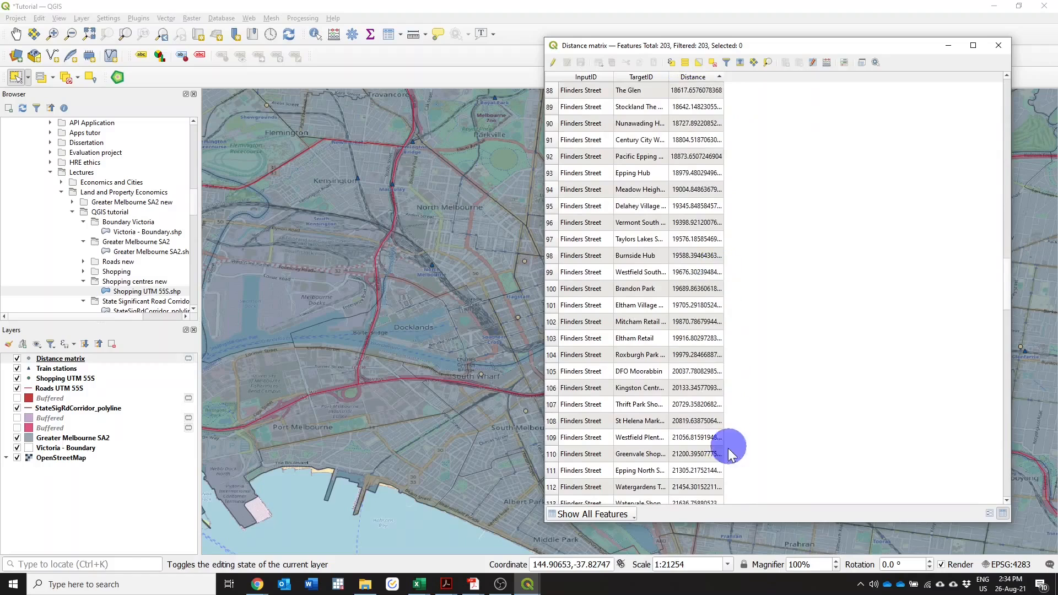
pyautogui.scroll(-3, 699, 485)
pyautogui.scroll(-20, 699, 490)
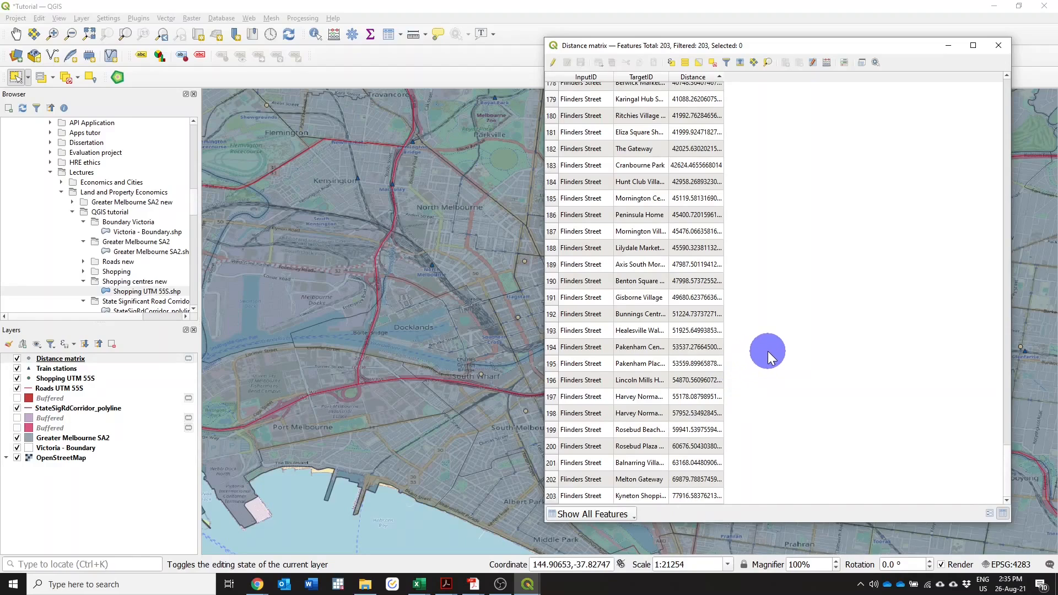
pyautogui.scroll(3, 806, 355)
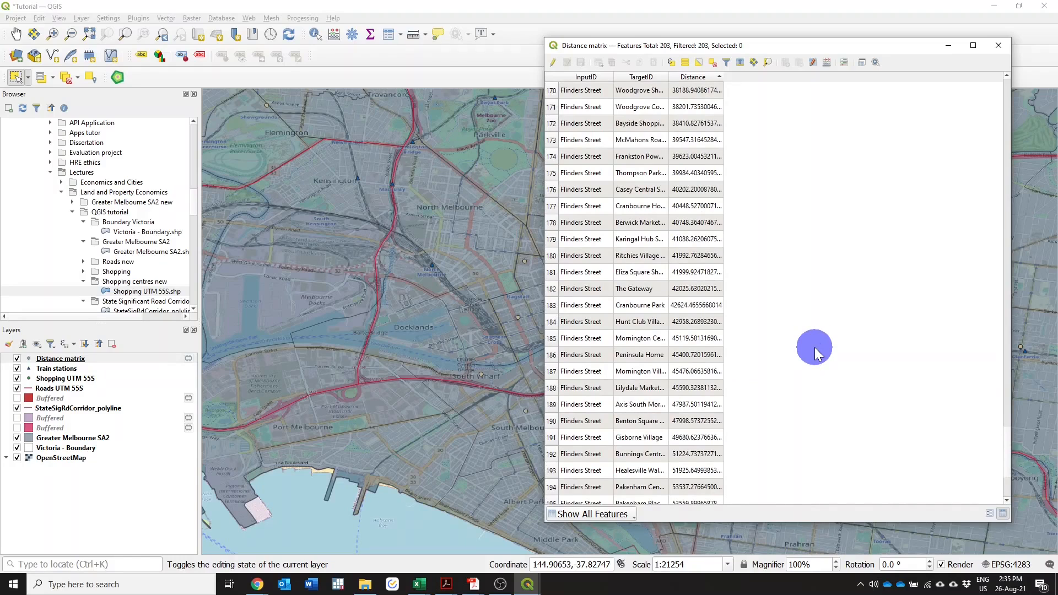
pyautogui.click(998, 48)
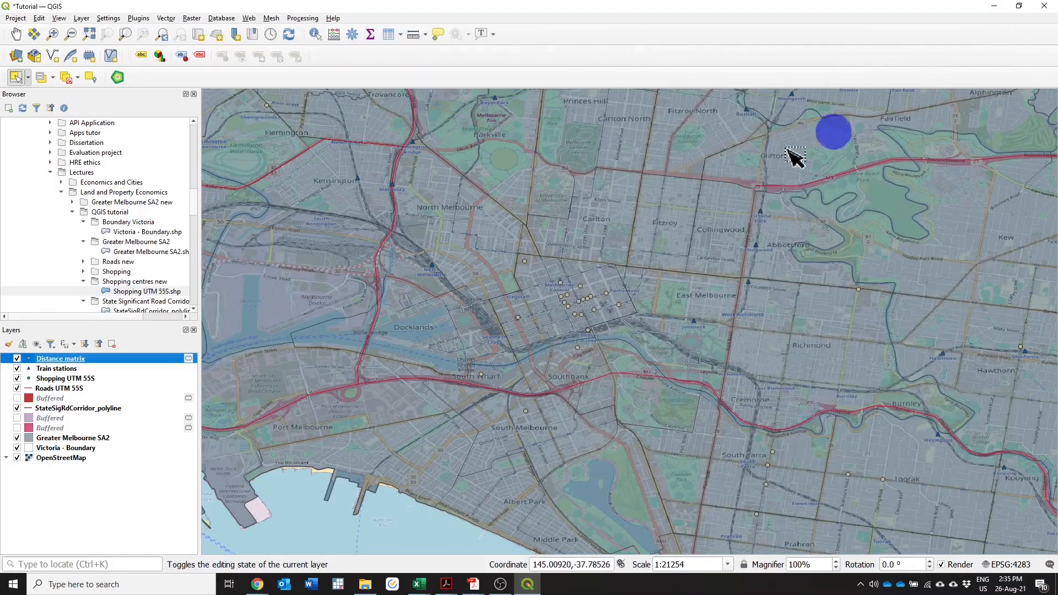
# - Hide the Distance matrix layer on the map and start another Distance Matrix analysis
pyautogui.click(25, 360)
pyautogui.click(17, 358)
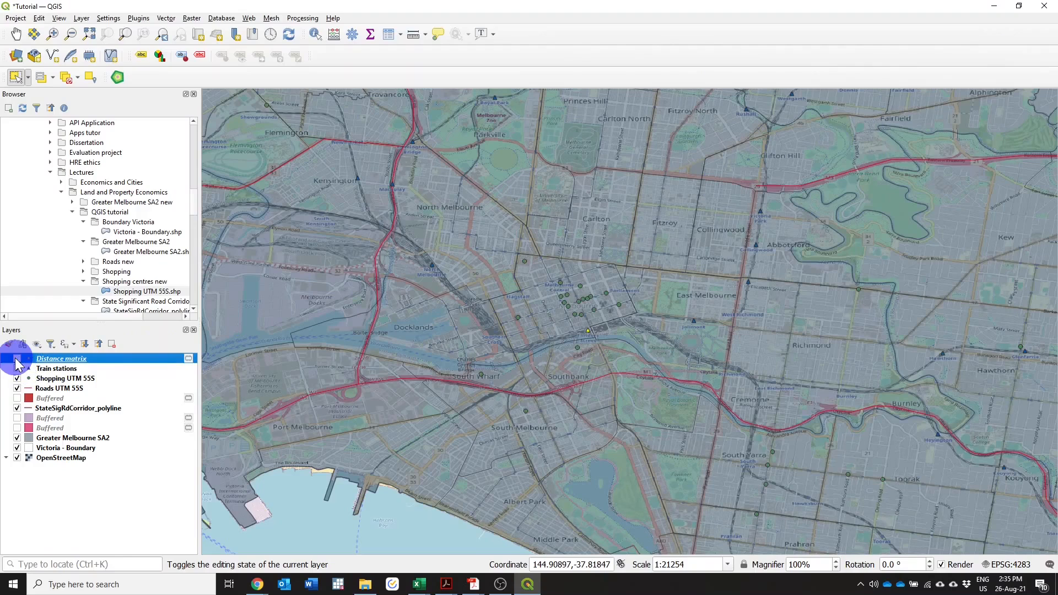
pyautogui.click(166, 18)
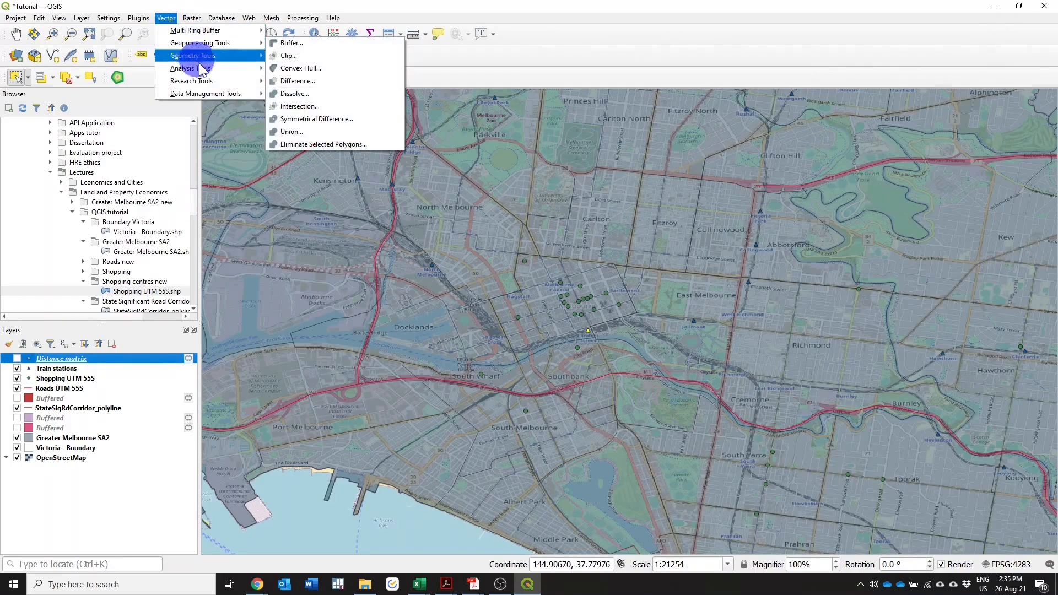
pyautogui.click(258, 77)
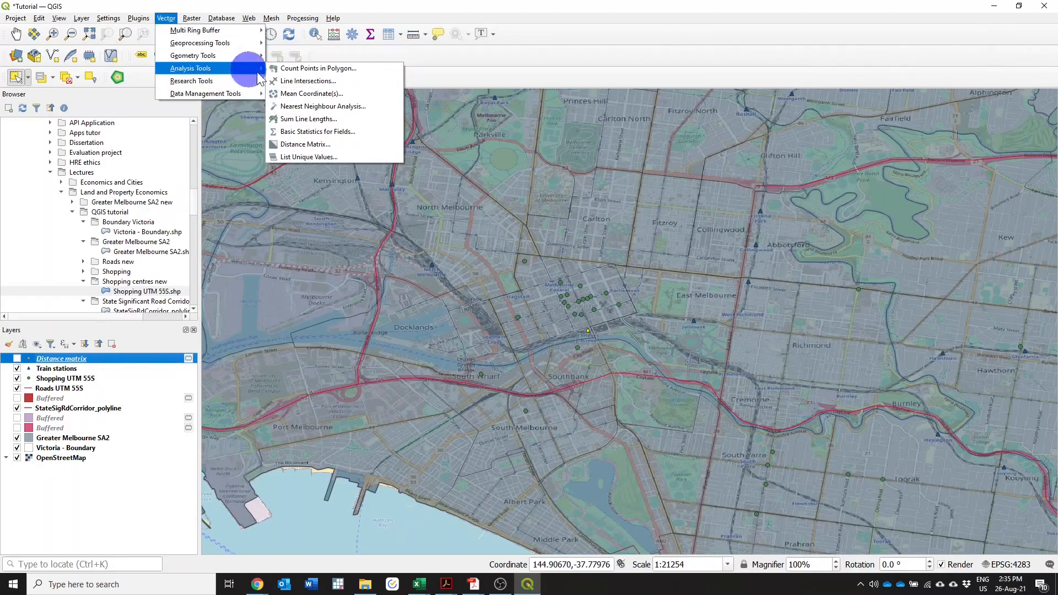
pyautogui.click(307, 145)
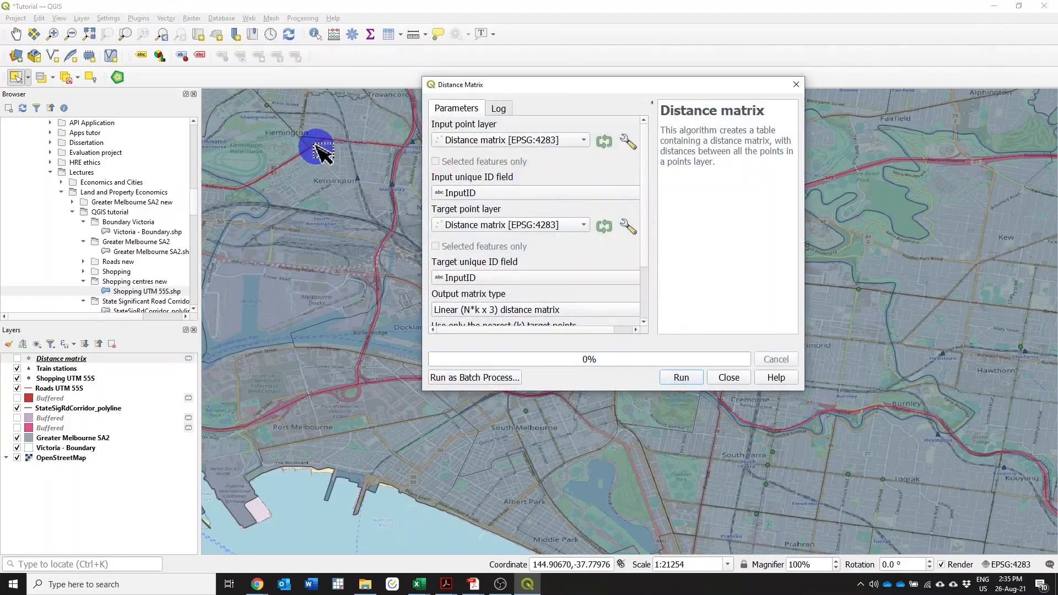
# - Set the matrix input to selected Train stations features with name as the unique ID, and the target to Shopping UTM 55S
pyautogui.click(521, 141)
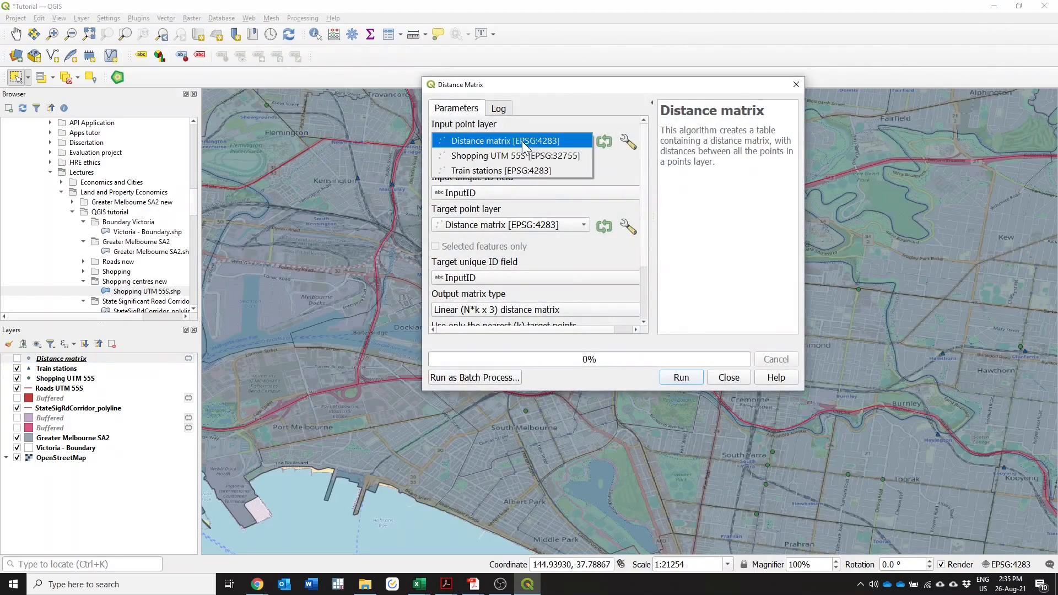
pyautogui.click(520, 172)
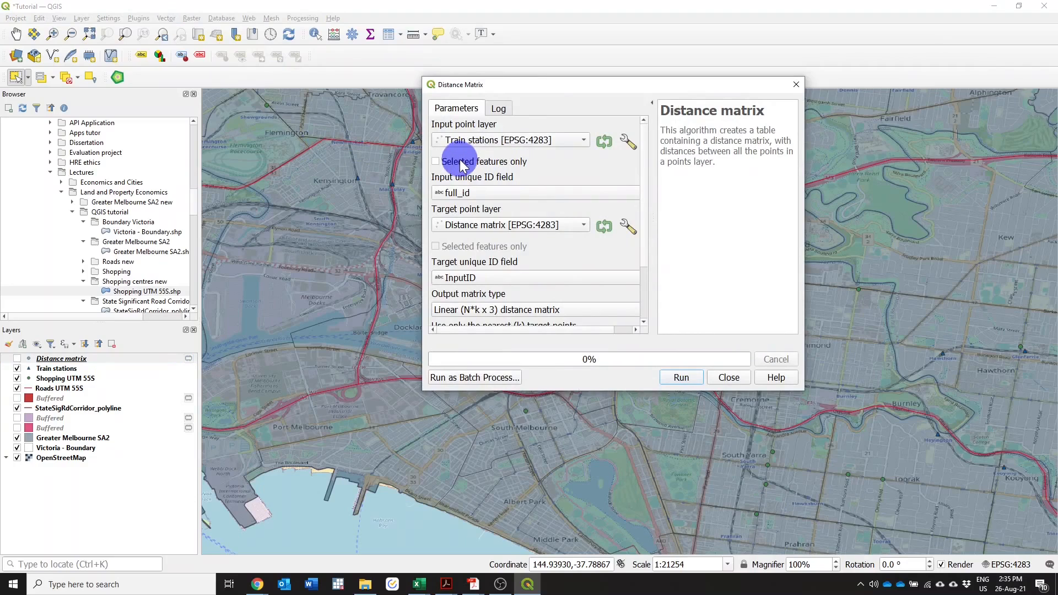
pyautogui.click(460, 162)
pyautogui.click(478, 191)
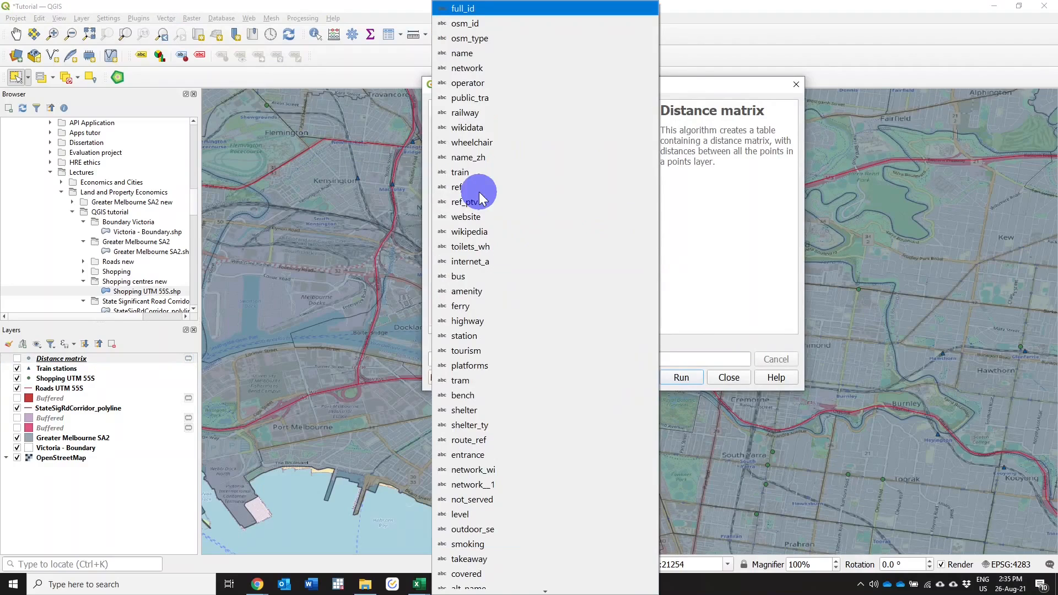
pyautogui.click(501, 54)
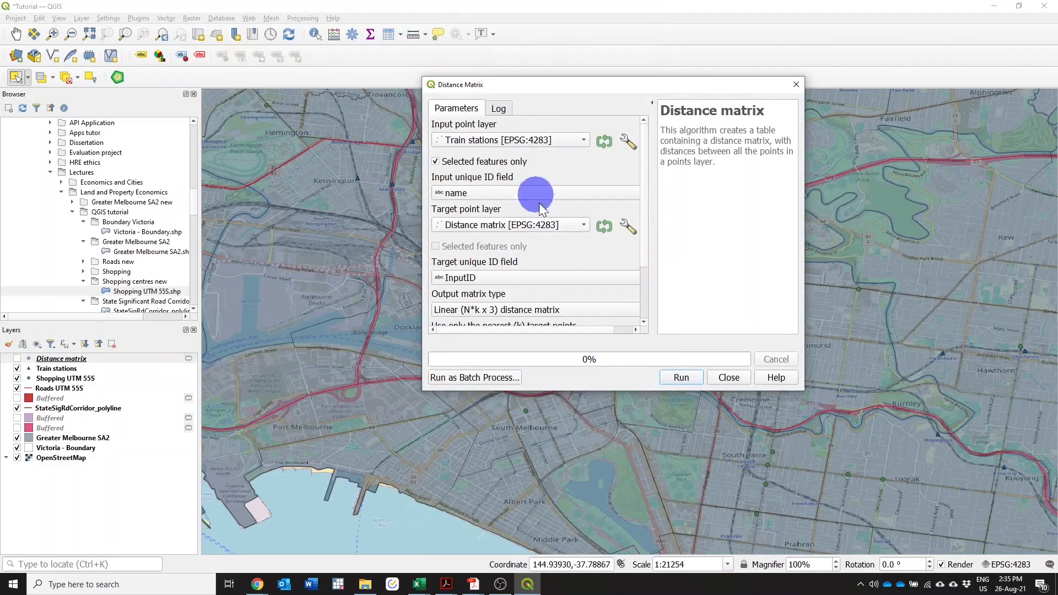
pyautogui.click(563, 228)
pyautogui.click(563, 244)
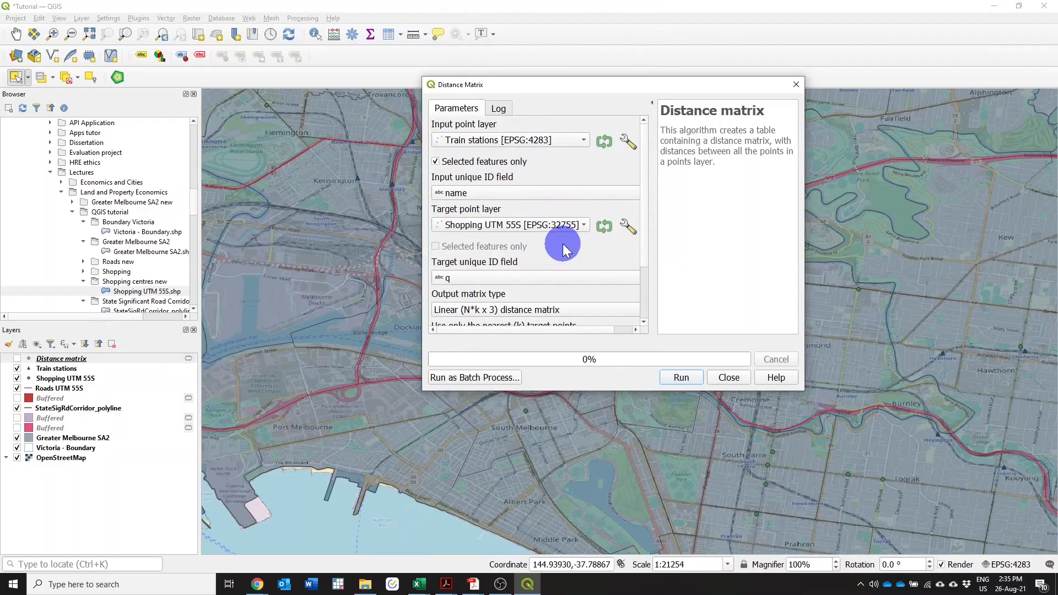
# - Limit the matrix to the nearest 12 target points, run it as a temporary linear distance matrix, and close the tool
pyautogui.scroll(-5, 644, 259)
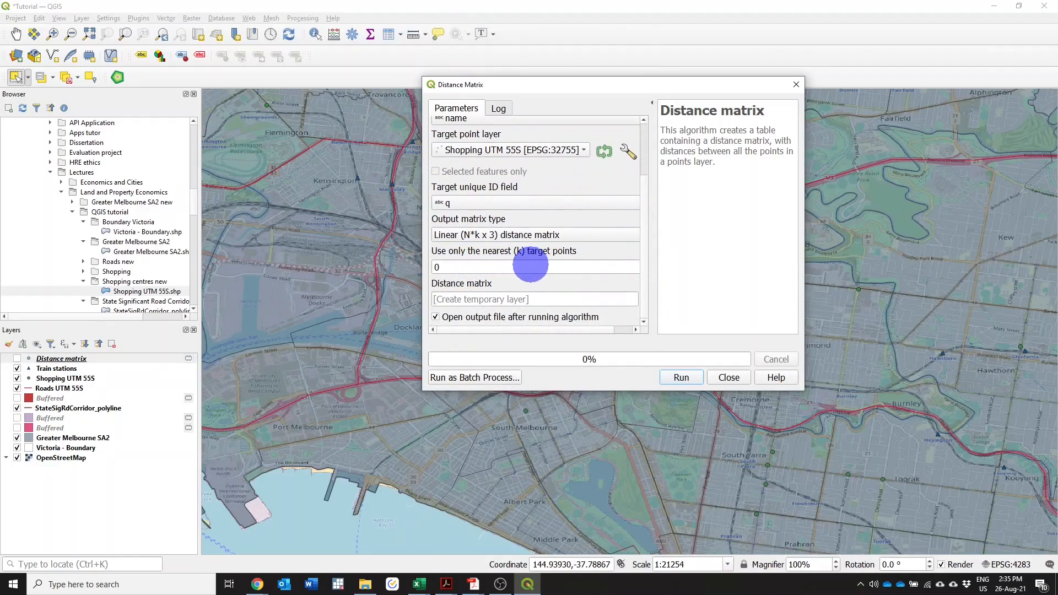
pyautogui.click(533, 267)
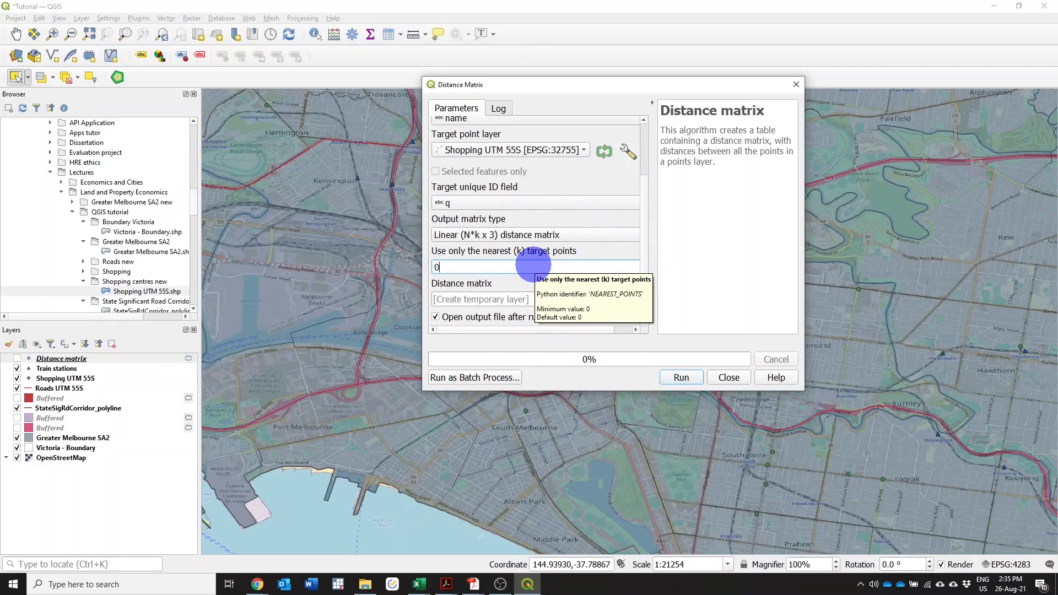
pyautogui.press('BackSpace')
pyautogui.write('12')
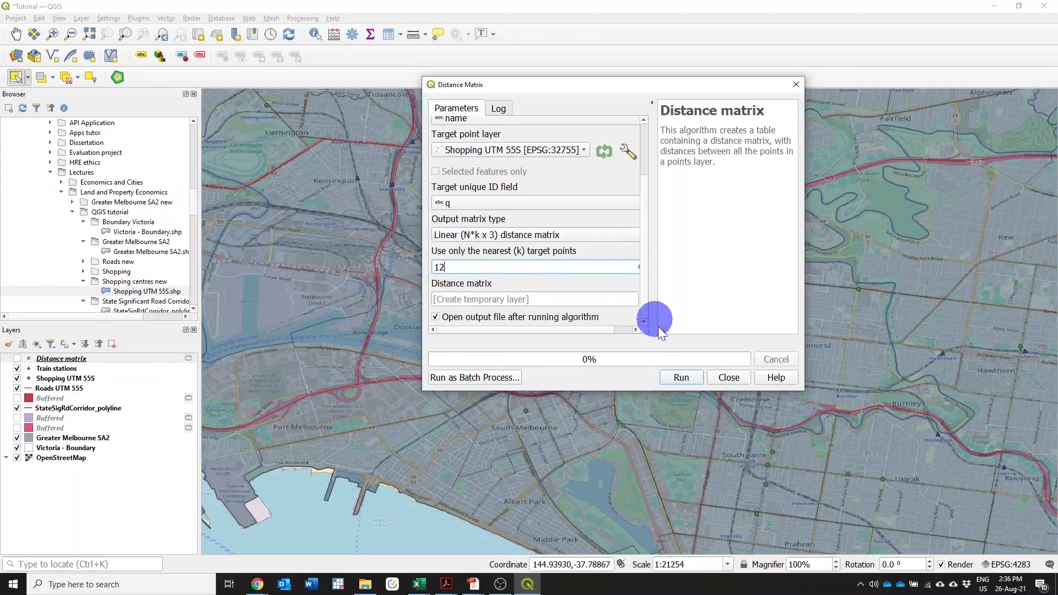
pyautogui.click(682, 377)
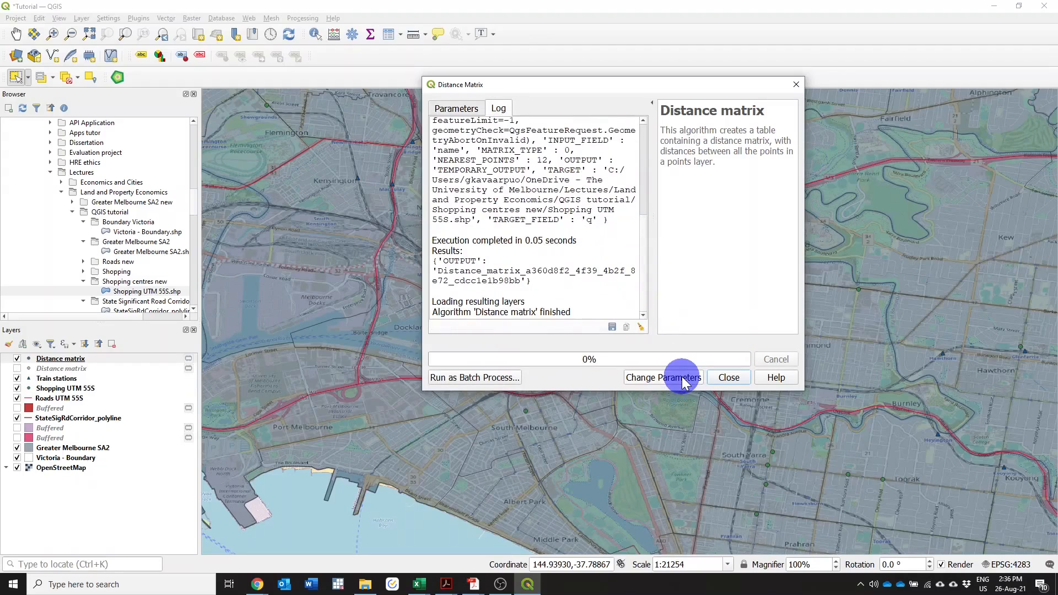
pyautogui.click(724, 379)
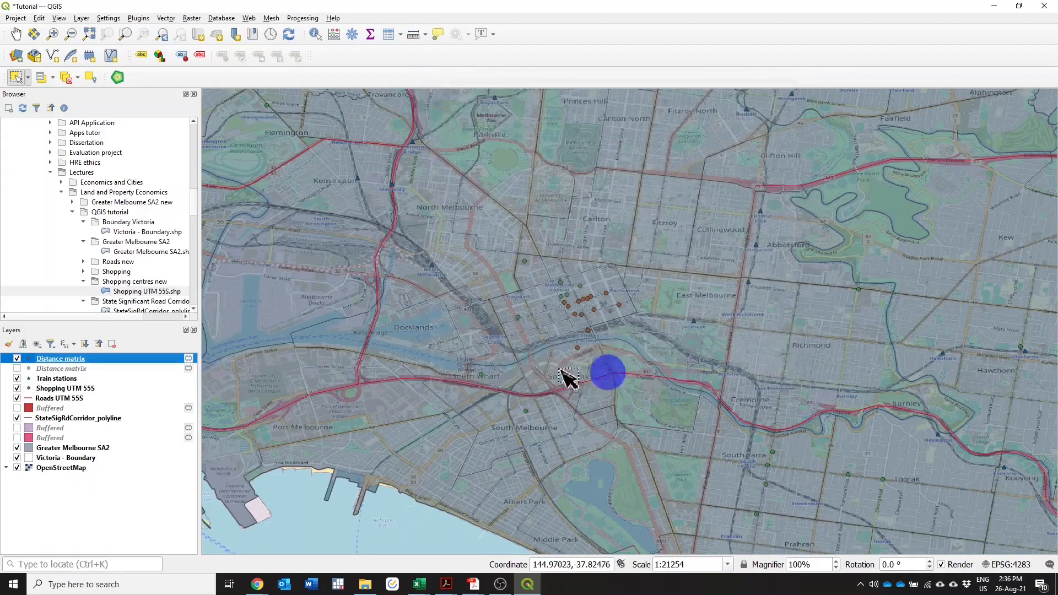
# - Examine the attribute table of the new nearest-points Distance matrix layer, then close it
pyautogui.rightClick(78, 359)
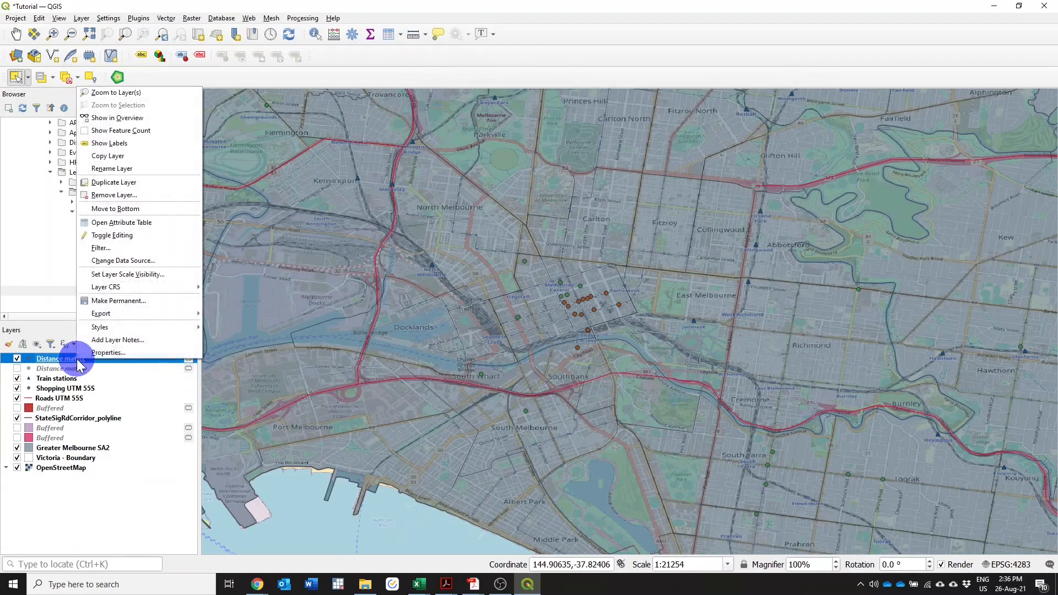
pyautogui.click(136, 226)
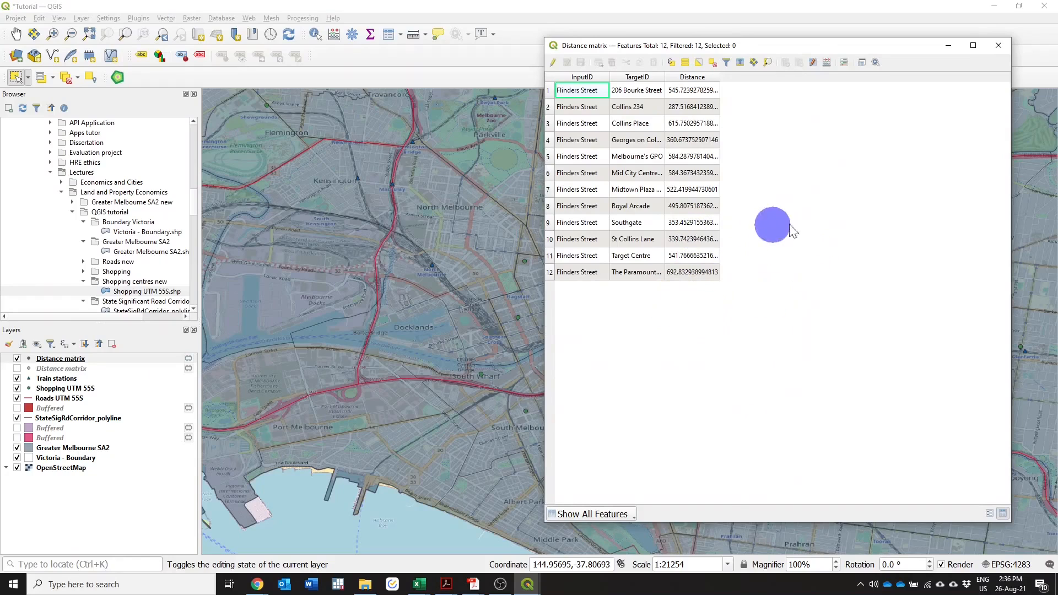
pyautogui.click(996, 48)
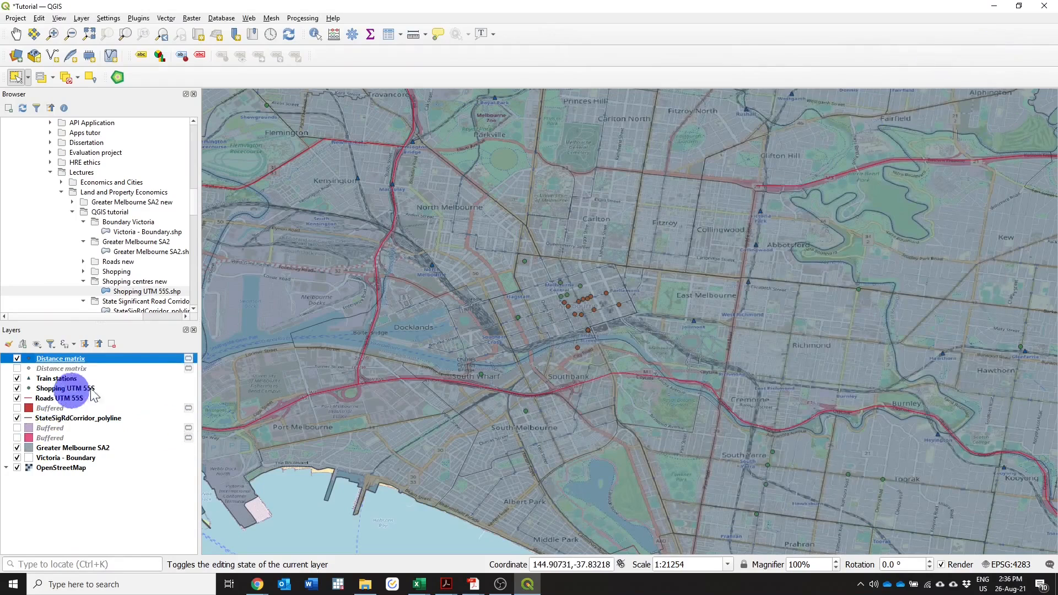
# - Start exporting the features of the hidden Distance matrix layer, with Comma Separated Value [CSV] as the format
pyautogui.click(38, 368)
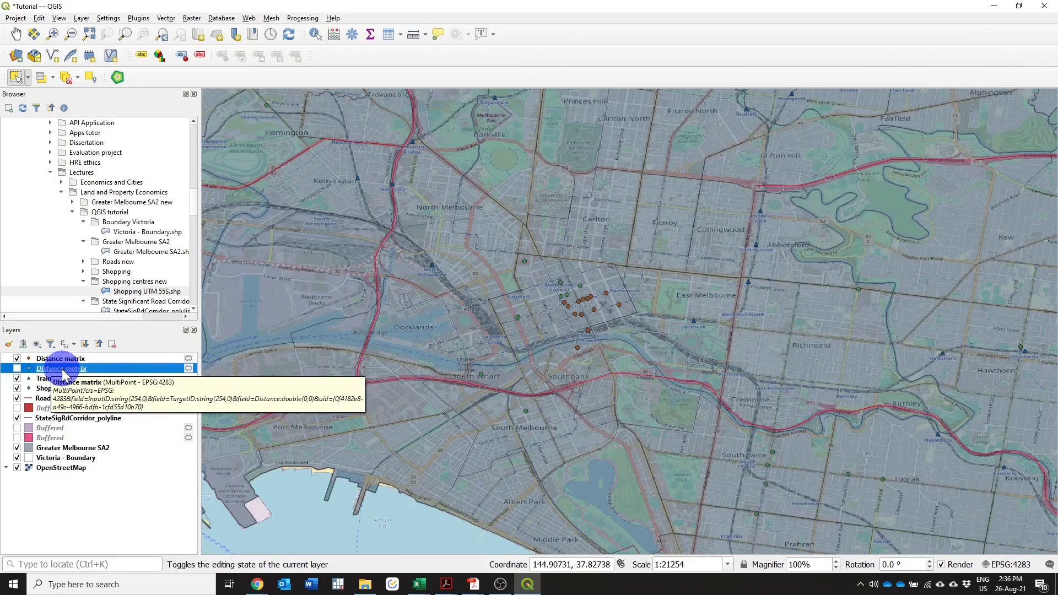
pyautogui.rightClick(63, 368)
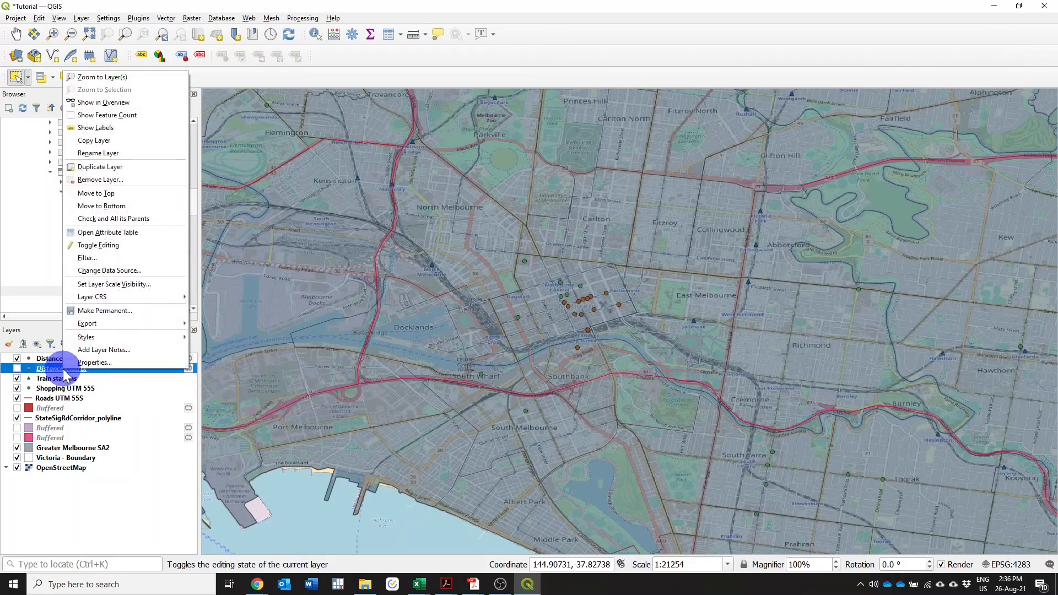
pyautogui.click(152, 324)
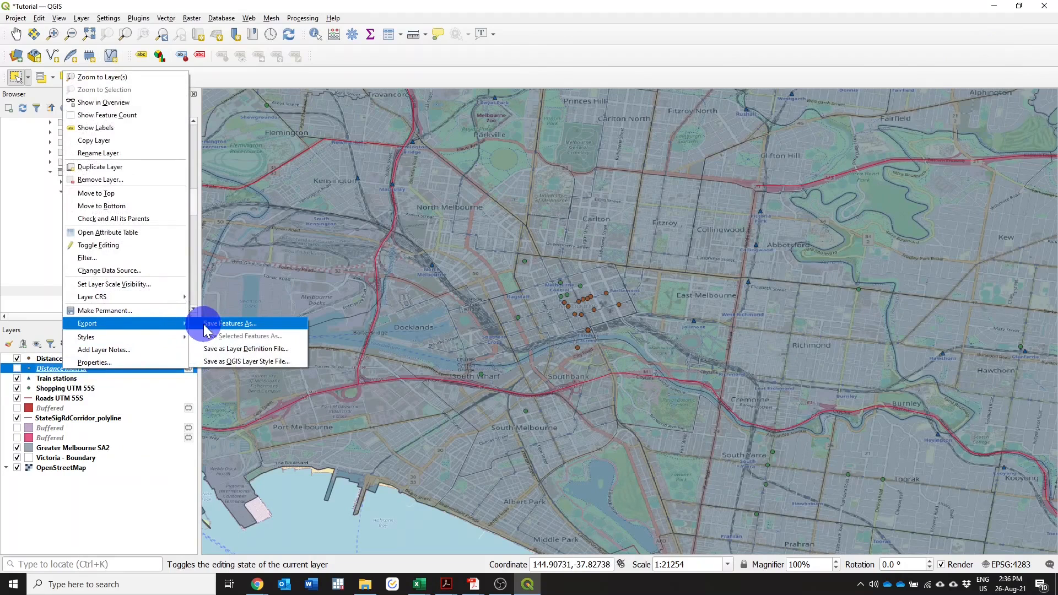
pyautogui.click(205, 327)
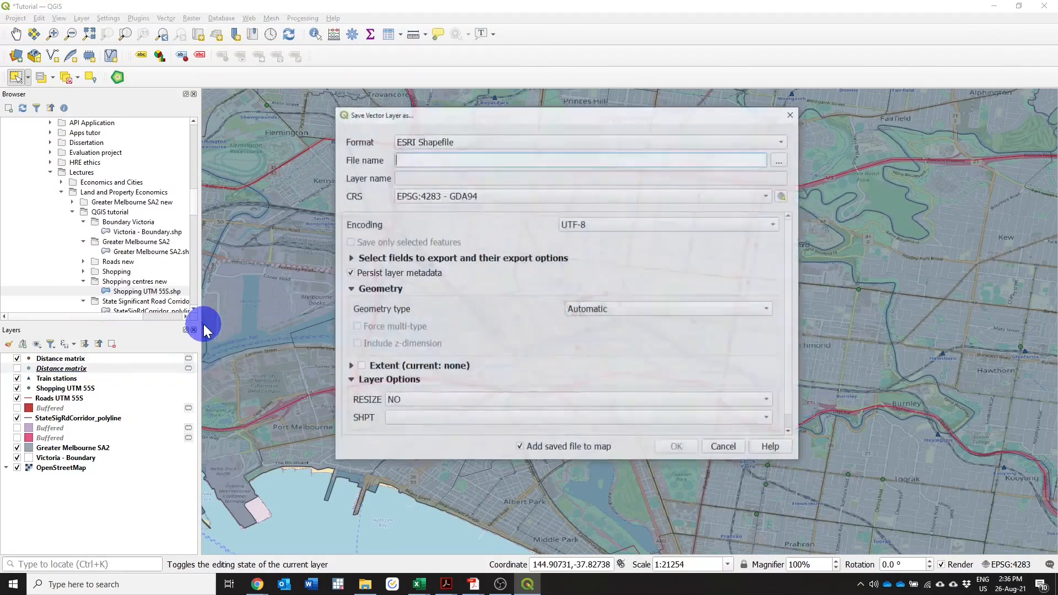
pyautogui.click(449, 142)
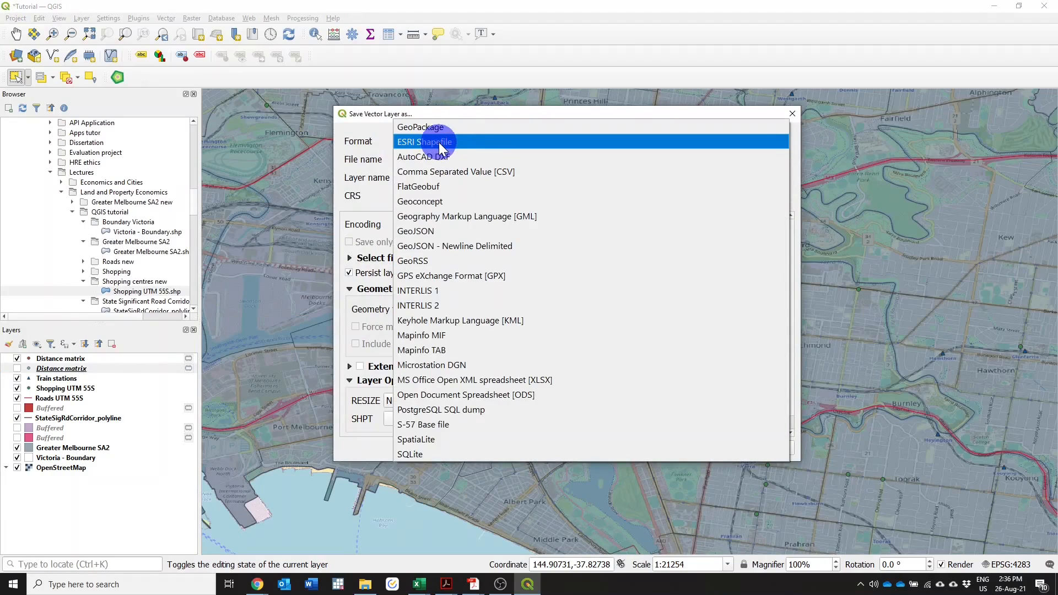
pyautogui.click(446, 171)
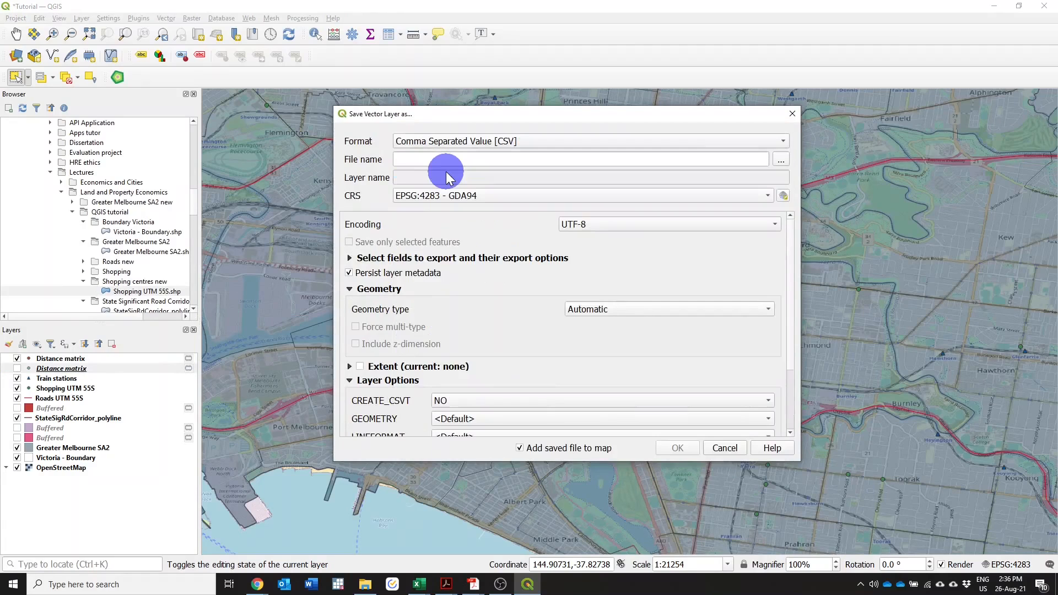
# - Export the layer to the QGIS tutorial folder as "Nearest shopping to Flinders", without adding the saved file to the map
pyautogui.click(780, 161)
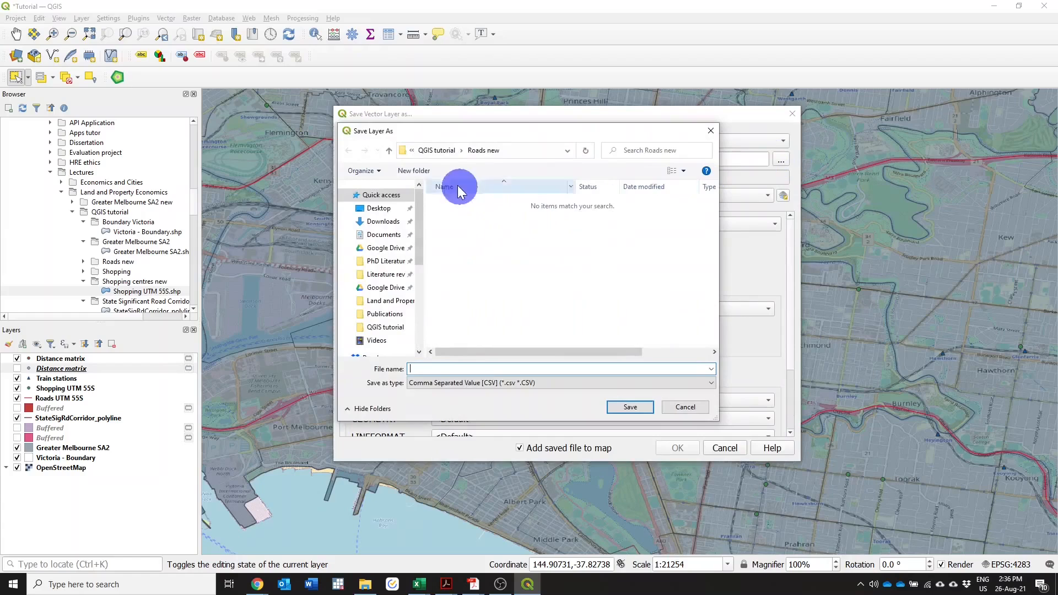
pyautogui.click(438, 150)
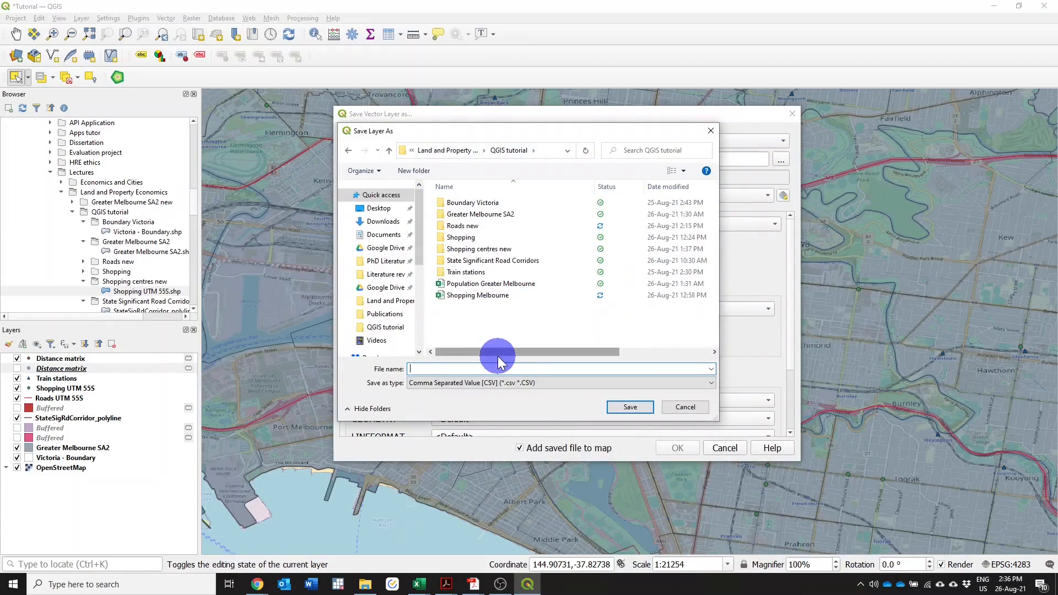
pyautogui.write('Nears')
pyautogui.press('BackSpace')
pyautogui.write('est shopping to Flinders')
pyautogui.click(616, 406)
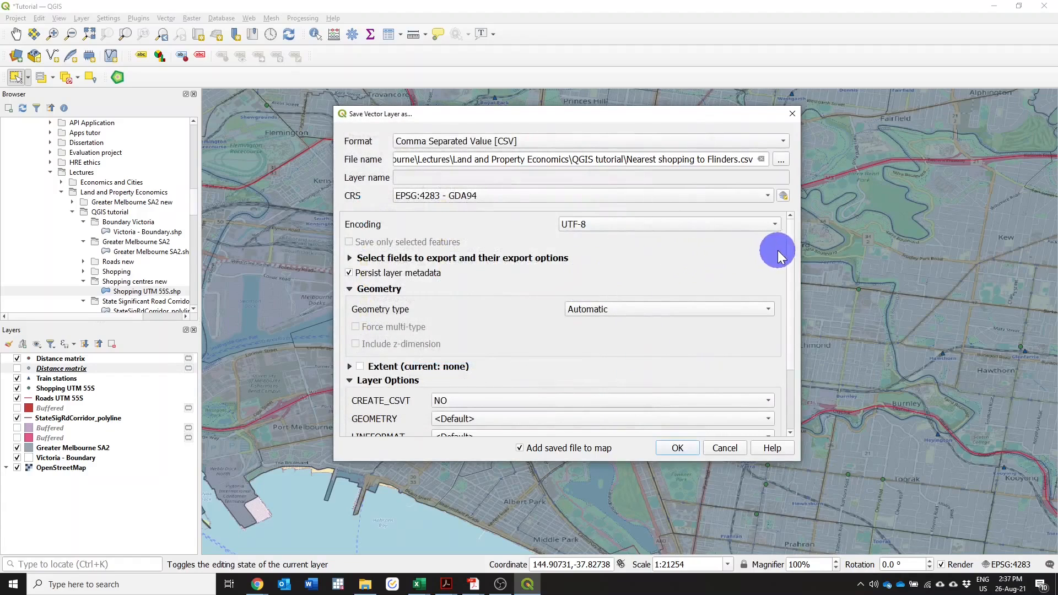
pyautogui.moveTo(791, 256); pyautogui.dragTo(786, 321)
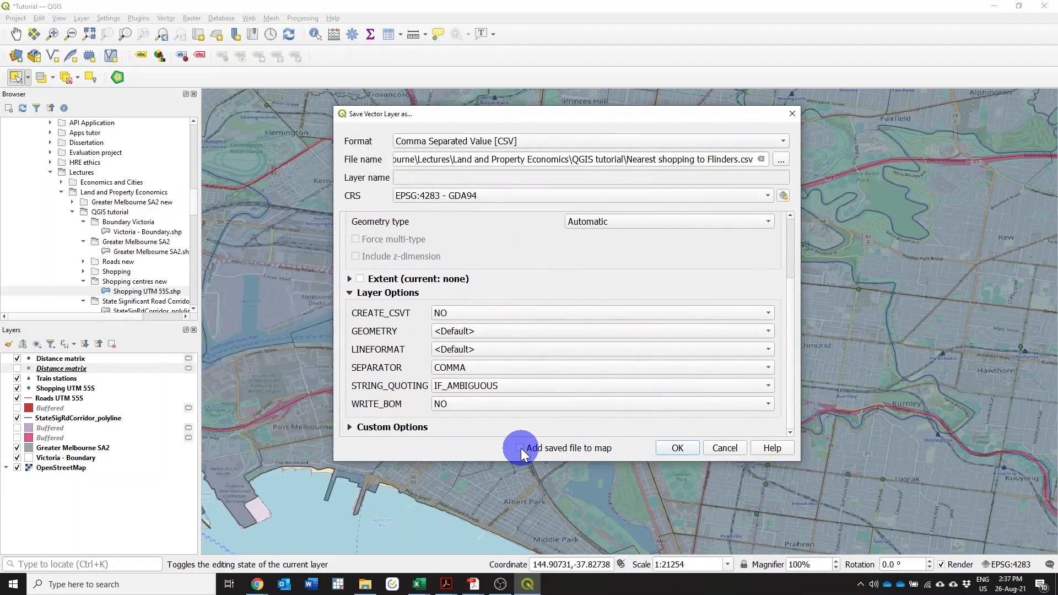
pyautogui.click(684, 444)
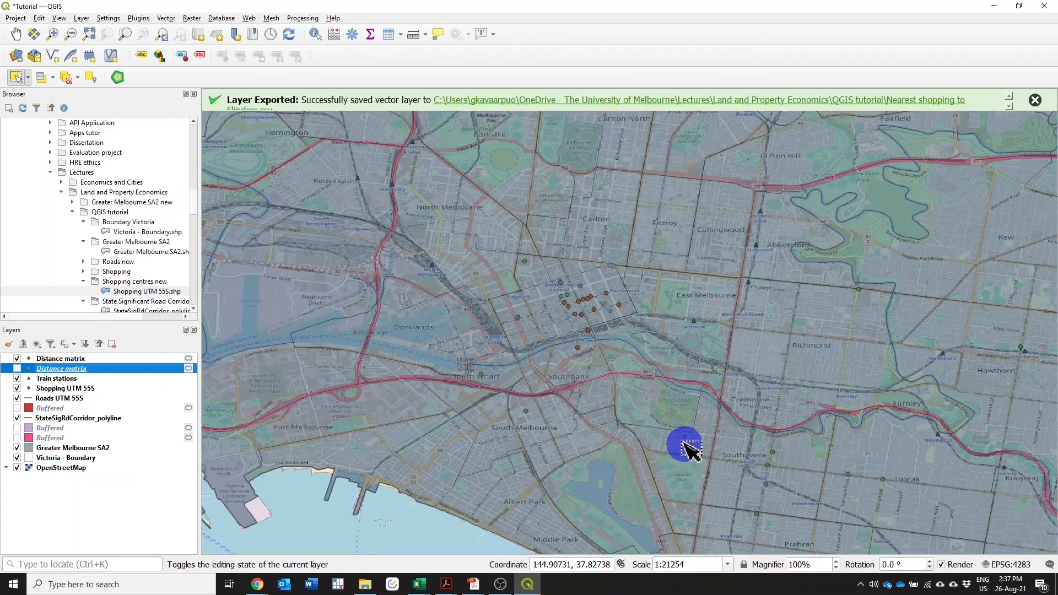
# - Switch to File Explorer and open the exported Nearest shopping to Flinders CSV from the QGIS tutorial folder in Excel
pyautogui.click(371, 585)
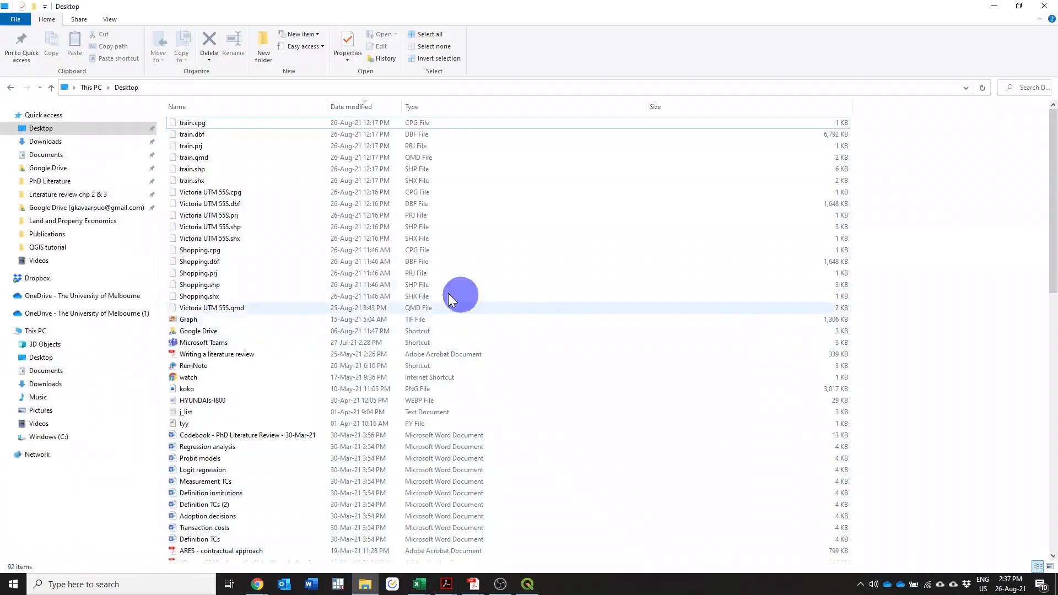
pyautogui.click(76, 250)
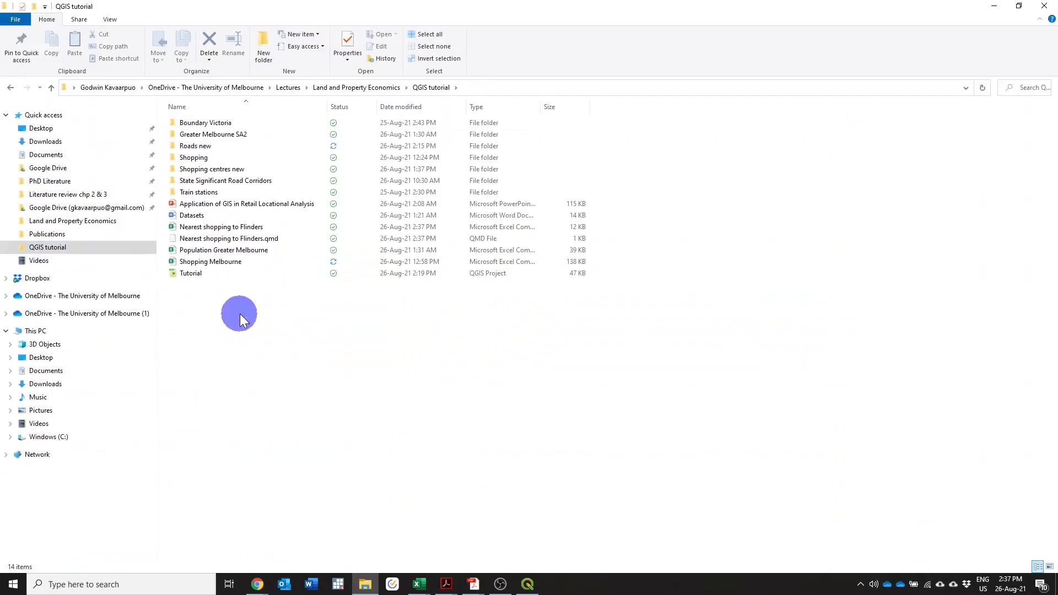
pyautogui.click(246, 227)
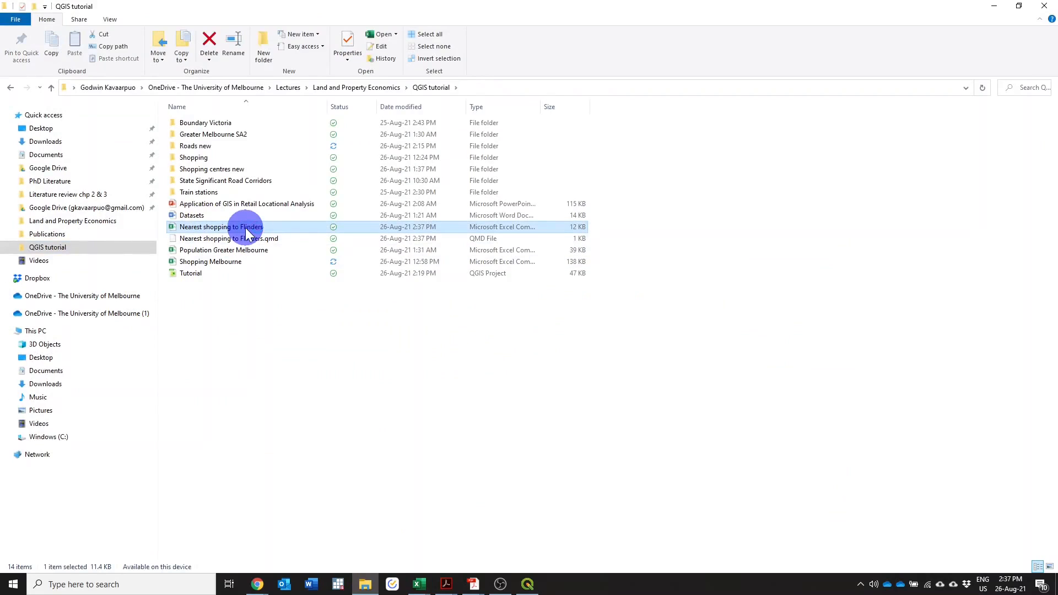
pyautogui.doubleClick(246, 227)
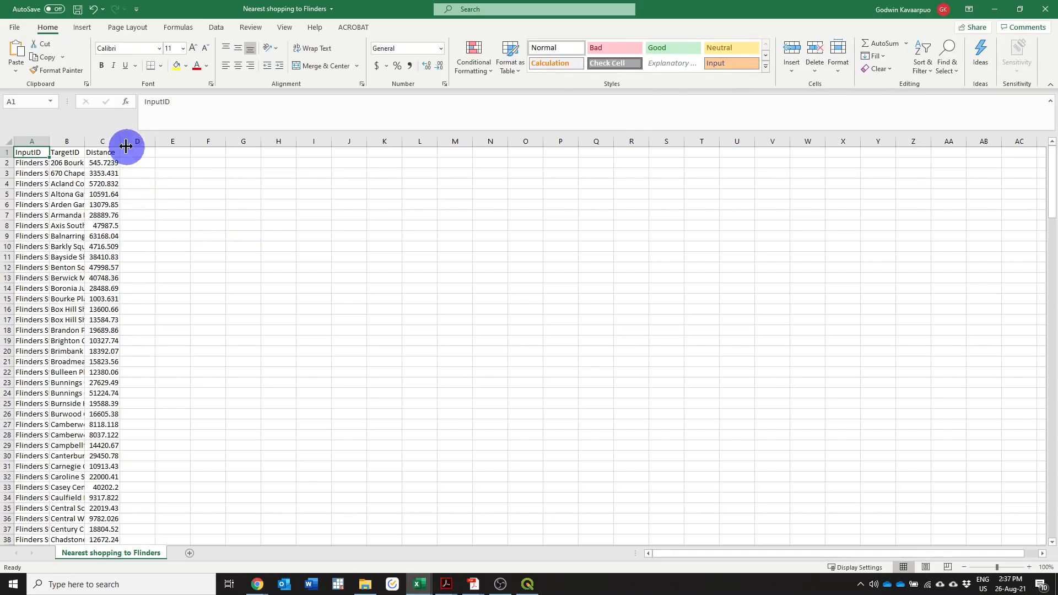
# - Widen the InputID, TargetID and Distance columns and examine the distances from Flinders Street to the shopping centres
pyautogui.moveTo(120, 142); pyautogui.dragTo(199, 145)
pyautogui.moveTo(85, 142); pyautogui.dragTo(169, 141)
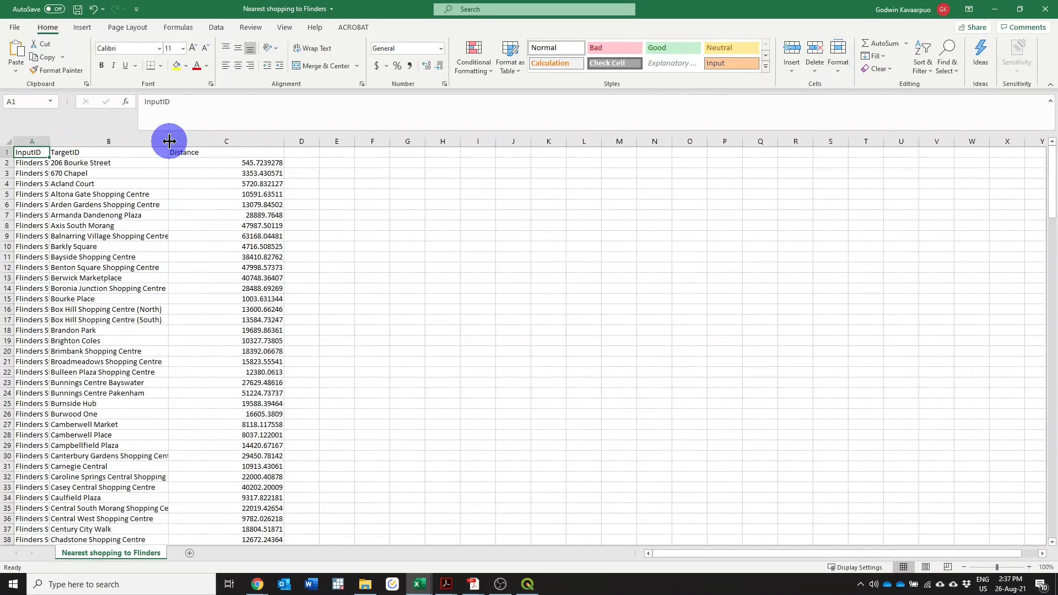
pyautogui.moveTo(49, 141); pyautogui.dragTo(127, 142)
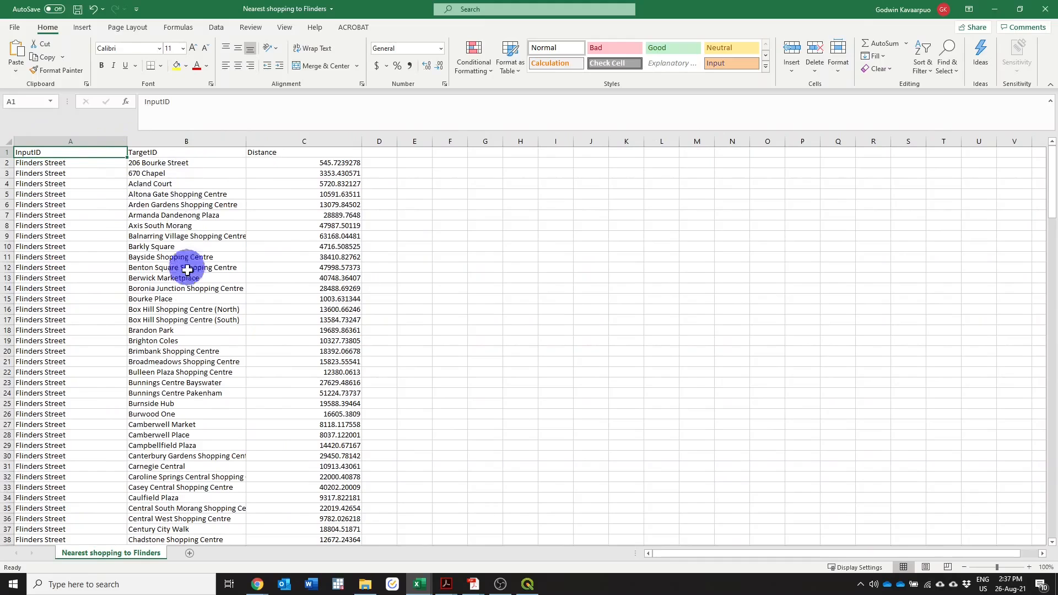
pyautogui.scroll(-7, 206, 458)
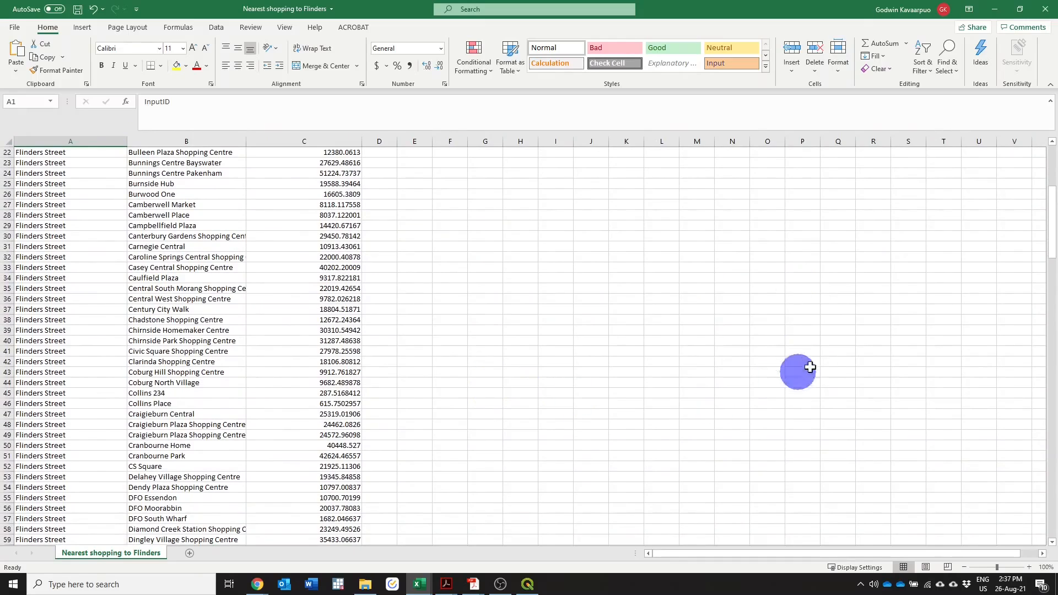
# - Close the CSV without saving, return to QGIS by minimising the other windows, and dismiss the export message
pyautogui.click(827, 331)
pyautogui.click(1044, 15)
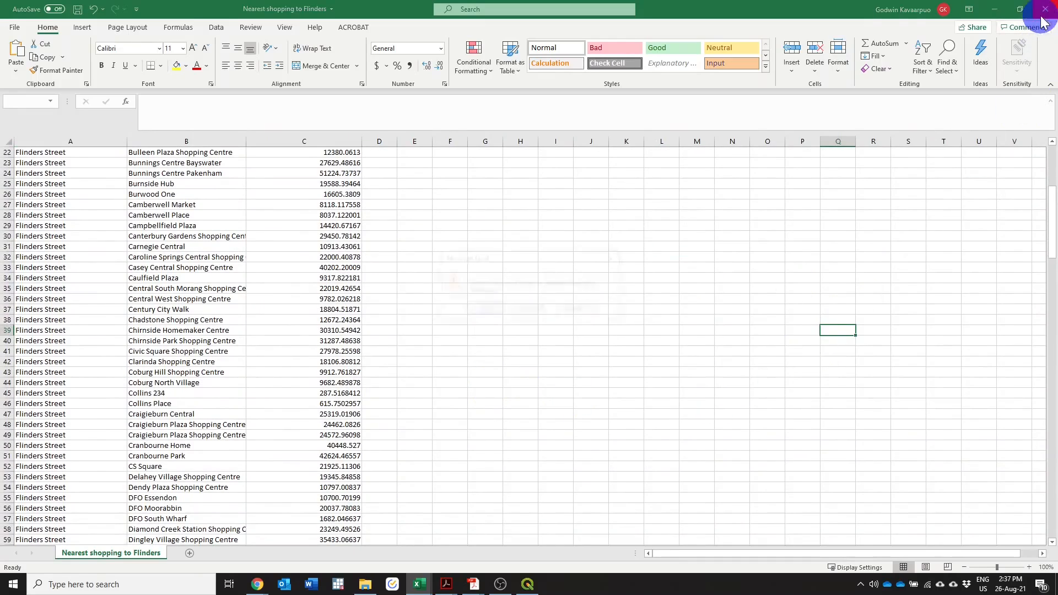
pyautogui.click(529, 309)
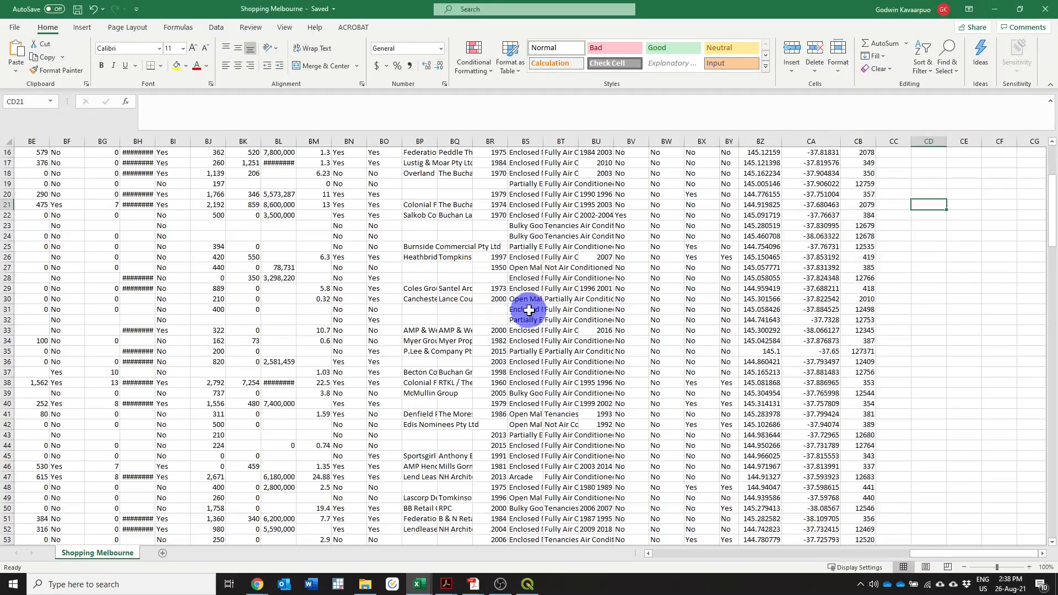
pyautogui.click(995, 9)
pyautogui.click(994, 9)
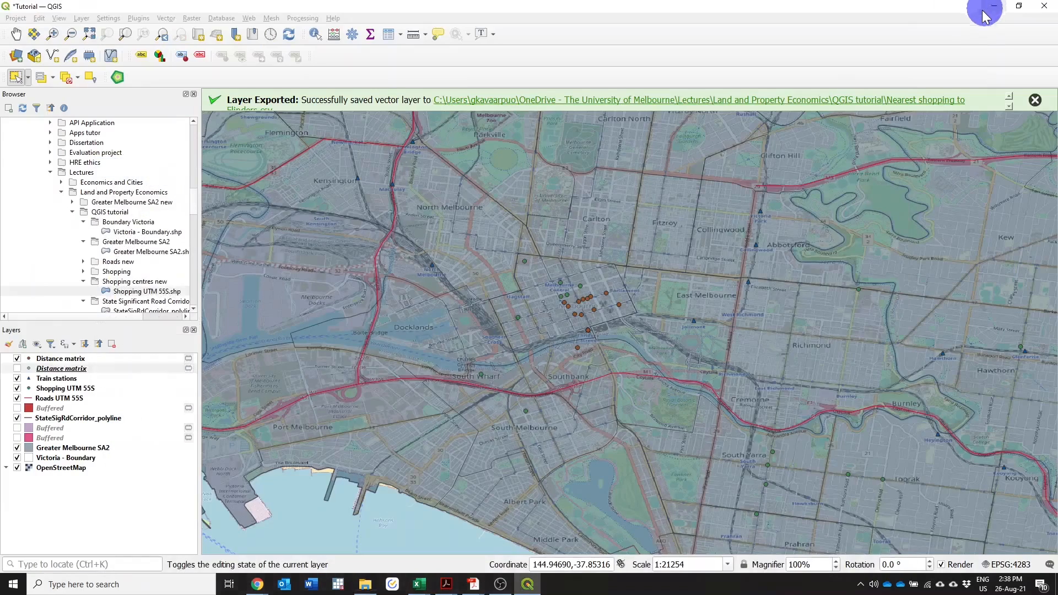
pyautogui.click(1036, 101)
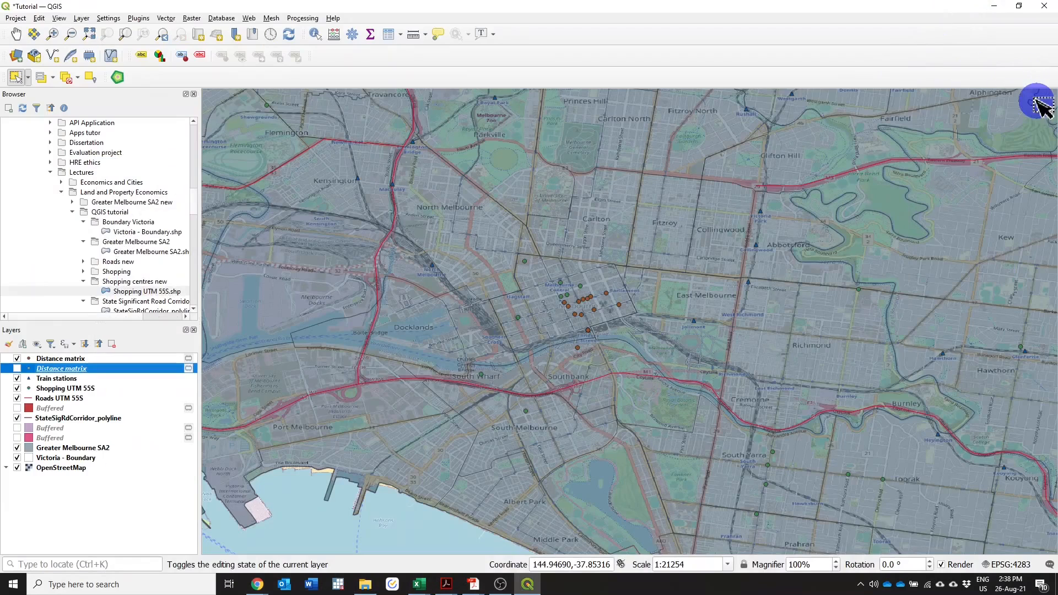
# - Hide the remaining visible Distance matrix layer and deselect the features in all layers
pyautogui.click(17, 359)
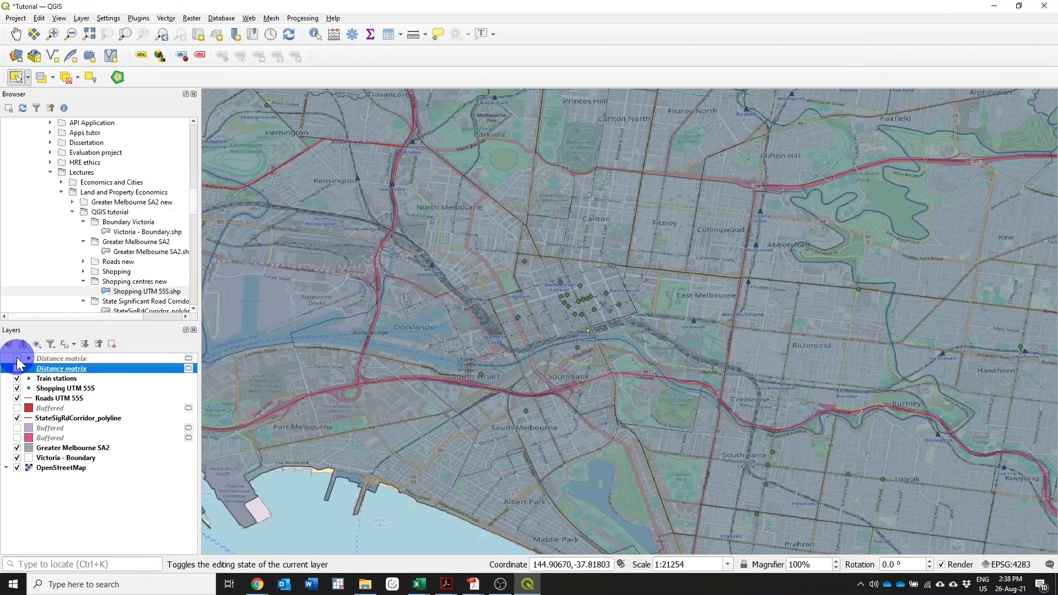
pyautogui.click(42, 80)
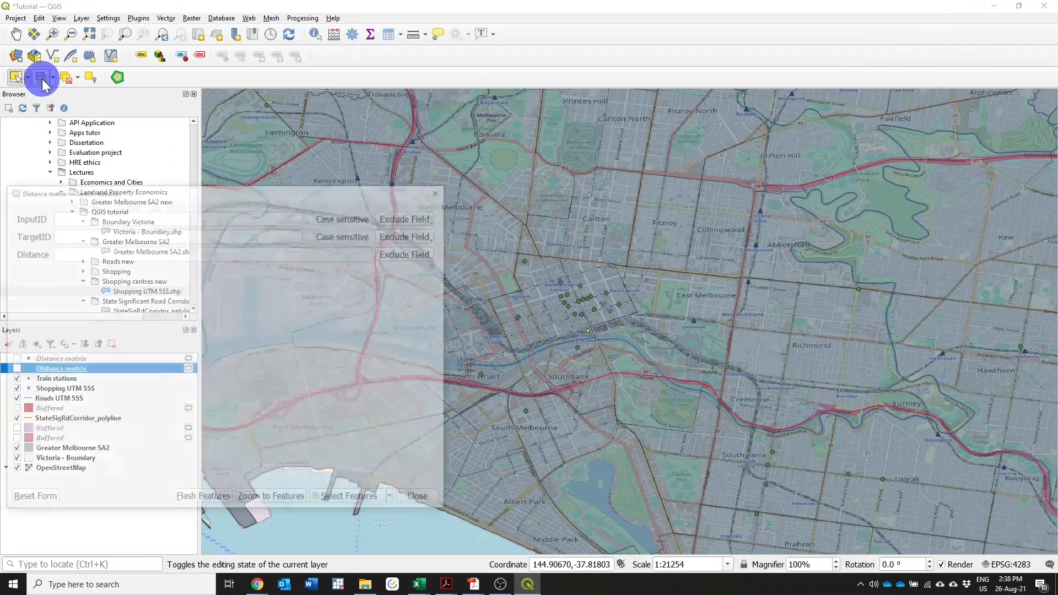
pyautogui.click(436, 193)
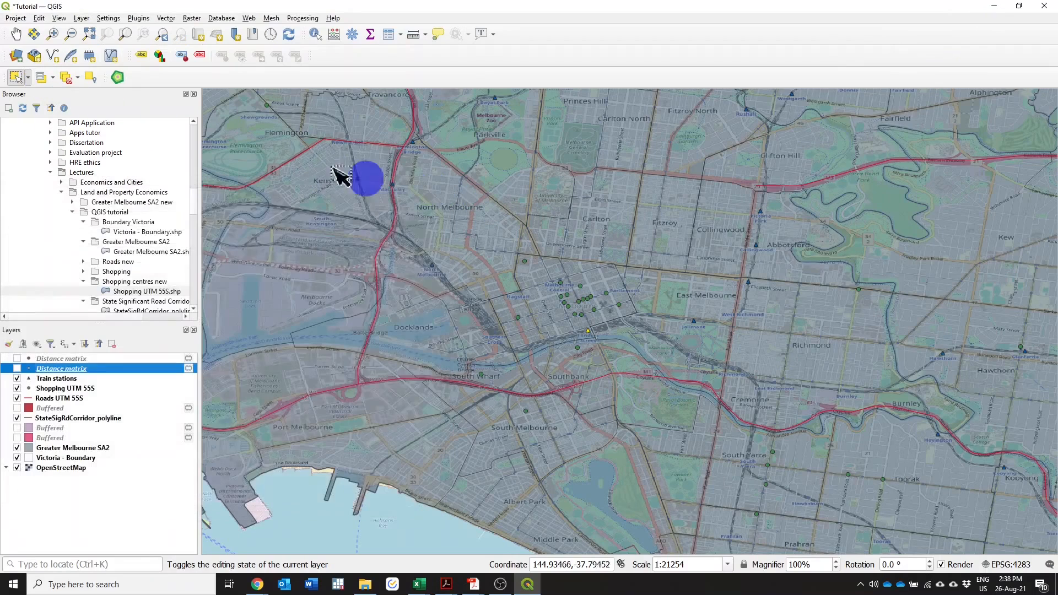
pyautogui.click(92, 83)
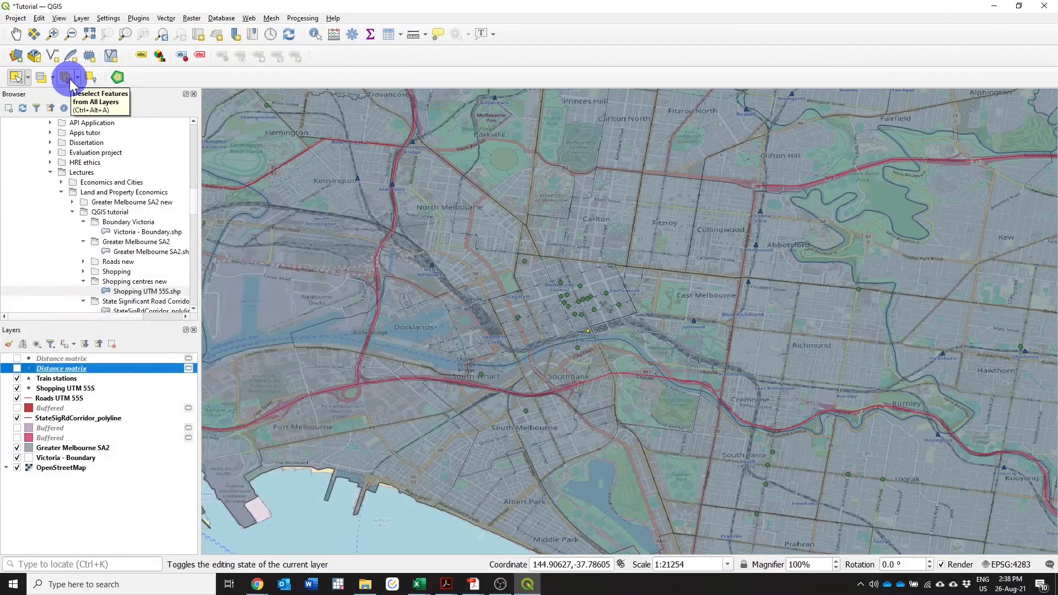
pyautogui.click(491, 215)
pyautogui.scroll(-1, 568, 281)
pyautogui.scroll(-1, 570, 284)
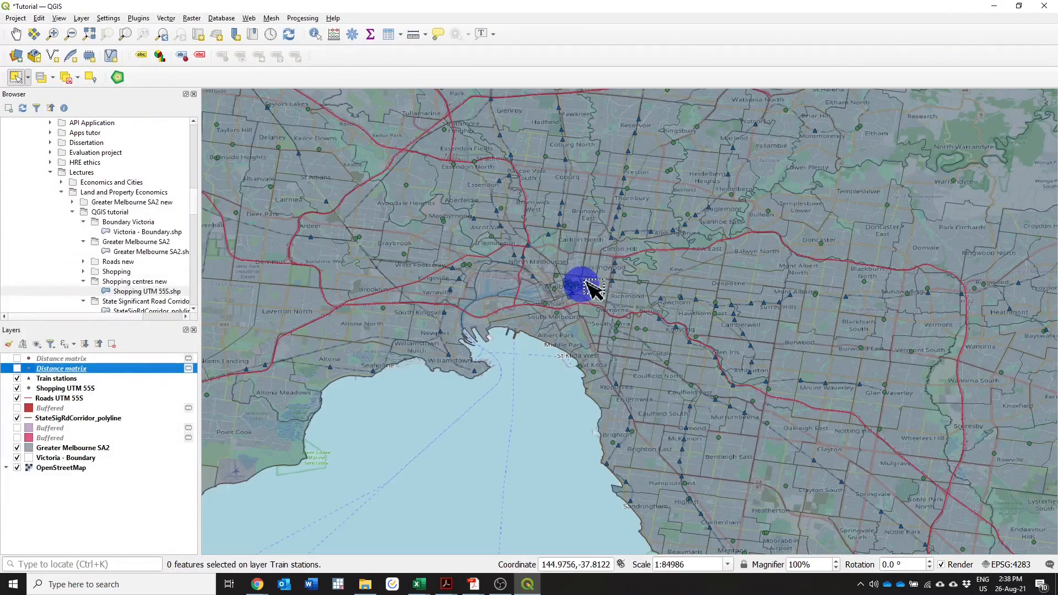